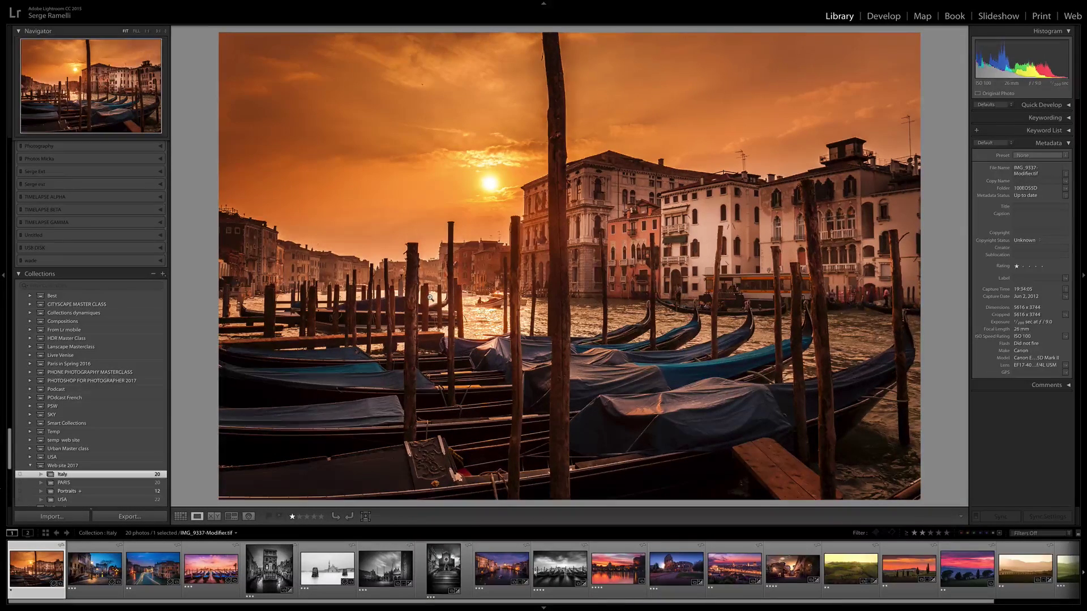
- Browse the photos in the Italy, PARIS and Portraits collections of the Web site 2017 collection set
{"action": "key", "text": "Right"}
{"action": "left_click", "coordinate": [78, 466]}
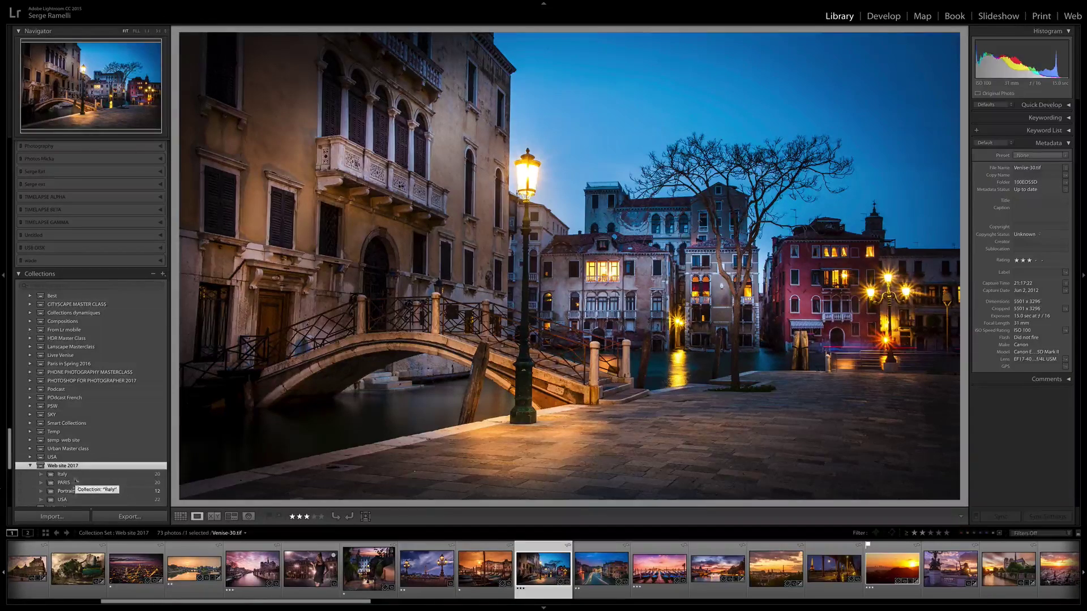
{"action": "left_click", "coordinate": [76, 476]}
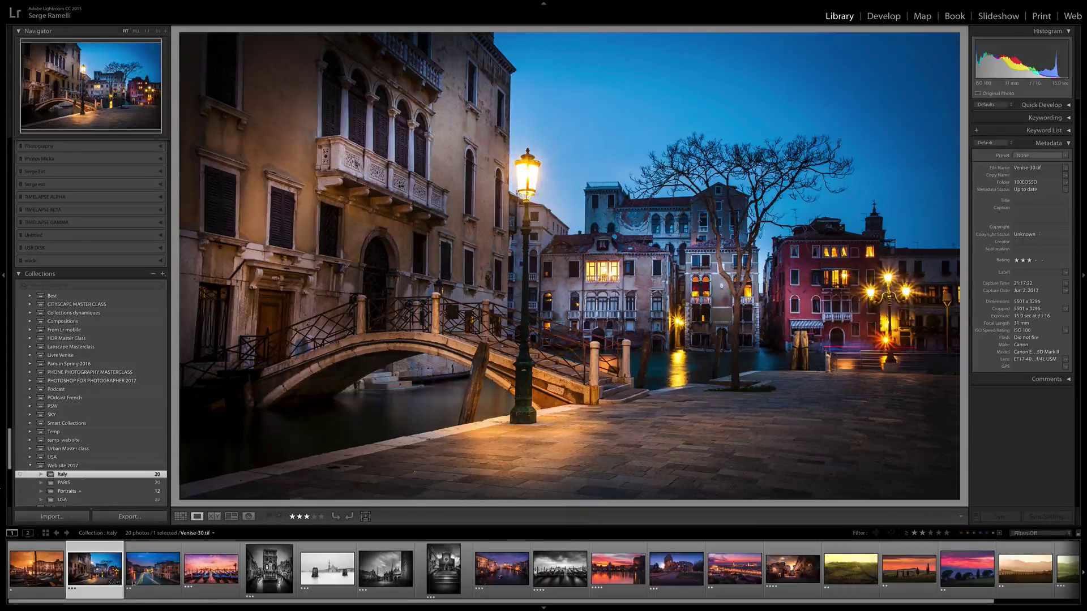
{"action": "key", "text": "Left"}
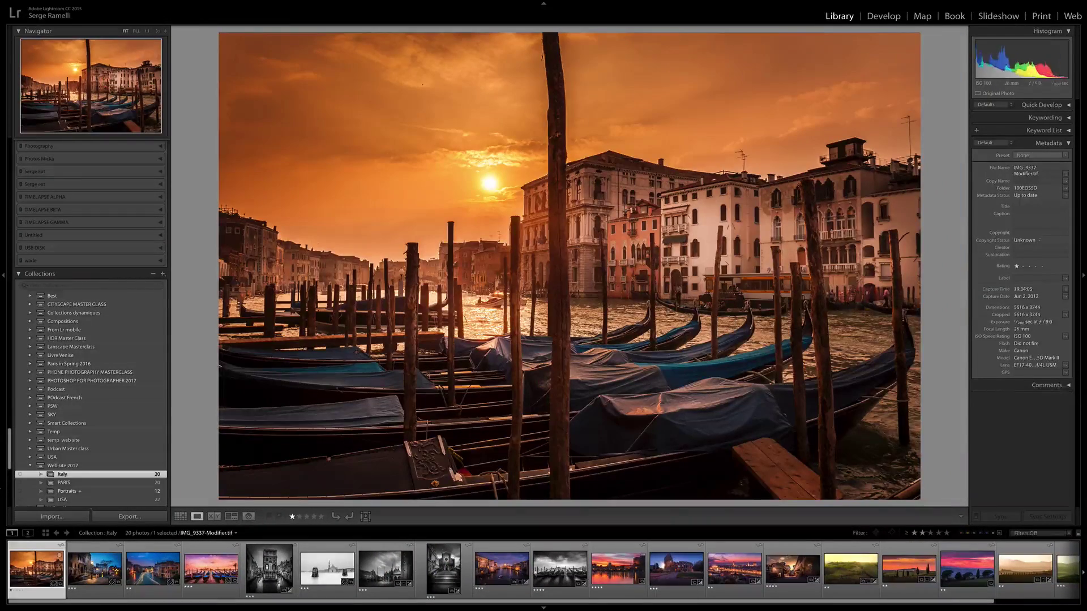
{"action": "left_click", "coordinate": [220, 568]}
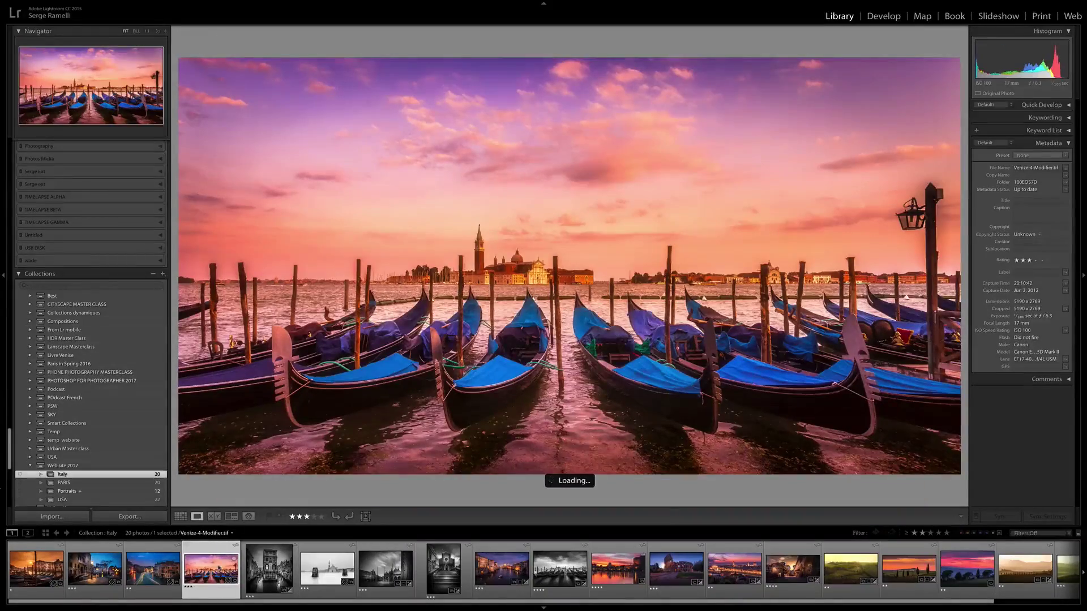
{"action": "left_click", "coordinate": [96, 483]}
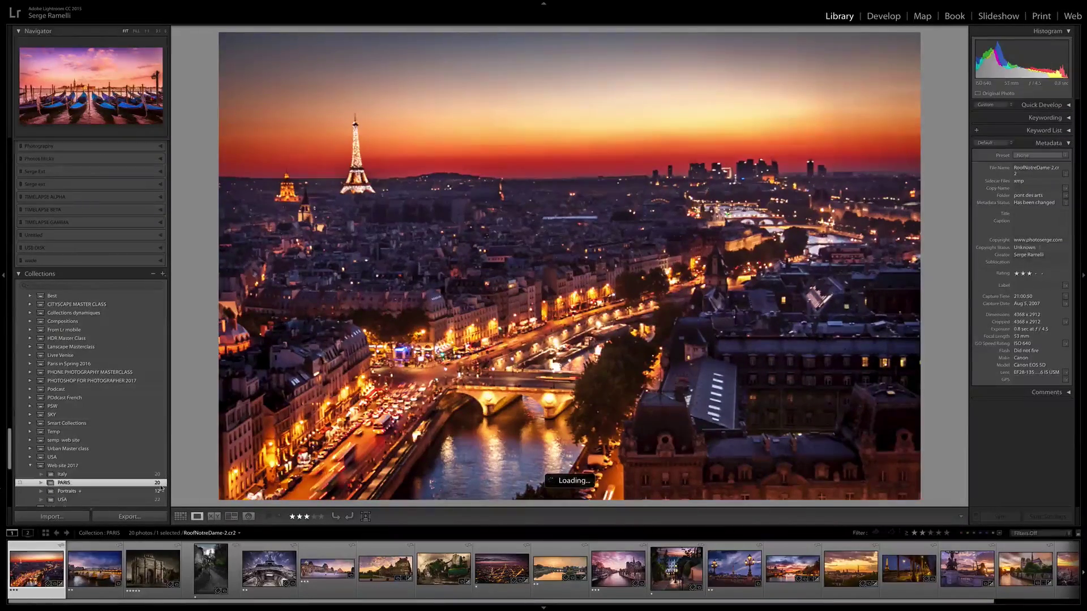
{"action": "left_click", "coordinate": [94, 492]}
{"action": "left_click", "coordinate": [273, 563]}
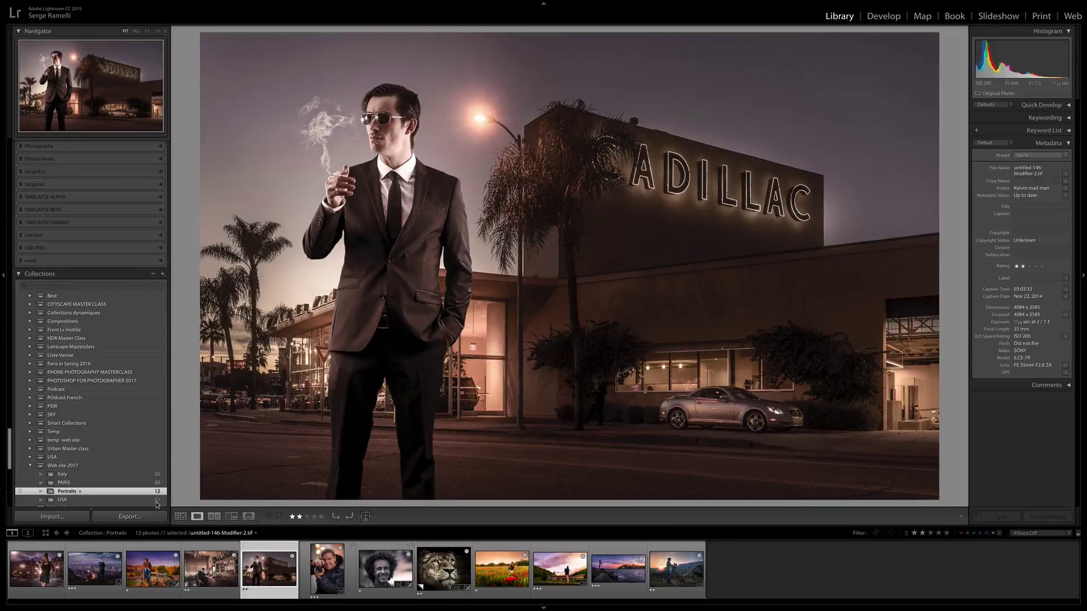
- Remove the red slot canyon photo and the New York skyline photo from the USA collection
{"action": "left_click", "coordinate": [110, 501]}
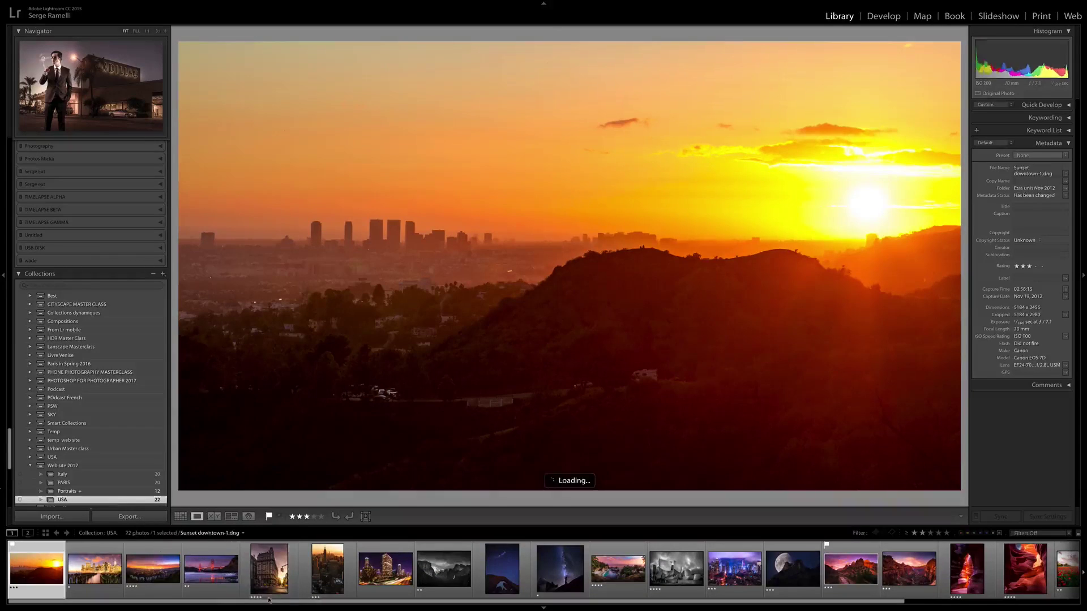
{"action": "scroll", "coordinate": [500, 572], "scroll_direction": "down", "scroll_amount": 5}
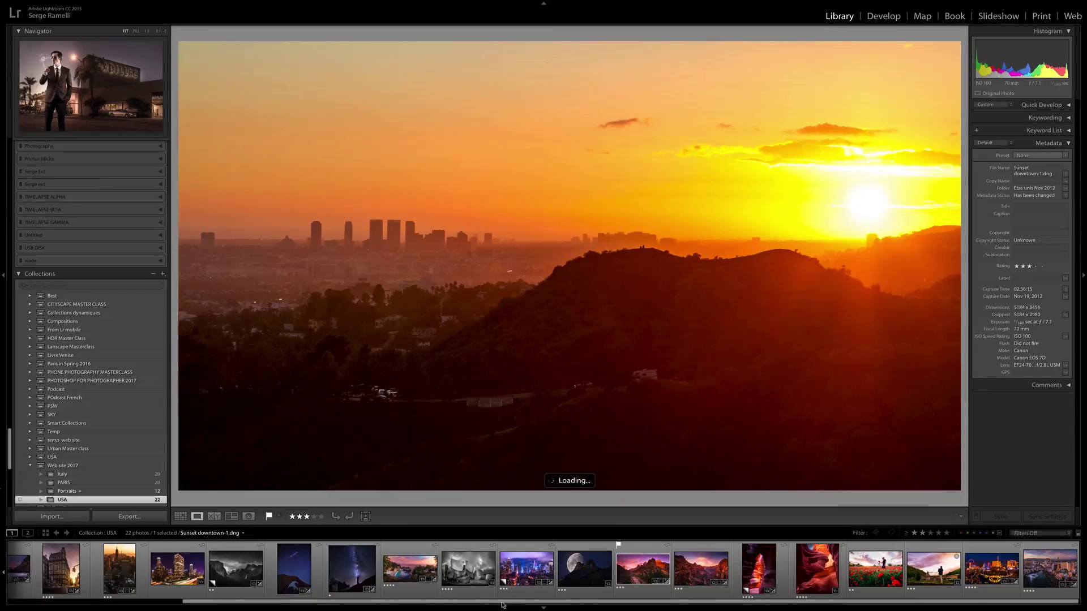
{"action": "left_click", "coordinate": [763, 573]}
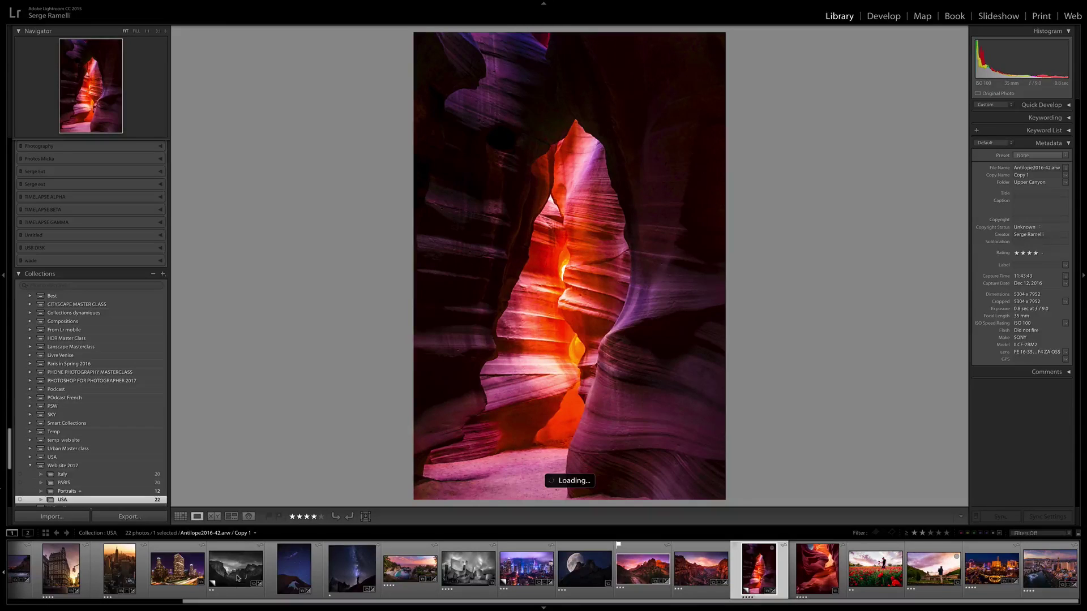
{"action": "right_click", "coordinate": [113, 576]}
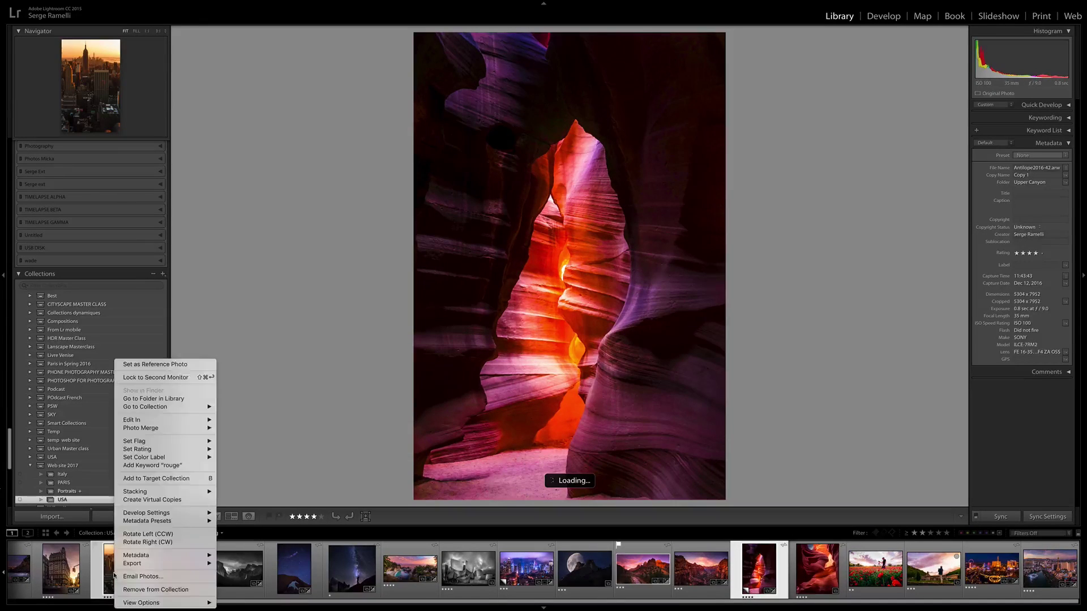
{"action": "left_click", "coordinate": [131, 588]}
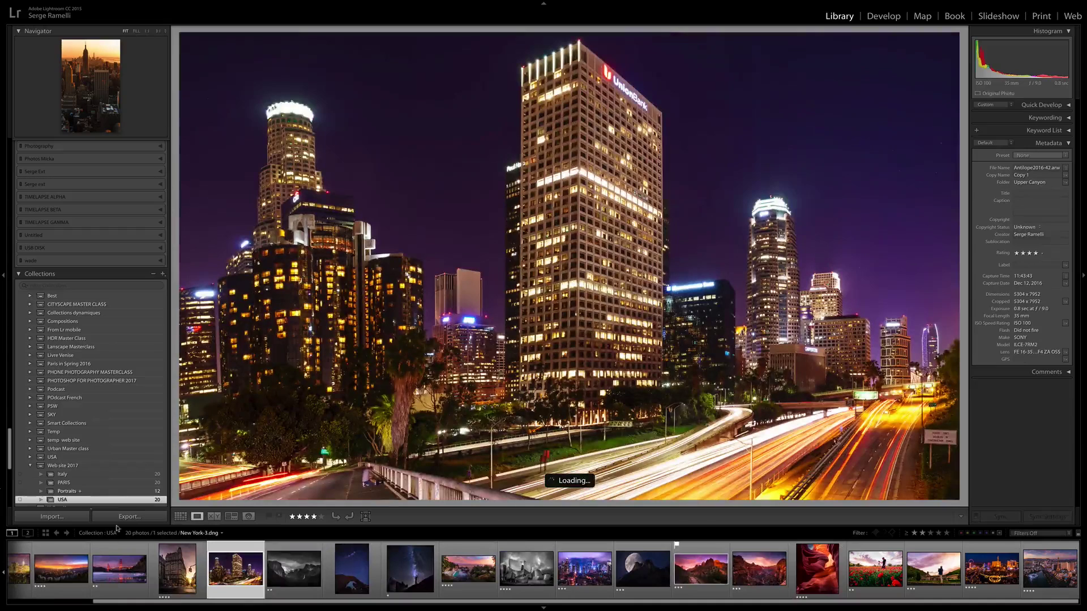
{"action": "left_click_drag", "start_coordinate": [280, 603], "coordinate": [91, 601]}
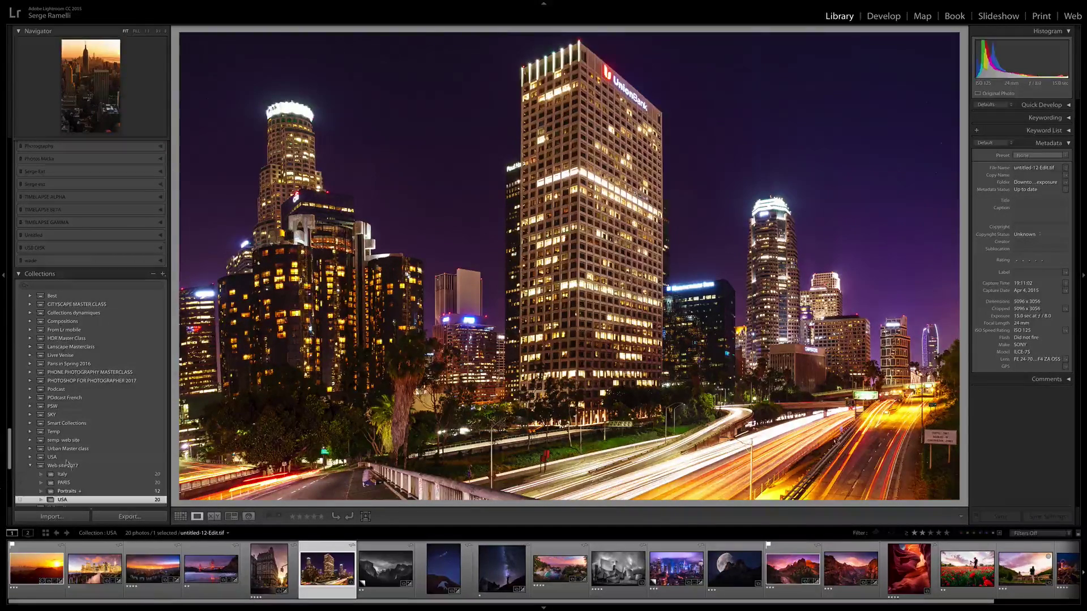
- Select all photos in the Italy collection and open the export settings for them
{"action": "left_click", "coordinate": [76, 476]}
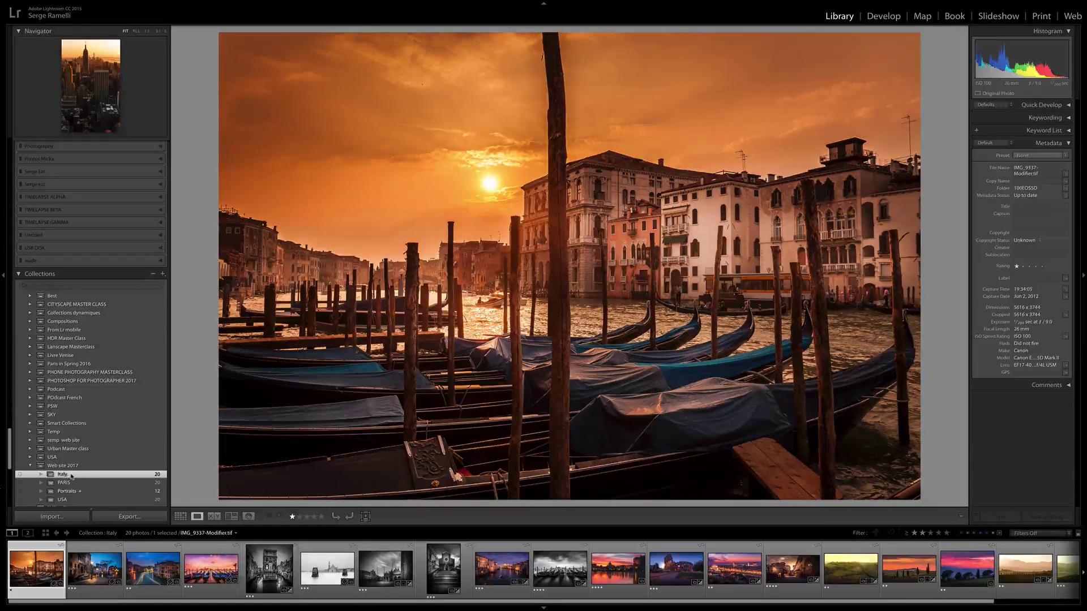
{"action": "key", "text": "ctrl+a"}
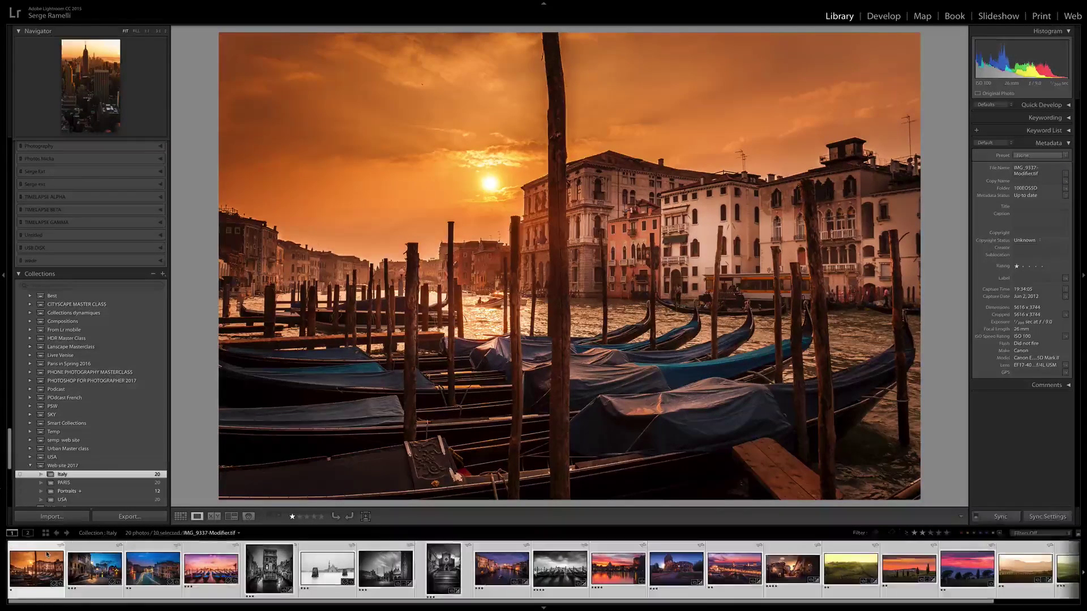
{"action": "right_click", "coordinate": [40, 563]}
{"action": "mouse_move", "coordinate": [84, 564]}
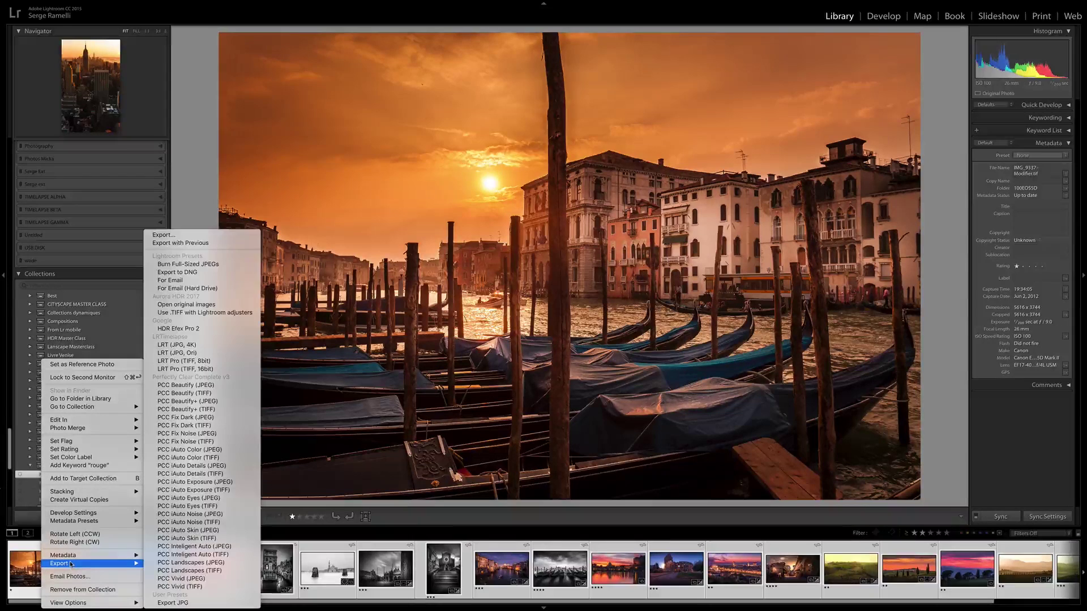
{"action": "left_click", "coordinate": [209, 238]}
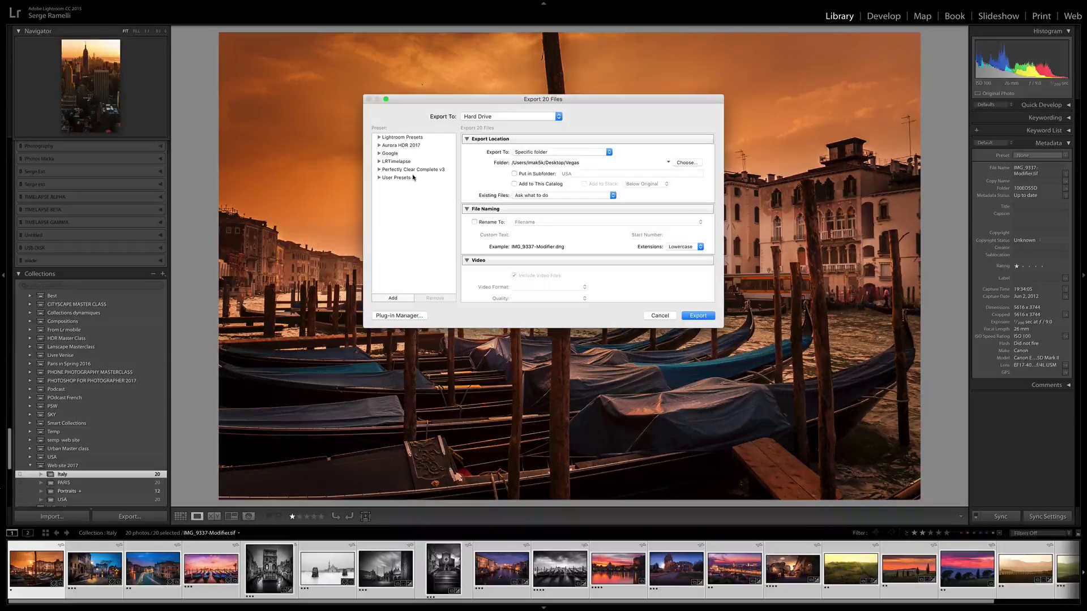
- Set the export folder to Square Space Site 2017 on the Desktop, with the files put in a subfolder named Italy
{"action": "left_click", "coordinate": [687, 162]}
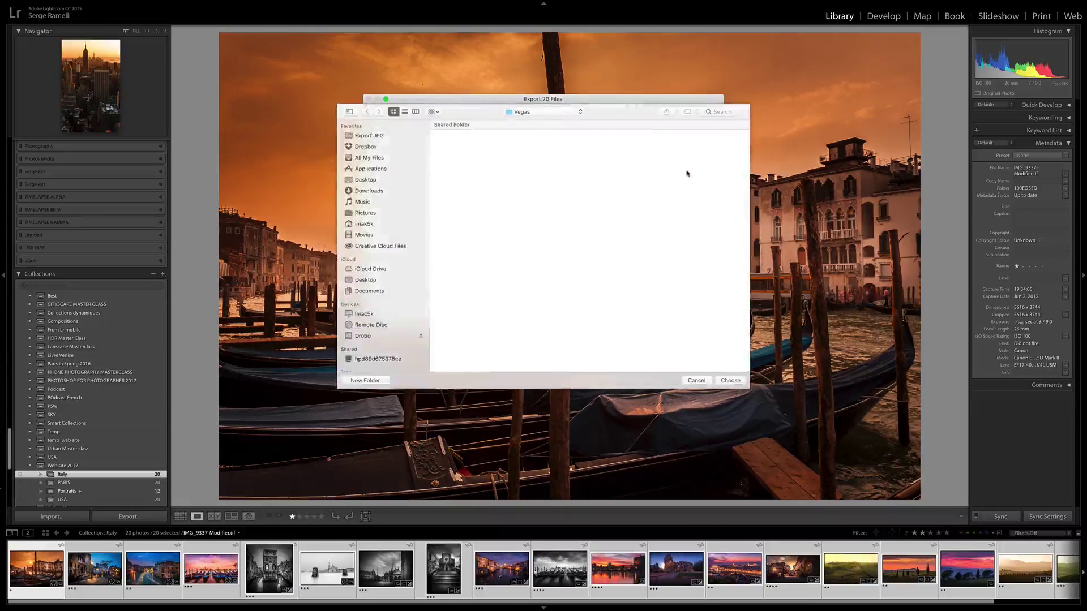
{"action": "left_click", "coordinate": [396, 180]}
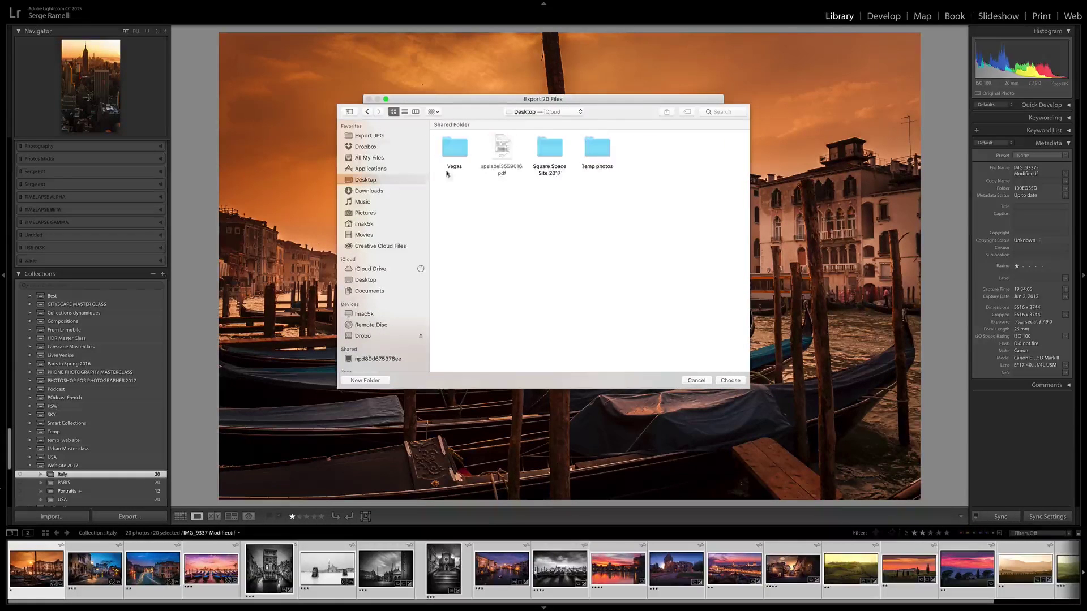
{"action": "left_click", "coordinate": [550, 149]}
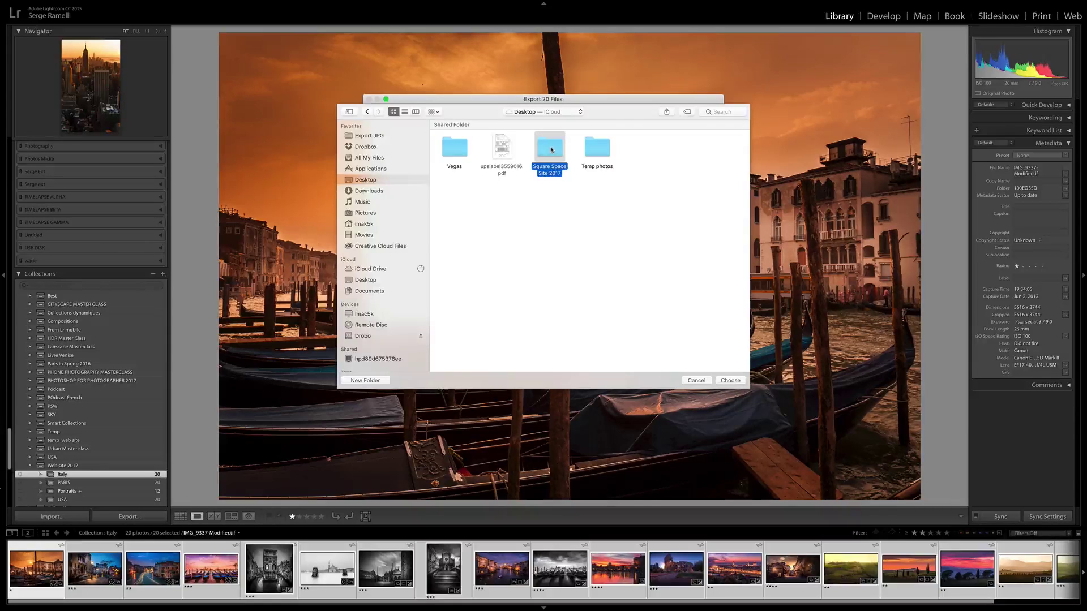
{"action": "left_click", "coordinate": [731, 381]}
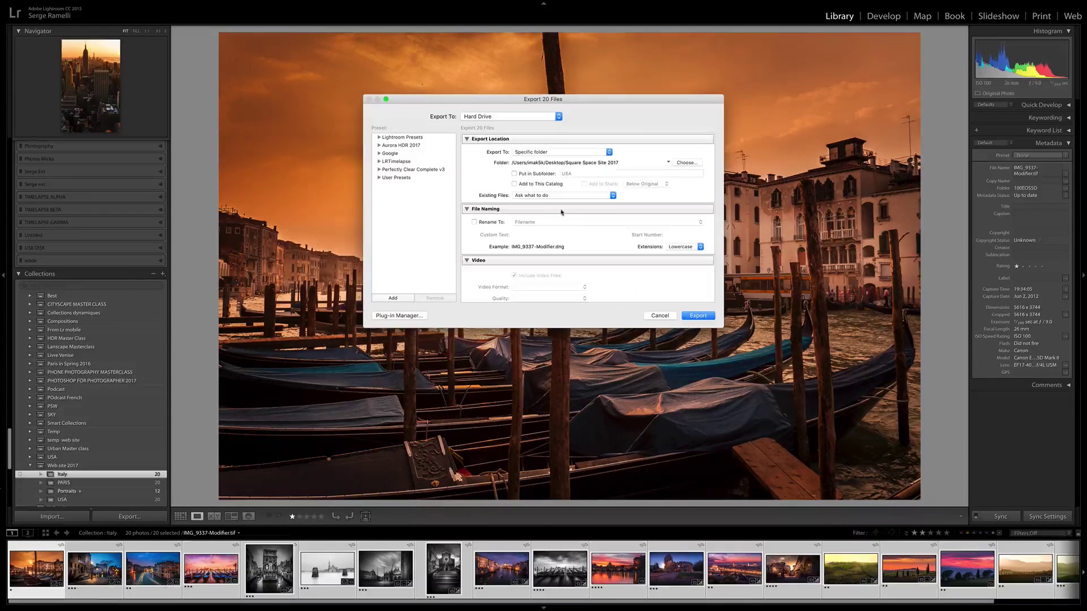
{"action": "left_click", "coordinate": [515, 174]}
{"action": "left_click", "coordinate": [578, 173]}
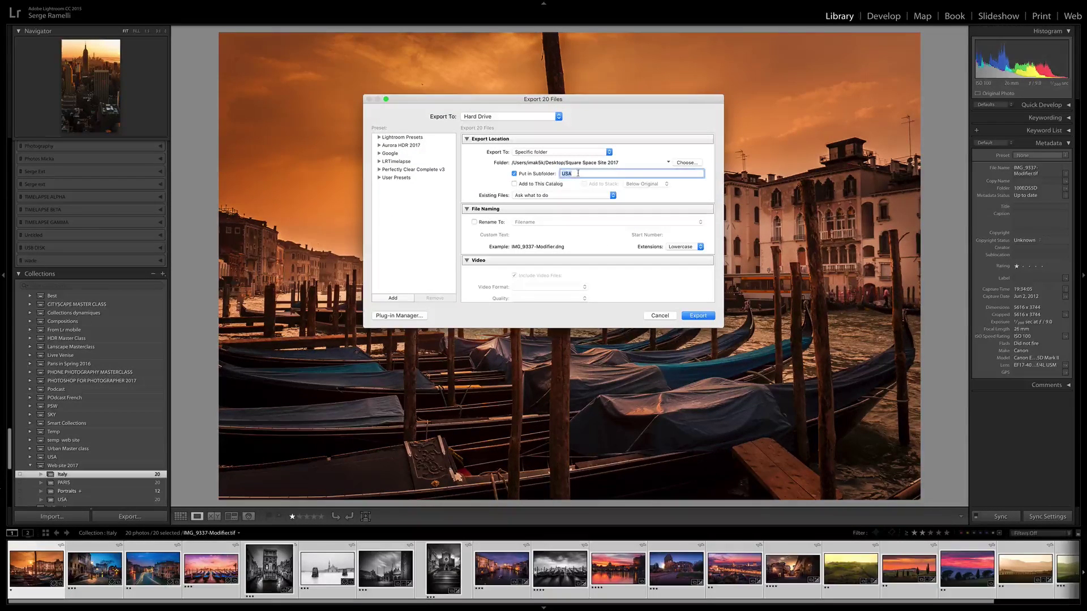
{"action": "type", "text": "Italy"}
- Set the image format of the exported files to JPEG
{"action": "scroll", "coordinate": [547, 227], "scroll_direction": "down", "scroll_amount": 5}
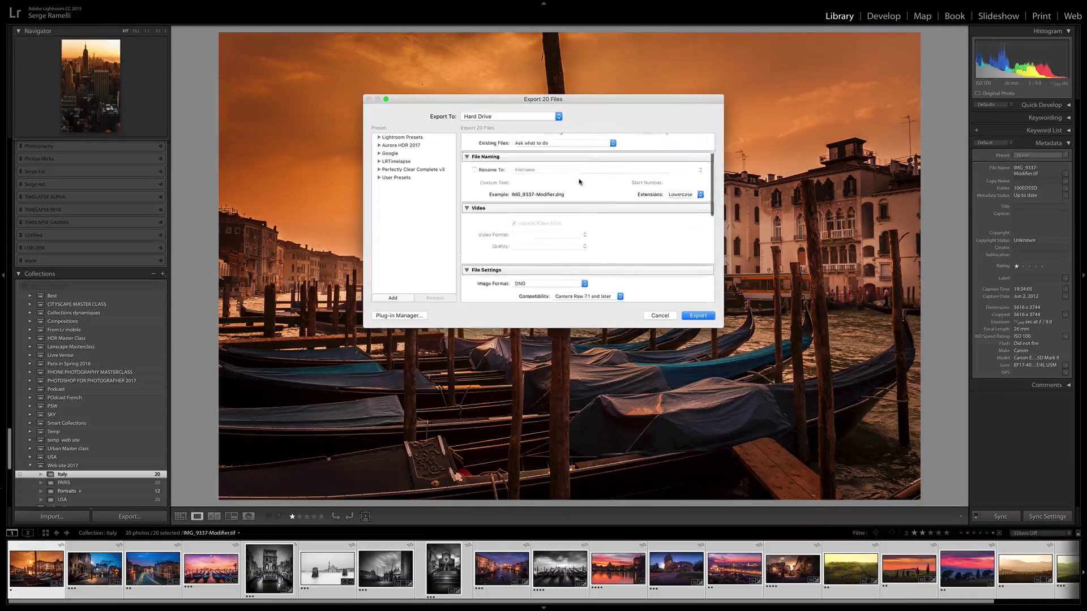
{"action": "left_click", "coordinate": [565, 212]}
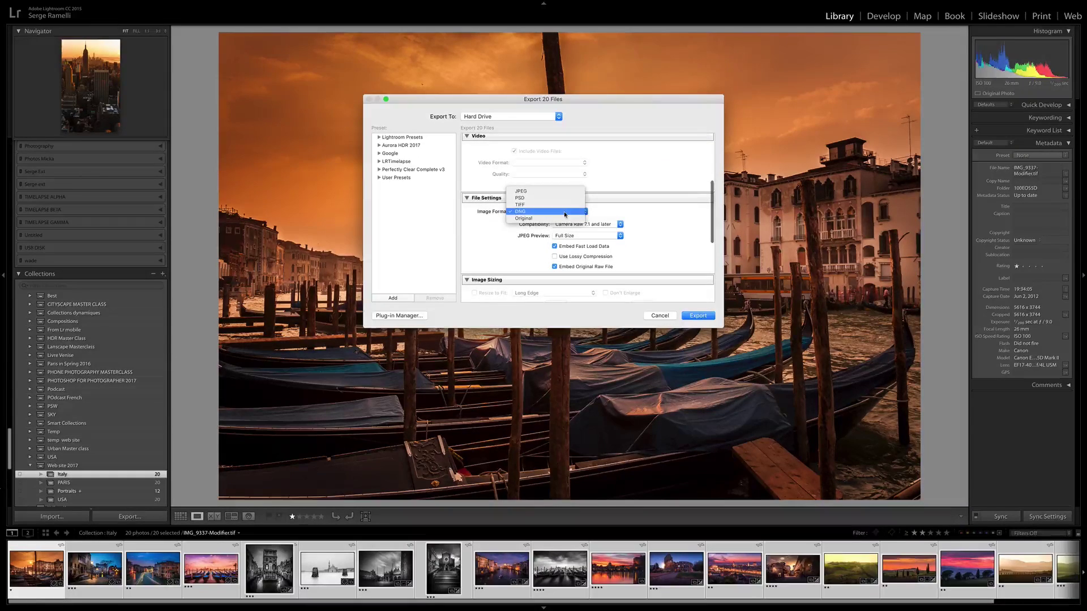
{"action": "left_click", "coordinate": [562, 192]}
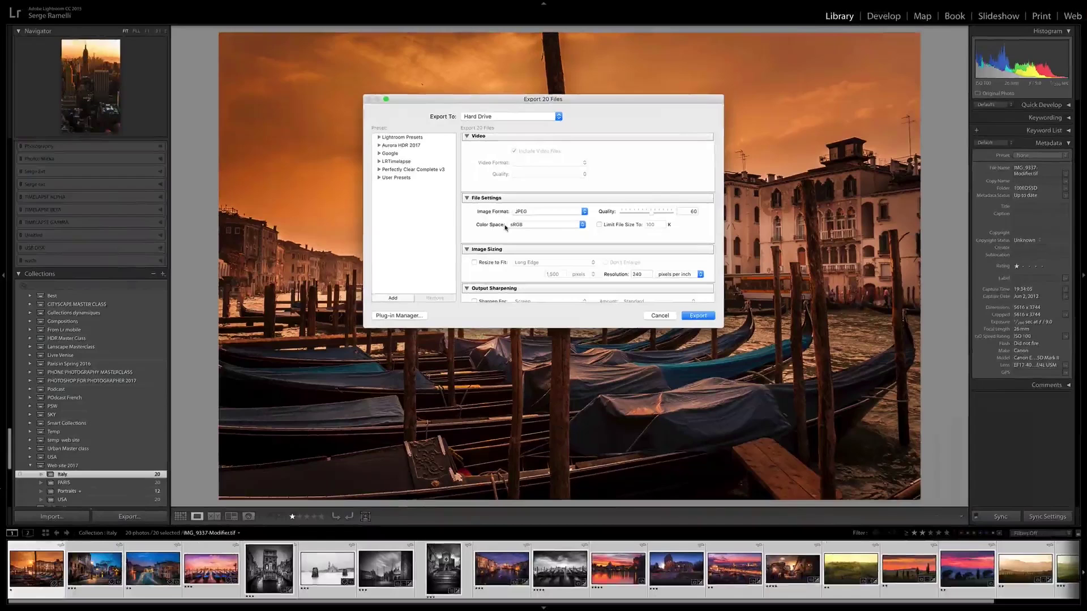
- Enable resizing the exported images to fit by Long Edge, and cancel the export
{"action": "left_click", "coordinate": [492, 264]}
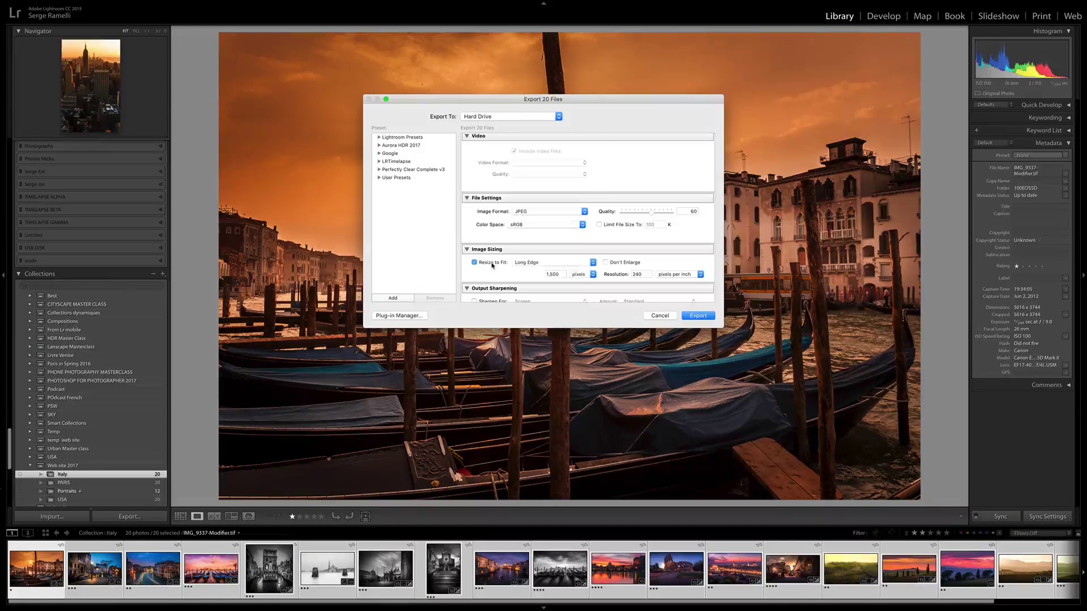
{"action": "left_click", "coordinate": [543, 262]}
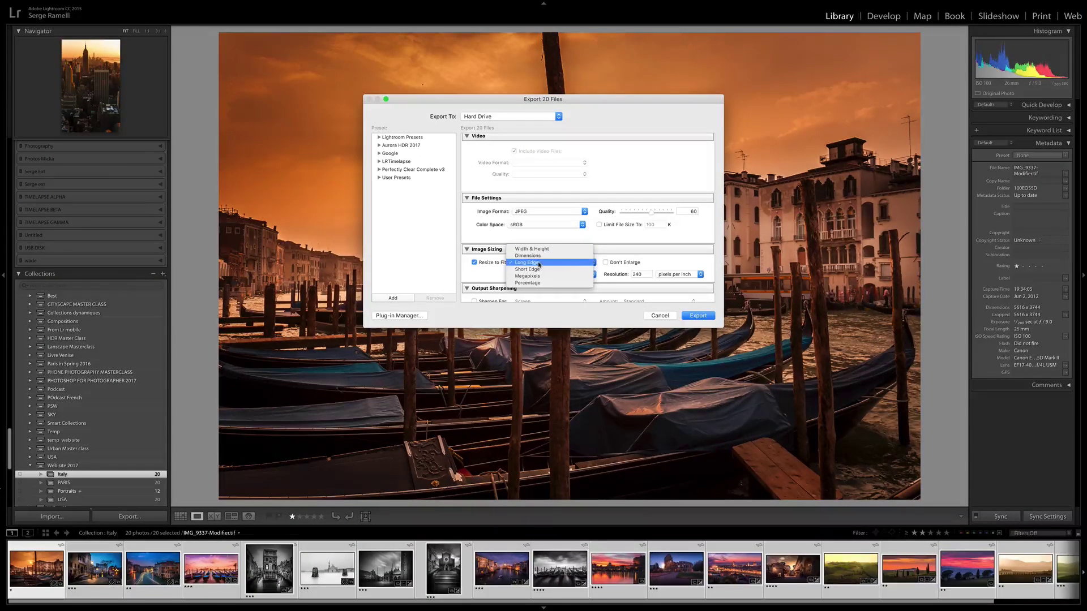
{"action": "left_click", "coordinate": [539, 263]}
{"action": "double_click", "coordinate": [559, 275]}
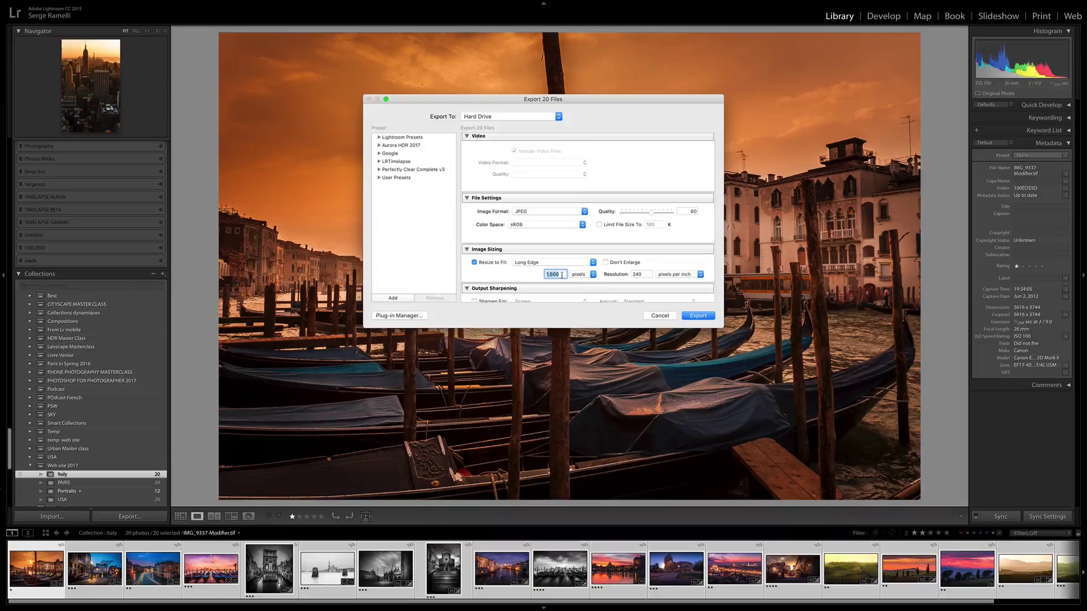
{"action": "left_click", "coordinate": [660, 316]}
- Switch to the browser, get started with a Squarespace website and show the Photography templates
{"action": "key", "text": "super+Tab"}
{"action": "key", "text": "super+Tab"}
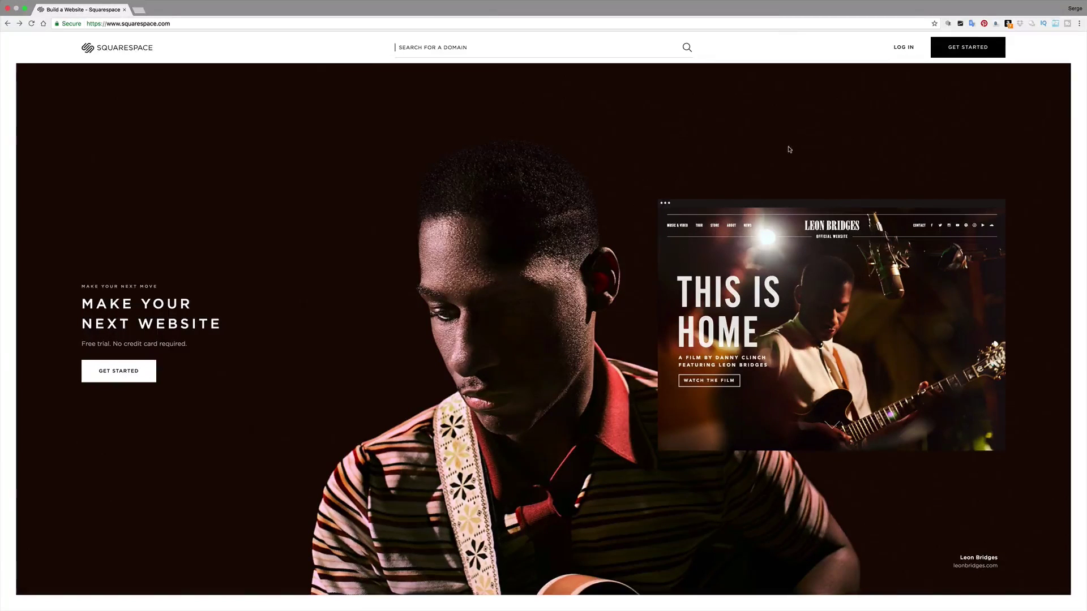
{"action": "left_click", "coordinate": [973, 50]}
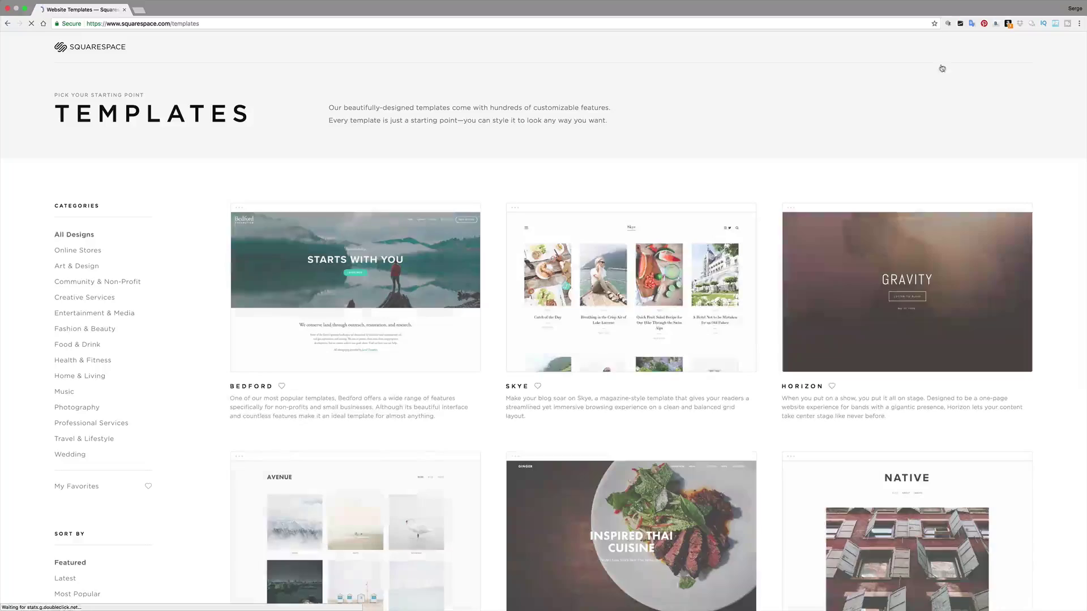
{"action": "mouse_move", "coordinate": [748, 237]}
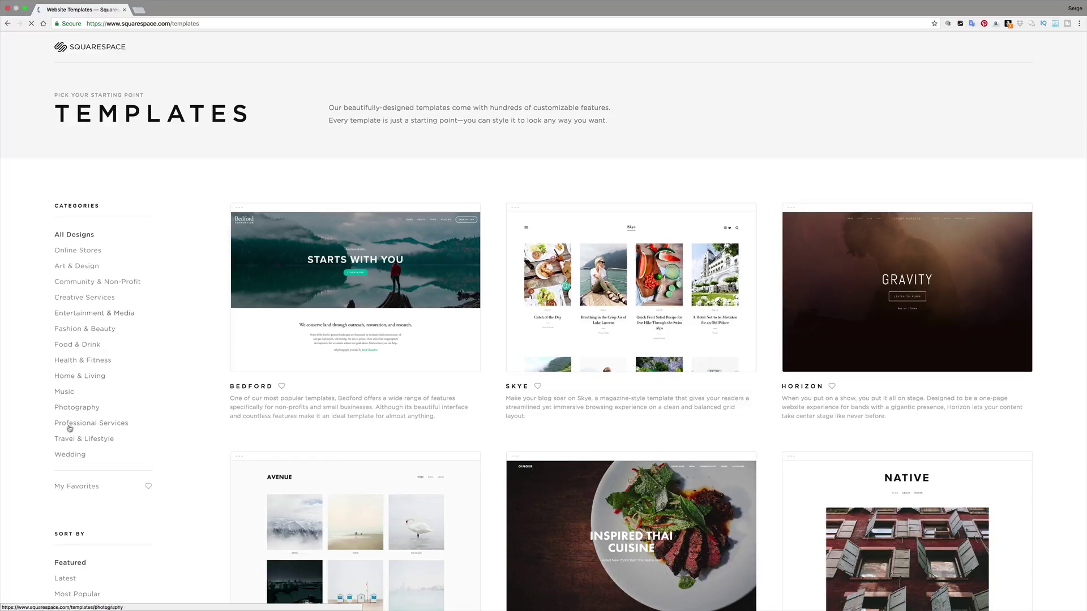
{"action": "left_click", "coordinate": [77, 409]}
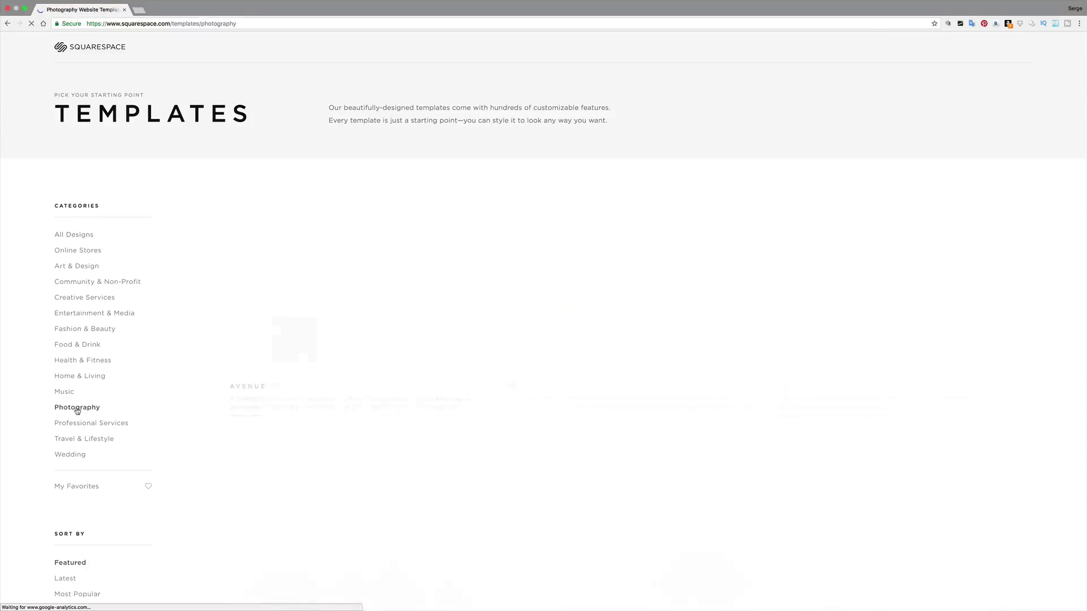
- Find the Flatiron template among the photography designs and open its preview
{"action": "scroll", "coordinate": [785, 420], "scroll_direction": "down", "scroll_amount": 3}
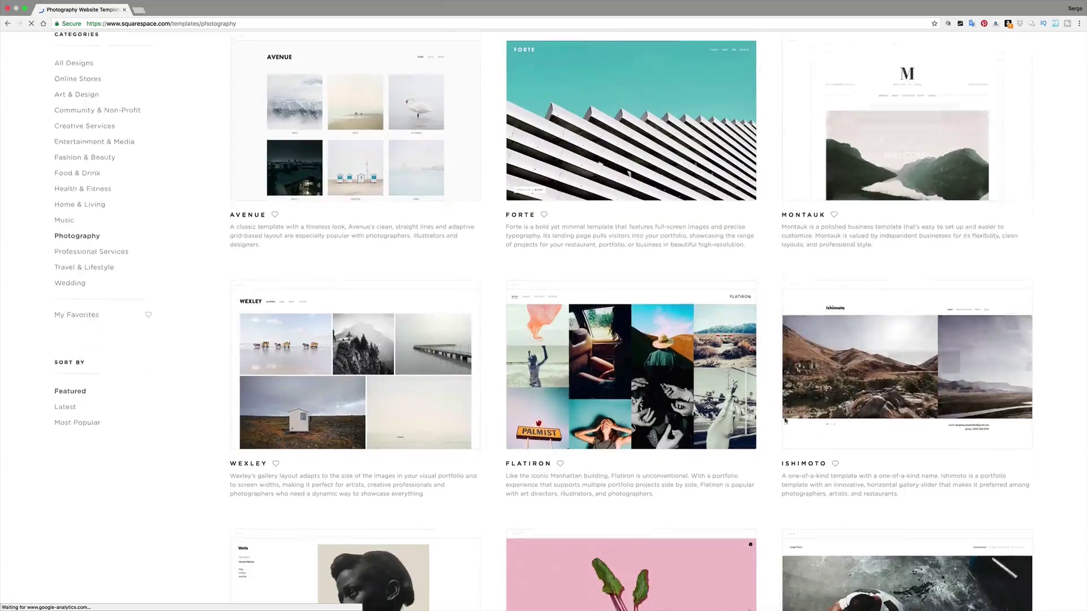
{"action": "scroll", "coordinate": [786, 420], "scroll_direction": "down", "scroll_amount": 2}
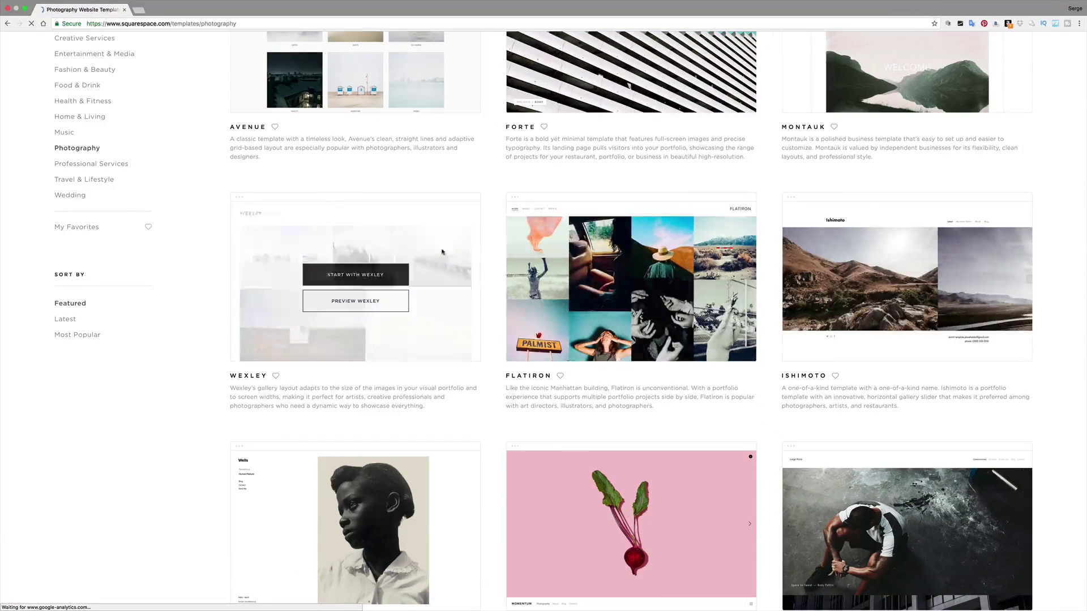
{"action": "mouse_move", "coordinate": [631, 303]}
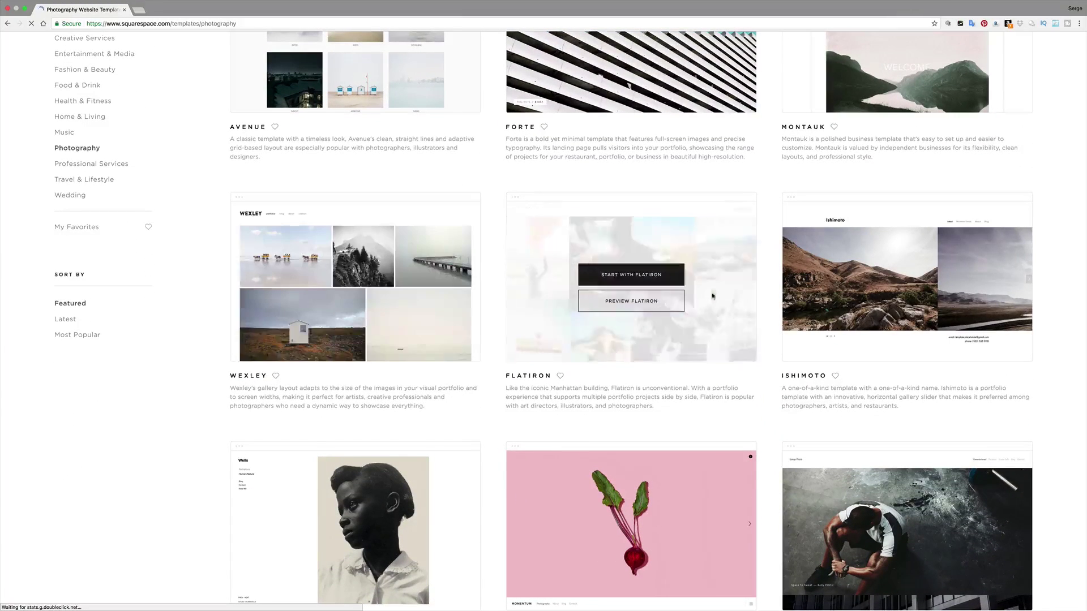
{"action": "left_click", "coordinate": [631, 302]}
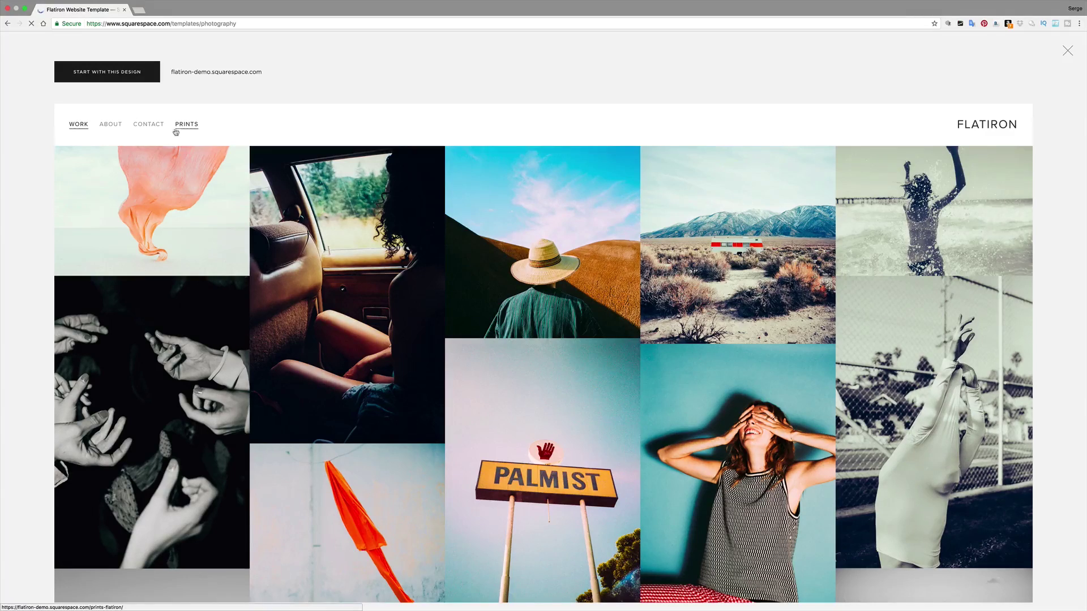
- View the project with the straw-hat photo in the Flatiron template preview and leave the preview
{"action": "left_click", "coordinate": [520, 251]}
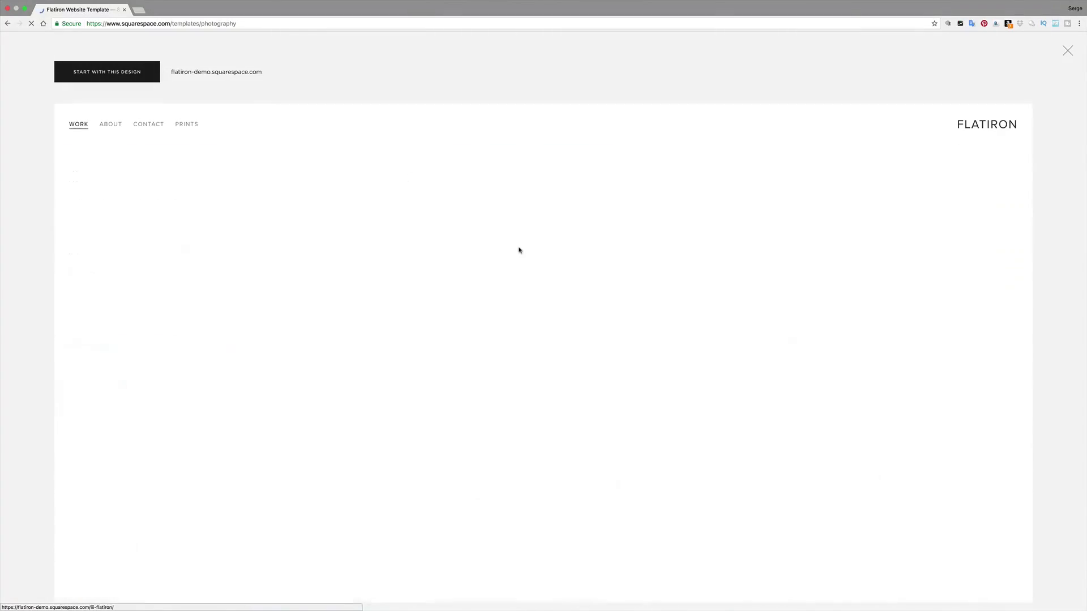
{"action": "scroll", "coordinate": [500, 233], "scroll_direction": "down", "scroll_amount": 5}
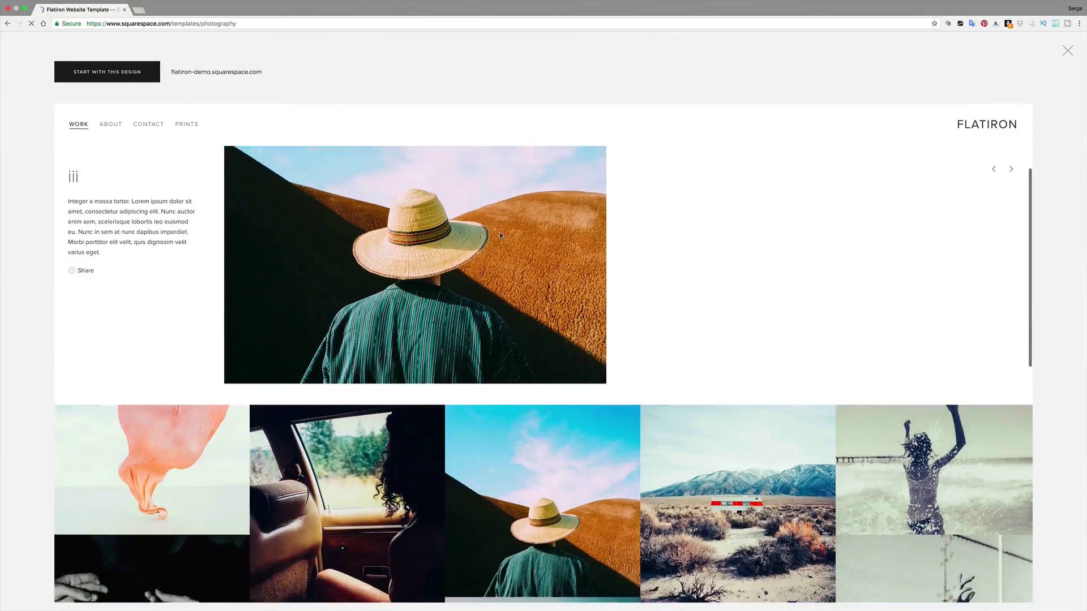
{"action": "scroll", "coordinate": [427, 296], "scroll_direction": "up", "scroll_amount": 5}
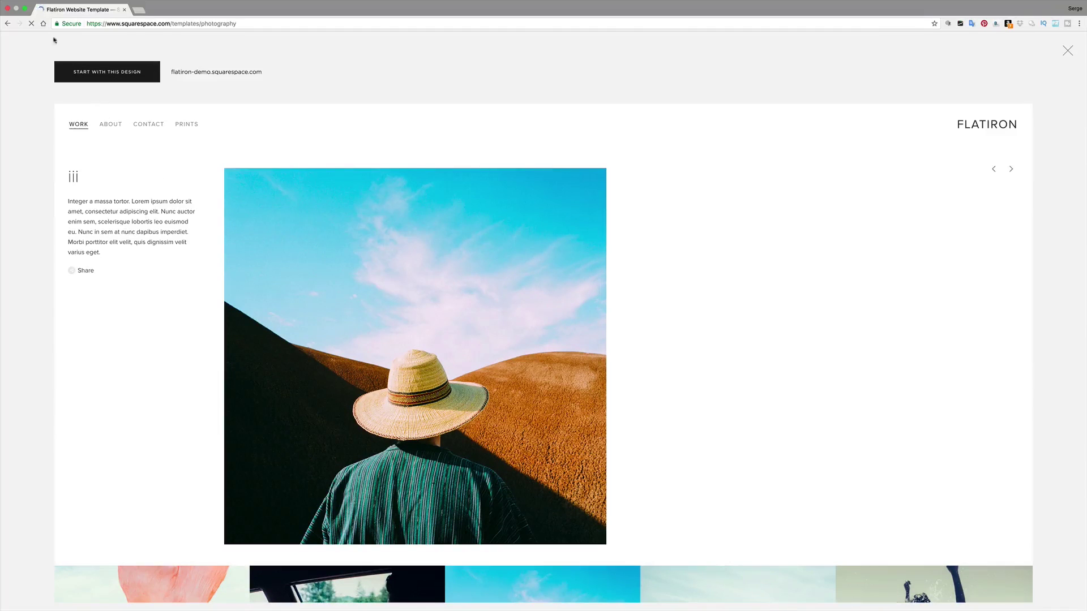
{"action": "left_click", "coordinate": [8, 25]}
{"action": "left_click", "coordinate": [1067, 52]}
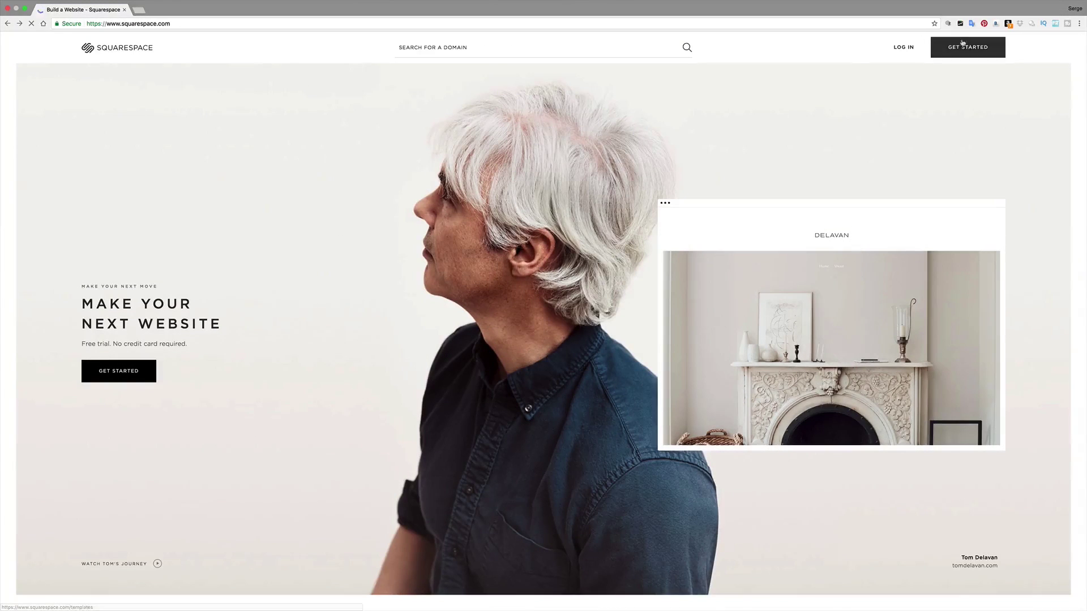
- Get started with a new website and choose the Wells template from the Photography designs
{"action": "left_click", "coordinate": [960, 44]}
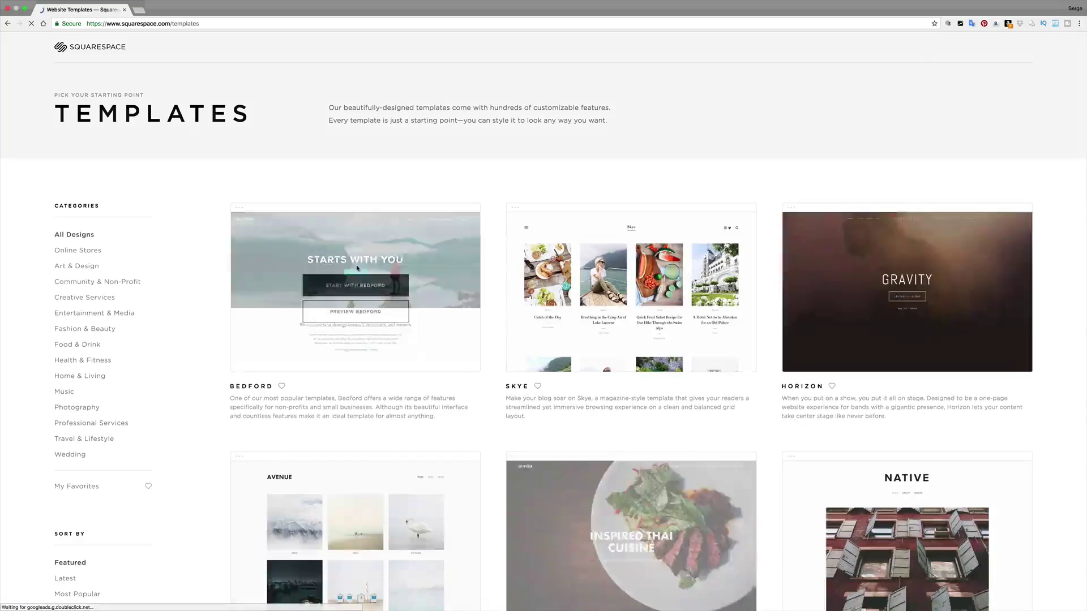
{"action": "left_click", "coordinate": [72, 408]}
{"action": "scroll", "coordinate": [400, 390], "scroll_direction": "down", "scroll_amount": 6}
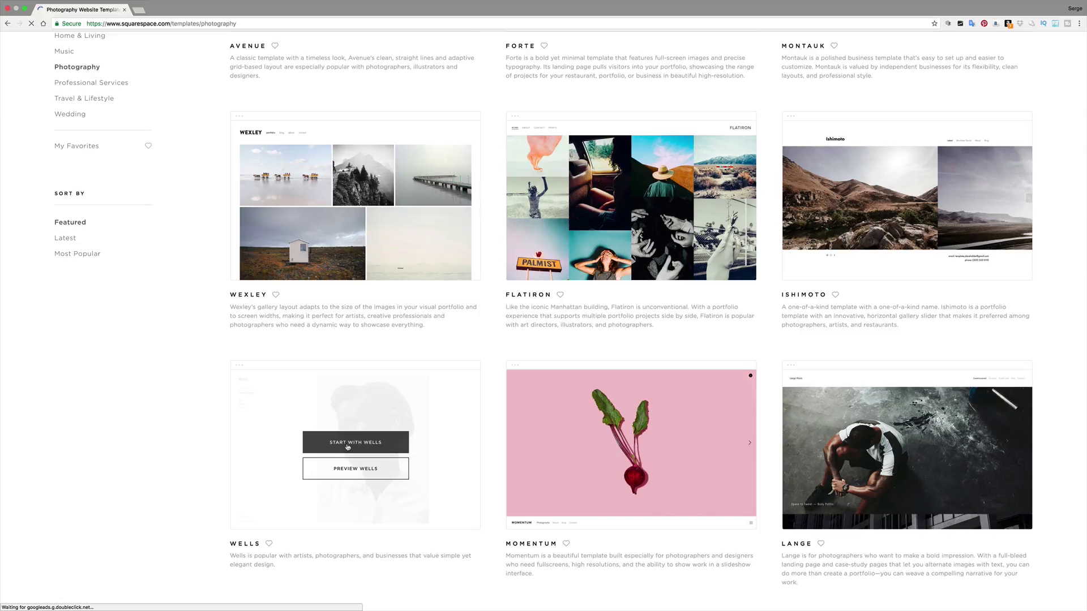
{"action": "left_click", "coordinate": [367, 444]}
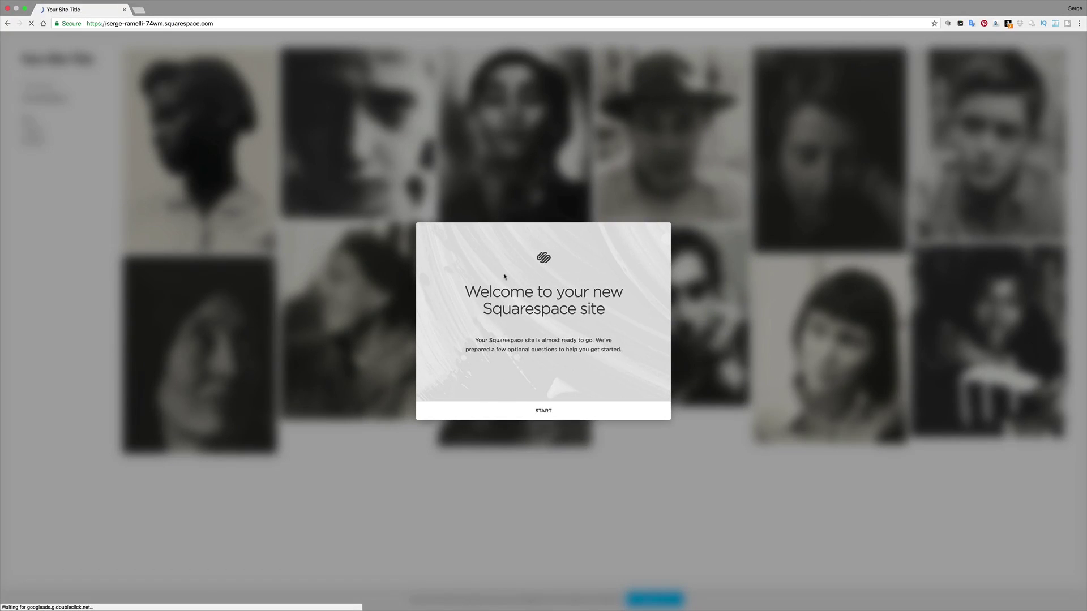
- Answer the site setup questions with Photography as the topic, Showcase a portfolio of my work as the goal, and Business / Organization
{"action": "left_click", "coordinate": [540, 410]}
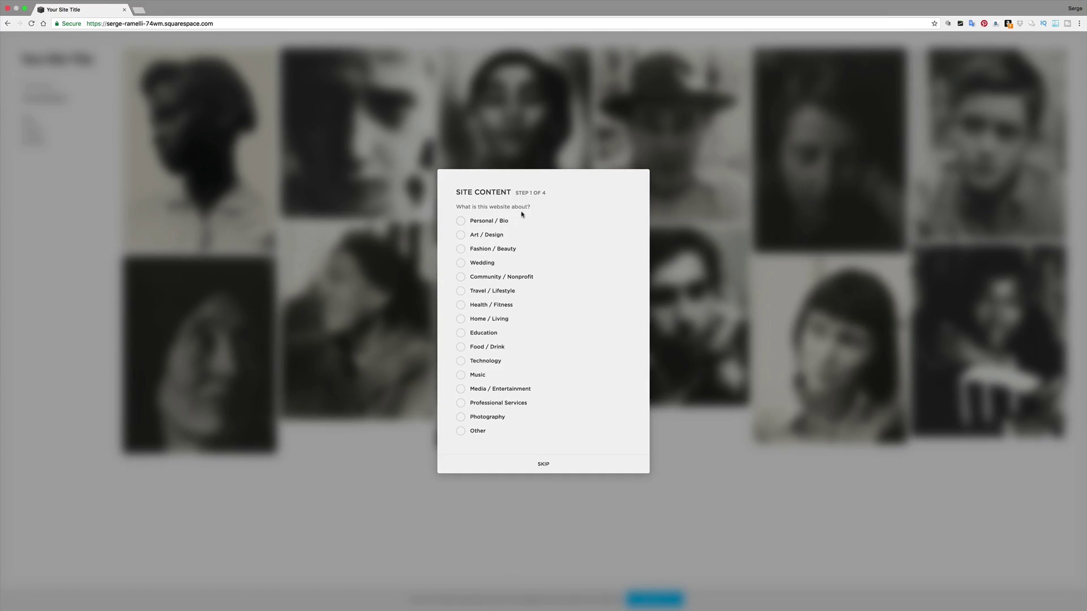
{"action": "left_click", "coordinate": [460, 417]}
{"action": "left_click", "coordinate": [541, 462]}
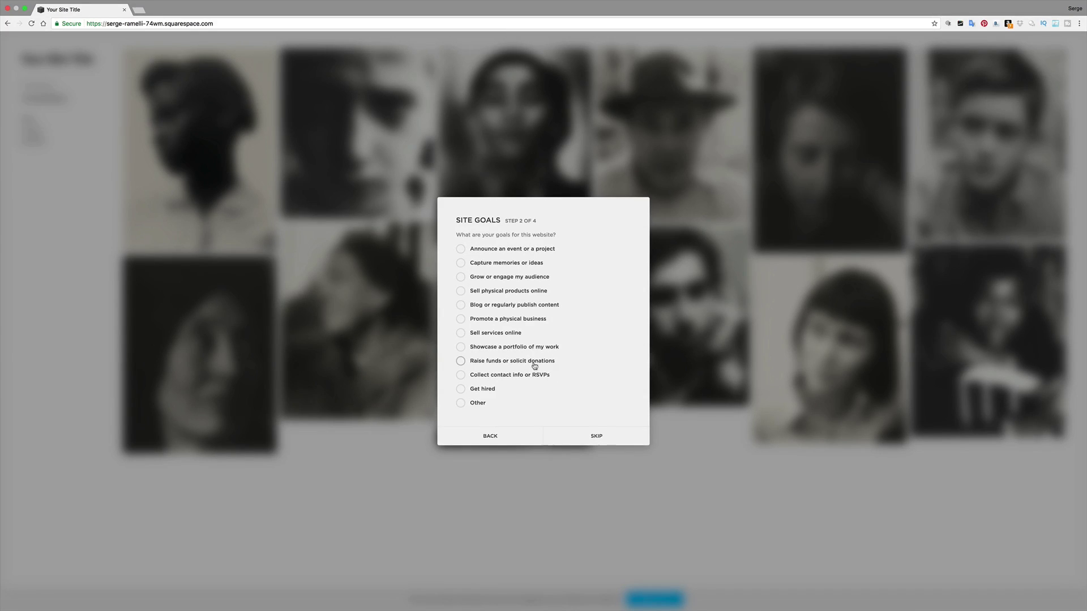
{"action": "left_click", "coordinate": [460, 347]}
{"action": "left_click", "coordinate": [602, 436]}
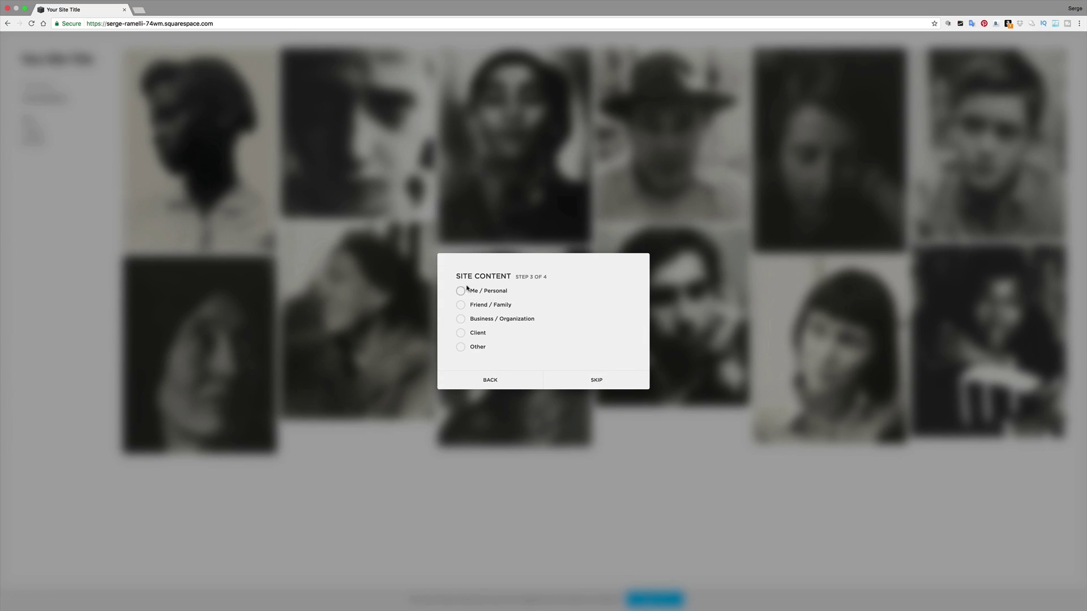
{"action": "left_click", "coordinate": [460, 319]}
{"action": "left_click", "coordinate": [591, 379]}
- Title the website with the photographer's full name followed by "Photography" and finish the site setup
{"action": "triple_click", "coordinate": [465, 322]}
{"action": "type", "text": "Serg"}
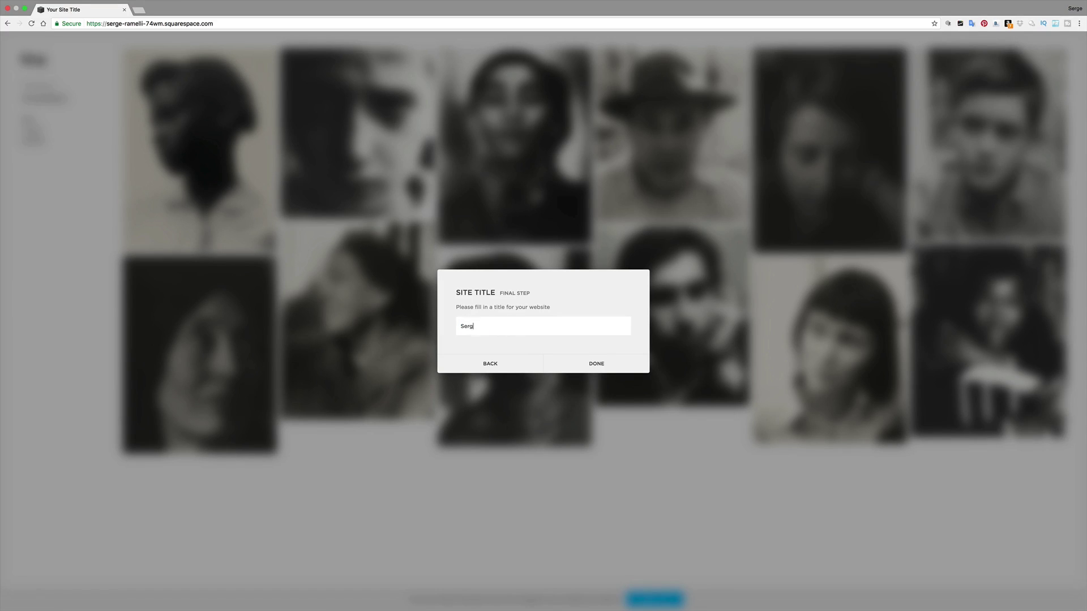
{"action": "type", "text": "e Ramelli Photogr"}
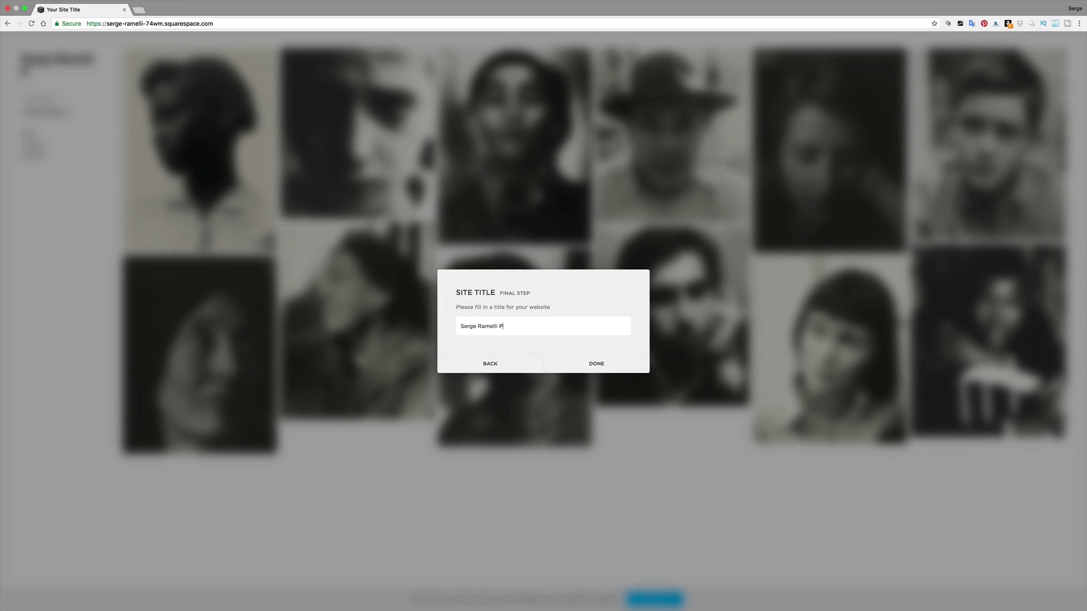
{"action": "type", "text": "aphy"}
{"action": "left_click", "coordinate": [583, 364]}
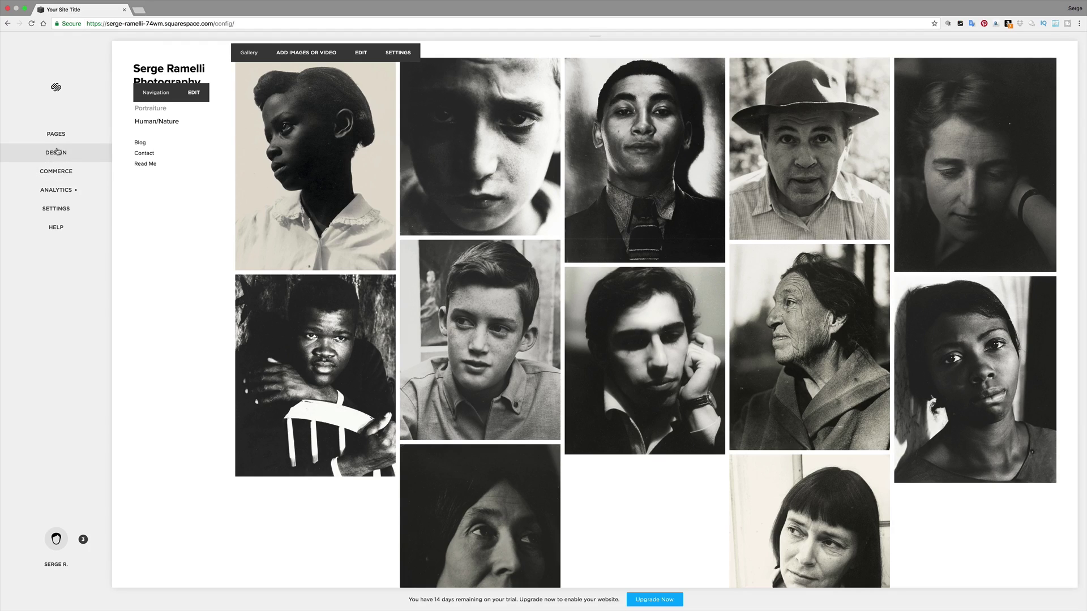
- Open the website's Basic Information settings and set the site type to Personal
{"action": "left_click", "coordinate": [56, 208]}
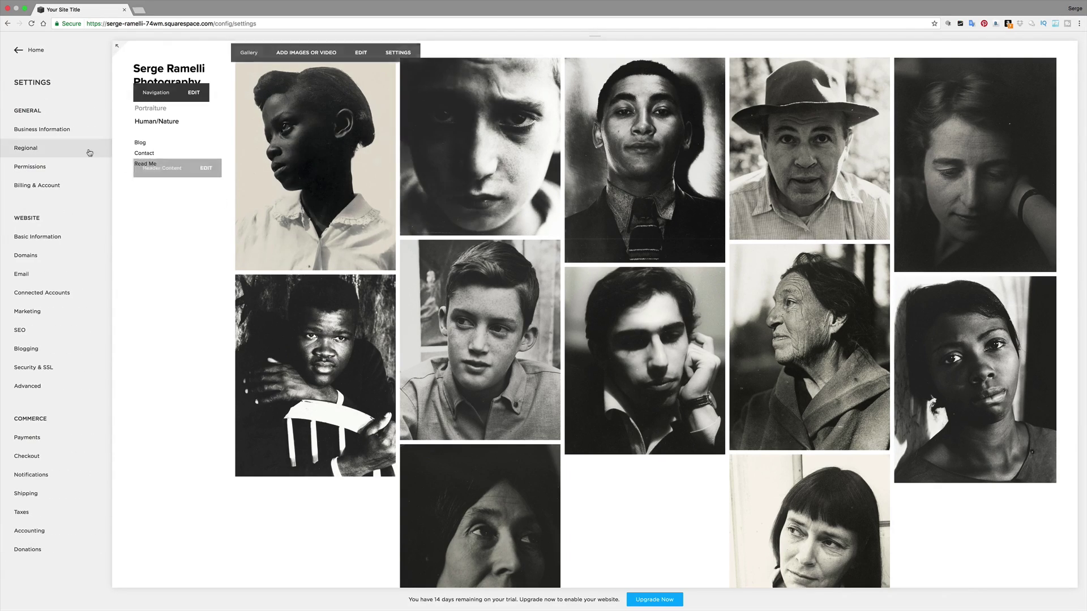
{"action": "left_click", "coordinate": [40, 238]}
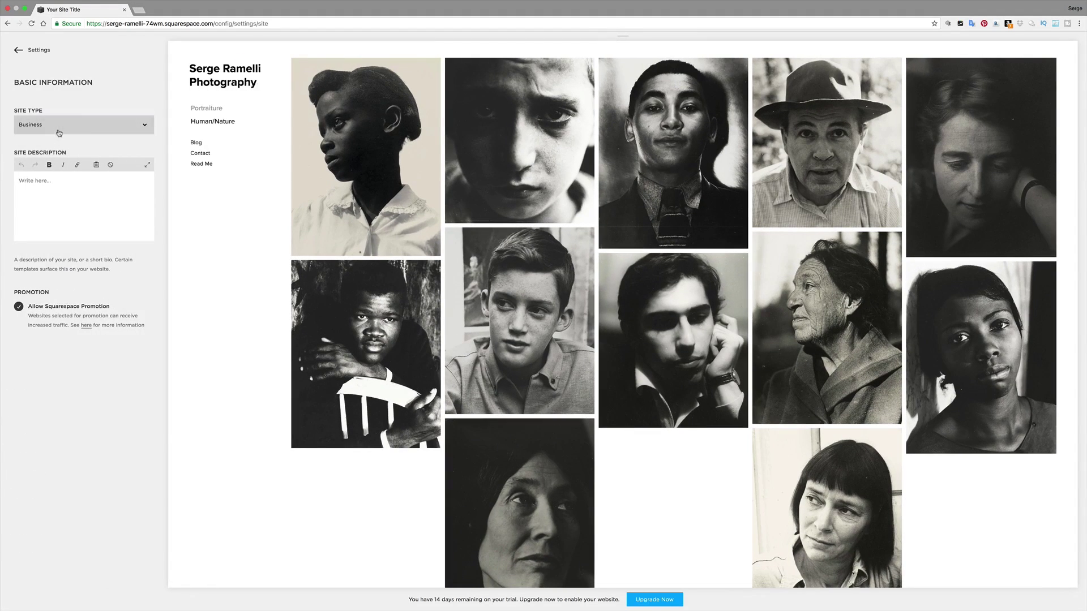
{"action": "left_click", "coordinate": [50, 124]}
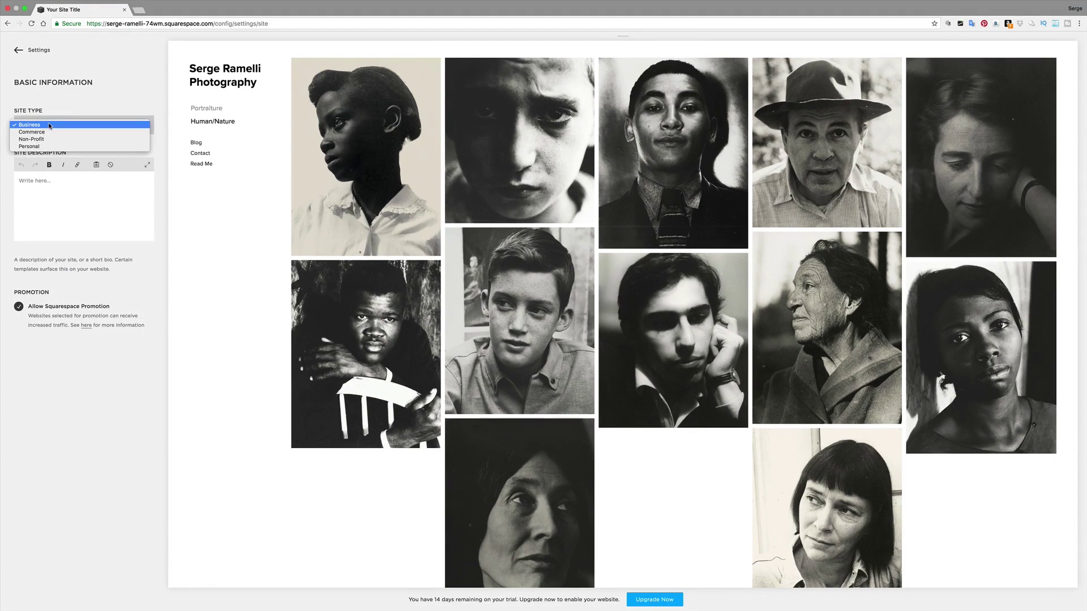
{"action": "left_click", "coordinate": [50, 146]}
- Paste the photographer's copied bio into the site description and save the basic information
{"action": "left_click", "coordinate": [45, 180]}
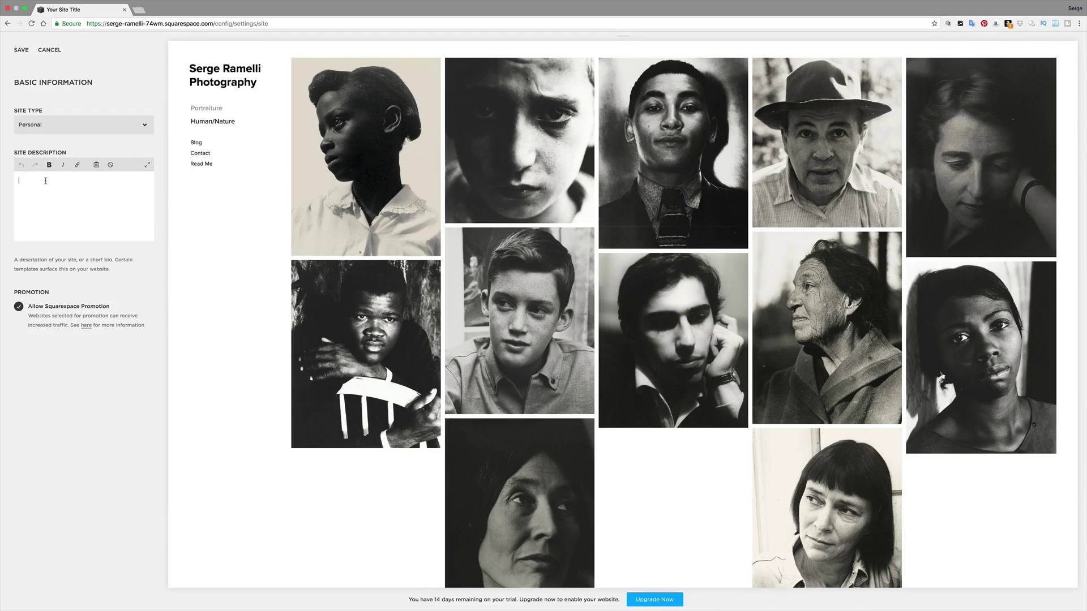
{"action": "key", "text": "super+Tab"}
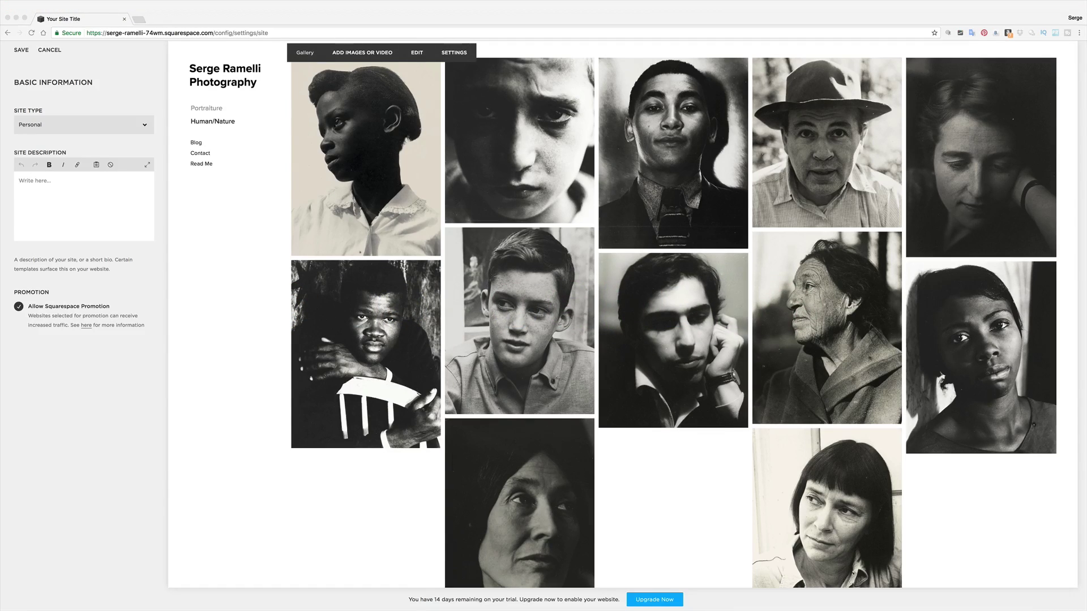
{"action": "left_click", "coordinate": [81, 199]}
{"action": "key", "text": "super+v"}
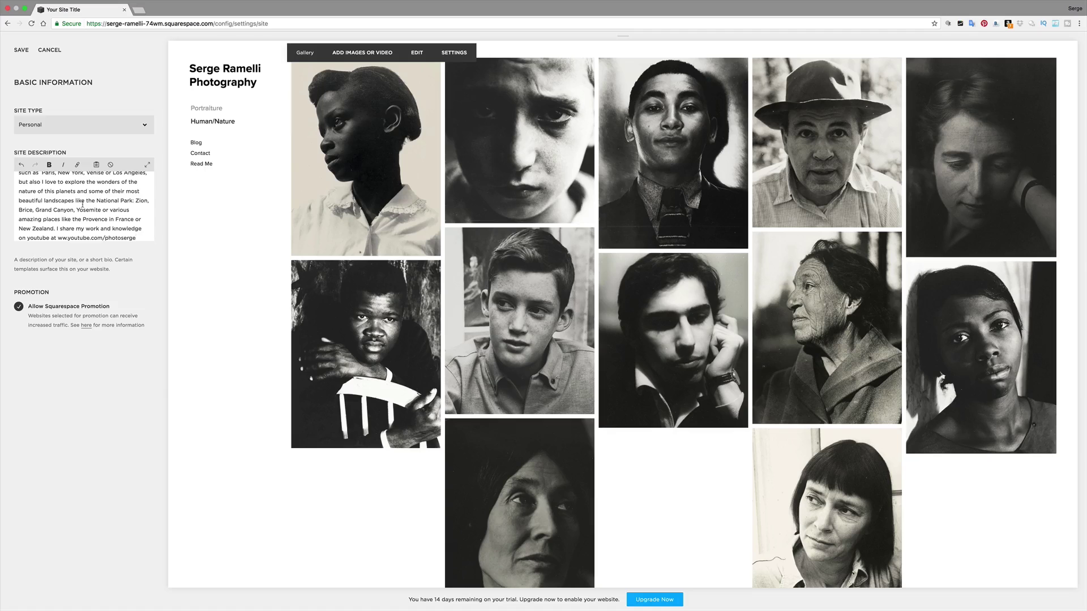
{"action": "left_click", "coordinate": [21, 50]}
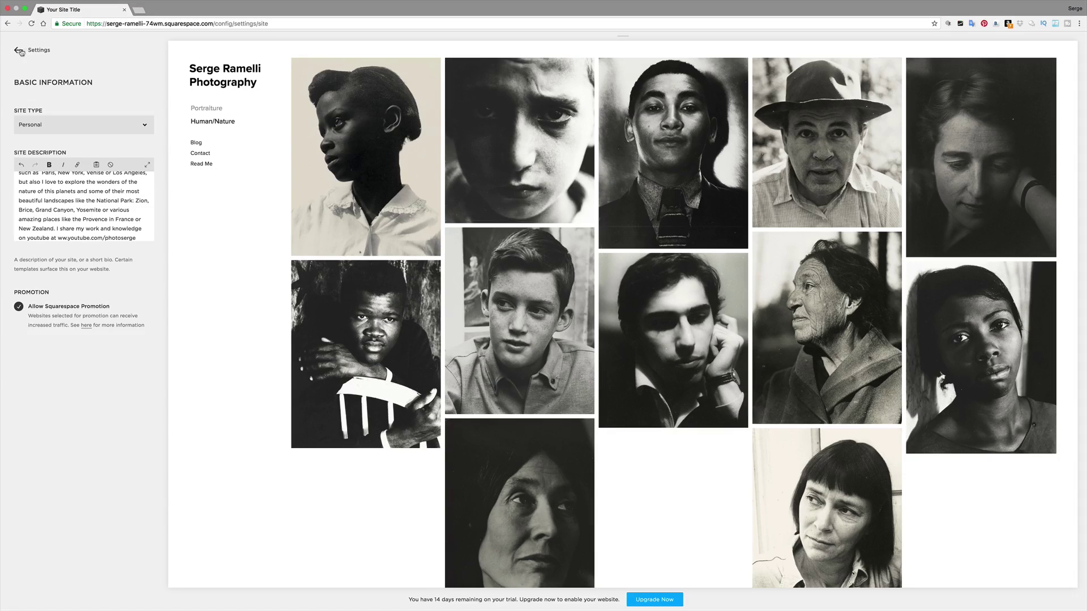
{"action": "left_click", "coordinate": [17, 51]}
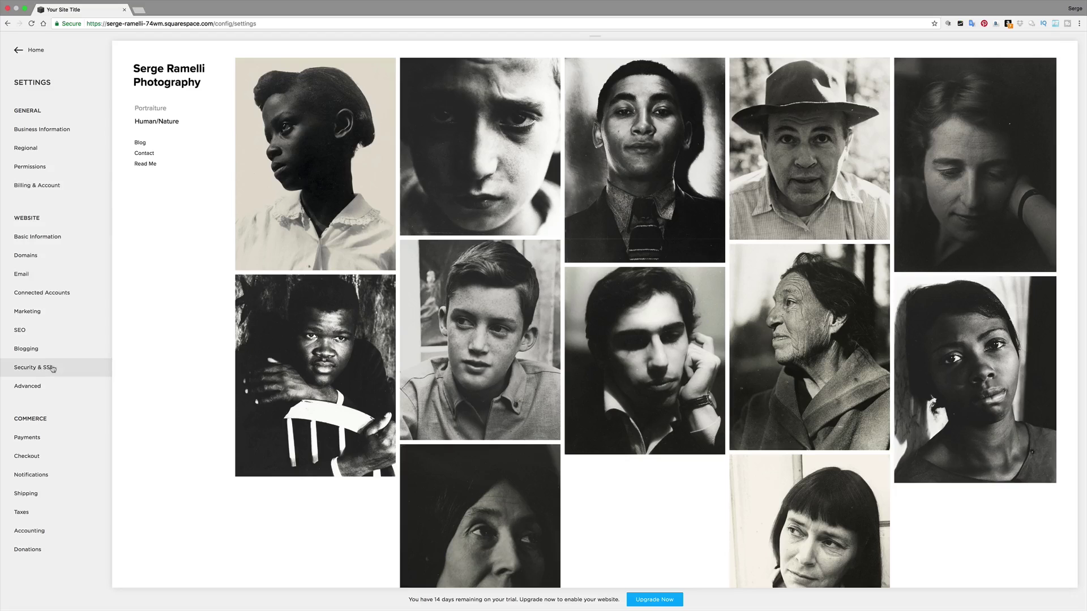
- Try to connect a Facebook account to the site, and close the Facebook password page
{"action": "left_click", "coordinate": [37, 295]}
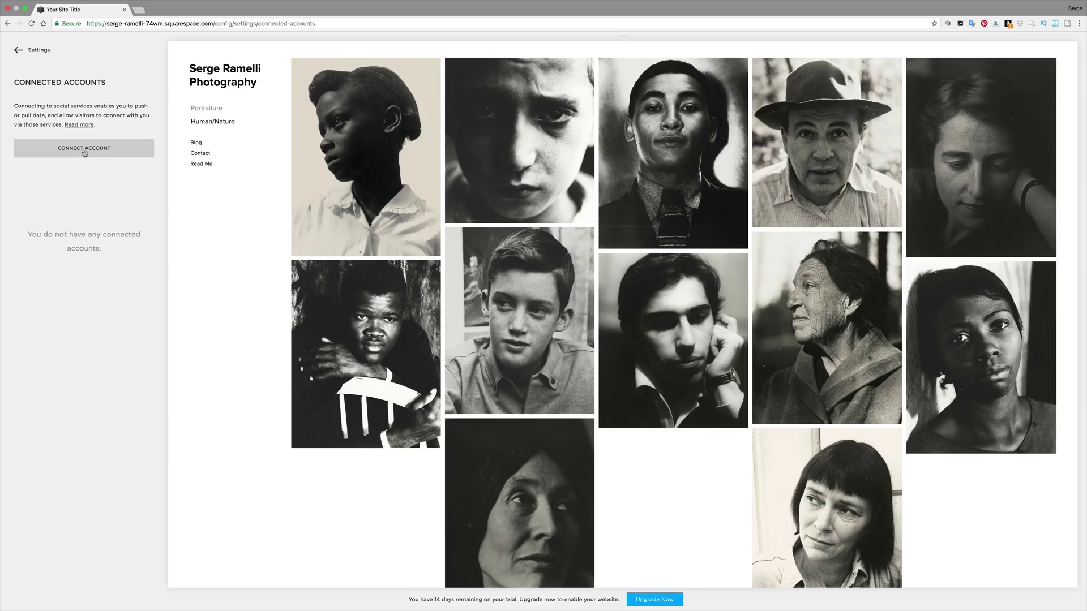
{"action": "left_click", "coordinate": [85, 149]}
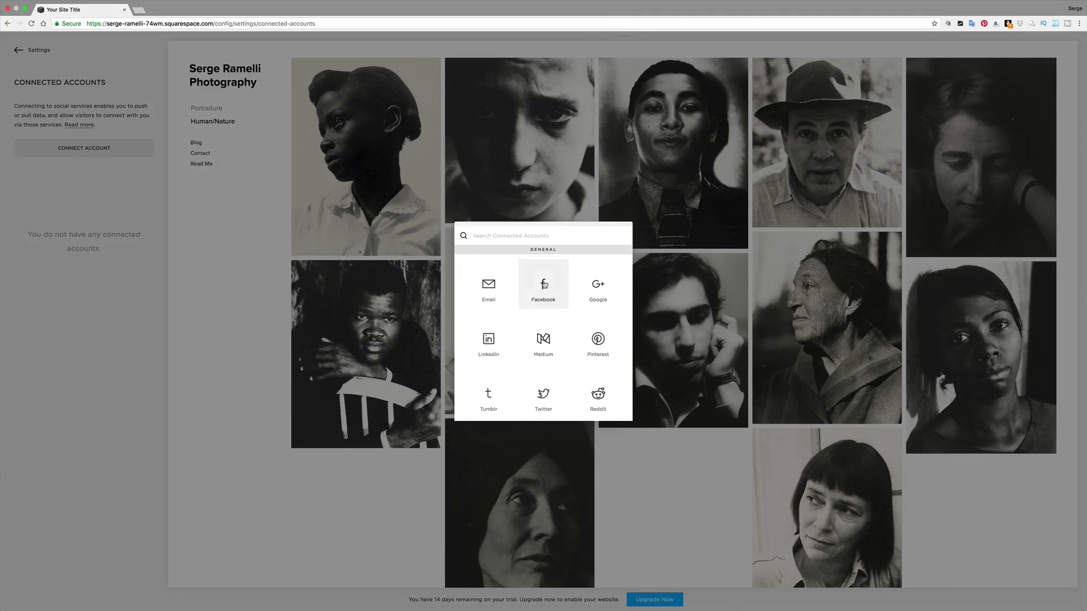
{"action": "left_click", "coordinate": [543, 284]}
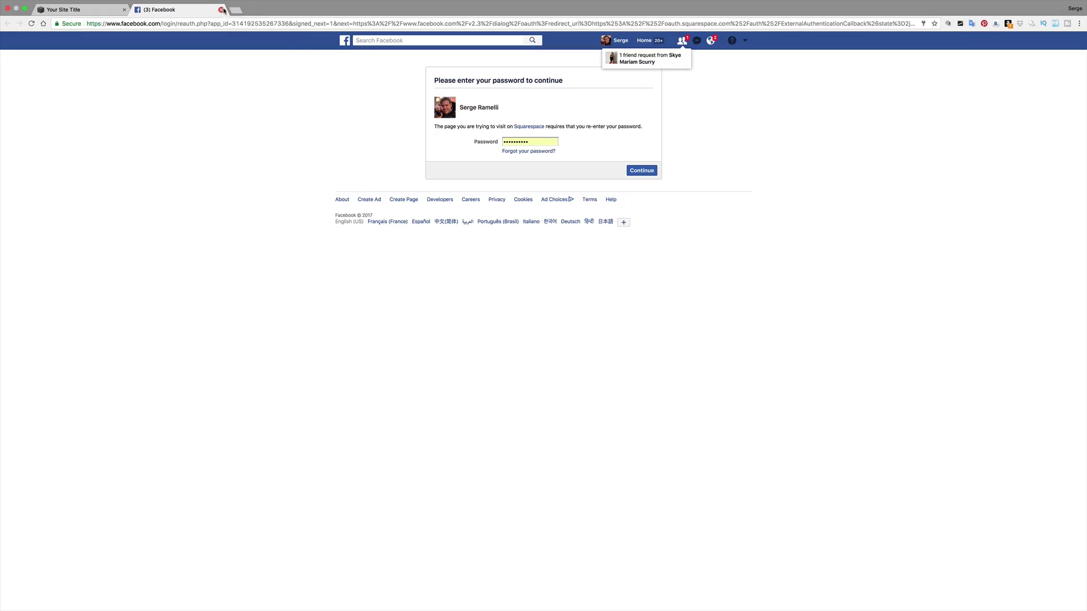
{"action": "left_click", "coordinate": [222, 10]}
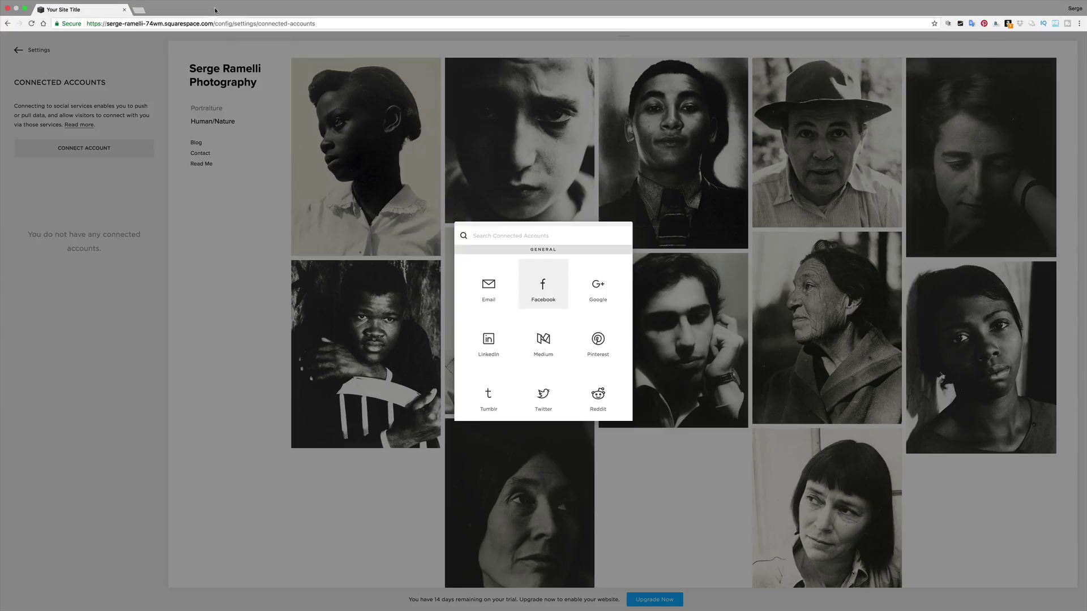
- Examine the other social and image services available for connected accounts, and return to the site settings
{"action": "left_click", "coordinate": [104, 145]}
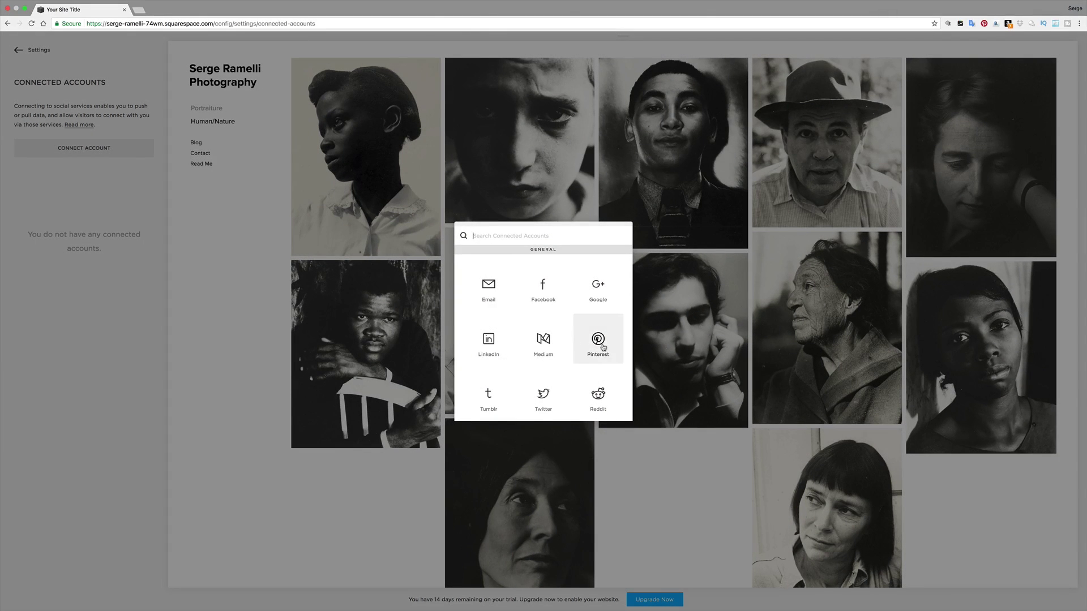
{"action": "scroll", "coordinate": [598, 351], "scroll_direction": "down", "scroll_amount": 2}
{"action": "scroll", "coordinate": [566, 347], "scroll_direction": "down", "scroll_amount": 4}
{"action": "scroll", "coordinate": [544, 340], "scroll_direction": "down", "scroll_amount": 5}
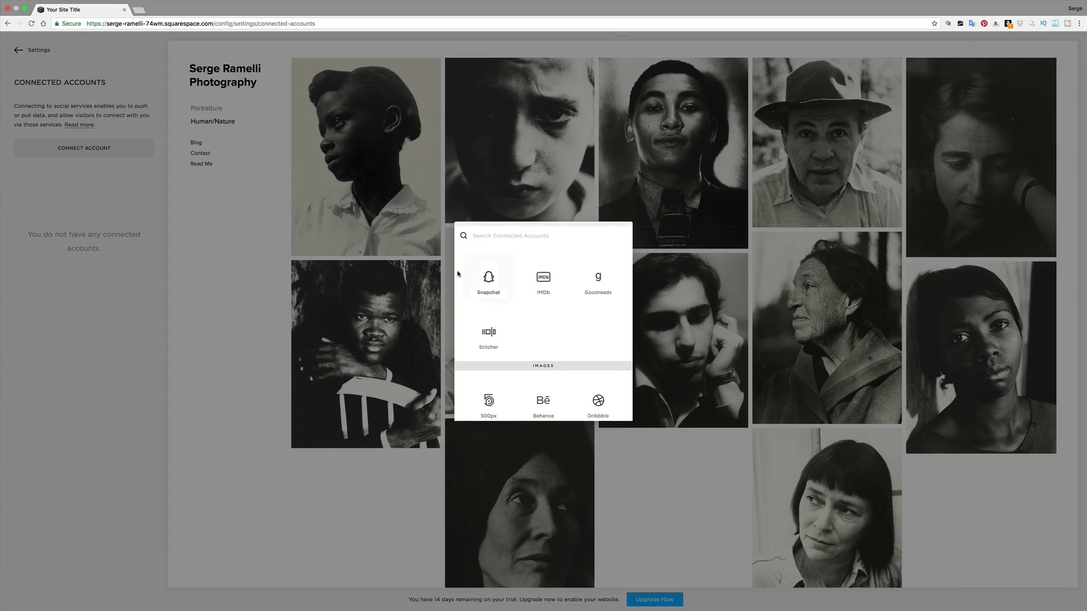
{"action": "scroll", "coordinate": [572, 339], "scroll_direction": "down", "scroll_amount": 1}
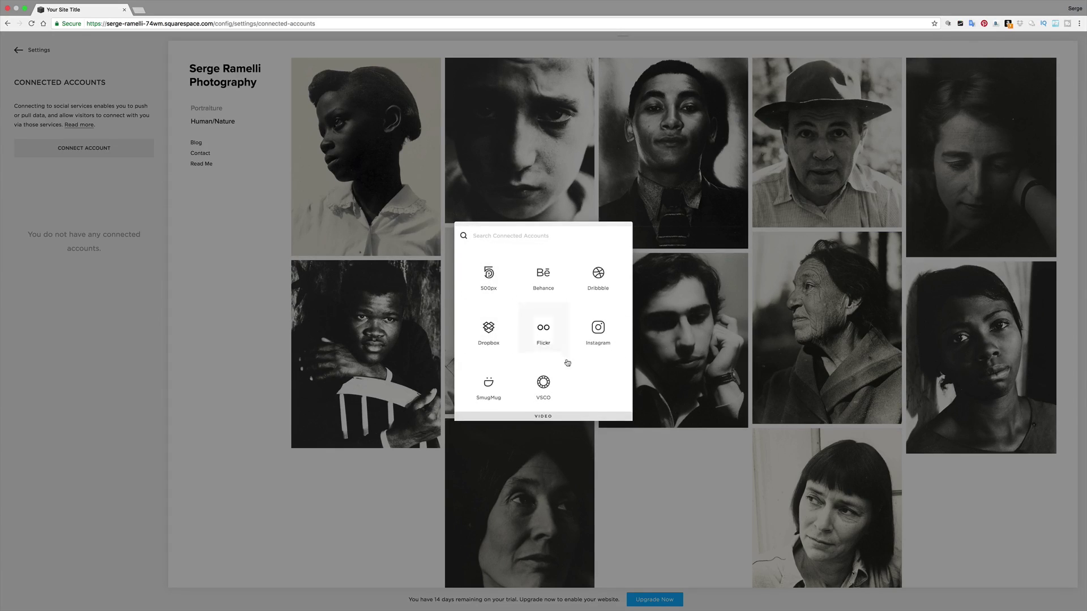
{"action": "left_click", "coordinate": [215, 246]}
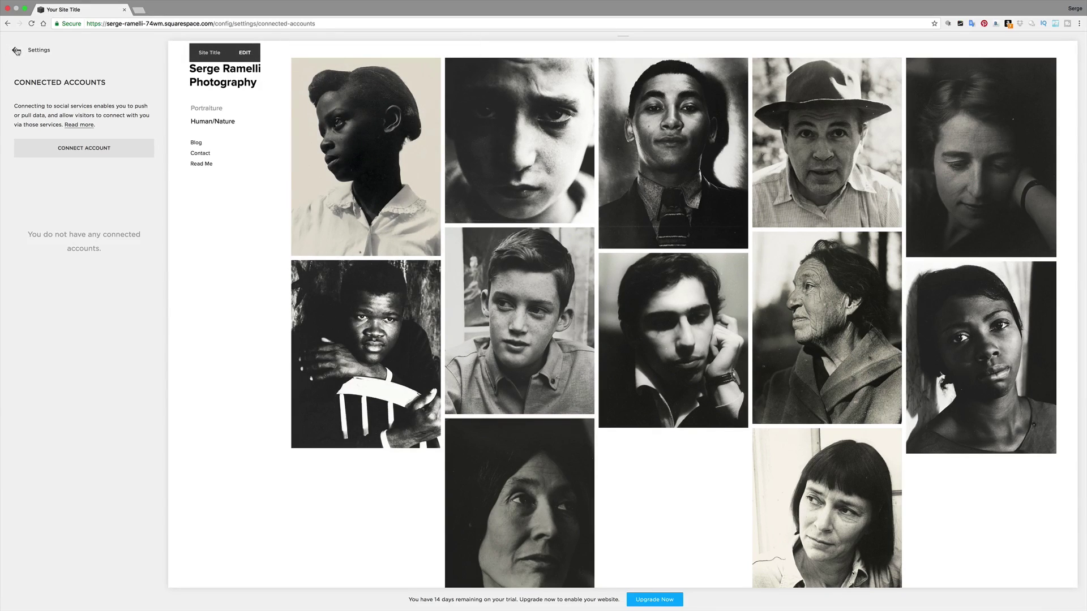
{"action": "left_click", "coordinate": [17, 51]}
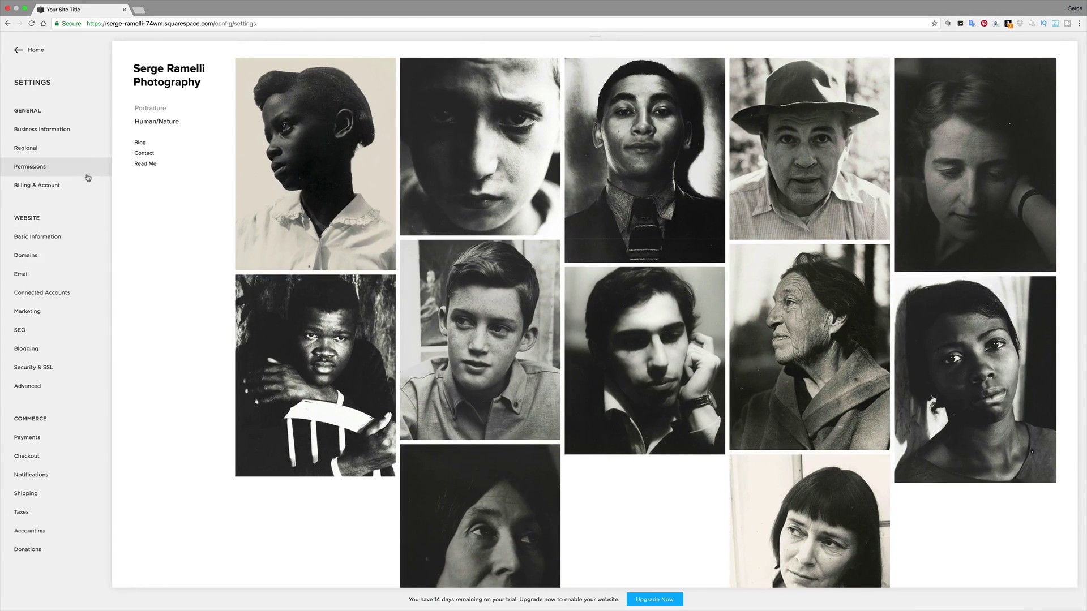
- Open the Portraiture gallery among the site's pages and create an own gallery in place of its example content
{"action": "left_click", "coordinate": [16, 56]}
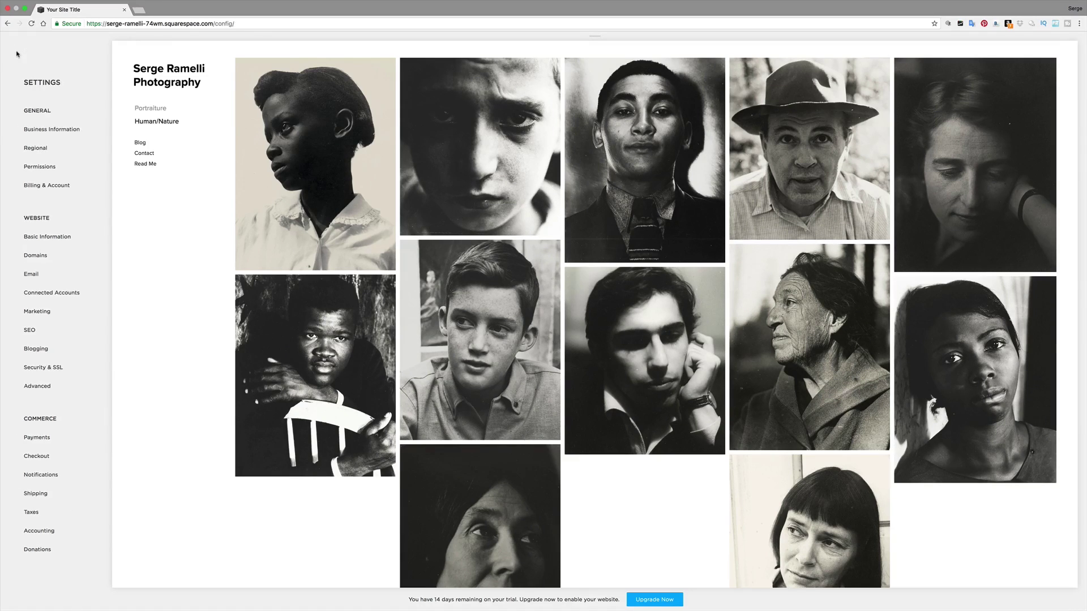
{"action": "left_click", "coordinate": [57, 134]}
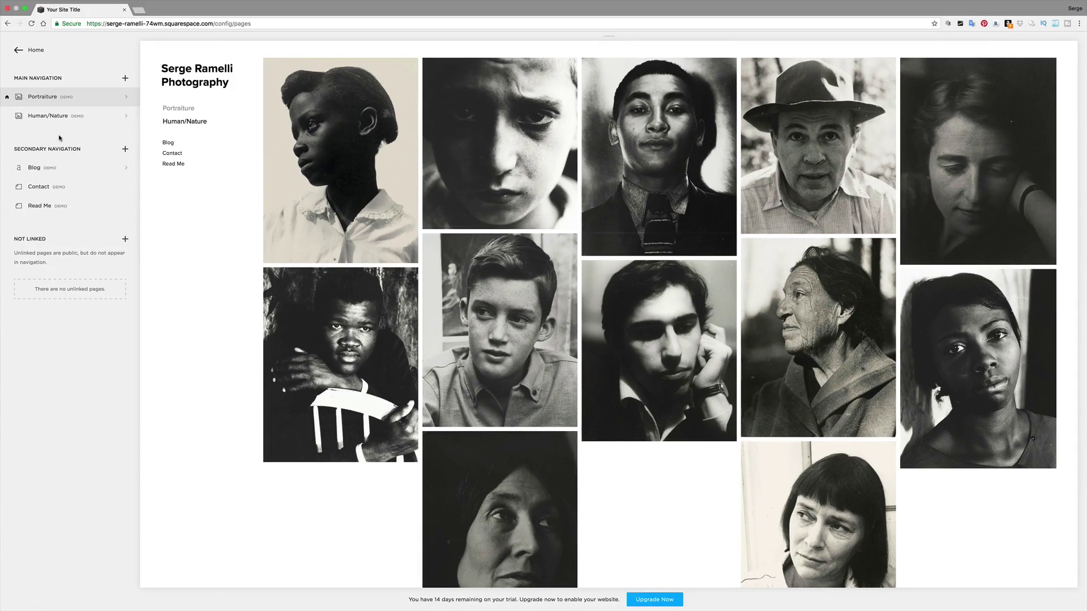
{"action": "mouse_move", "coordinate": [702, 127]}
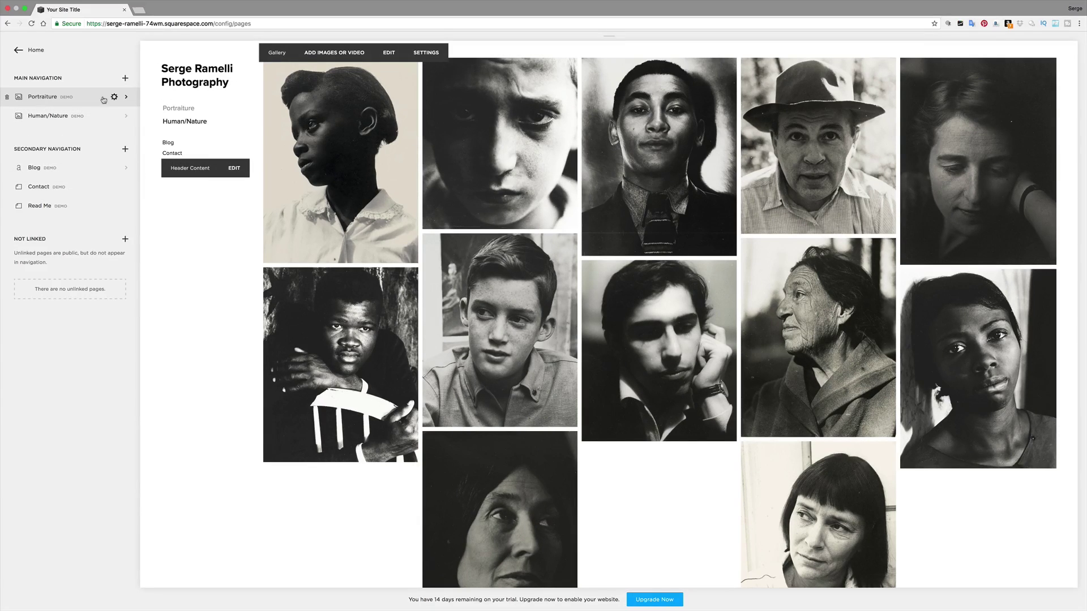
{"action": "left_click", "coordinate": [83, 100]}
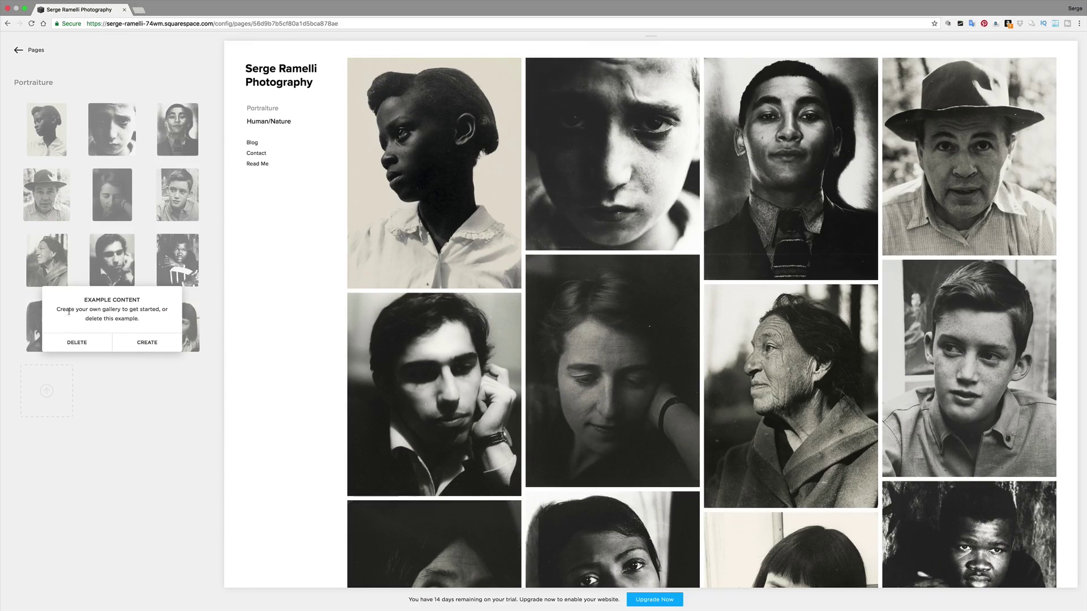
{"action": "left_click", "coordinate": [147, 344]}
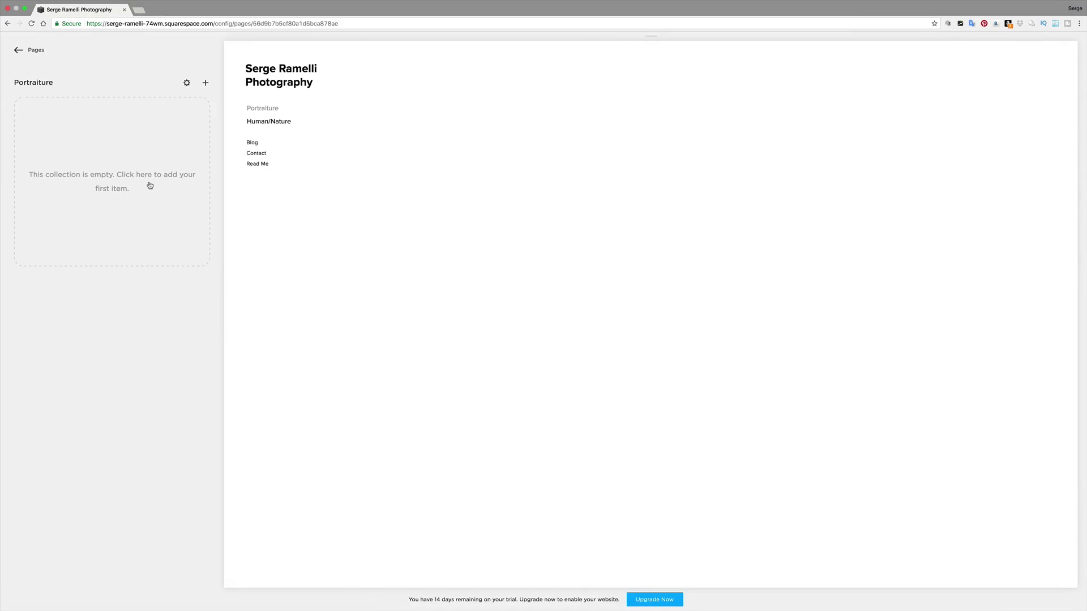
- Upload all the photos from the Paris folder to the empty Portraiture gallery
{"action": "left_click", "coordinate": [114, 181]}
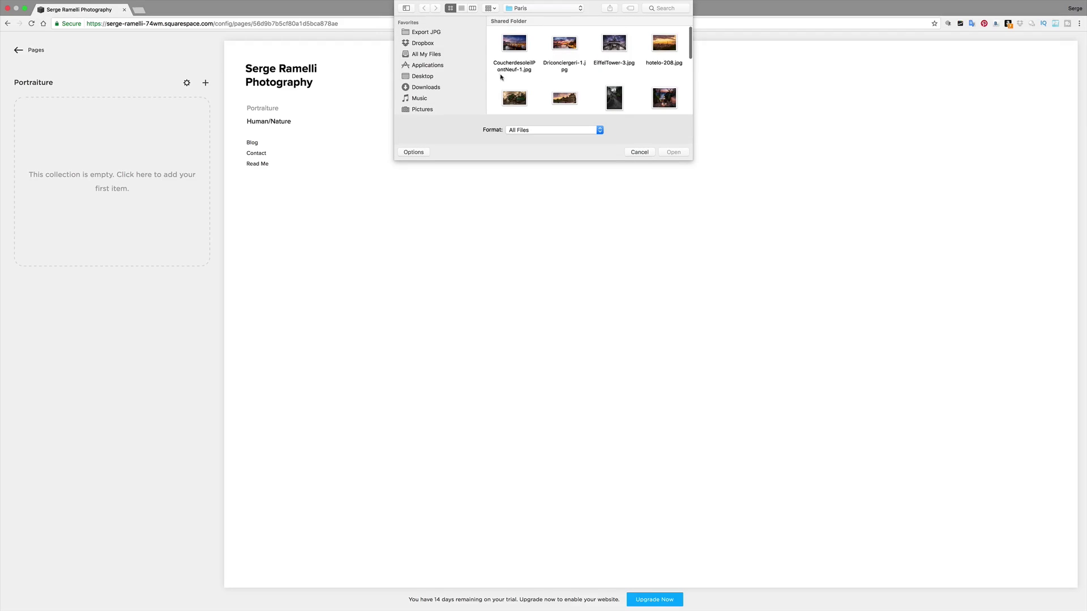
{"action": "left_click_drag", "start_coordinate": [692, 161], "coordinate": [803, 348]}
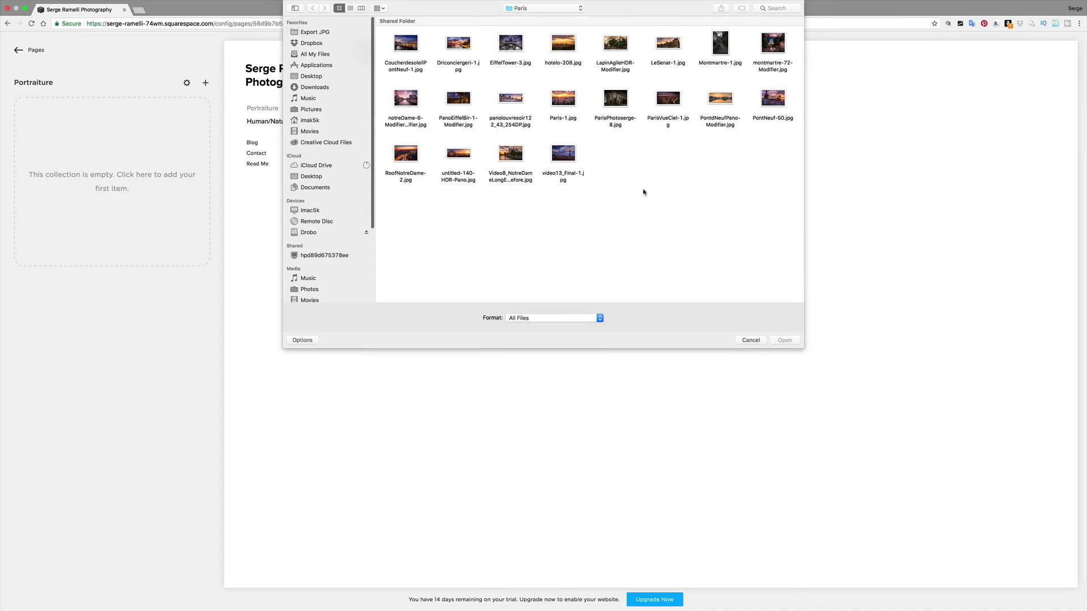
{"action": "key", "text": "super+a"}
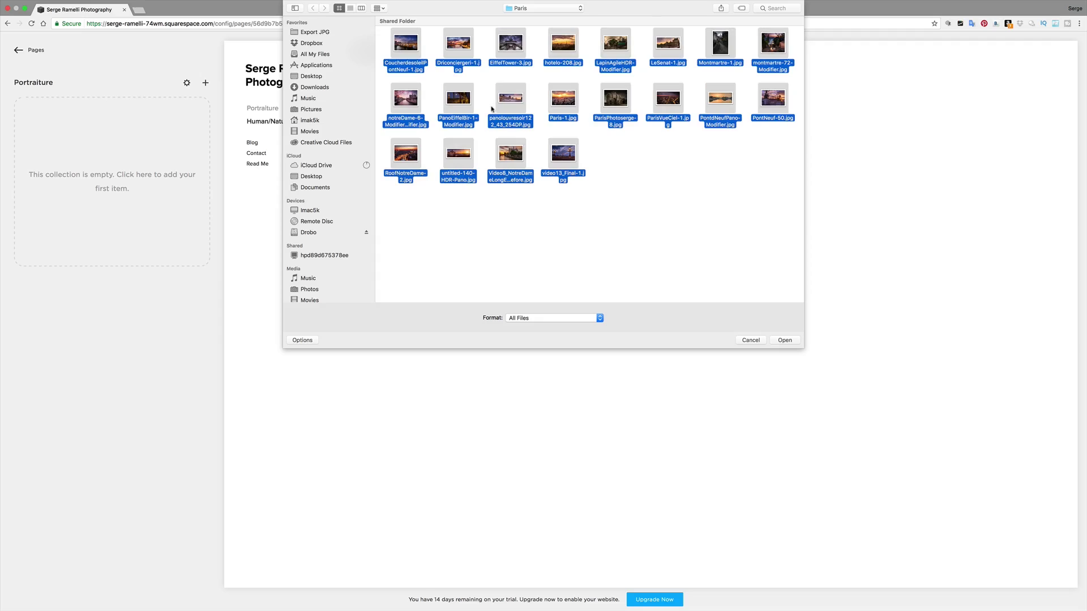
{"action": "left_click", "coordinate": [785, 341]}
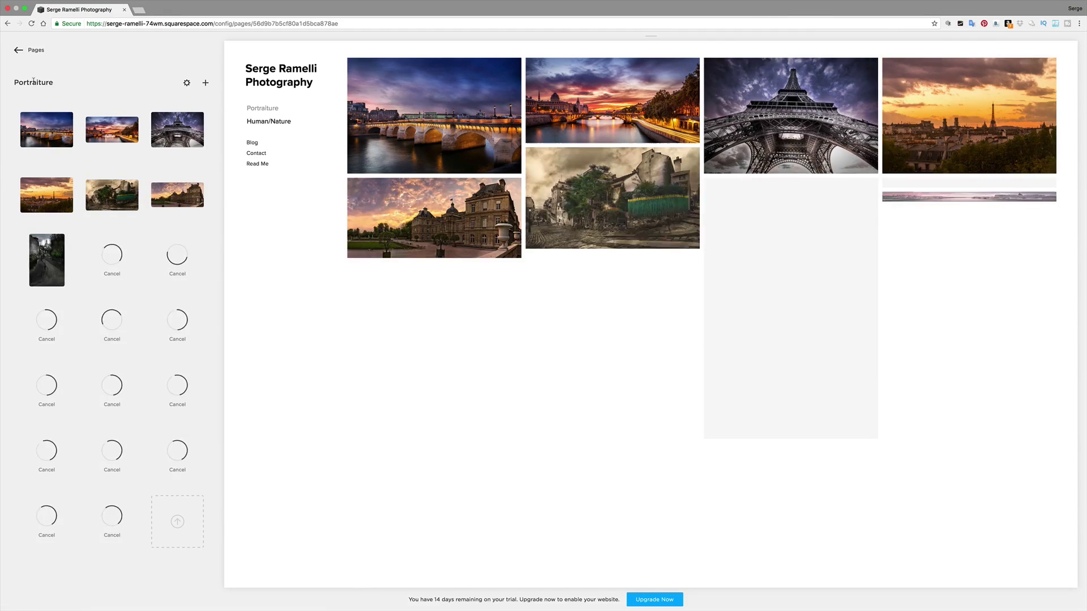
- Title the gallery "paris", describe it as "This is some of my best Paris photos of Loubre, Eiffel tower, Opera", and set it as homepage
{"action": "left_click", "coordinate": [188, 83]}
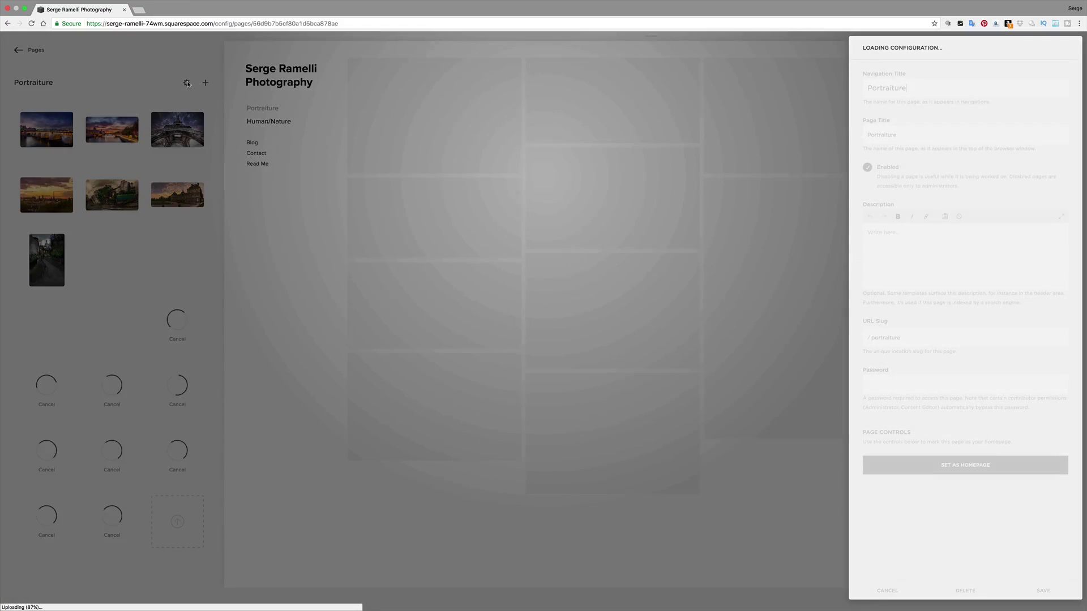
{"action": "key", "text": "ctrl+a"}
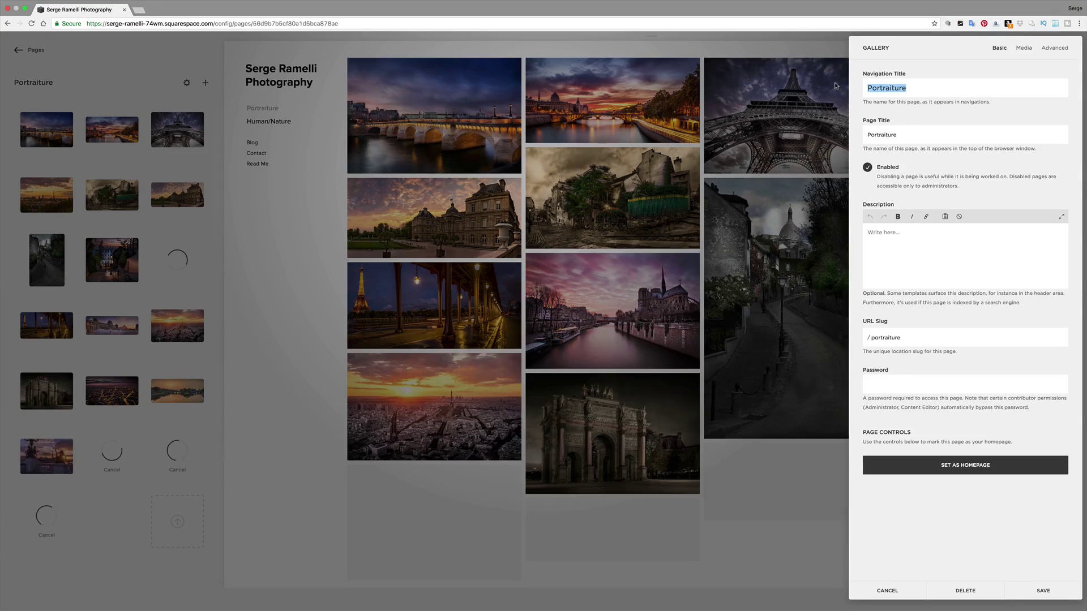
{"action": "type", "text": "paris"}
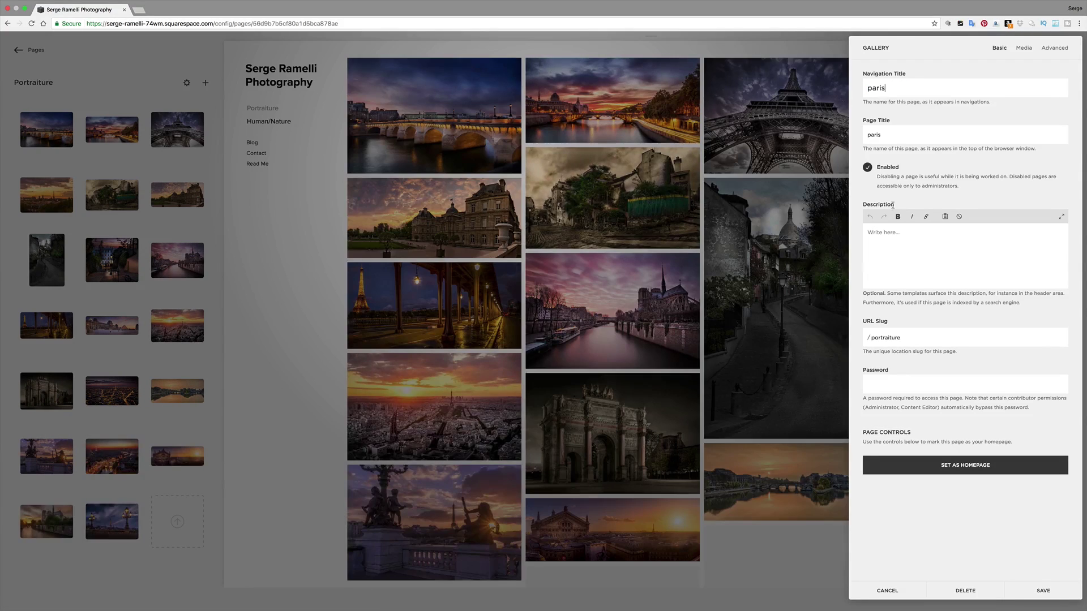
{"action": "left_click", "coordinate": [894, 229]}
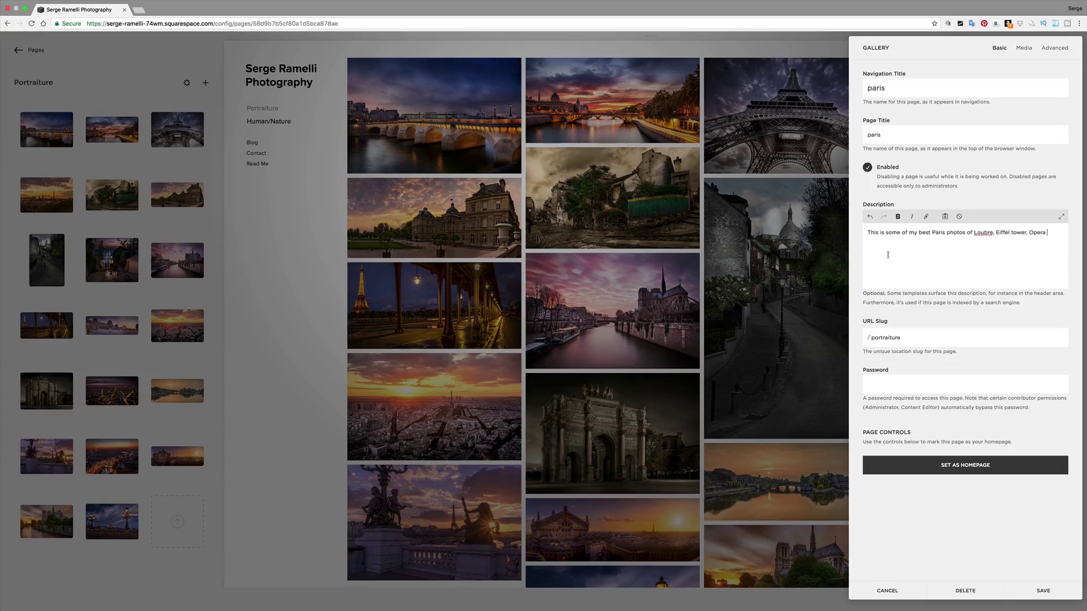
{"action": "left_click", "coordinate": [968, 466]}
{"action": "left_click", "coordinate": [1043, 591]}
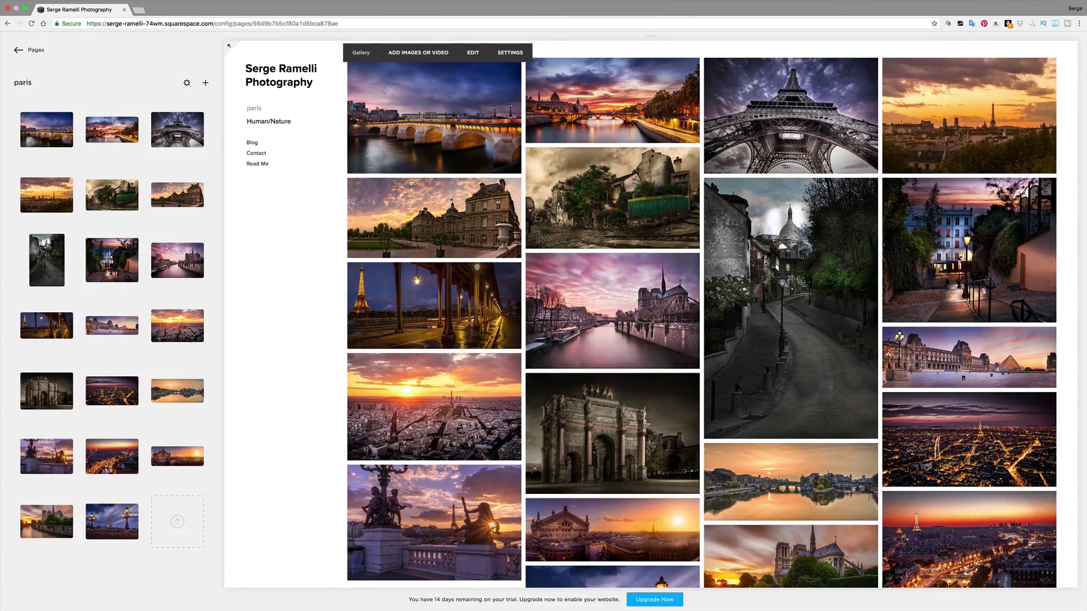
- View the first bridge photo of the paris gallery enlarged in the site preview
{"action": "mouse_move", "coordinate": [288, 141]}
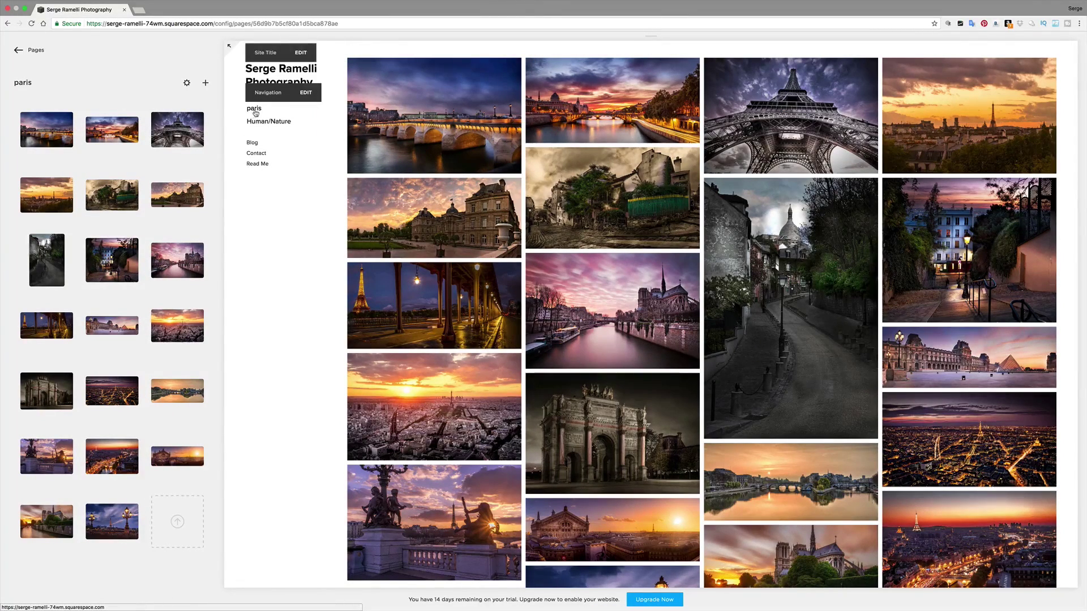
{"action": "mouse_move", "coordinate": [451, 170]}
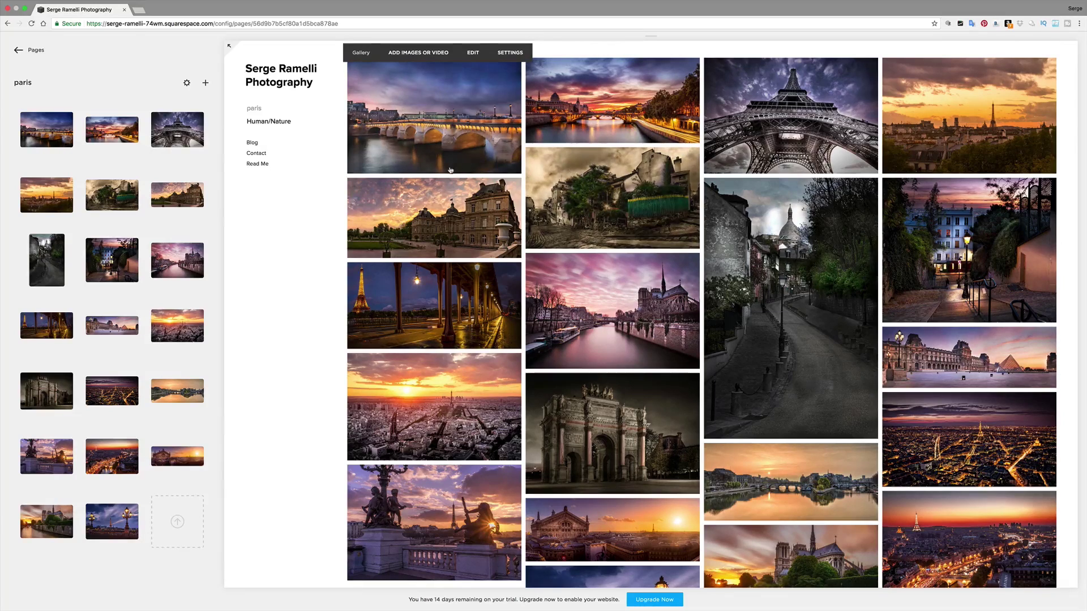
{"action": "left_click", "coordinate": [420, 111]}
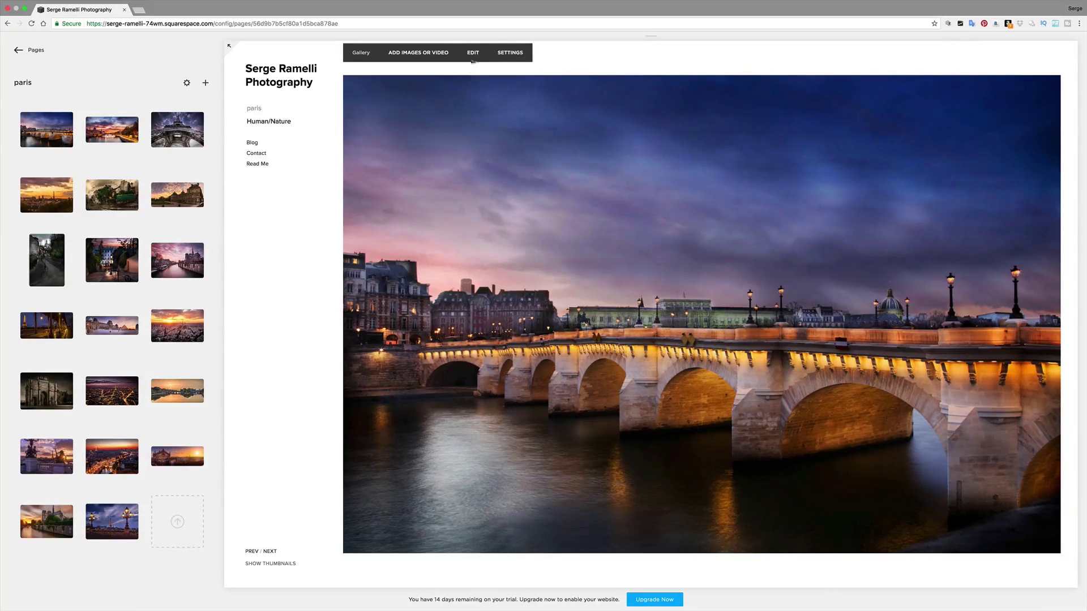
{"action": "left_click", "coordinate": [475, 55]}
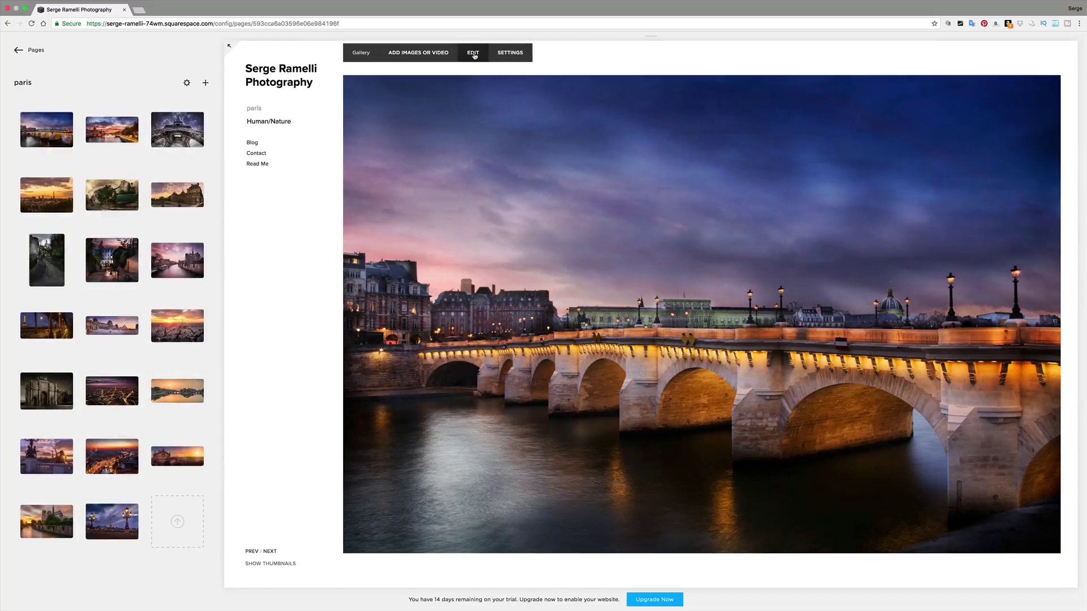
- Title the gallery's third photo "Eiffel Tower", describe it as "This is a shoot of the Eiffel Tower at the blue hour", and save
{"action": "mouse_move", "coordinate": [63, 122]}
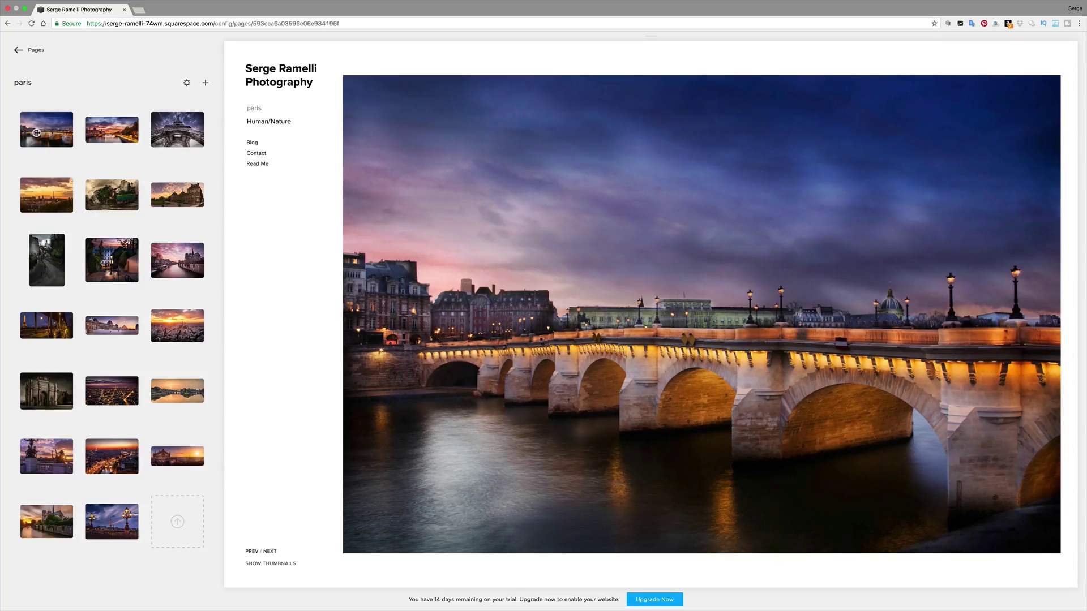
{"action": "mouse_move", "coordinate": [107, 137]}
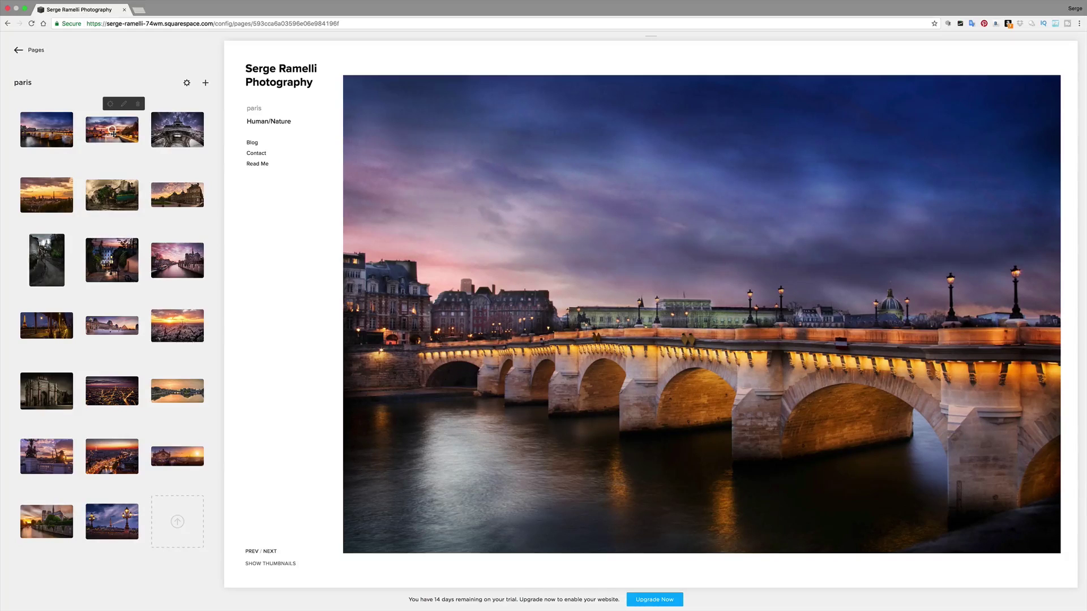
{"action": "mouse_move", "coordinate": [178, 129]}
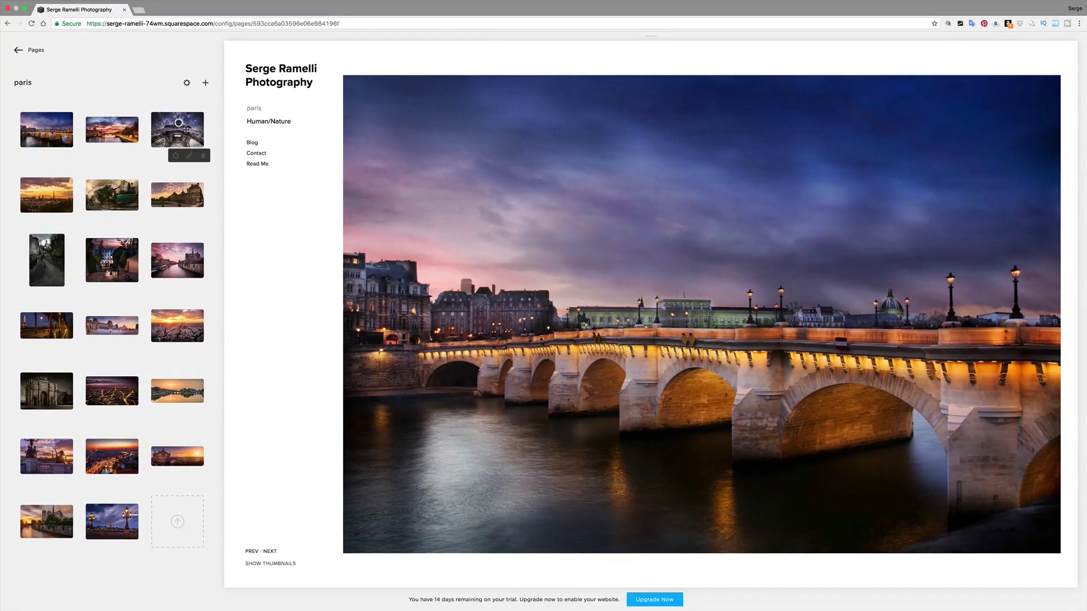
{"action": "left_click", "coordinate": [190, 156]}
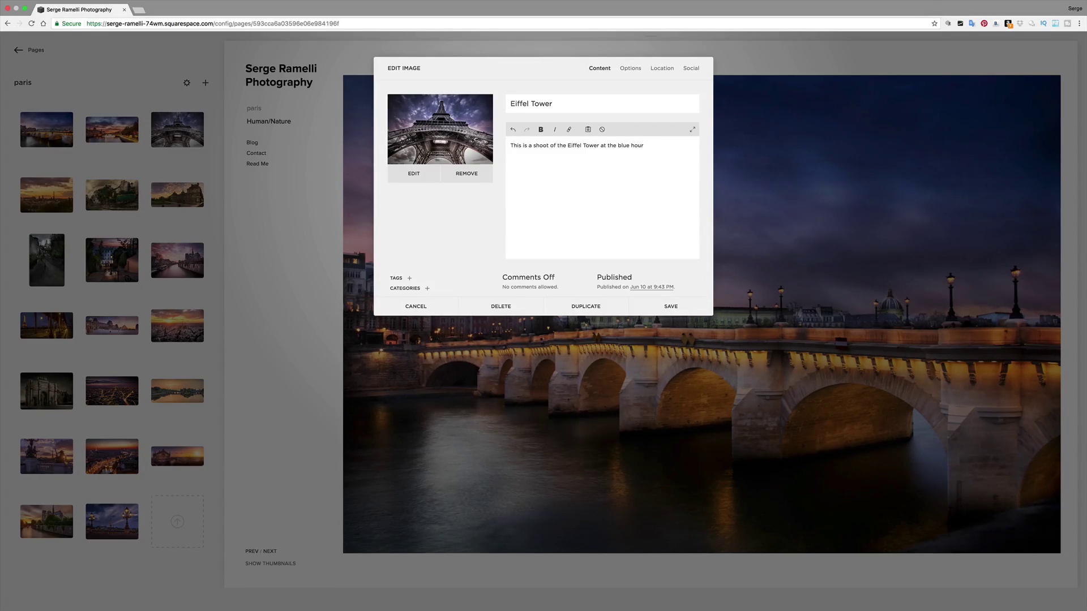
{"action": "left_click", "coordinate": [670, 306]}
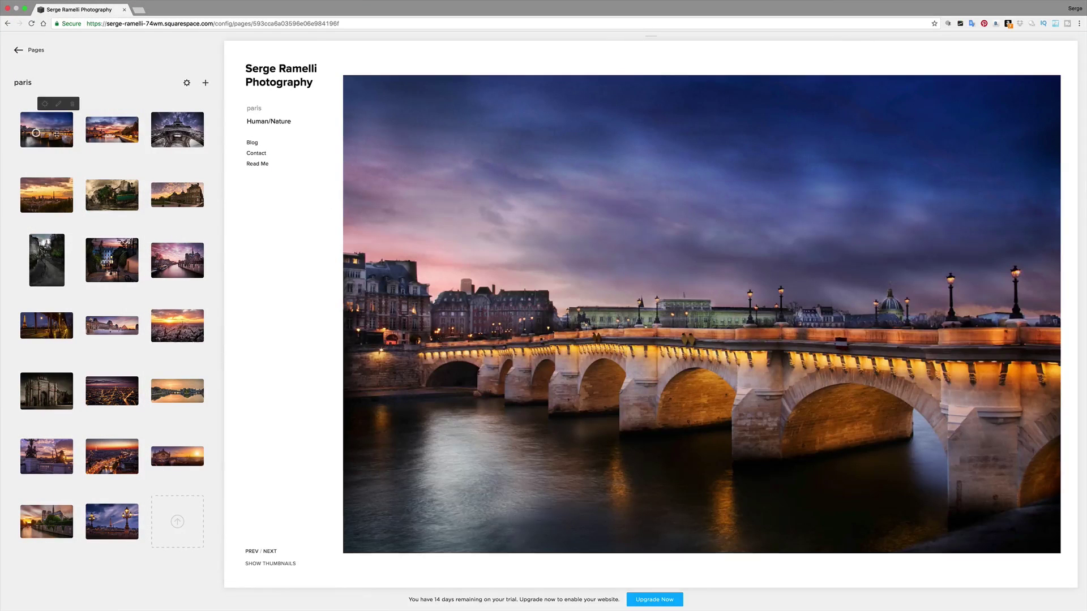
- Check the title and description fields of the gallery's first bridge photo, and return to the site's pages
{"action": "double_click", "coordinate": [61, 139]}
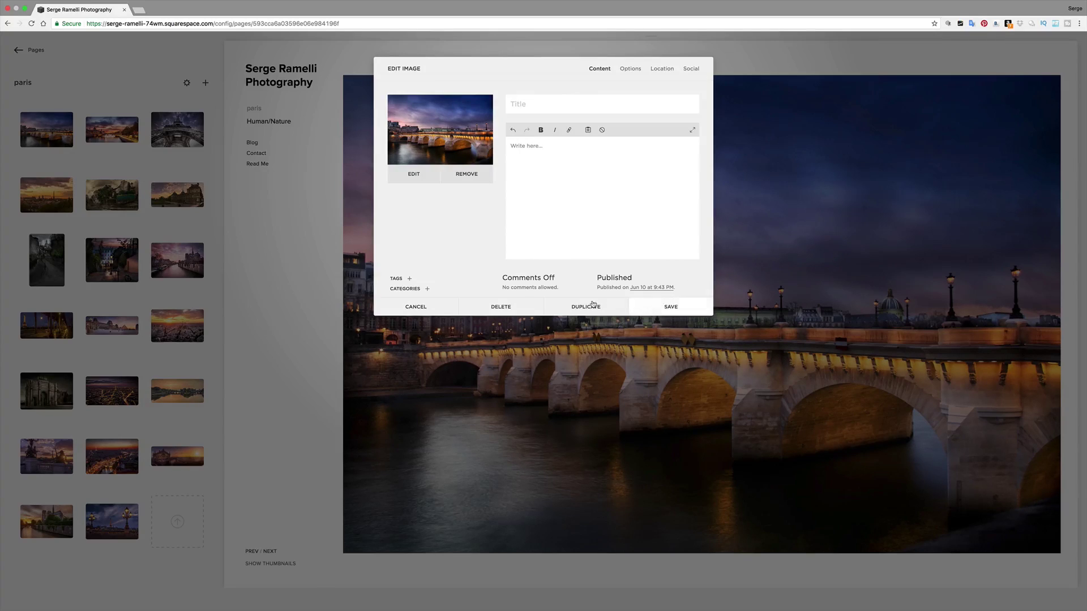
{"action": "left_click", "coordinate": [684, 306]}
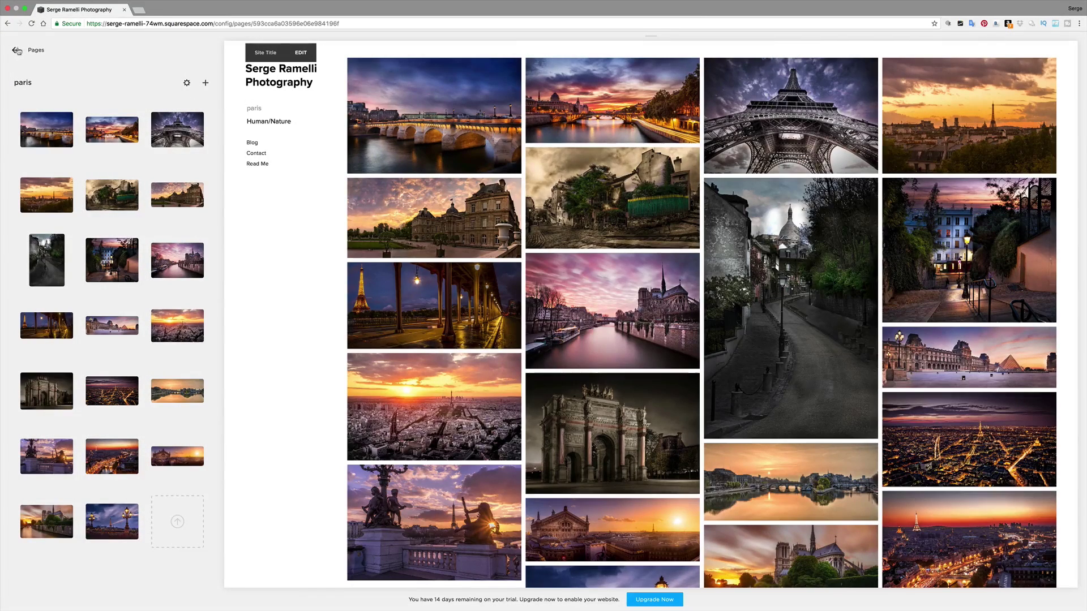
{"action": "left_click", "coordinate": [22, 49]}
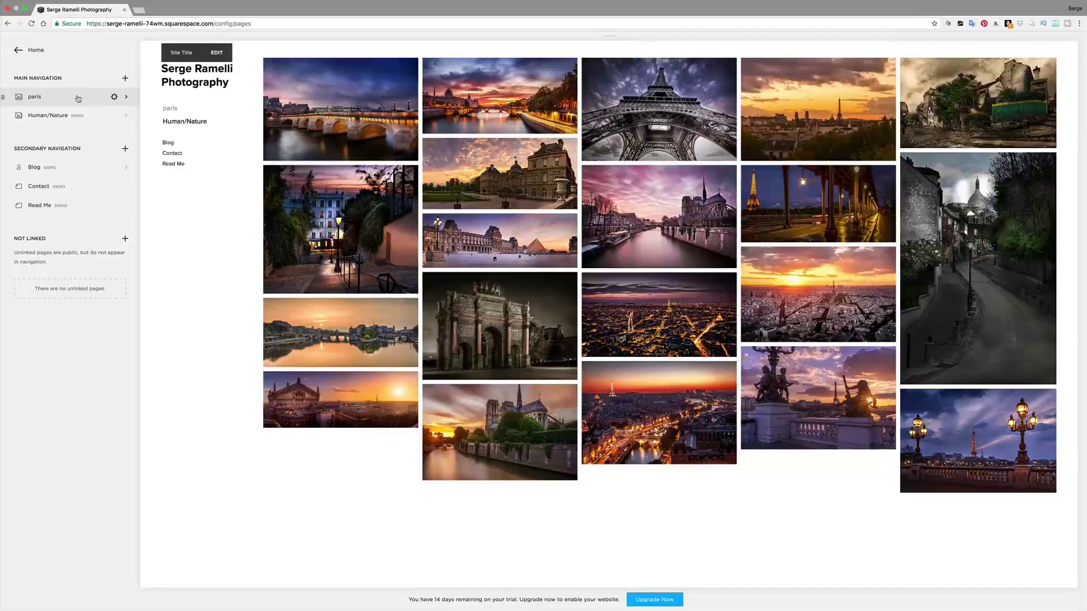
- Create an own gallery in place of the Human/Nature example and upload all the photos from the Italy folder
{"action": "left_click", "coordinate": [42, 116]}
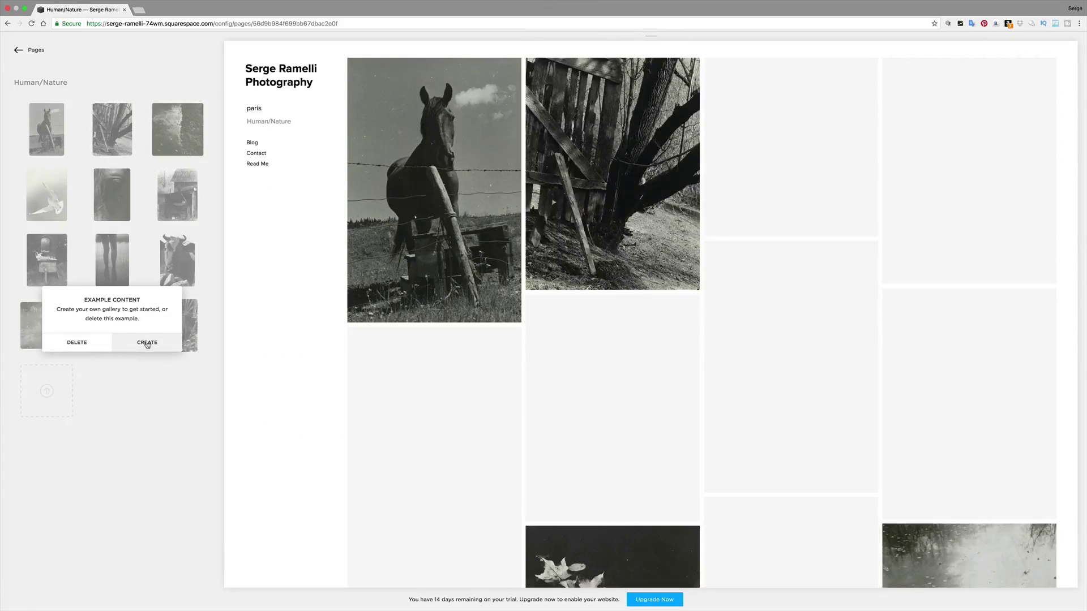
{"action": "left_click", "coordinate": [146, 343]}
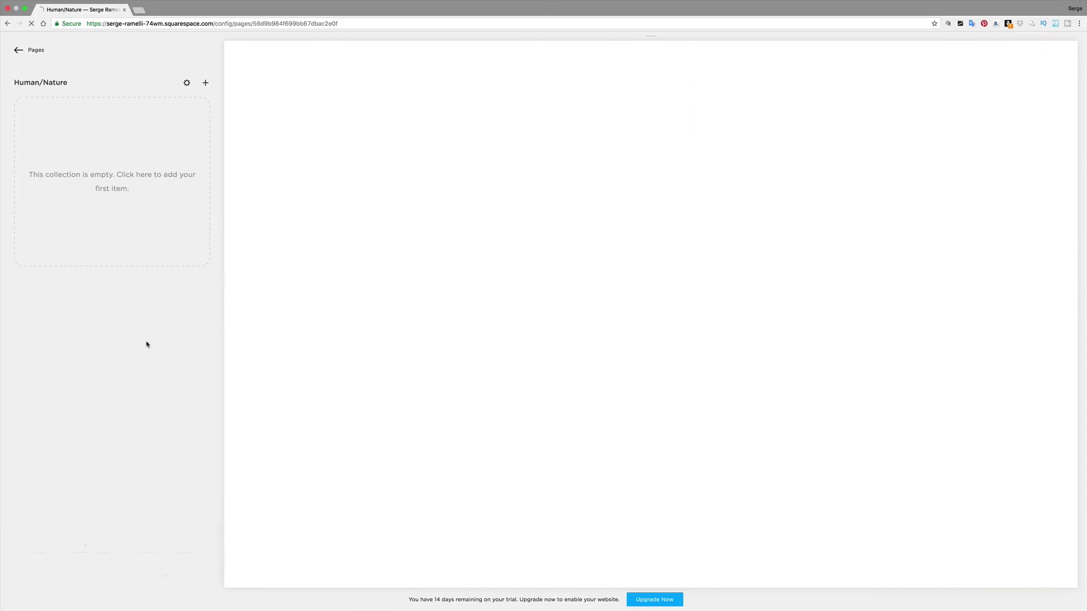
{"action": "left_click", "coordinate": [102, 179]}
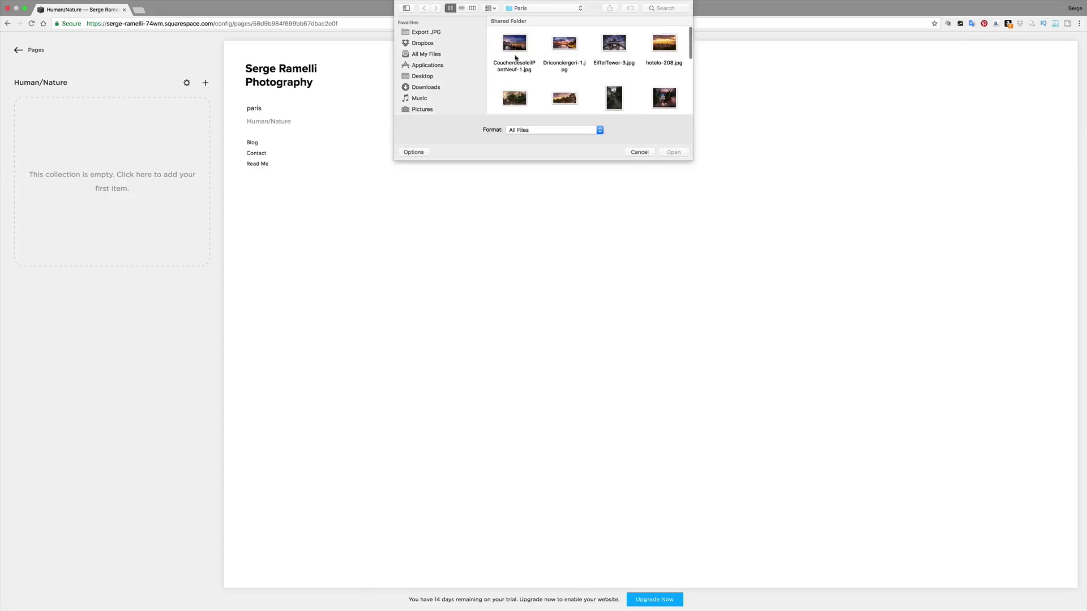
{"action": "left_click", "coordinate": [539, 11]}
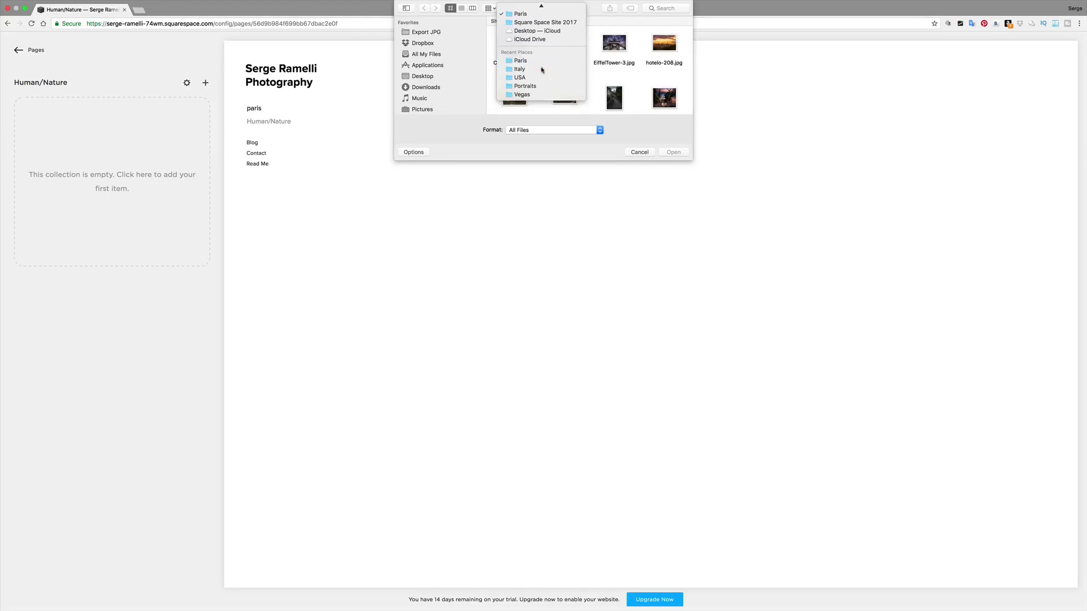
{"action": "left_click", "coordinate": [515, 75]}
{"action": "left_click", "coordinate": [512, 48]}
{"action": "key", "text": "super+a"}
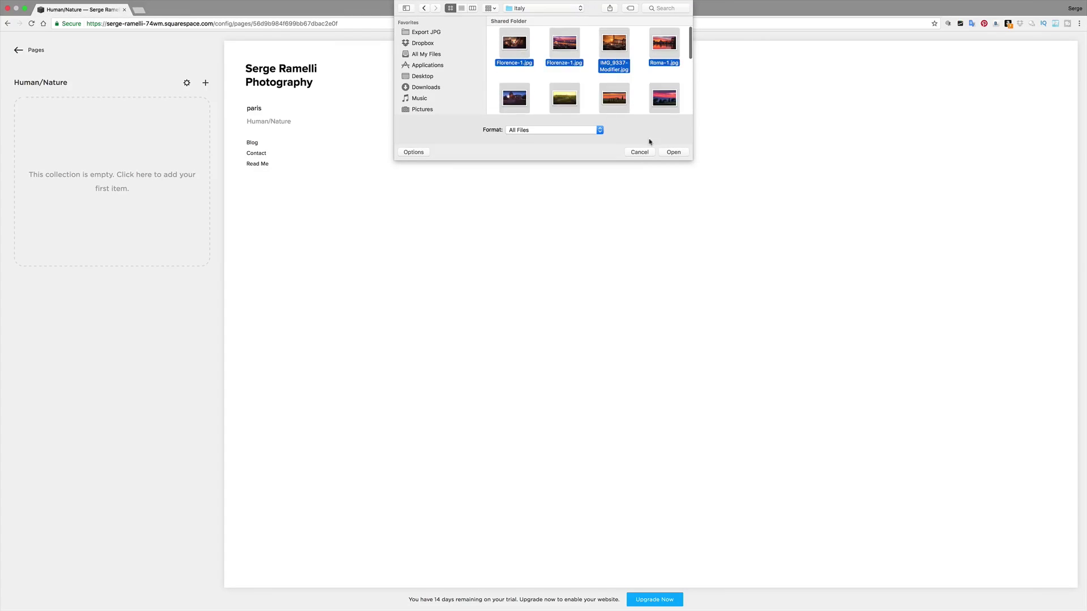
{"action": "left_click", "coordinate": [674, 152]}
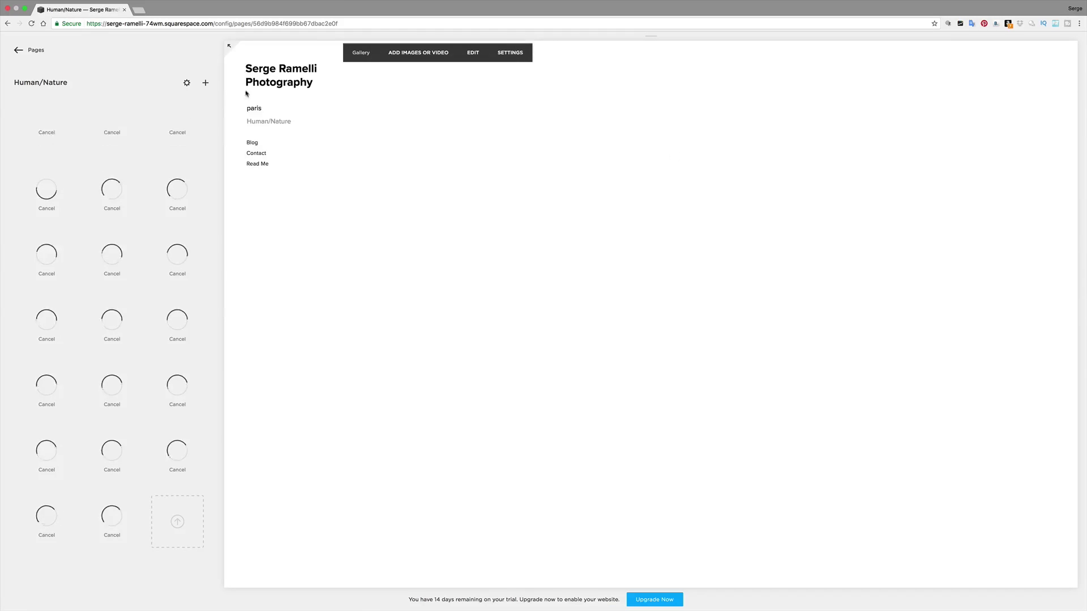
- Change the Human/Nature gallery's navigation title to "Italy" in its settings
{"action": "left_click", "coordinate": [187, 84]}
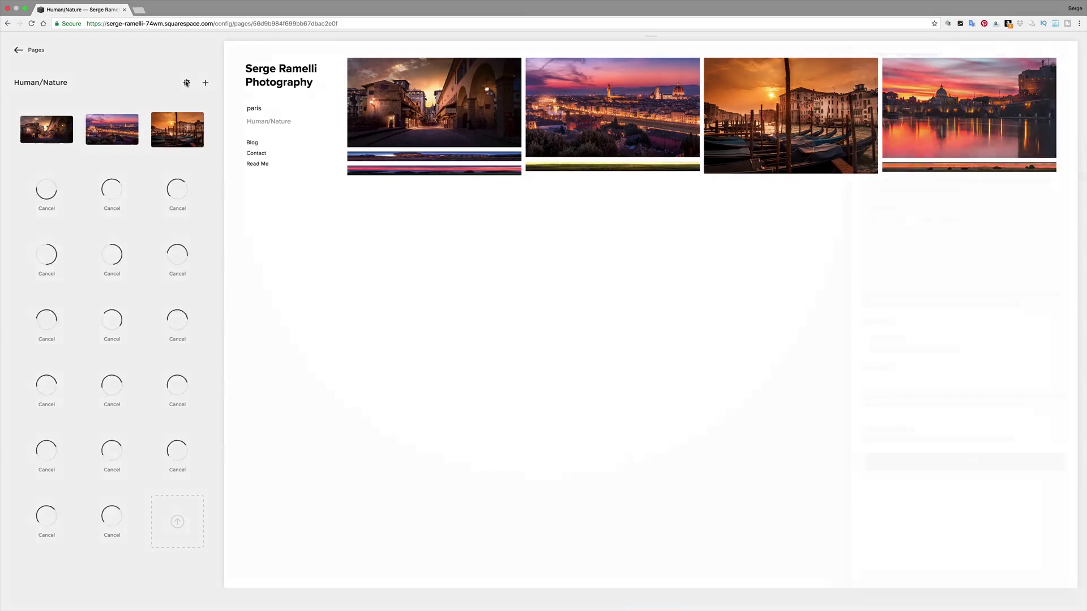
{"action": "double_click", "coordinate": [908, 88]}
{"action": "key", "text": "super+a"}
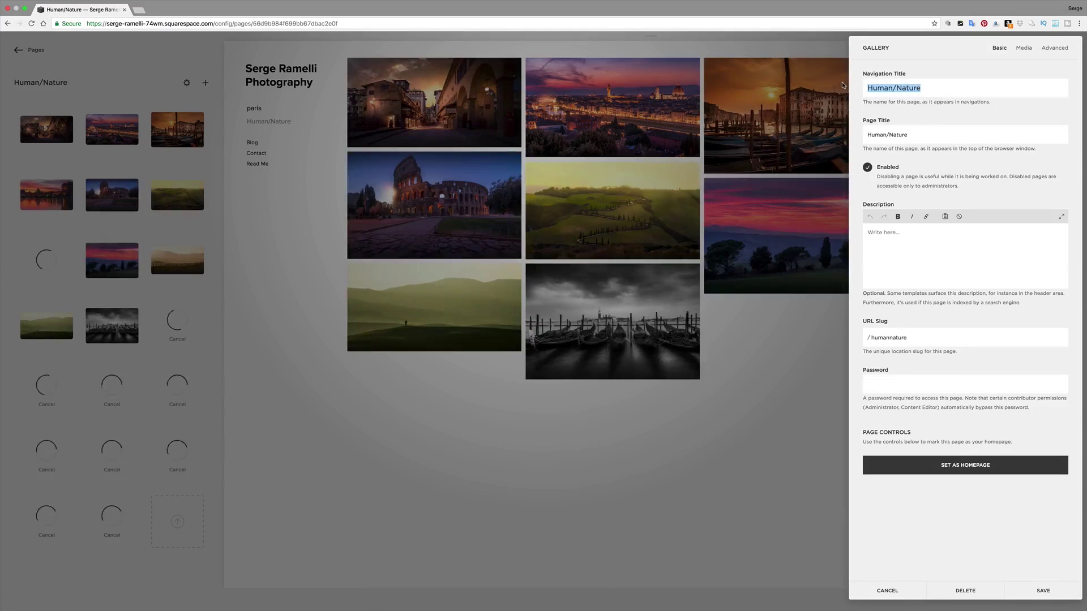
{"action": "type", "text": "Italy"}
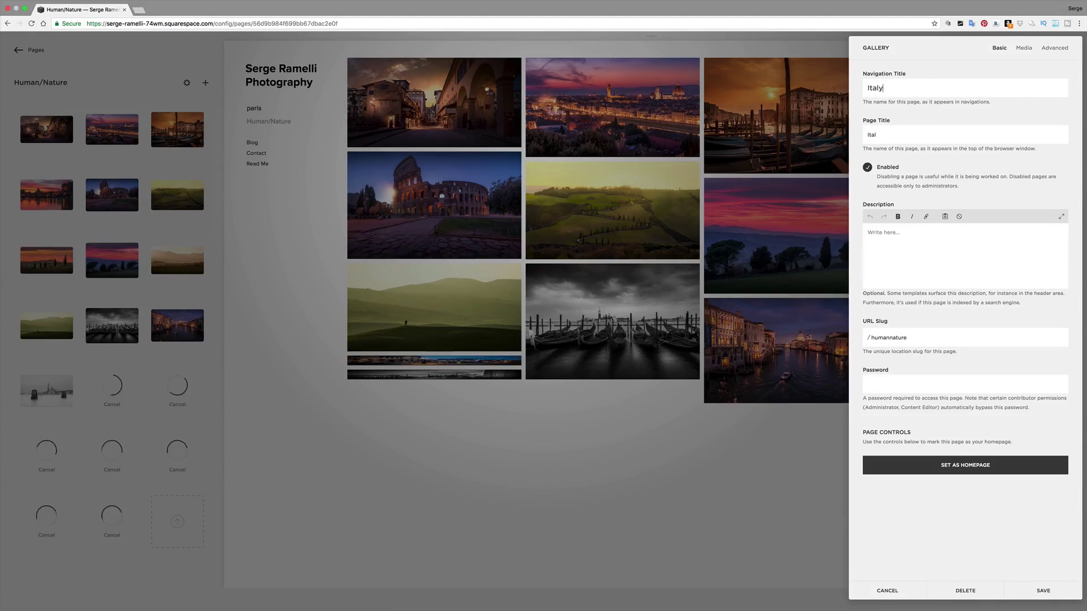
{"action": "key", "text": "Tab"}
{"action": "key", "text": "Tab"}
{"action": "key", "text": "Tab"}
{"action": "key", "text": "Tab"}
- Describe the gallery as "Some of my photos of Rome, Venise and Tuscany", save its settings, and return to the site's pages
{"action": "left_click", "coordinate": [914, 230]}
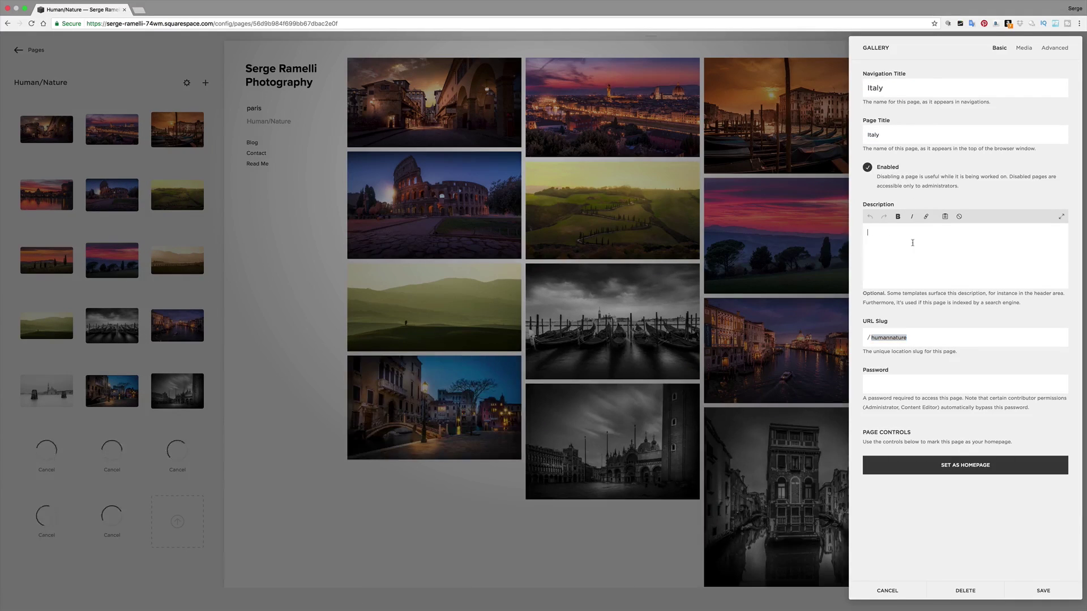
{"action": "type", "text": "Some of my phot"}
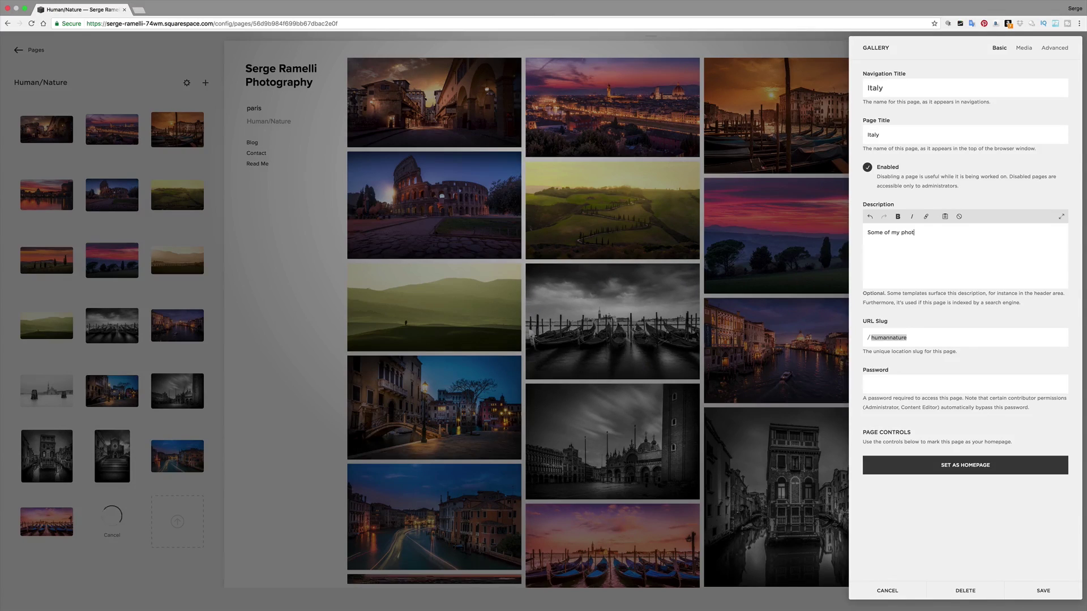
{"action": "type", "text": "os of Rome, Venise and Tuscany"}
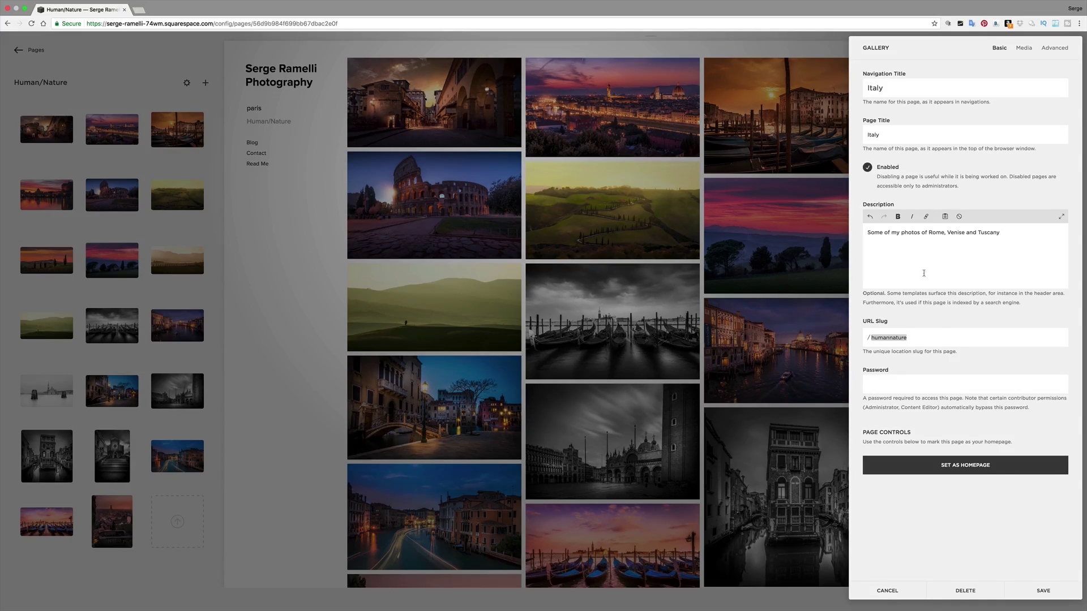
{"action": "left_click", "coordinate": [879, 379]}
{"action": "left_click", "coordinate": [1049, 592]}
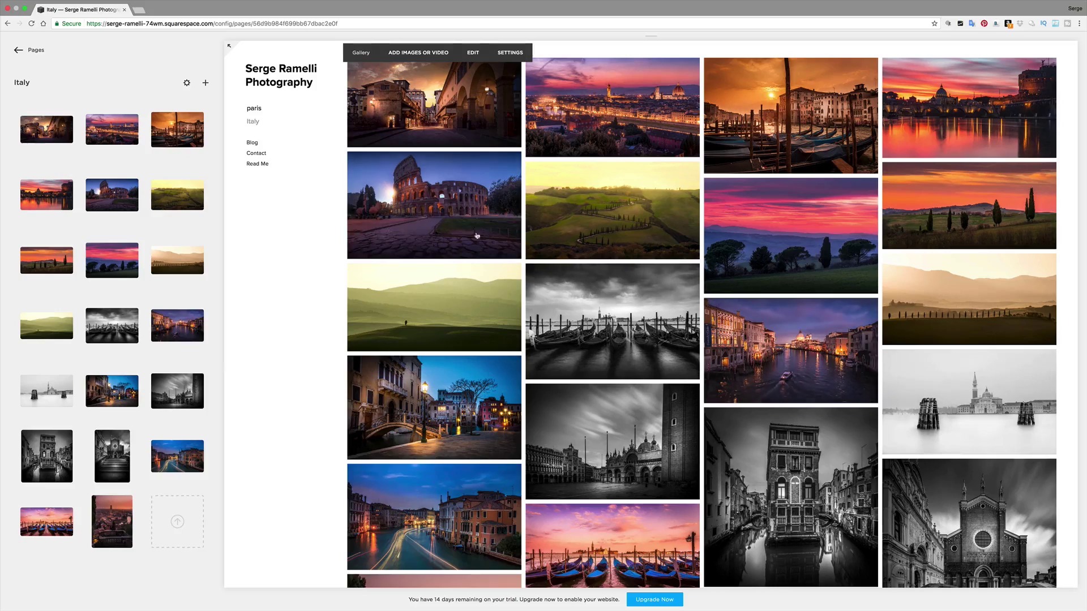
{"action": "left_click", "coordinate": [16, 52]}
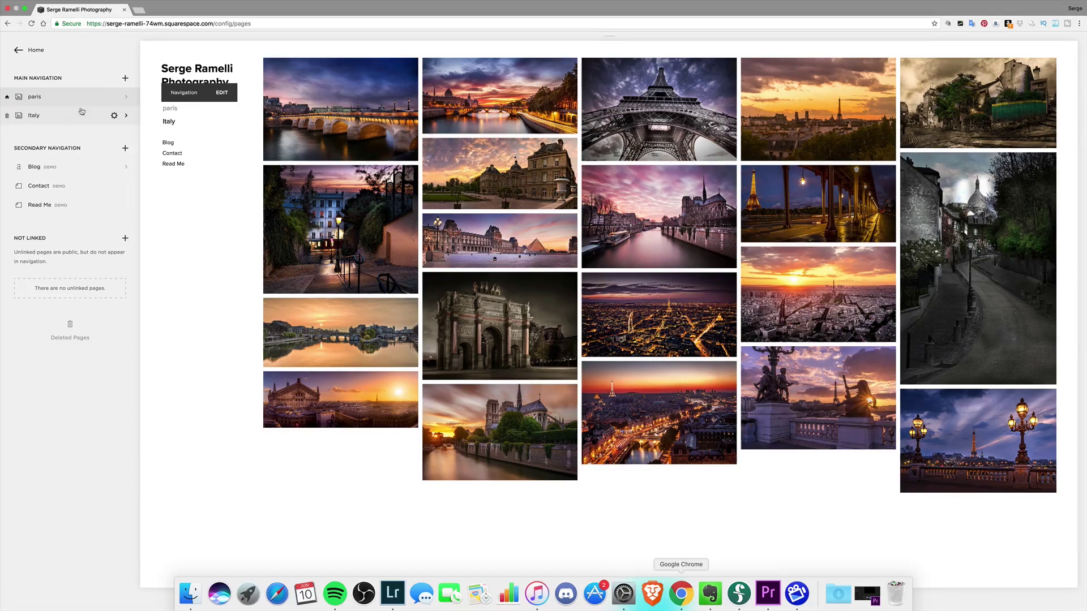
- Add a new gallery page named "USA" to the main navigation
{"action": "left_click", "coordinate": [125, 78]}
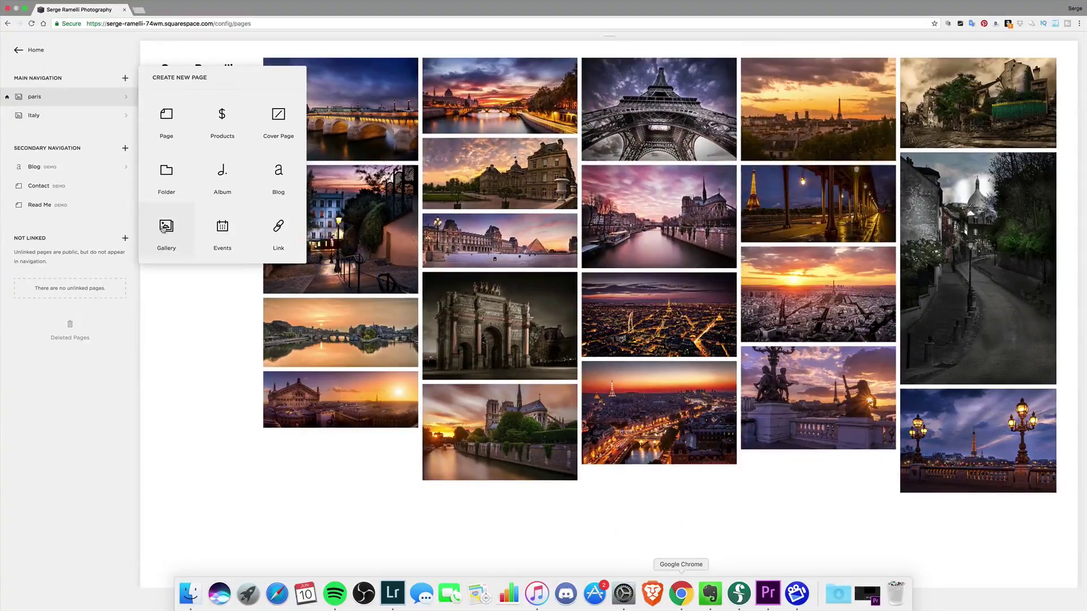
{"action": "left_click", "coordinate": [164, 227]}
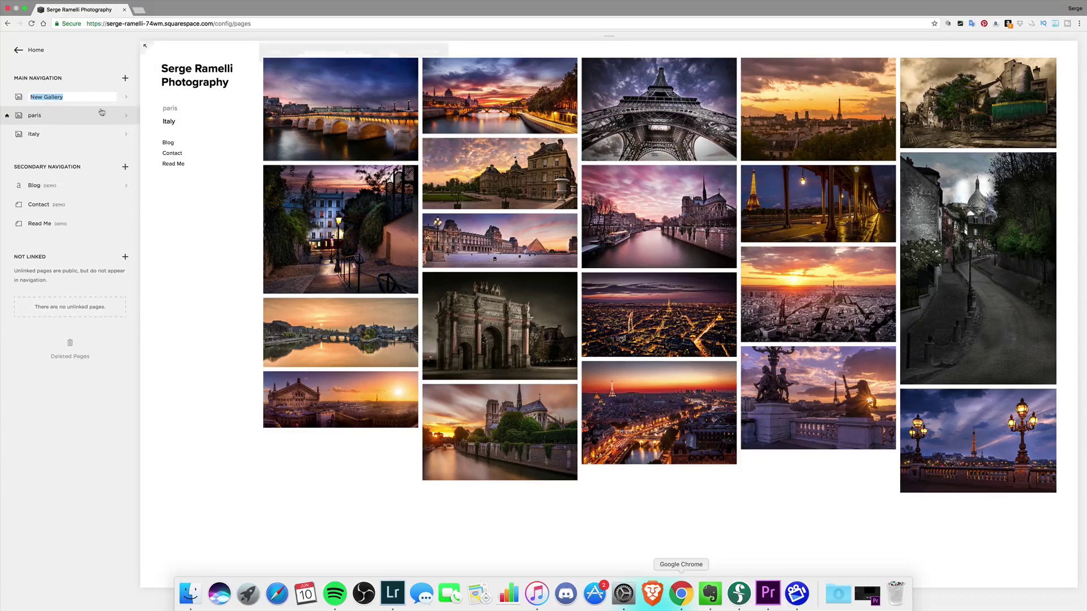
{"action": "type", "text": "USA"}
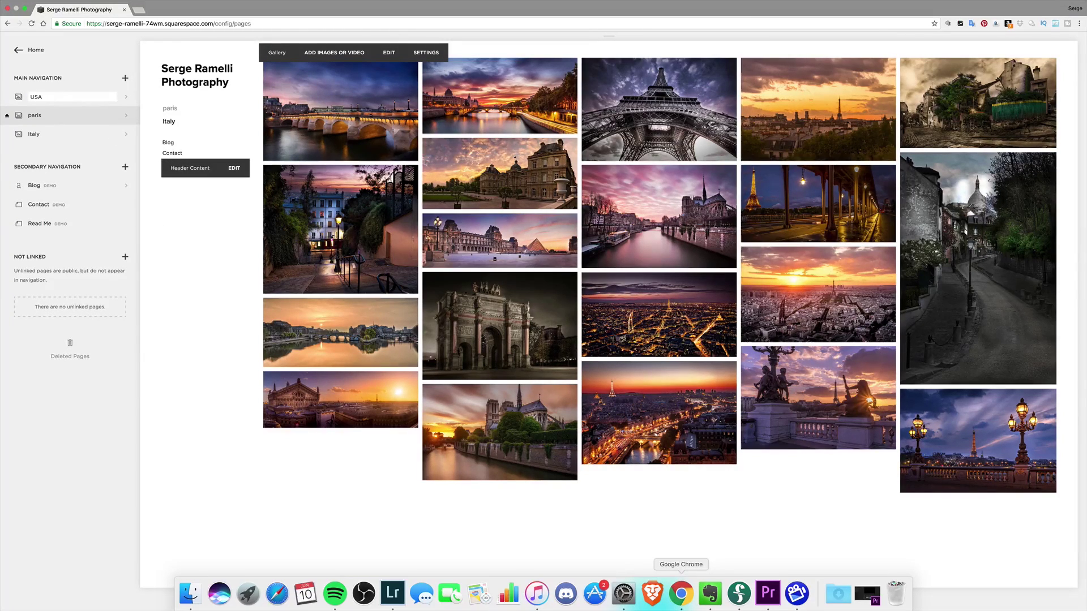
{"action": "key", "text": "Return"}
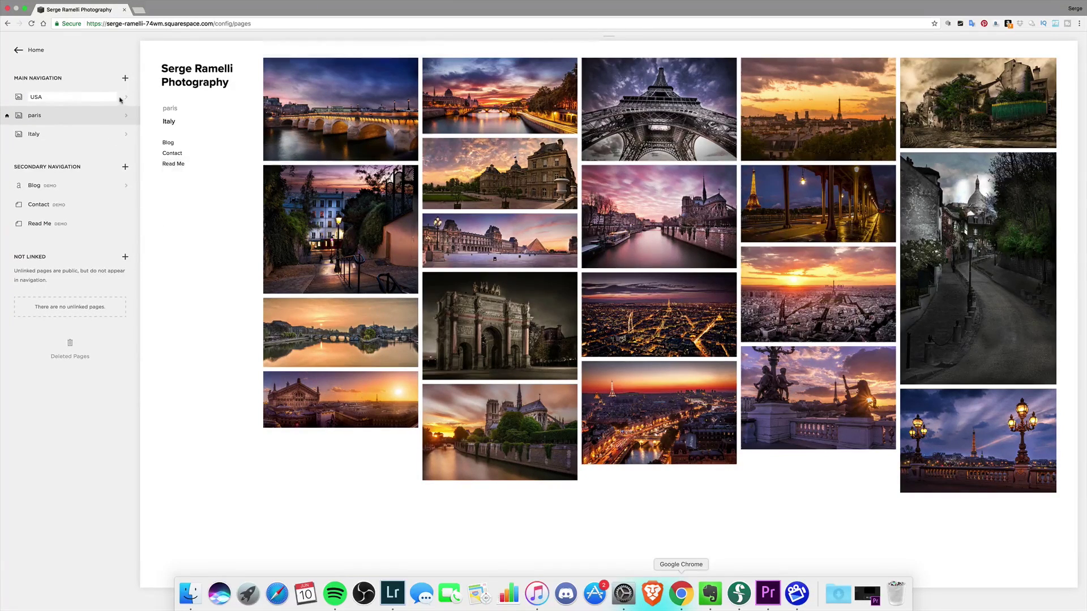
- Upload all the photos from the USA folder into the empty USA gallery and return to the site's pages
{"action": "left_click", "coordinate": [89, 97]}
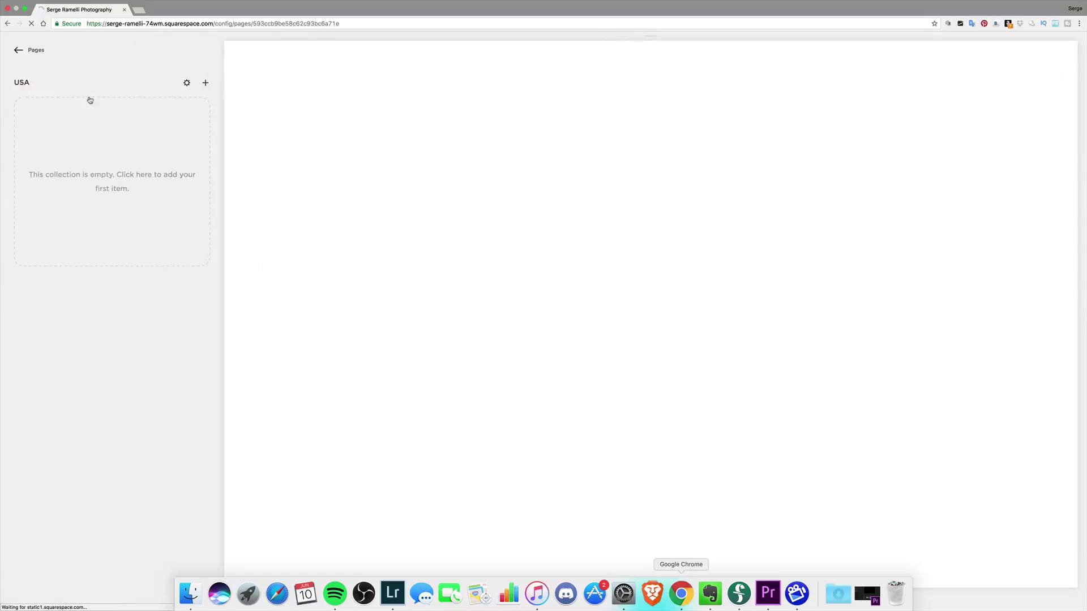
{"action": "left_click", "coordinate": [103, 173]}
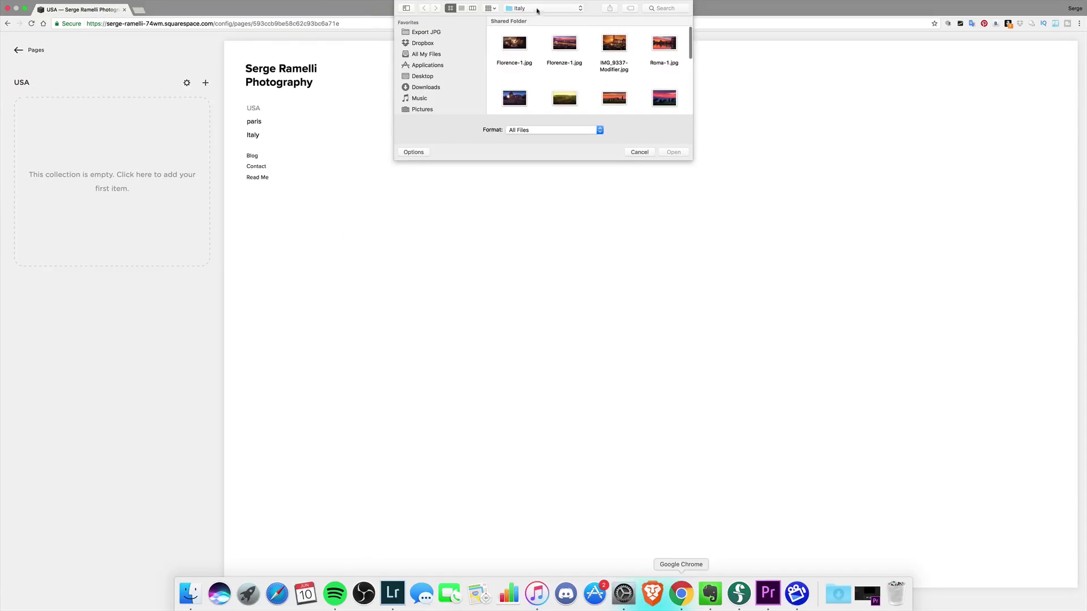
{"action": "left_click", "coordinate": [537, 8]}
{"action": "left_click", "coordinate": [536, 79]}
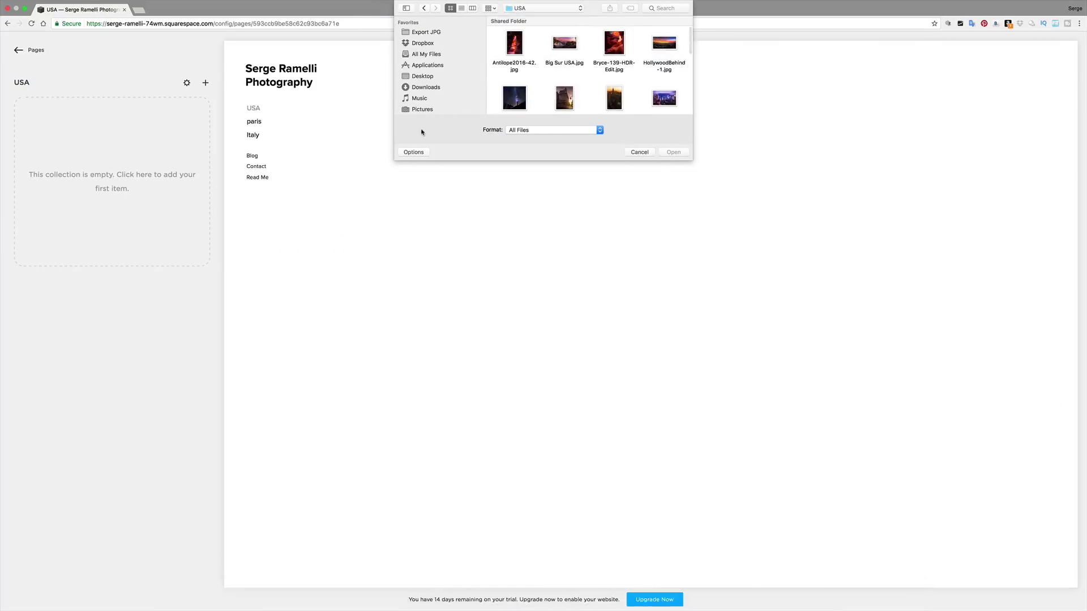
{"action": "key", "text": "super+a"}
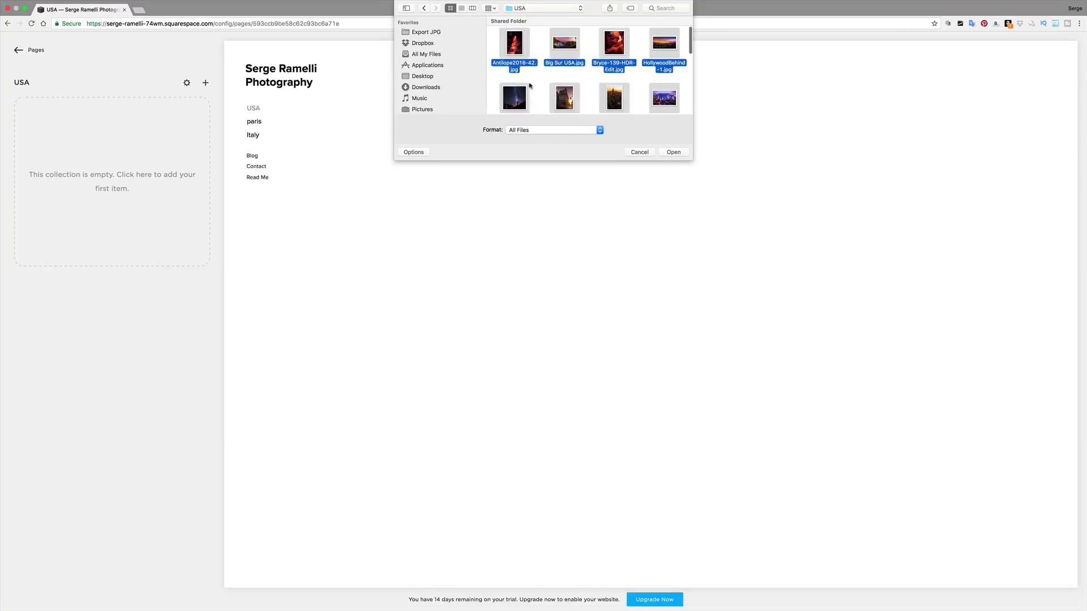
{"action": "left_click", "coordinate": [675, 153]}
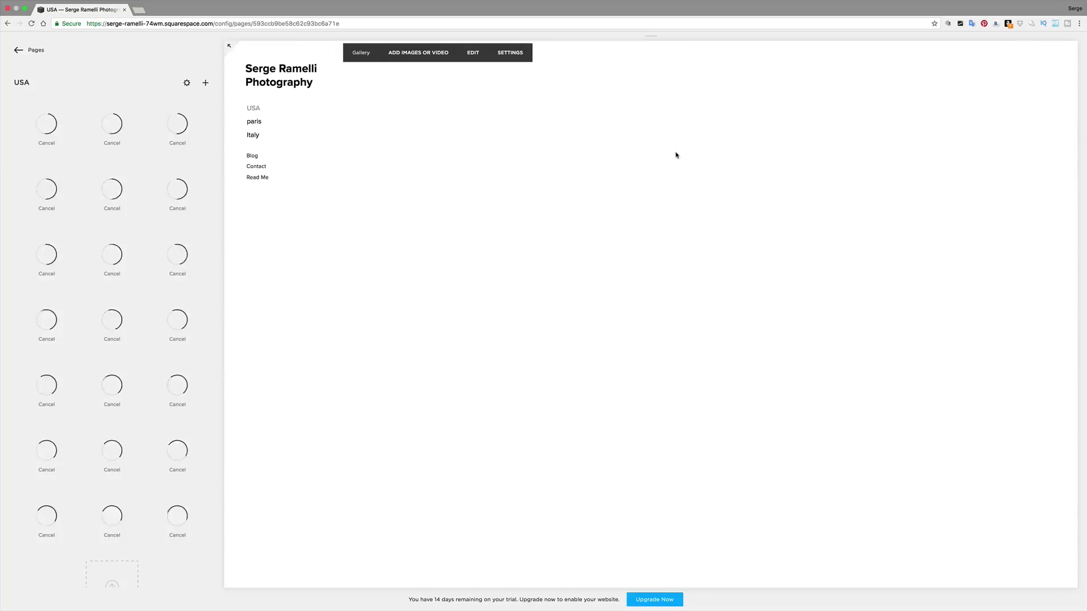
{"action": "left_click", "coordinate": [17, 50]}
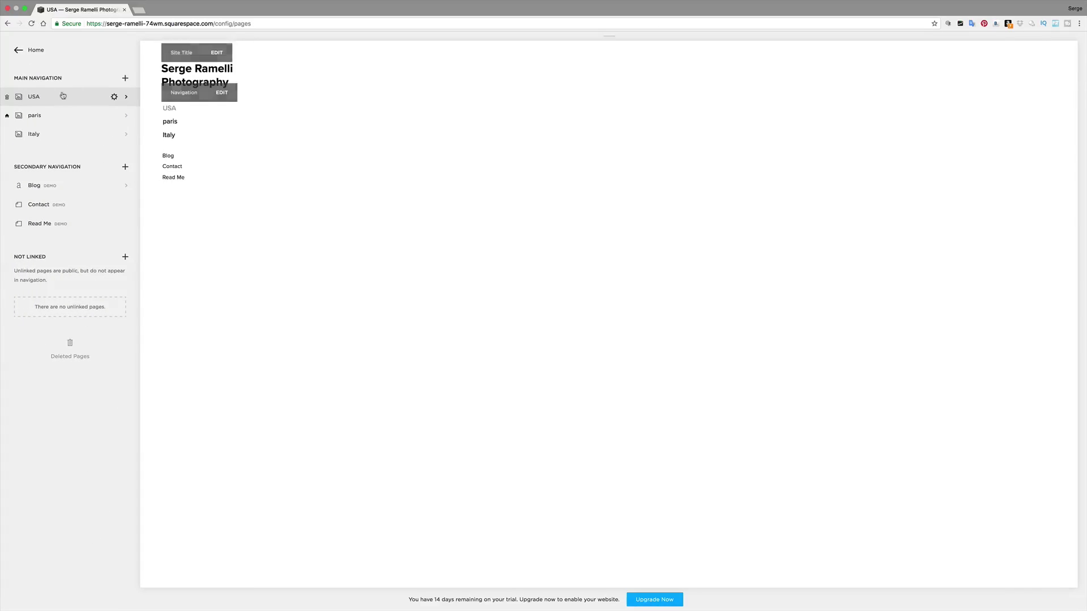
- Add a new gallery page named "Portraits" to the main navigation
{"action": "left_click", "coordinate": [126, 79]}
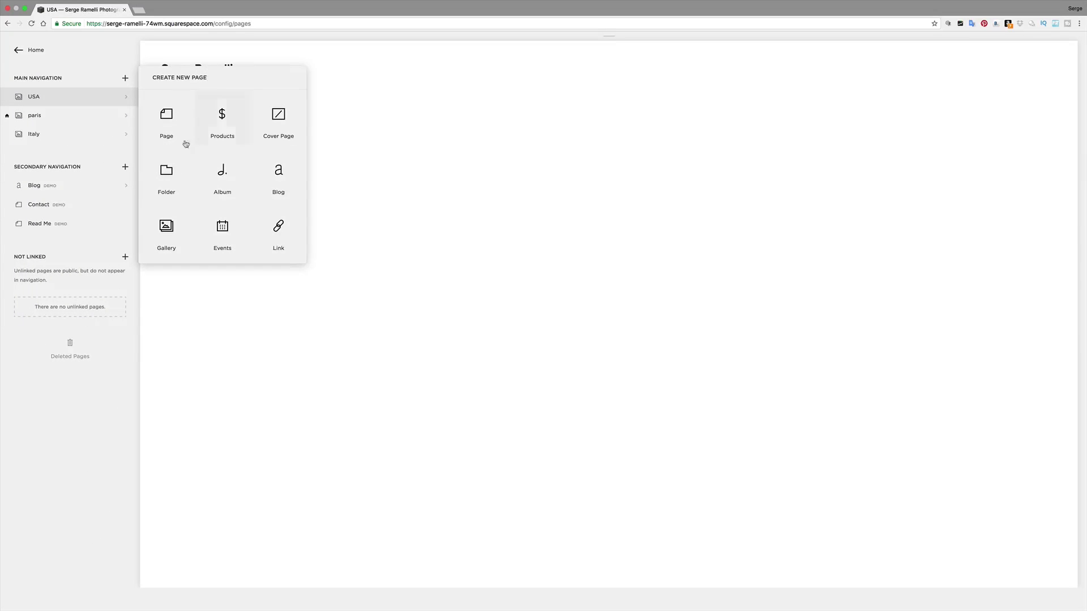
{"action": "left_click", "coordinate": [167, 231]}
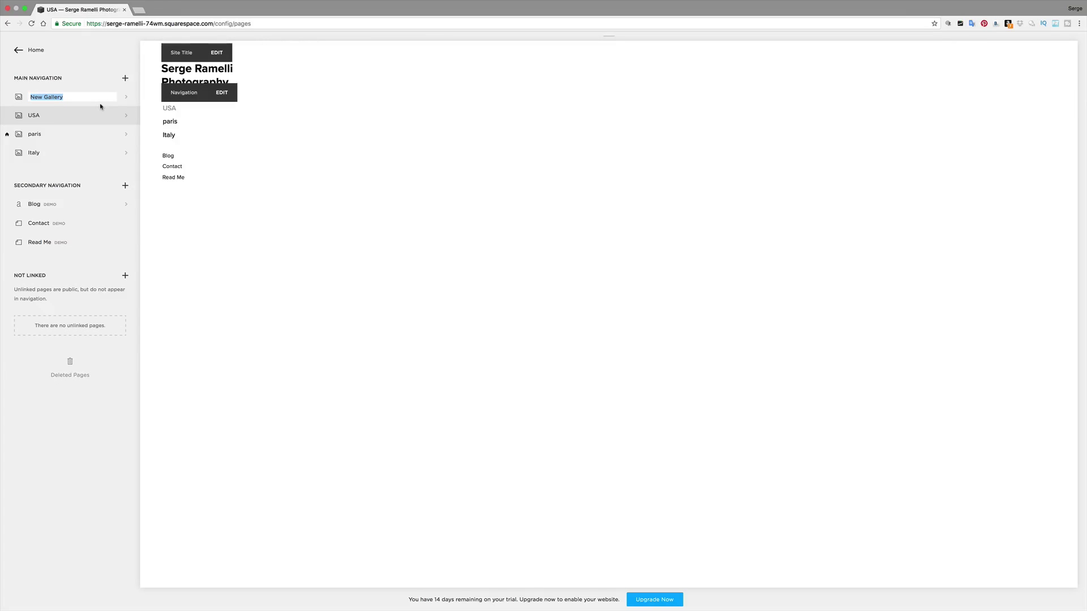
{"action": "type", "text": "Portraits"}
{"action": "key", "text": "Return"}
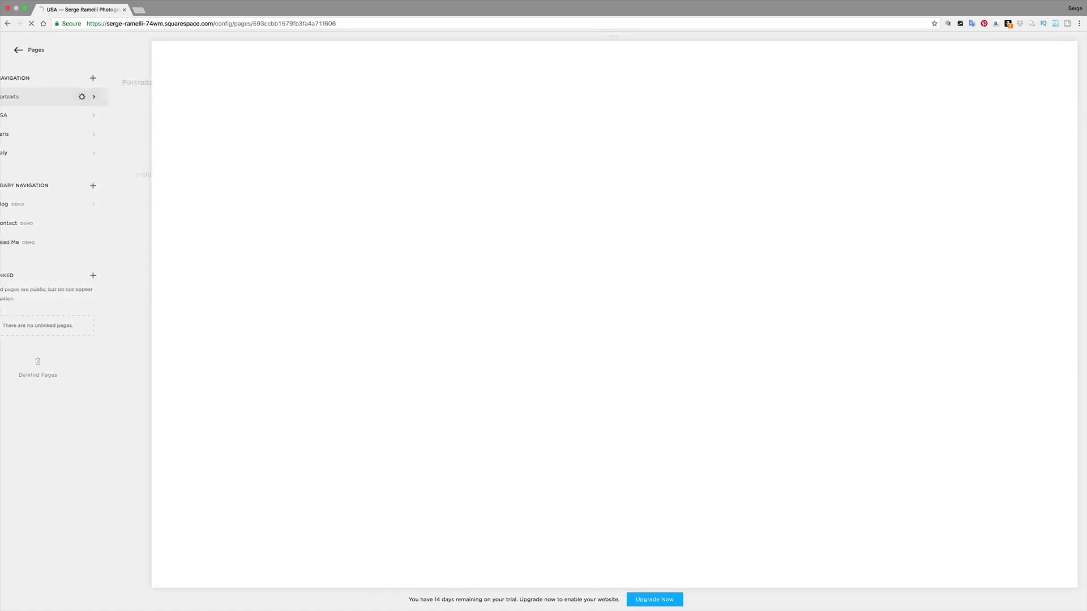
- Upload all the photos from the Portraits folder into the gallery, move the poppy field photo to first place, and return to the site's pages
{"action": "left_click", "coordinate": [121, 175]}
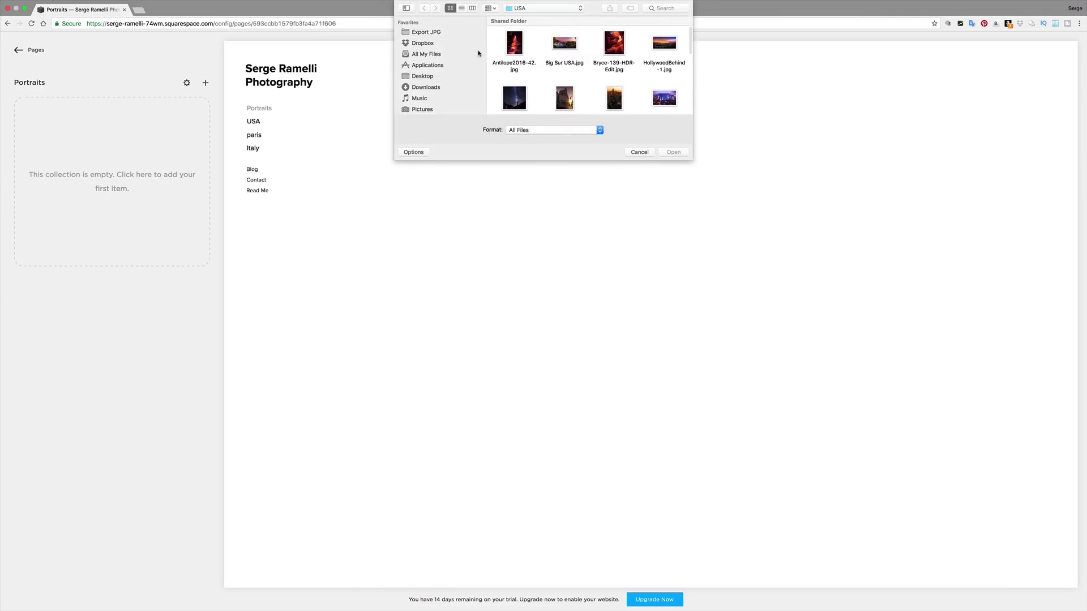
{"action": "left_click", "coordinate": [527, 8]}
{"action": "left_click", "coordinate": [539, 88]}
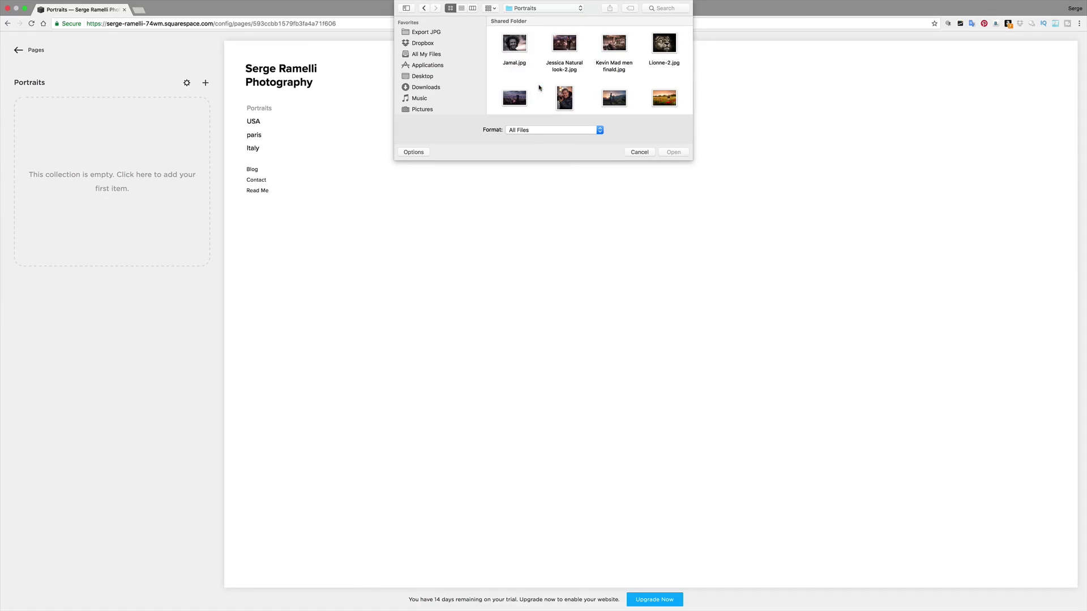
{"action": "key", "text": "super+a"}
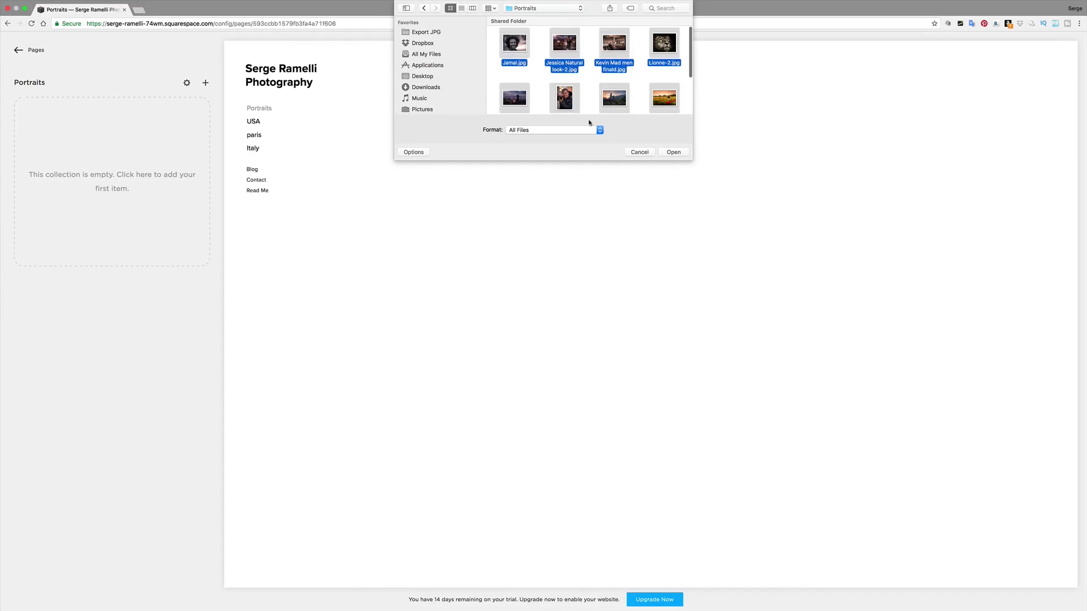
{"action": "left_click", "coordinate": [673, 152]}
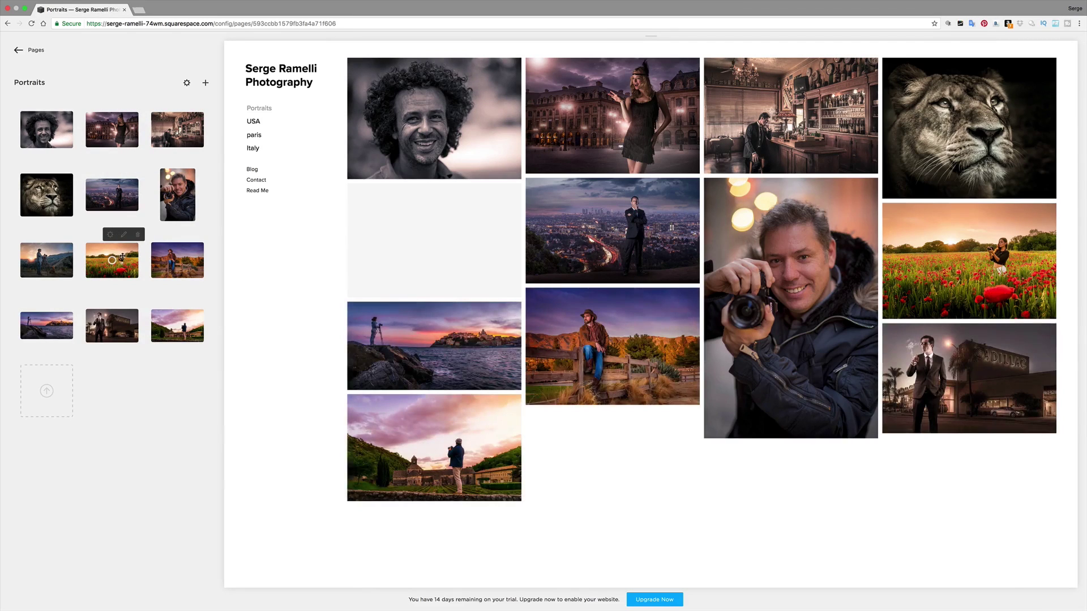
{"action": "left_click_drag", "start_coordinate": [119, 253], "coordinate": [53, 129]}
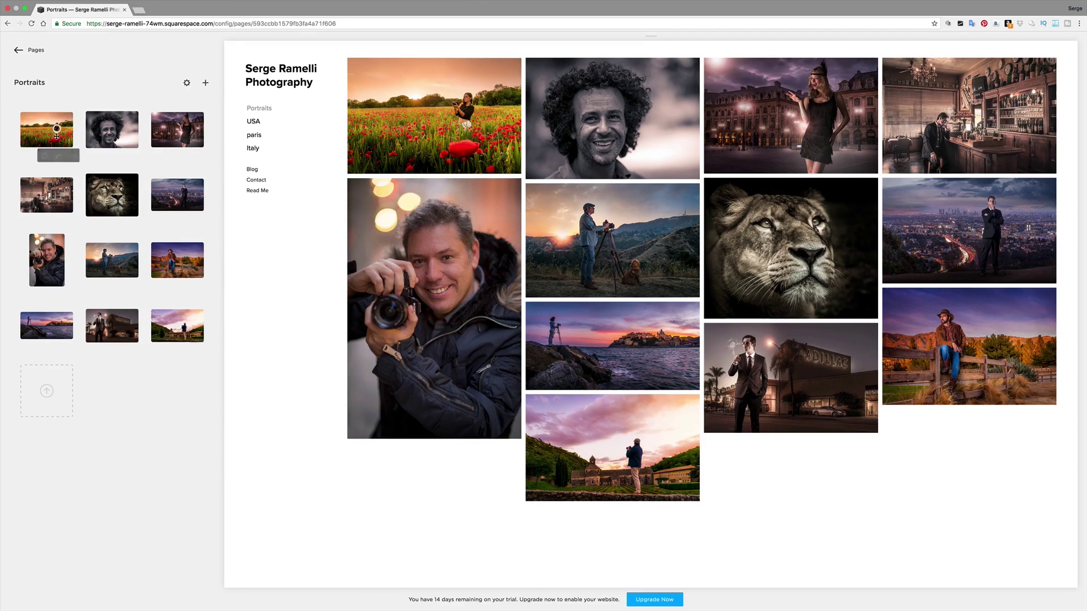
{"action": "left_click", "coordinate": [17, 52]}
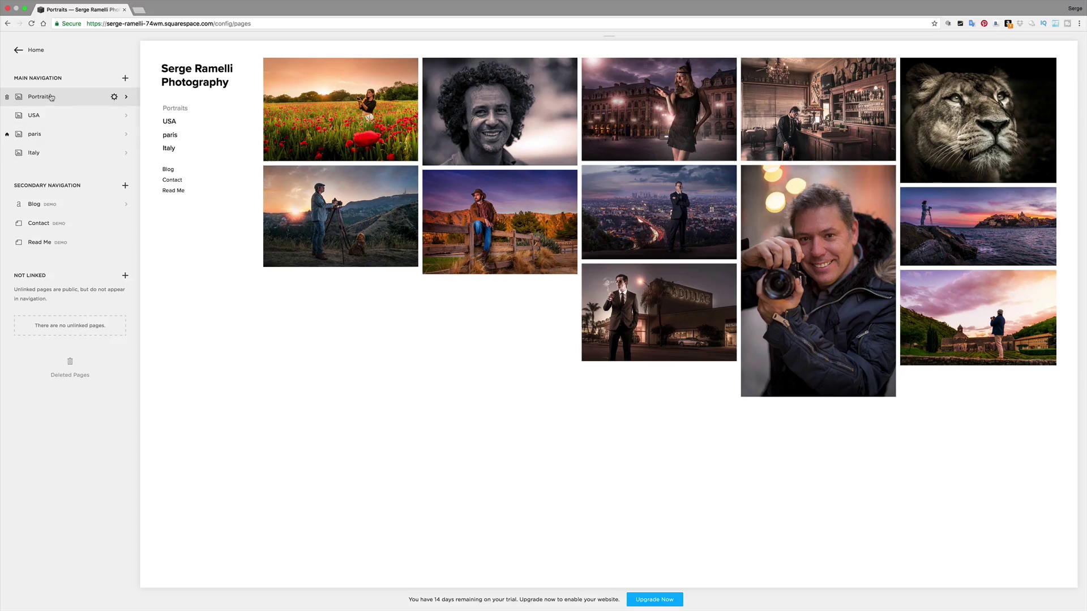
- Reorder the main navigation galleries as paris, Italy, USA, Portraits
{"action": "left_click_drag", "start_coordinate": [55, 141], "coordinate": [59, 92]}
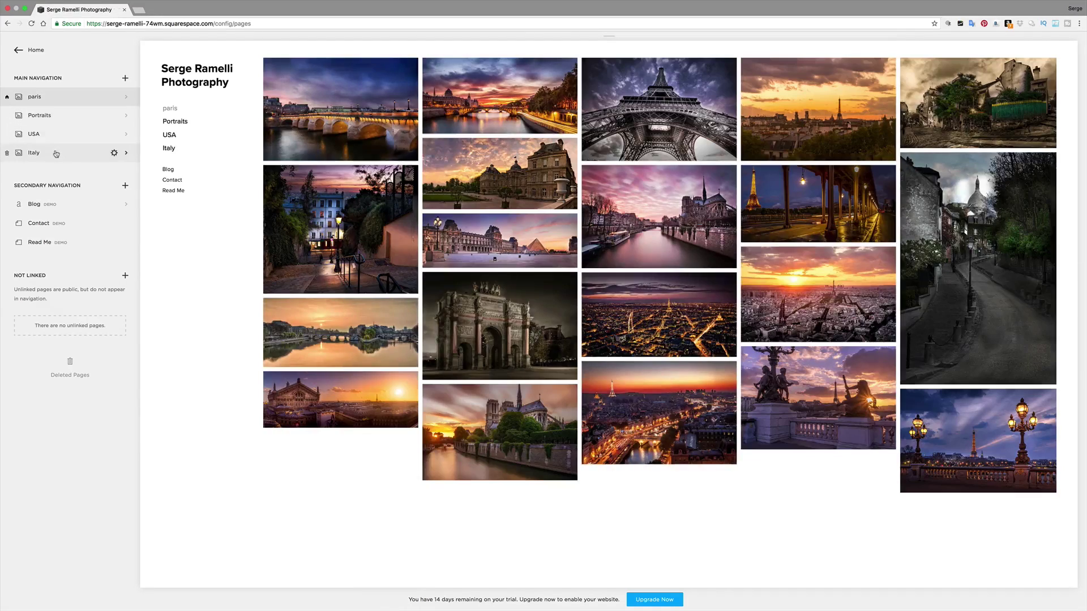
{"action": "left_click_drag", "start_coordinate": [57, 151], "coordinate": [57, 113]}
{"action": "left_click_drag", "start_coordinate": [53, 152], "coordinate": [54, 134]}
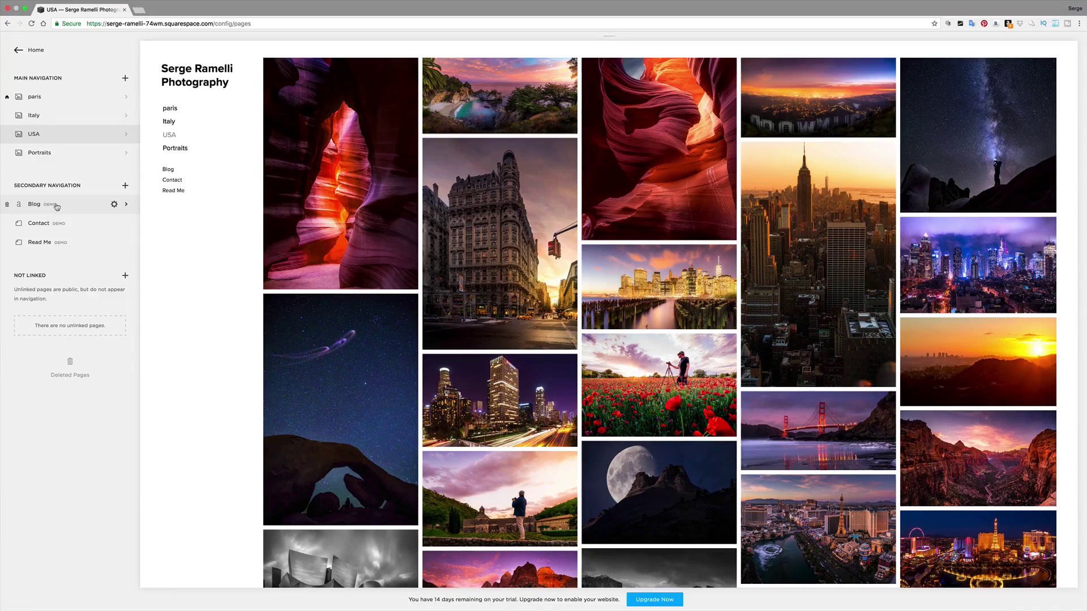
- Move the Blog page to the end of the main navigation and create an own blog in place of its example content
{"action": "left_click", "coordinate": [55, 204]}
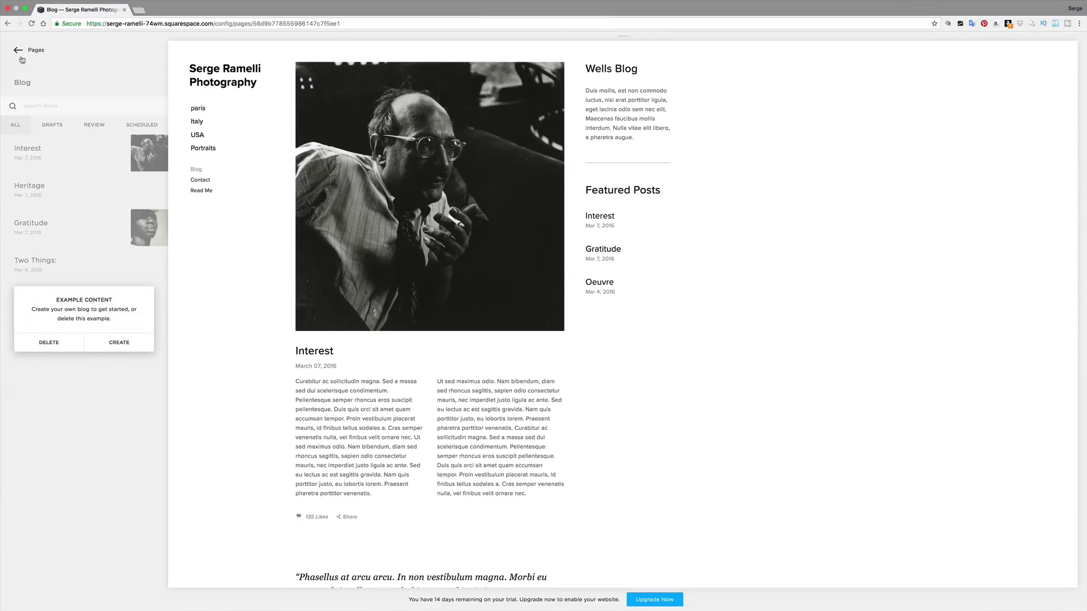
{"action": "left_click", "coordinate": [18, 49]}
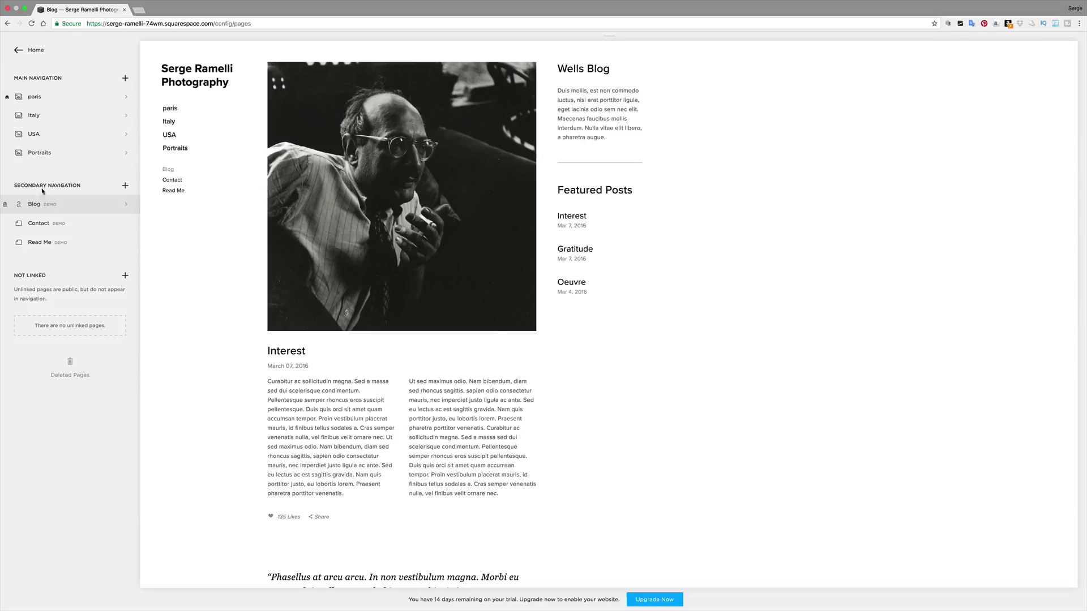
{"action": "left_click_drag", "start_coordinate": [60, 207], "coordinate": [56, 163]}
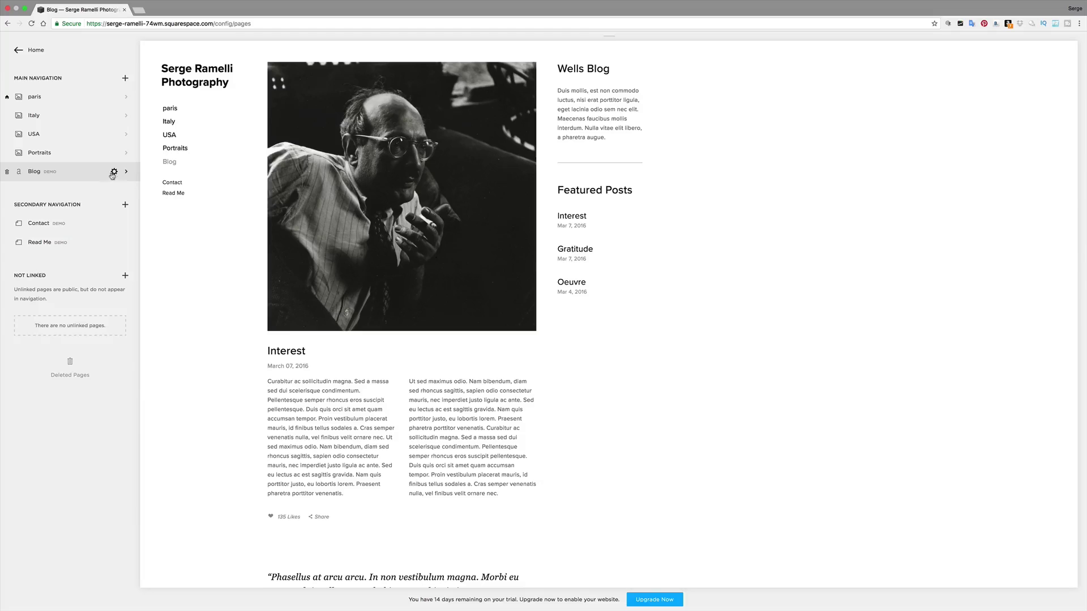
{"action": "left_click", "coordinate": [67, 173]}
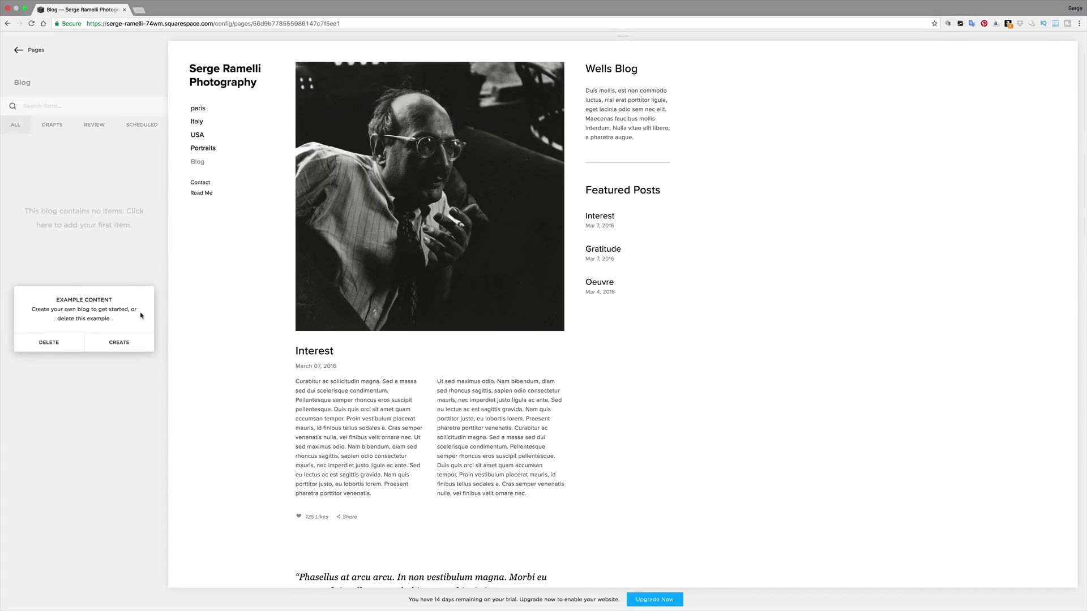
{"action": "left_click", "coordinate": [123, 343]}
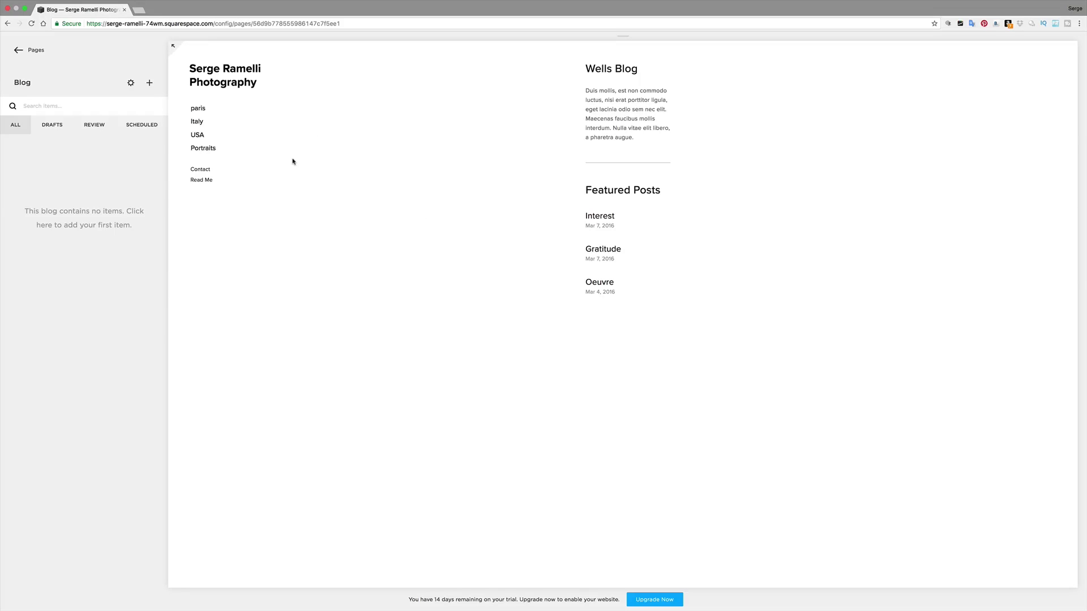
- Set the blog's navigation title to "My daily blog" in its settings and save them
{"action": "left_click", "coordinate": [130, 83]}
{"action": "double_click", "coordinate": [896, 90]}
{"action": "type", "text": "My thoughts on Photography"}
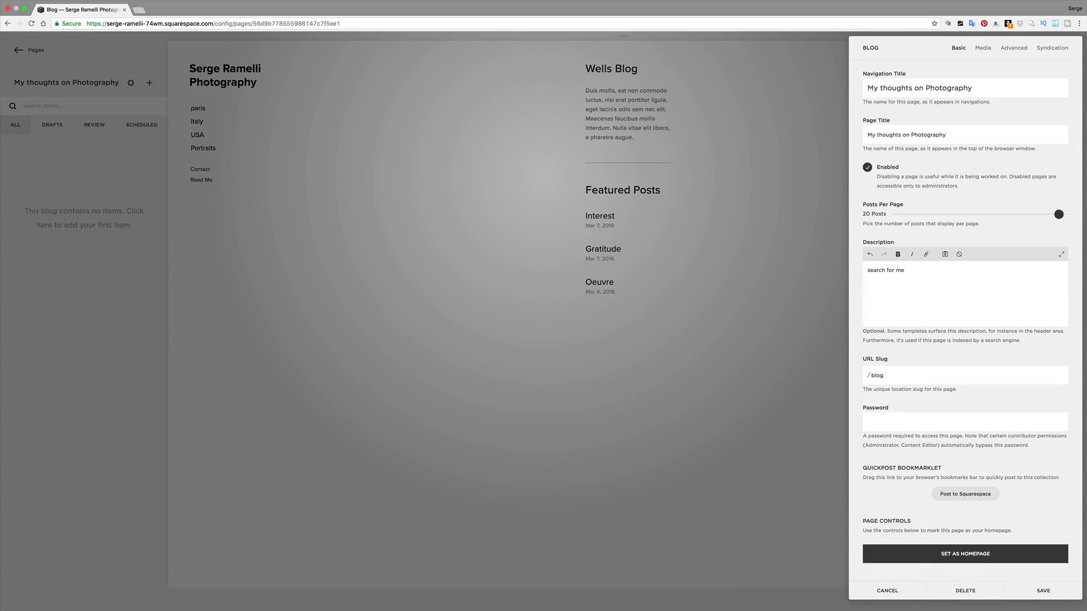
{"action": "key", "text": "super+a"}
{"action": "type", "text": "My daily blog"}
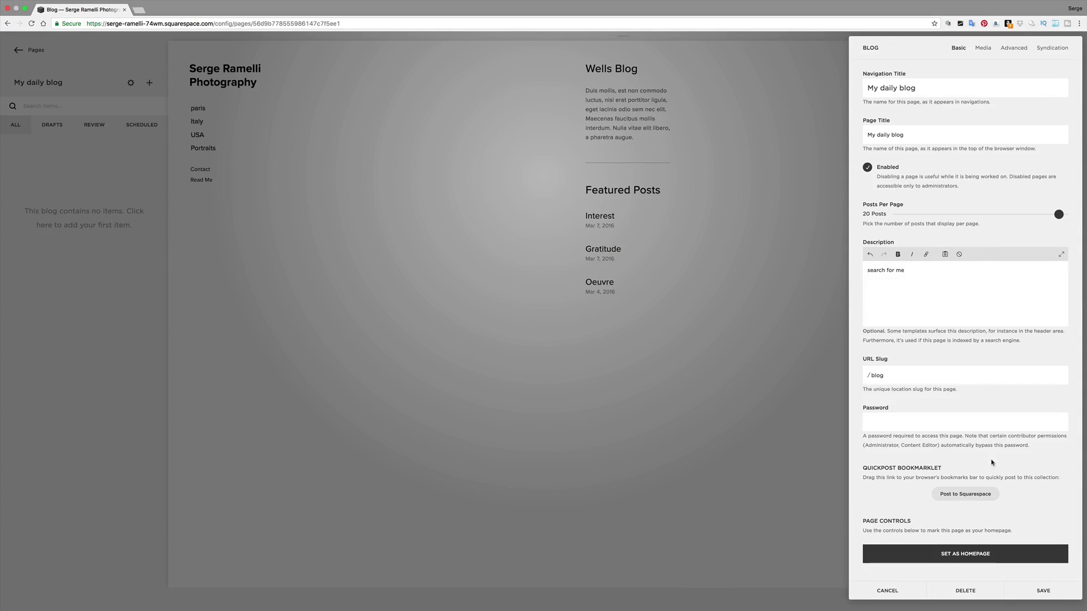
{"action": "left_click", "coordinate": [1044, 591]}
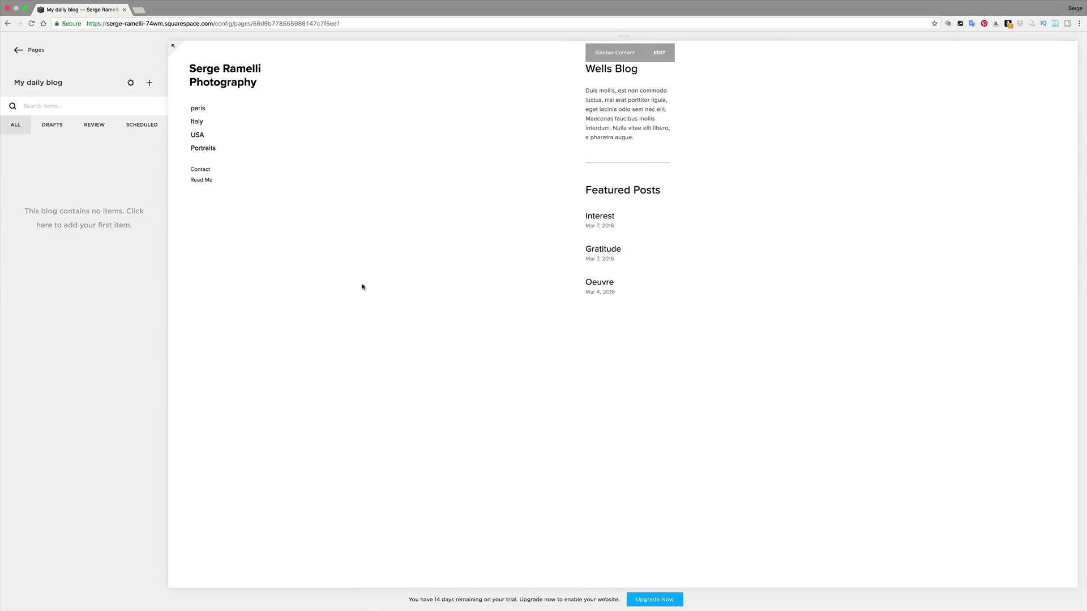
- Add a blog post titled "My best Notre Dame Shot" and begin its body with "This is my best Notre Dame"
{"action": "left_click", "coordinate": [85, 224]}
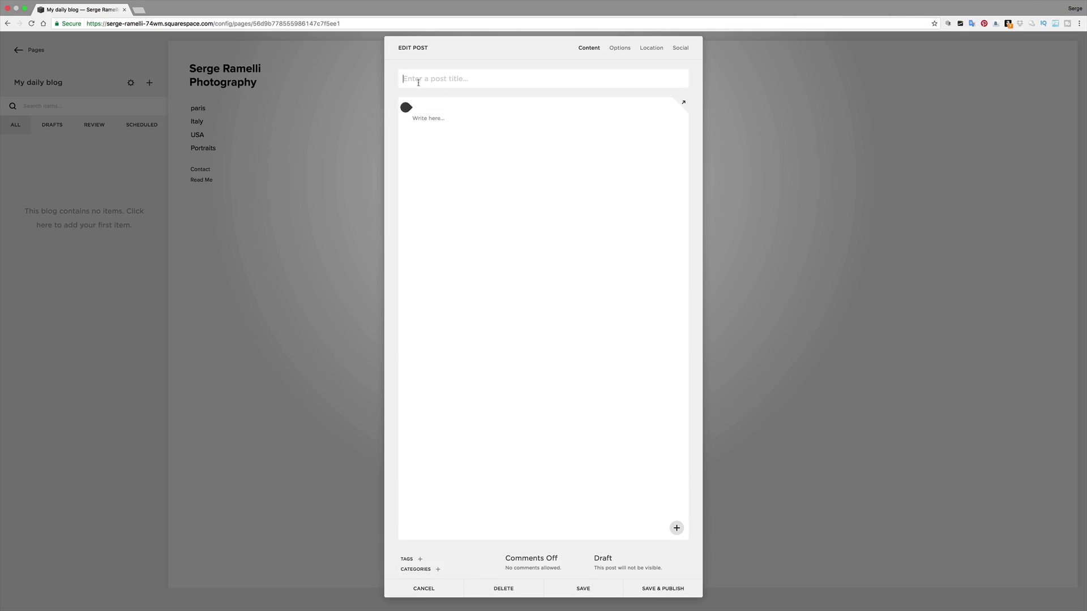
{"action": "type", "text": "My best Notre Dame Shot"}
{"action": "left_click", "coordinate": [422, 119]}
{"action": "type", "text": "THis is"}
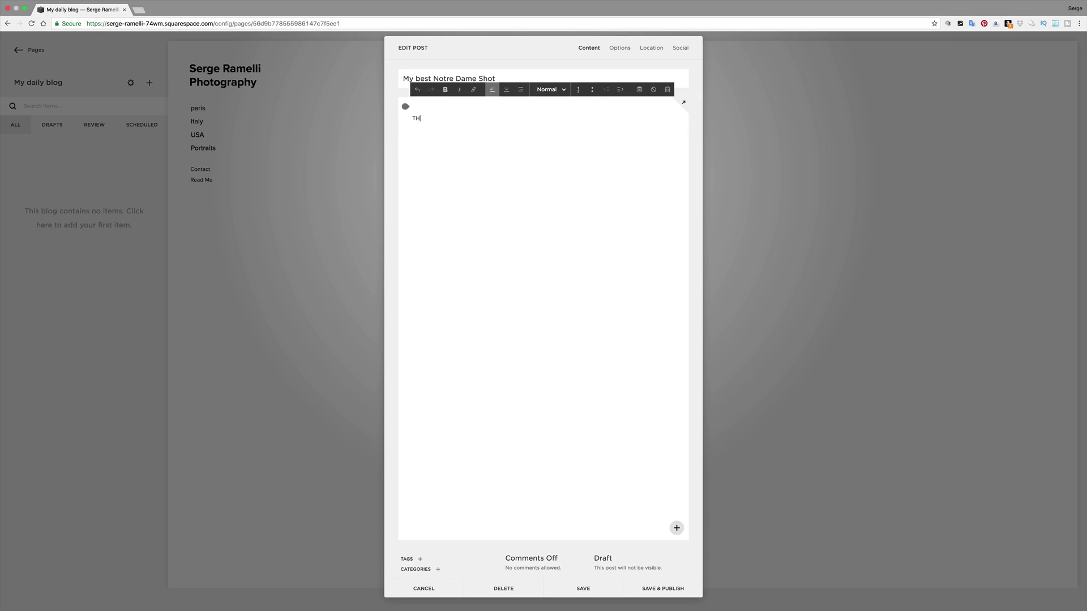
{"action": "key", "text": "BackSpace"}
{"action": "key", "text": "BackSpace"}
{"action": "key", "text": "BackSpace"}
{"action": "type", "text": "his is my best Notre Dame sht"}
- Replace the post's body text with "This is some of my photography from Last months"
{"action": "left_click_drag", "start_coordinate": [499, 118], "coordinate": [412, 119]}
{"action": "type", "text": "THis"}
{"action": "left_click", "coordinate": [420, 118]}
{"action": "key", "text": "BackSpace"}
{"action": "type", "text": "h"}
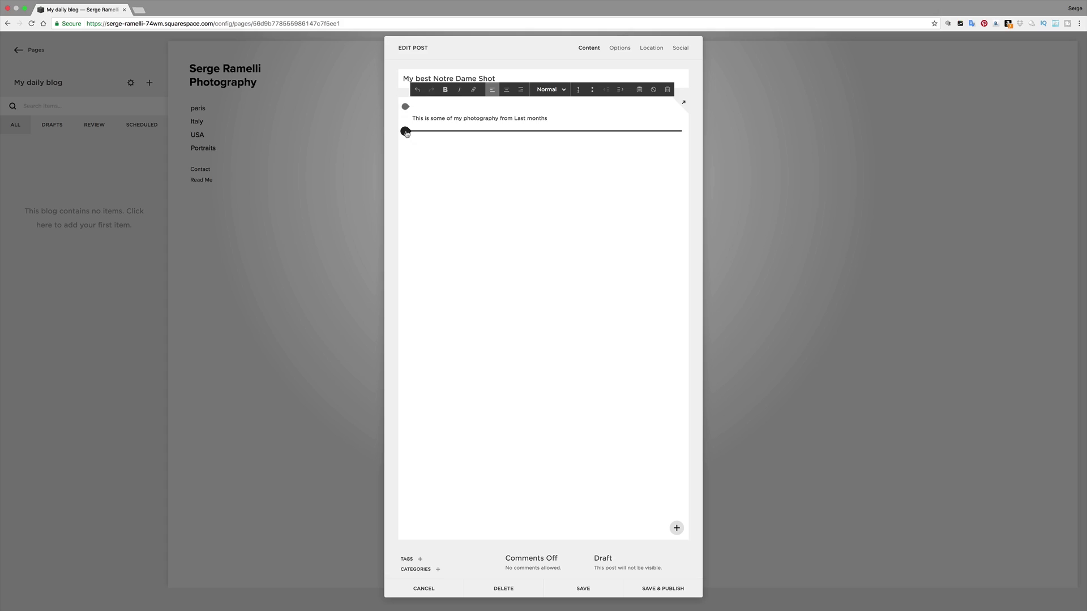
- Insert a Slideshow gallery block below the post's text
{"action": "left_click", "coordinate": [406, 132]}
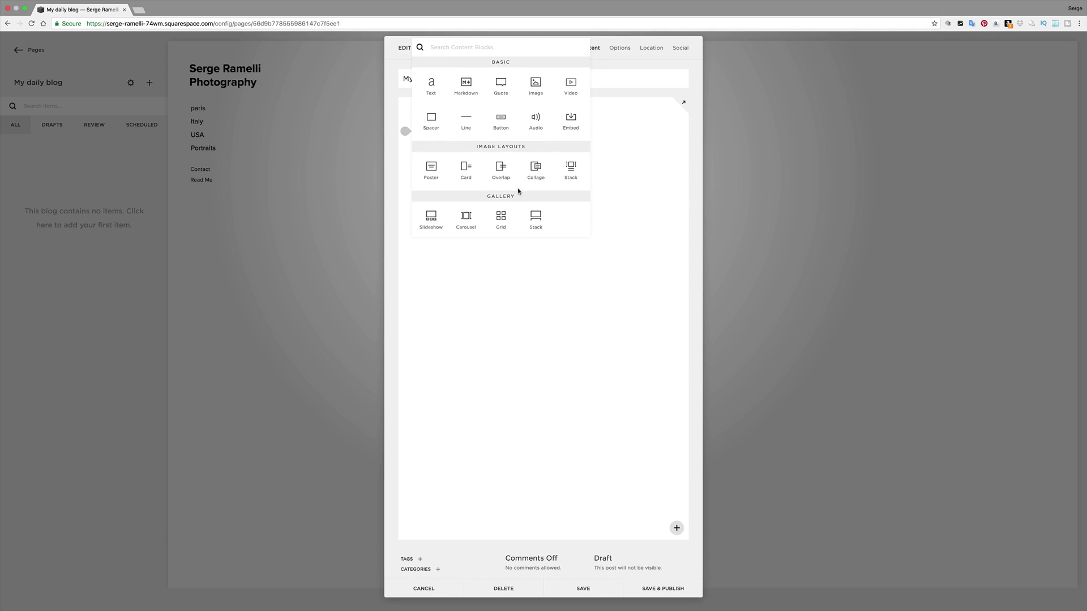
{"action": "scroll", "coordinate": [532, 162], "scroll_direction": "down", "scroll_amount": 2}
{"action": "scroll", "coordinate": [532, 163], "scroll_direction": "down", "scroll_amount": 1}
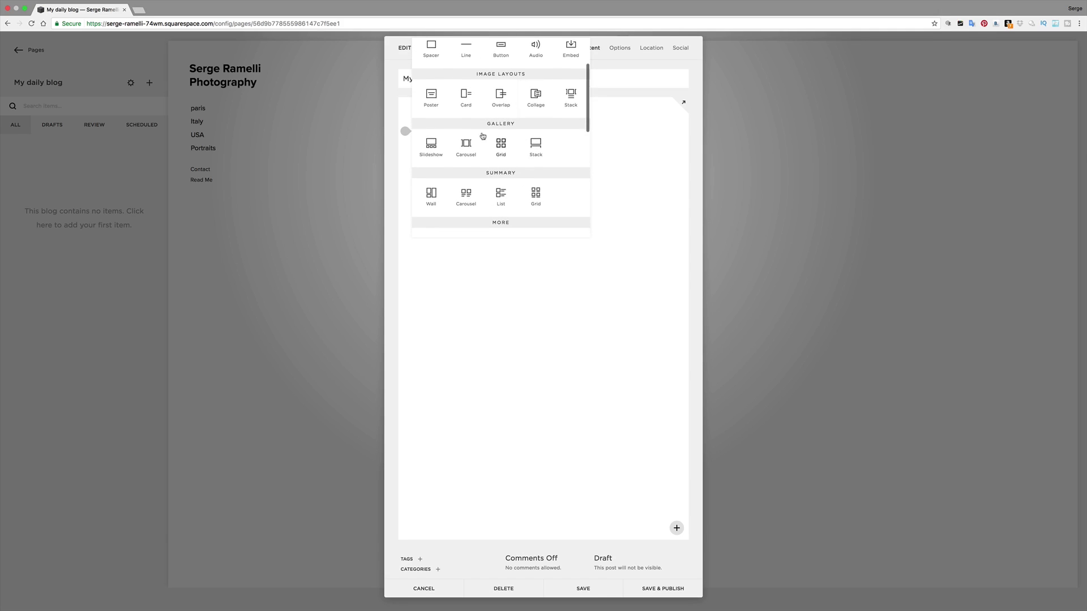
{"action": "left_click", "coordinate": [433, 146]}
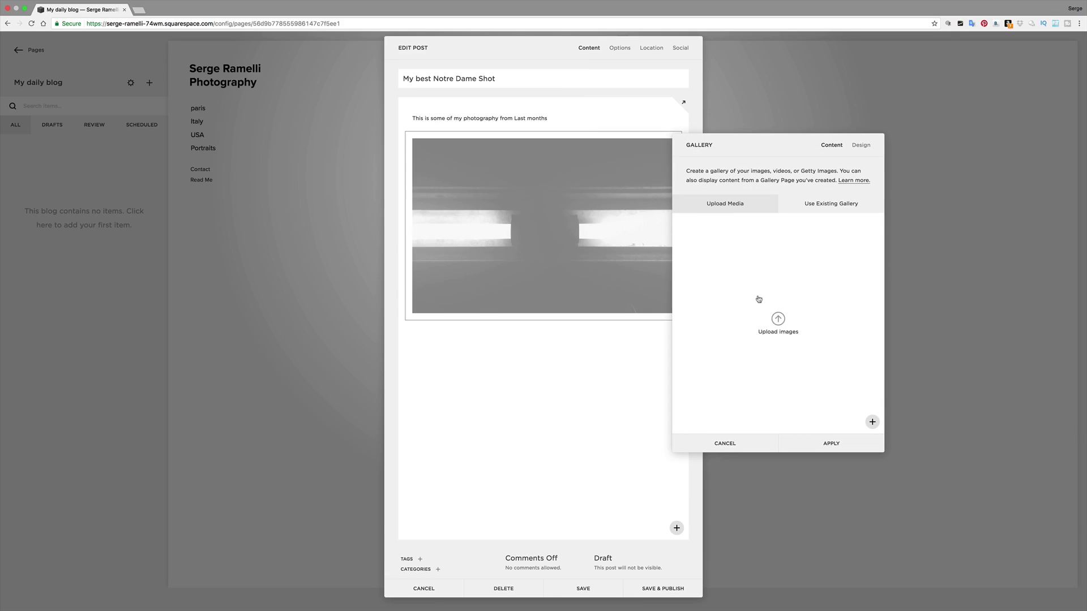
- Upload four photos from the Paris folder, including the Pont Neuf sunset and Eiffel Tower shots, into the gallery block and apply them
{"action": "left_click", "coordinate": [778, 319]}
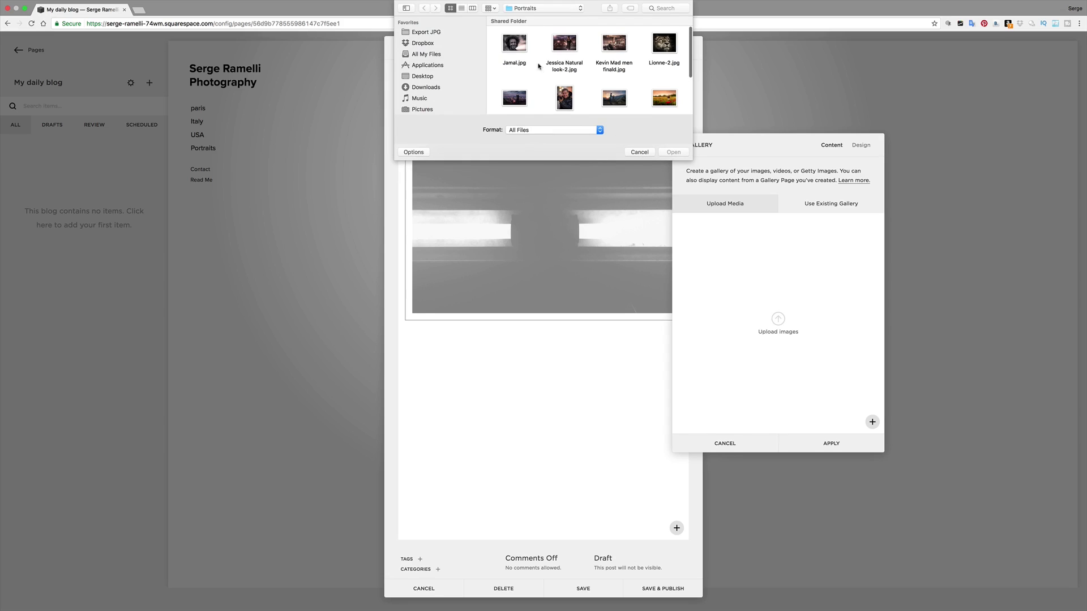
{"action": "left_click", "coordinate": [542, 8]}
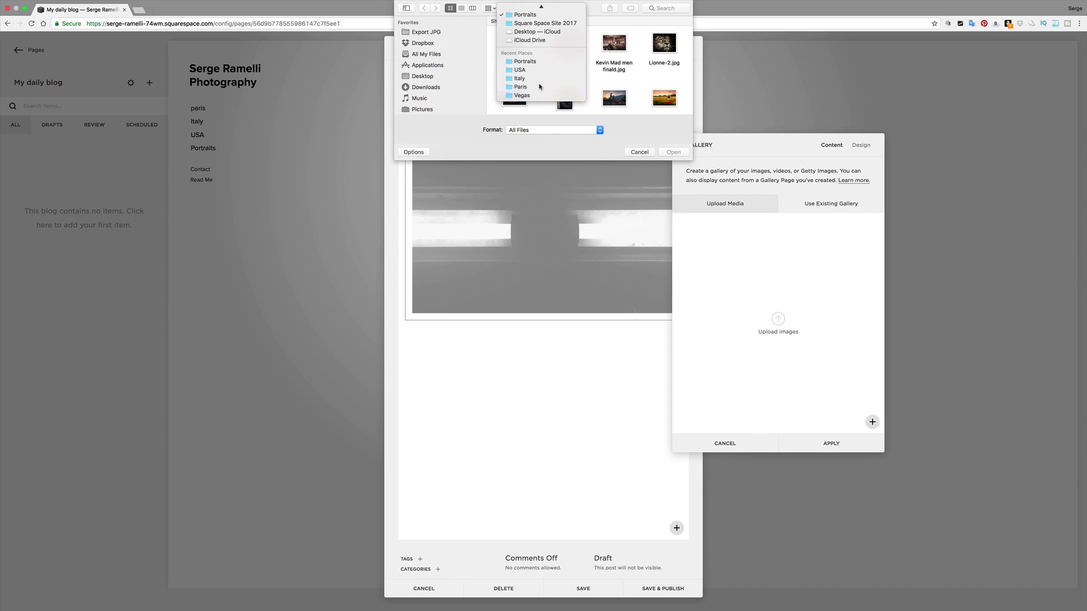
{"action": "left_click", "coordinate": [542, 87]}
{"action": "left_click", "coordinate": [514, 44]}
{"action": "left_click", "coordinate": [663, 45], "text": "super"}
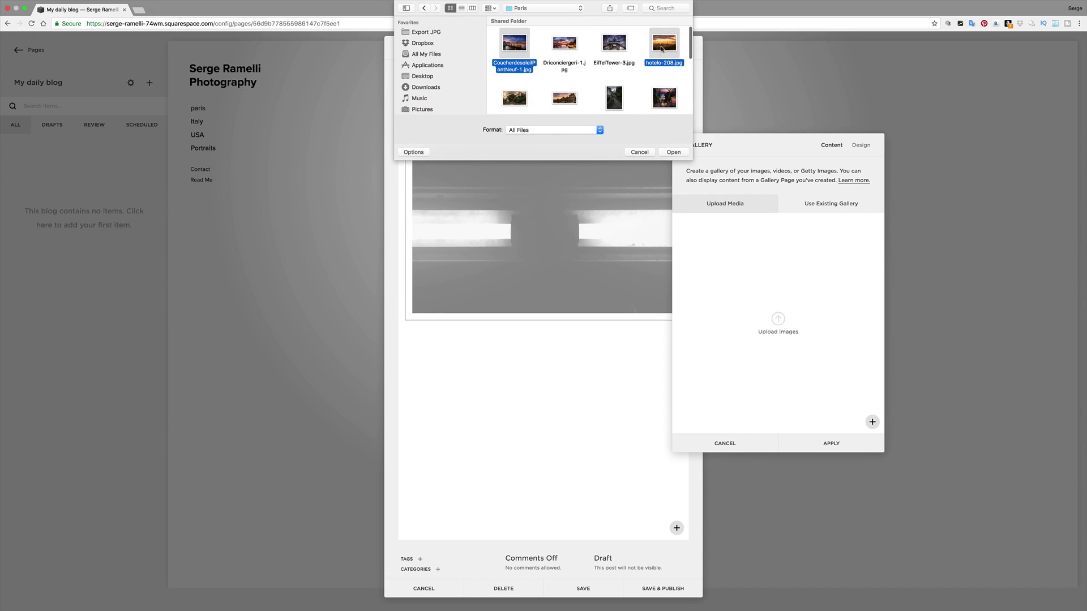
{"action": "left_click", "coordinate": [680, 153]}
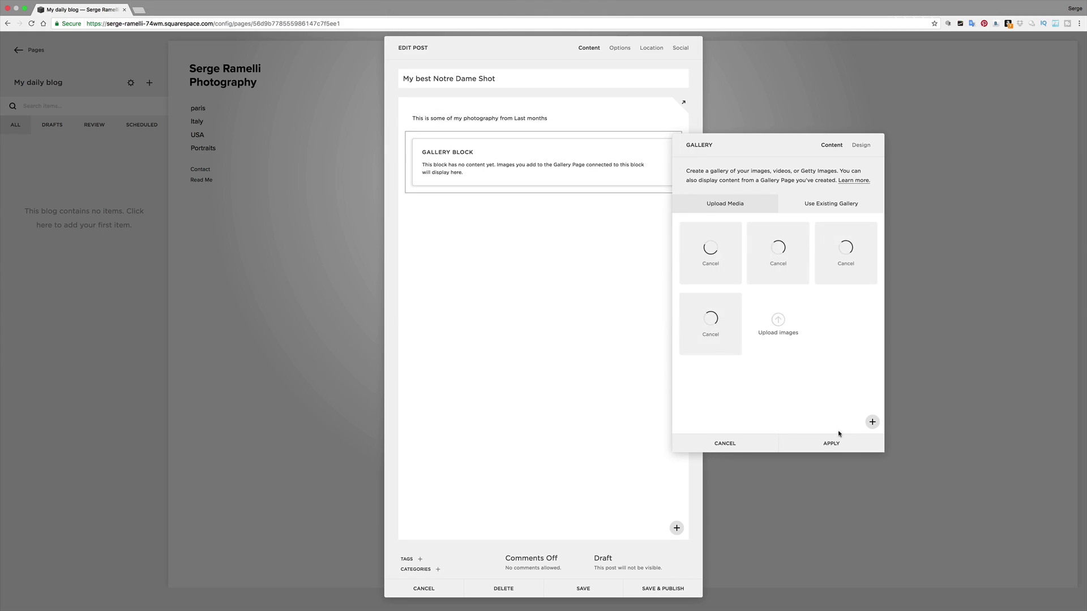
{"action": "left_click", "coordinate": [836, 444]}
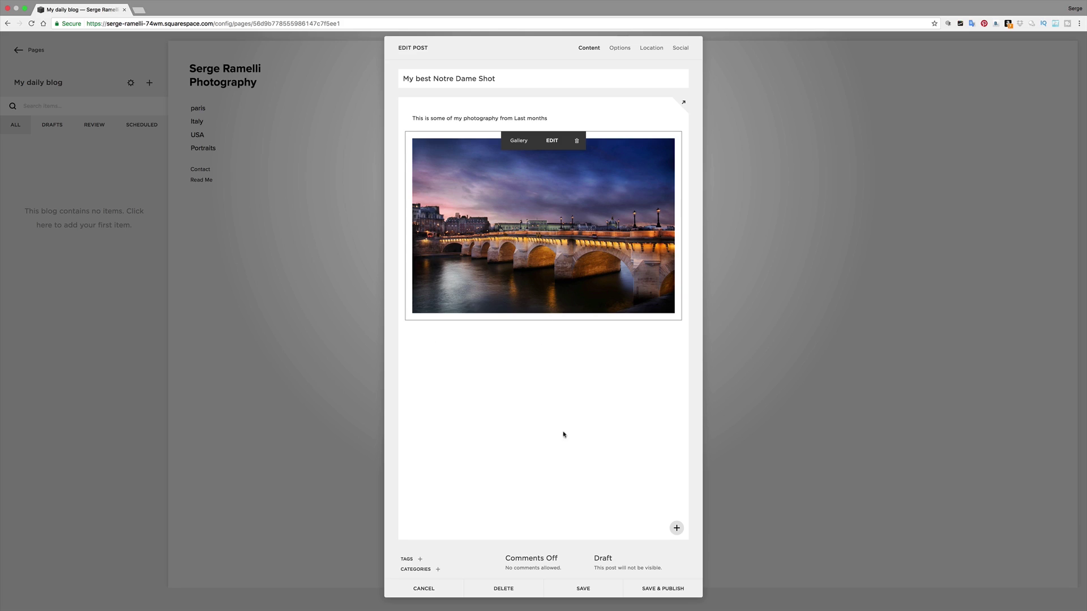
- Look at the existing galleries available as the block's source, and keep the uploaded photos instead
{"action": "left_click", "coordinate": [552, 141]}
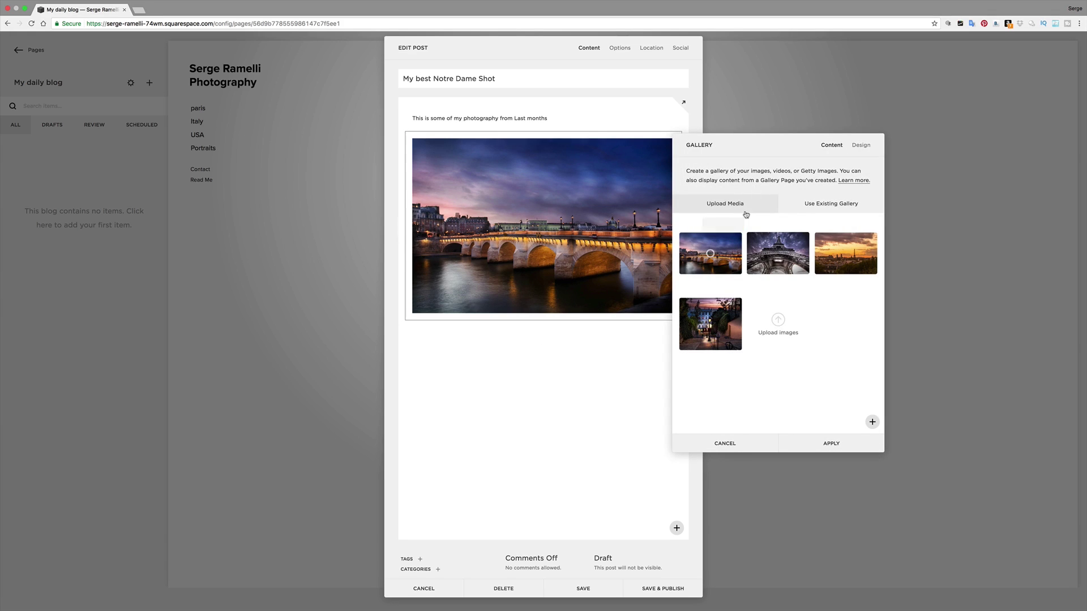
{"action": "left_click", "coordinate": [819, 208]}
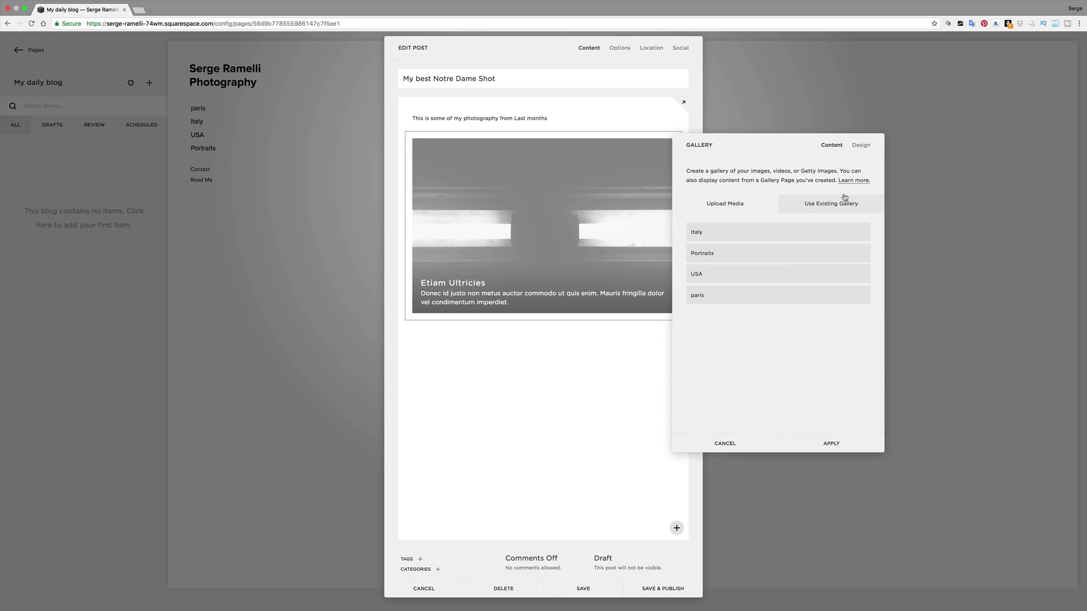
{"action": "left_click", "coordinate": [731, 206]}
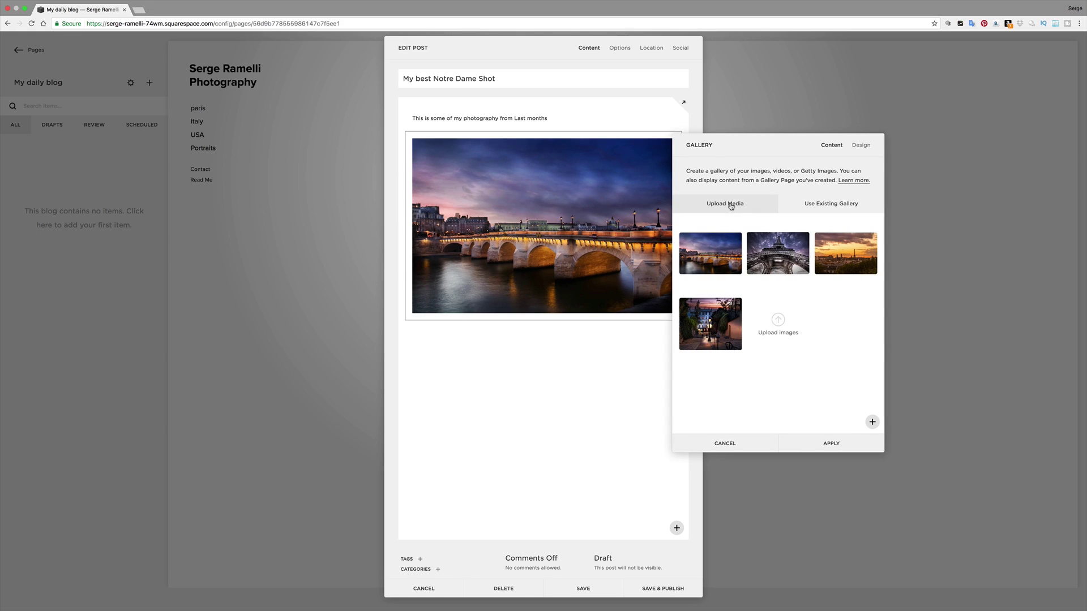
{"action": "left_click", "coordinate": [843, 440]}
- Try the Grid design for the gallery block, settle on Stacked, and save and publish the post
{"action": "left_click", "coordinate": [553, 142]}
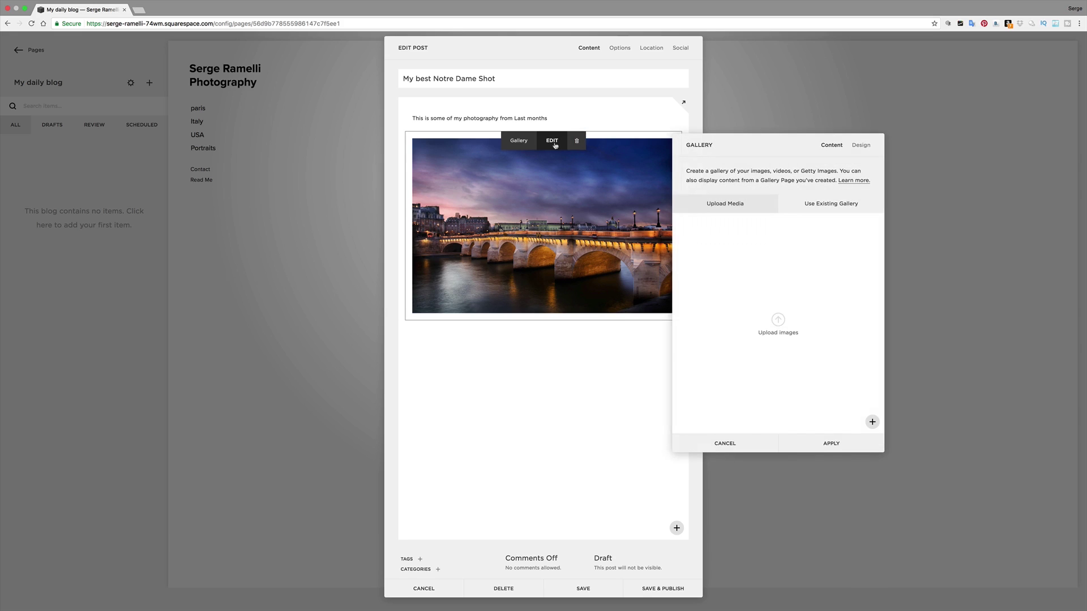
{"action": "left_click", "coordinate": [861, 146]}
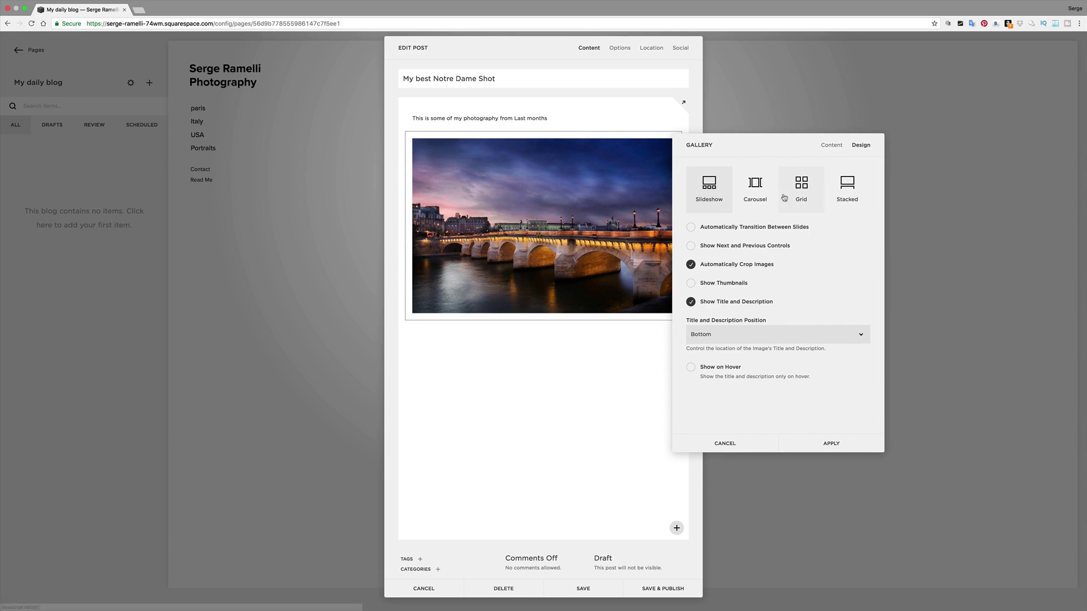
{"action": "left_click", "coordinate": [805, 188]}
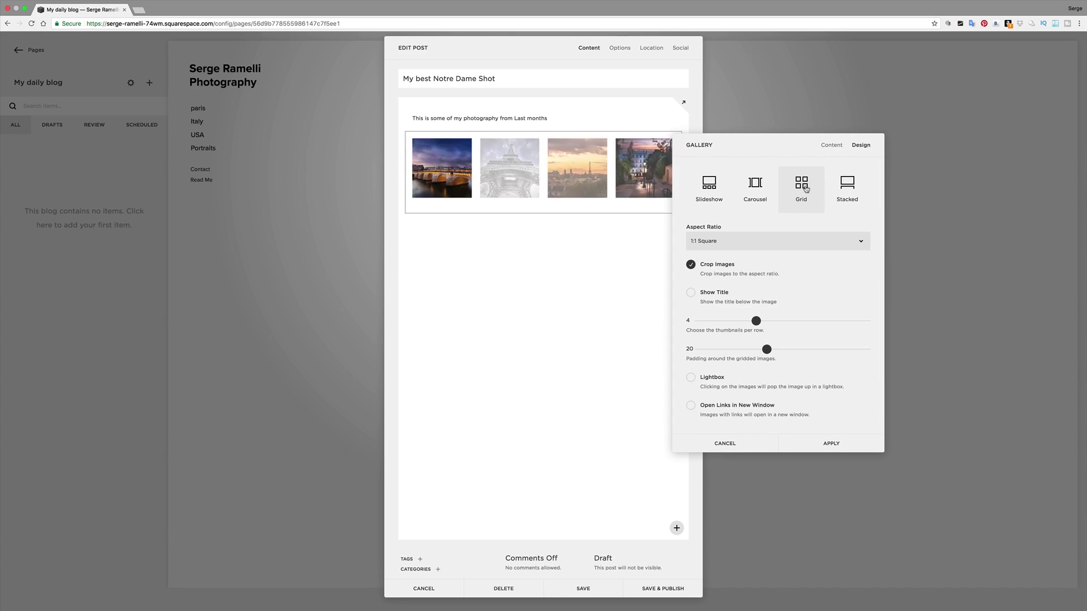
{"action": "left_click", "coordinate": [858, 183]}
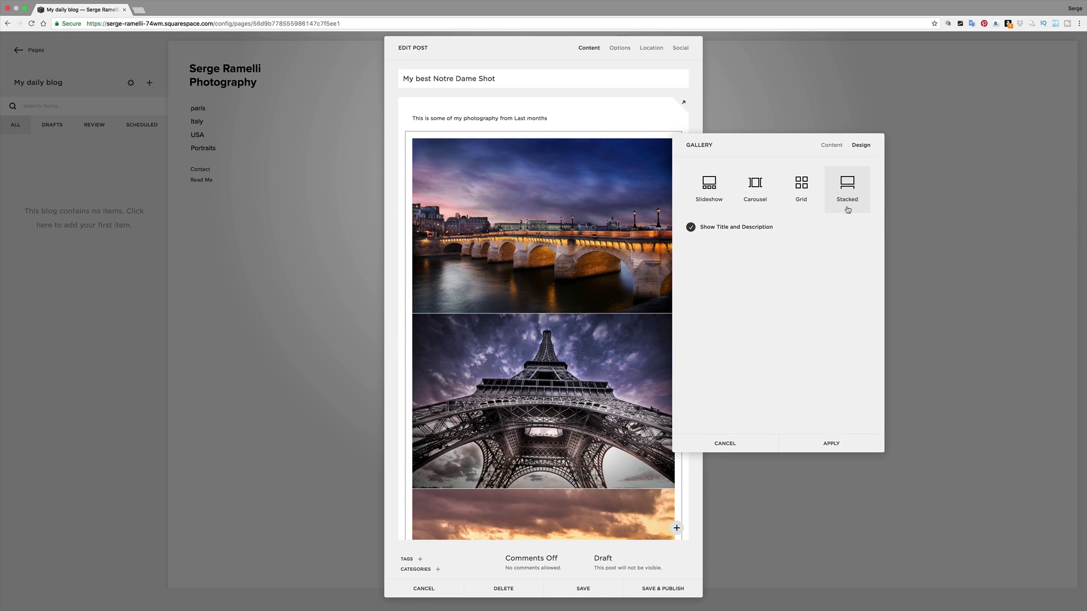
{"action": "left_click", "coordinate": [838, 445]}
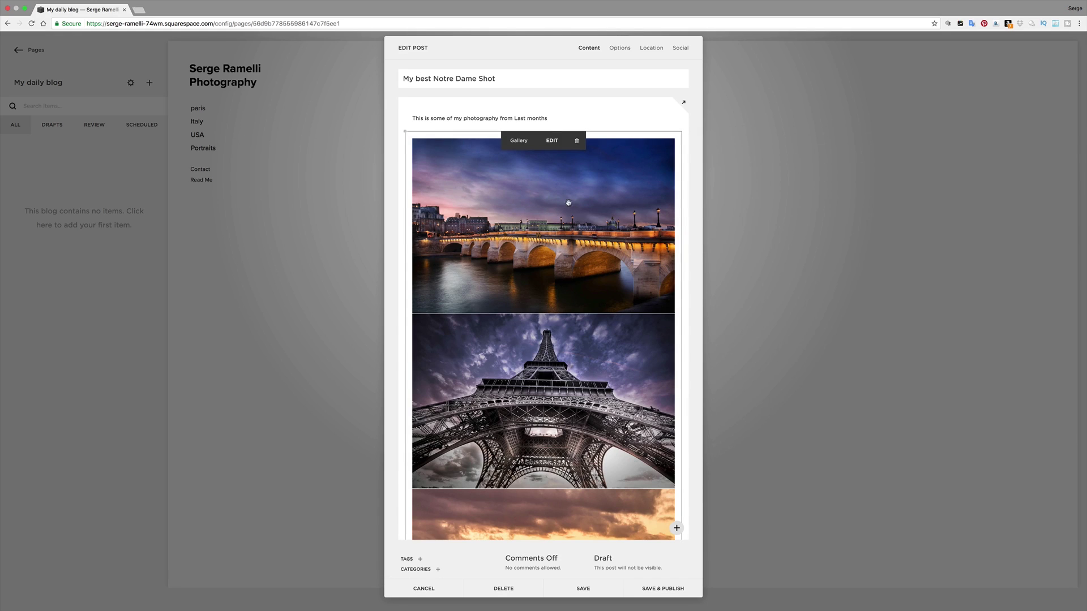
{"action": "scroll", "coordinate": [509, 283], "scroll_direction": "down", "scroll_amount": 6}
{"action": "left_click", "coordinate": [663, 589]}
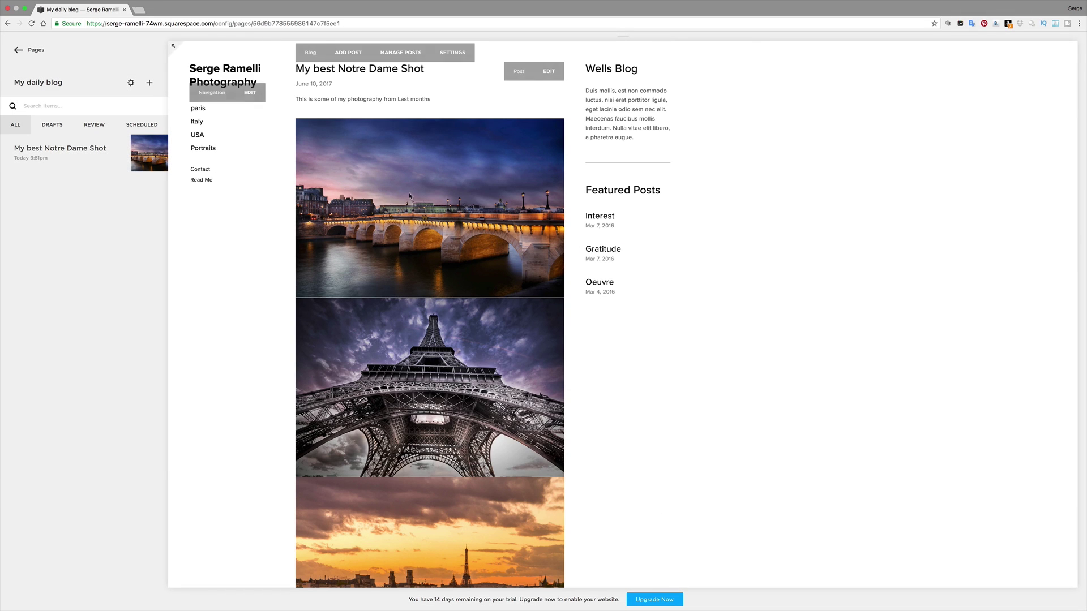
- Preview the site full-screen and look through the paris, Italy, USA, Portraits, Contact and Read Me pages
{"action": "left_click", "coordinate": [16, 51]}
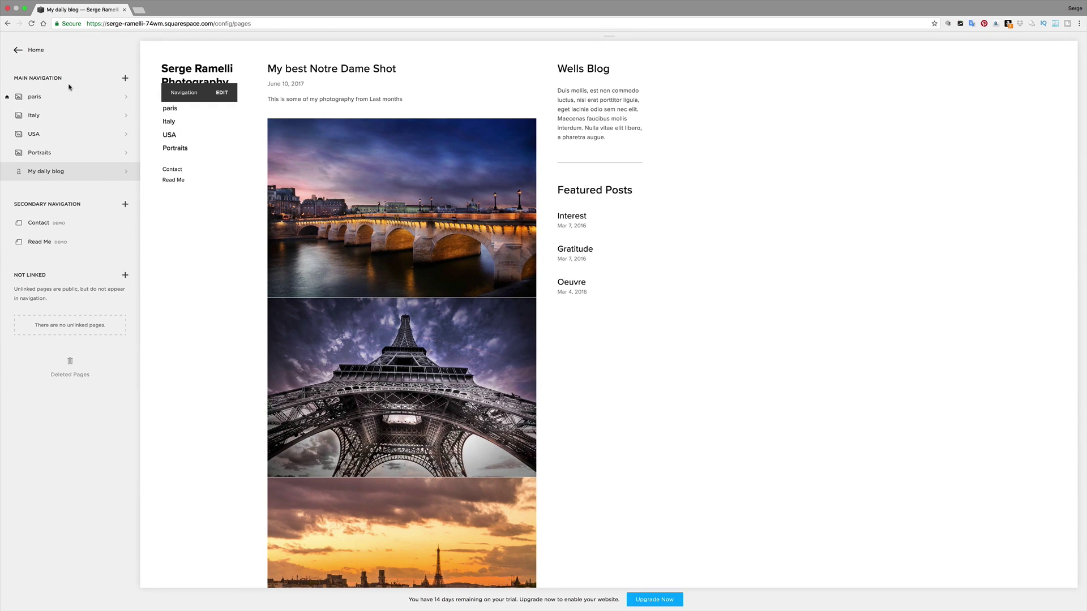
{"action": "left_click", "coordinate": [18, 50]}
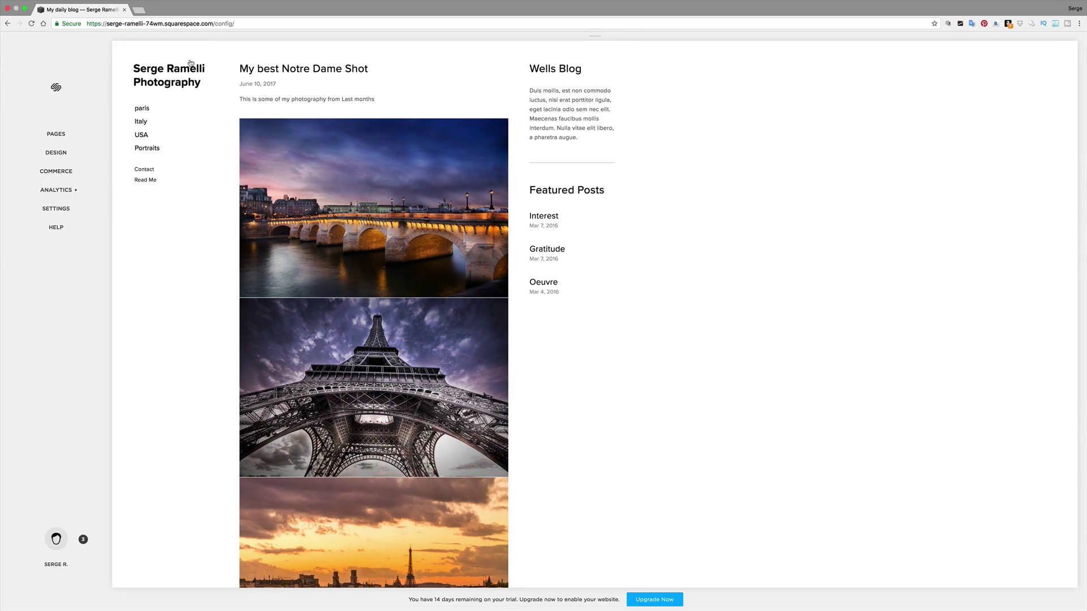
{"action": "left_click", "coordinate": [118, 47]}
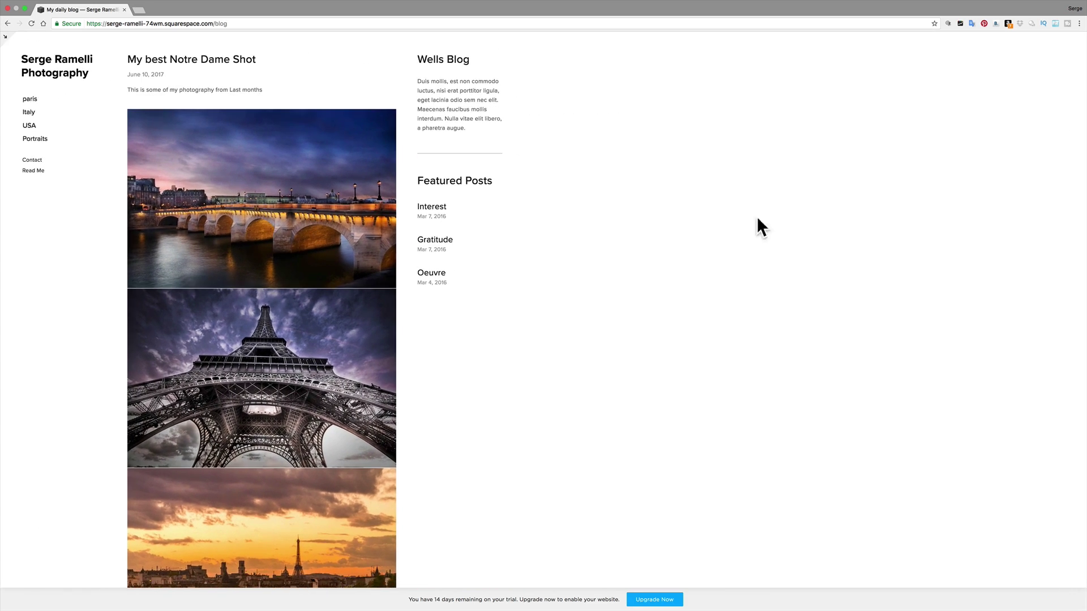
{"action": "left_click", "coordinate": [34, 100]}
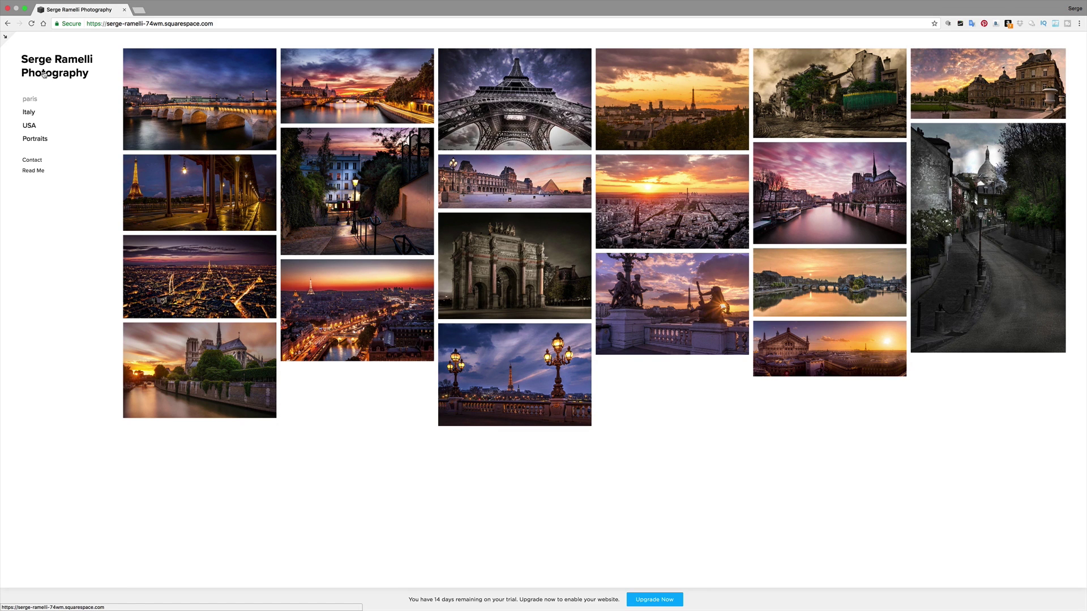
{"action": "left_click", "coordinate": [28, 112]}
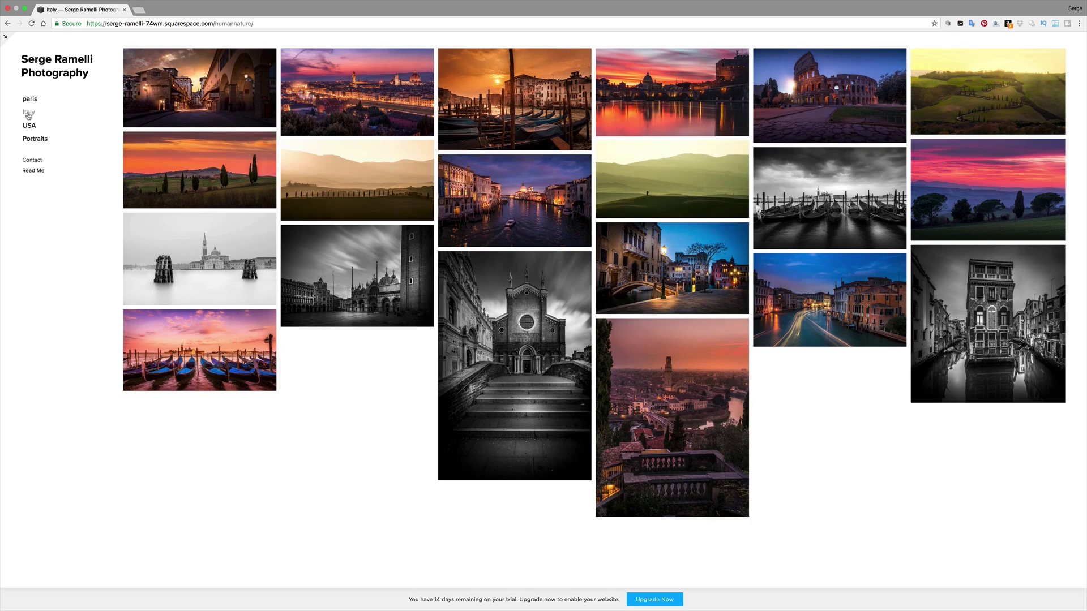
{"action": "left_click", "coordinate": [29, 125]}
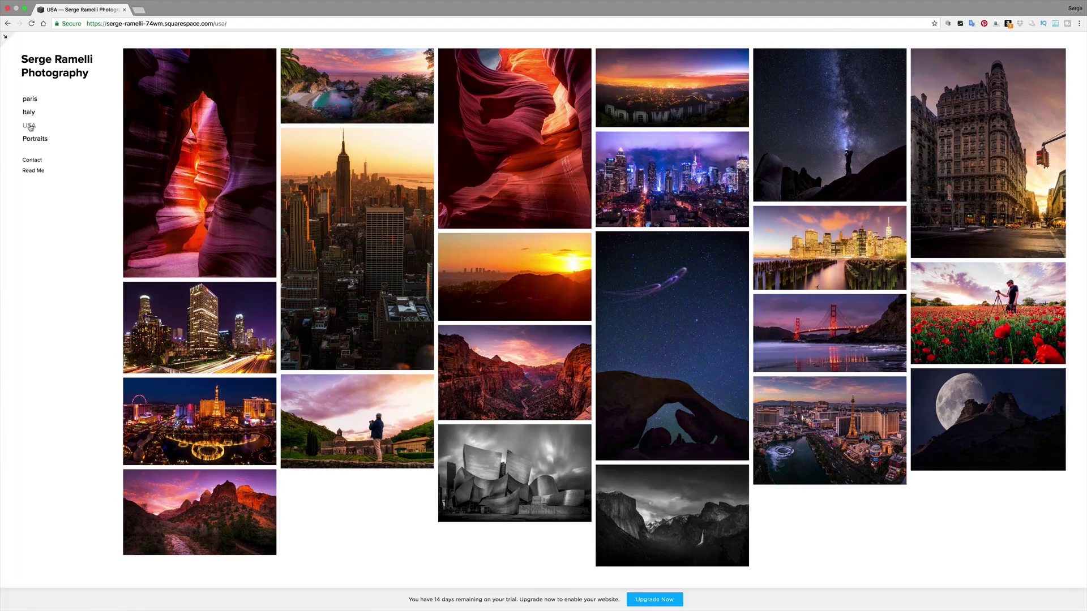
{"action": "left_click", "coordinate": [37, 143]}
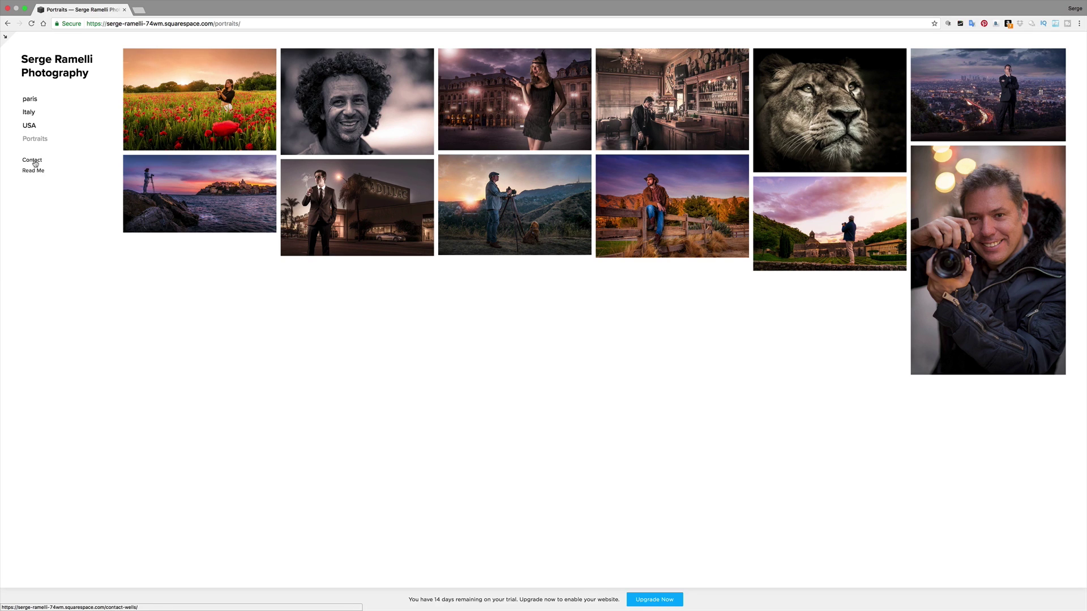
{"action": "left_click", "coordinate": [34, 162]}
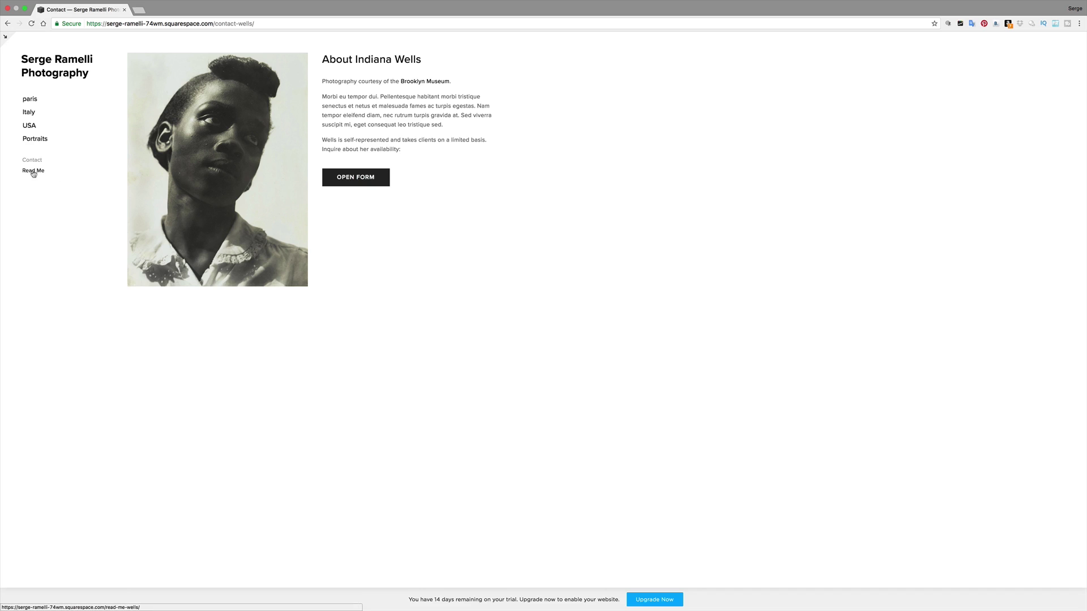
{"action": "left_click", "coordinate": [40, 172]}
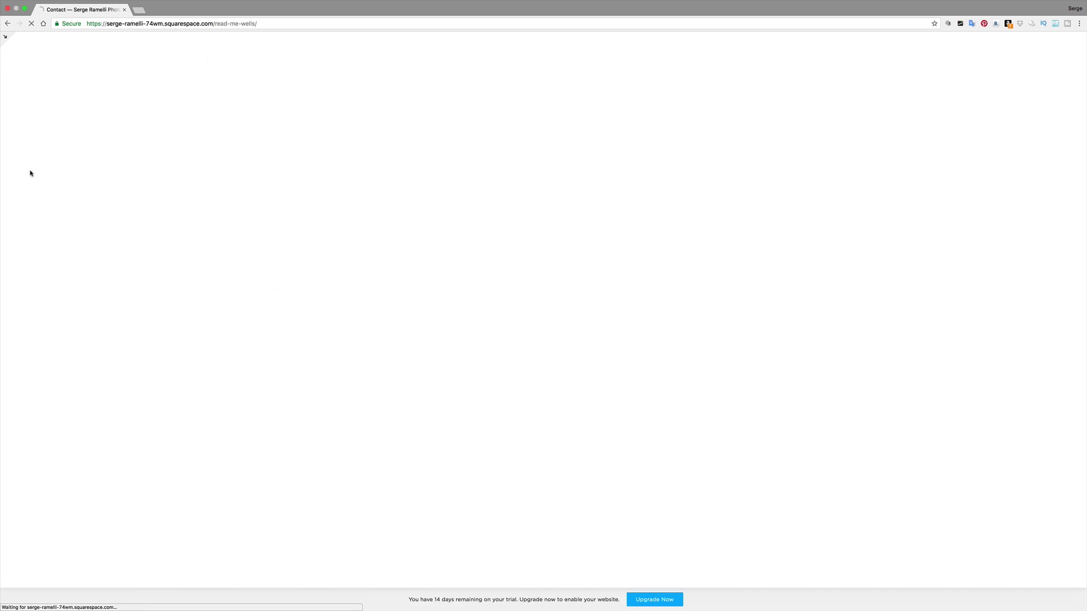
{"action": "left_click", "coordinate": [6, 39]}
- Change the paris gallery's navigation title to "PARIS" in its page settings and save
{"action": "left_click", "coordinate": [53, 136]}
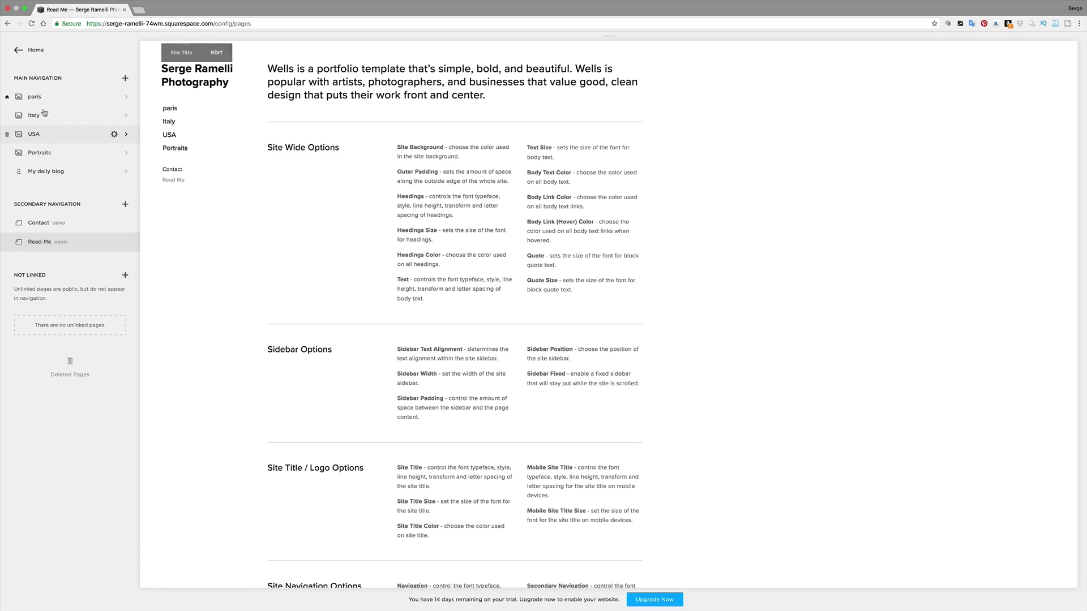
{"action": "left_click", "coordinate": [114, 97]}
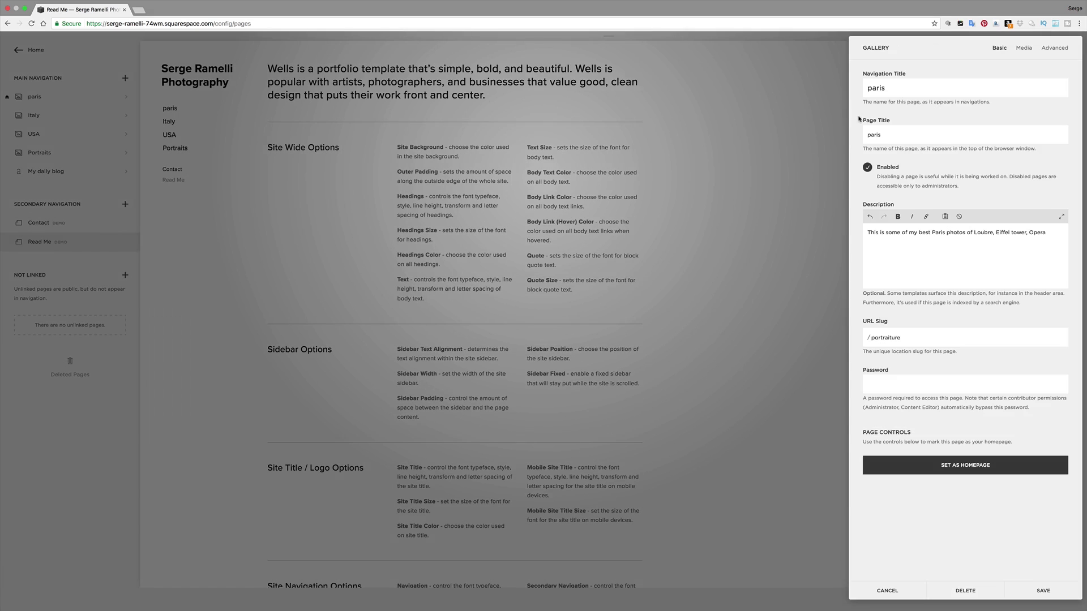
{"action": "double_click", "coordinate": [896, 91]}
{"action": "type", "text": "PARIS"}
{"action": "left_click", "coordinate": [1042, 591]}
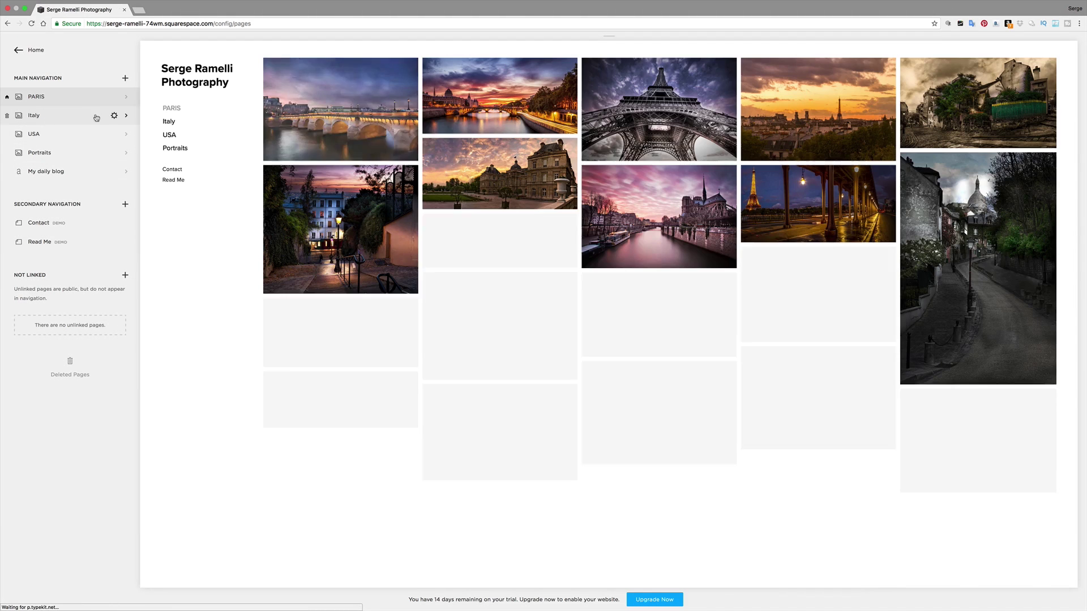
- Change the Italy gallery's navigation title to "ITALY", save it, and show that gallery page
{"action": "left_click", "coordinate": [114, 115]}
{"action": "double_click", "coordinate": [890, 88]}
{"action": "type", "text": "ITALY"}
{"action": "left_click", "coordinate": [1043, 590]}
{"action": "left_click", "coordinate": [56, 116]}
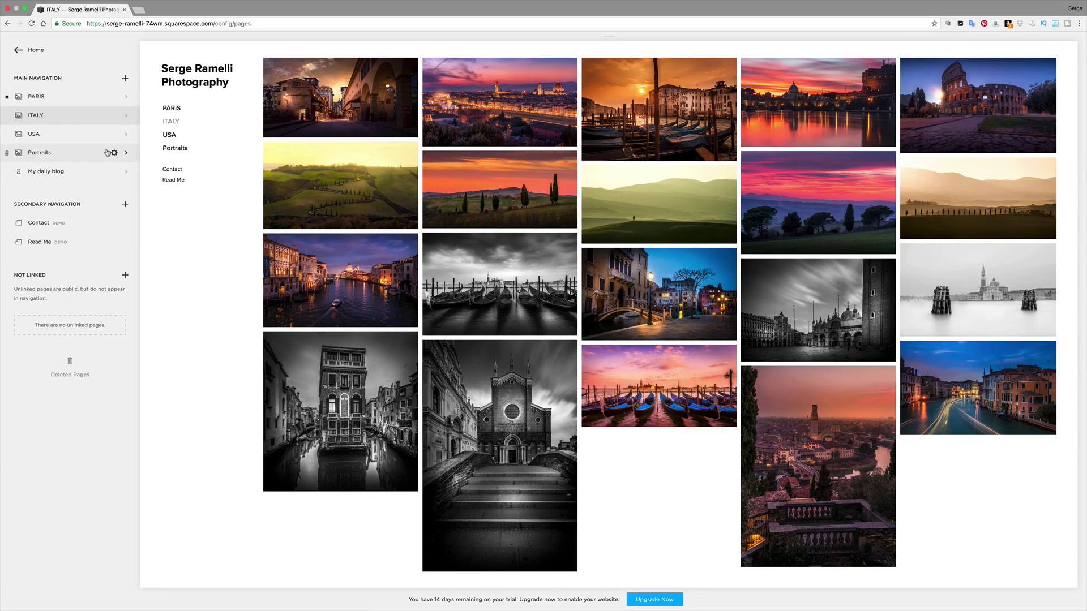
- Change the Portraits gallery's navigation title to "PORTRAITS", save it, and show that gallery page
{"action": "left_click", "coordinate": [113, 153]}
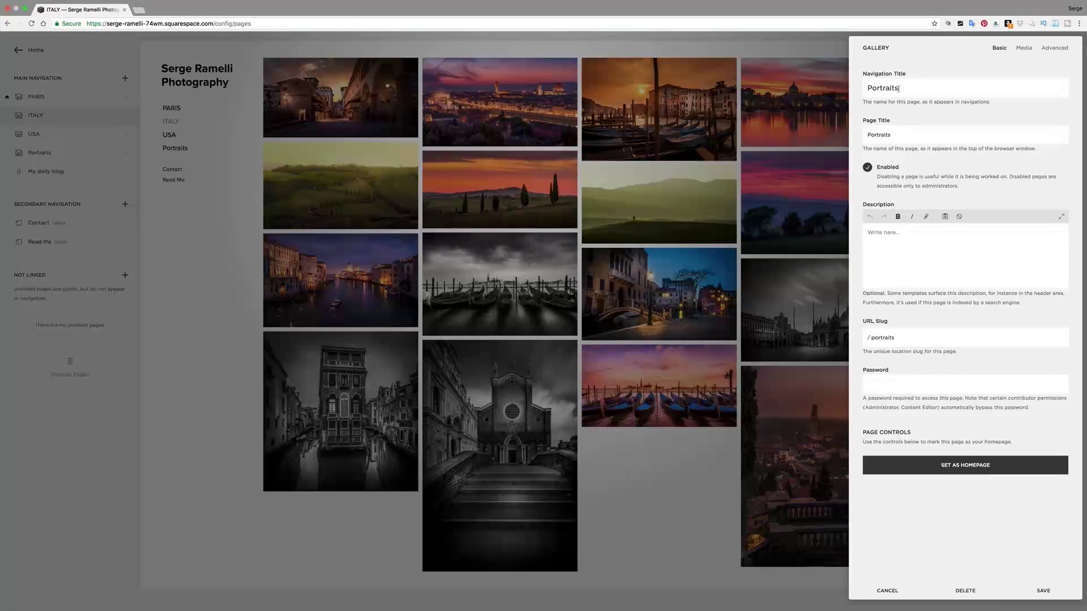
{"action": "double_click", "coordinate": [909, 91]}
{"action": "type", "text": "PORTRAITS"}
{"action": "left_click", "coordinate": [1043, 591]}
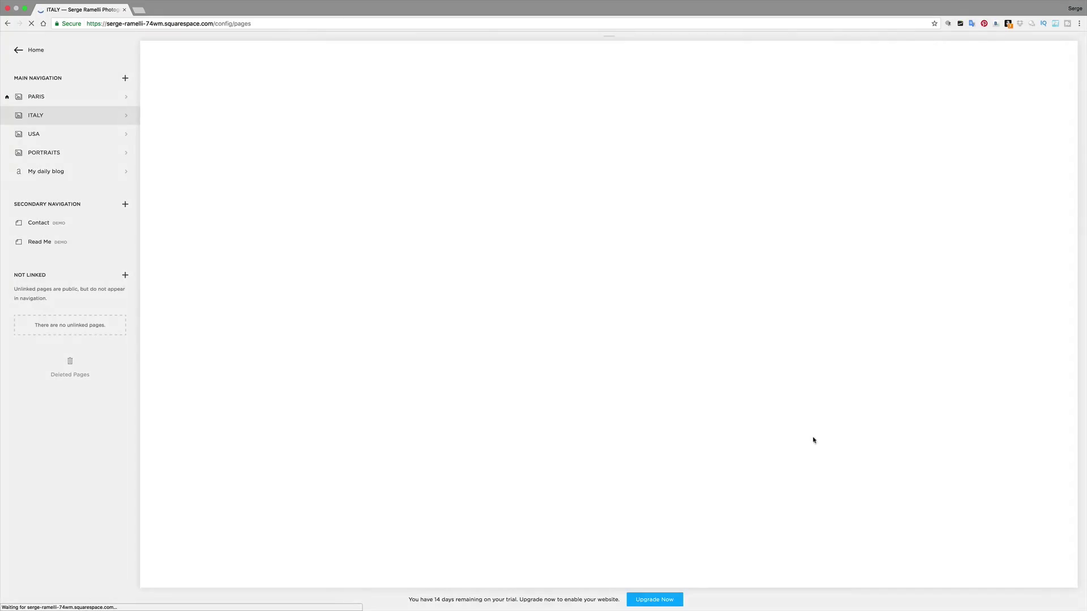
{"action": "left_click", "coordinate": [13, 155]}
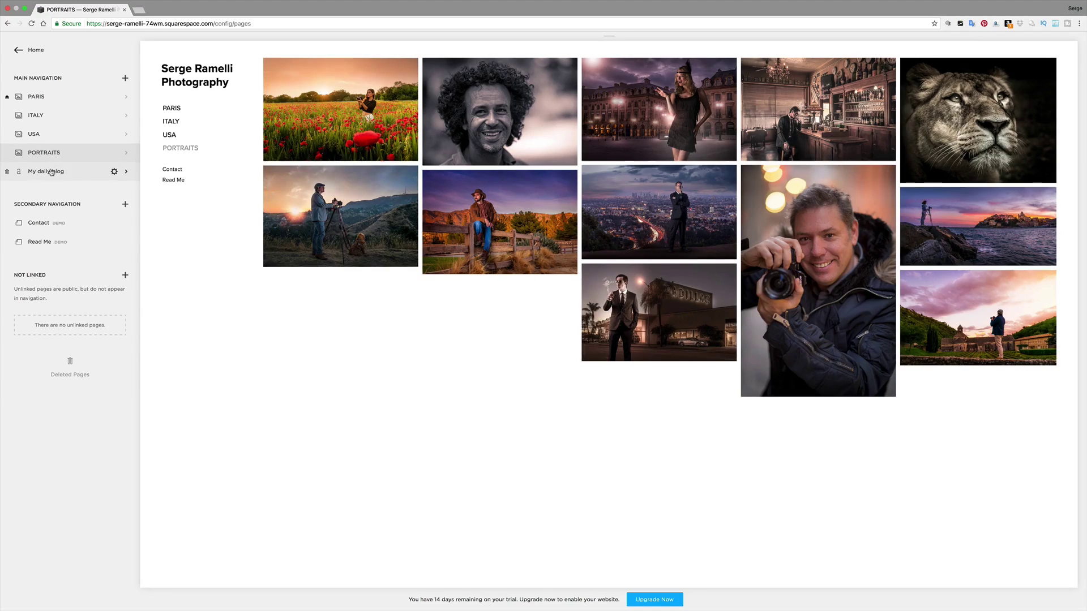
- Rename the "My daily blog" page's navigation title to "BLOG" in its settings and save
{"action": "left_click", "coordinate": [51, 171]}
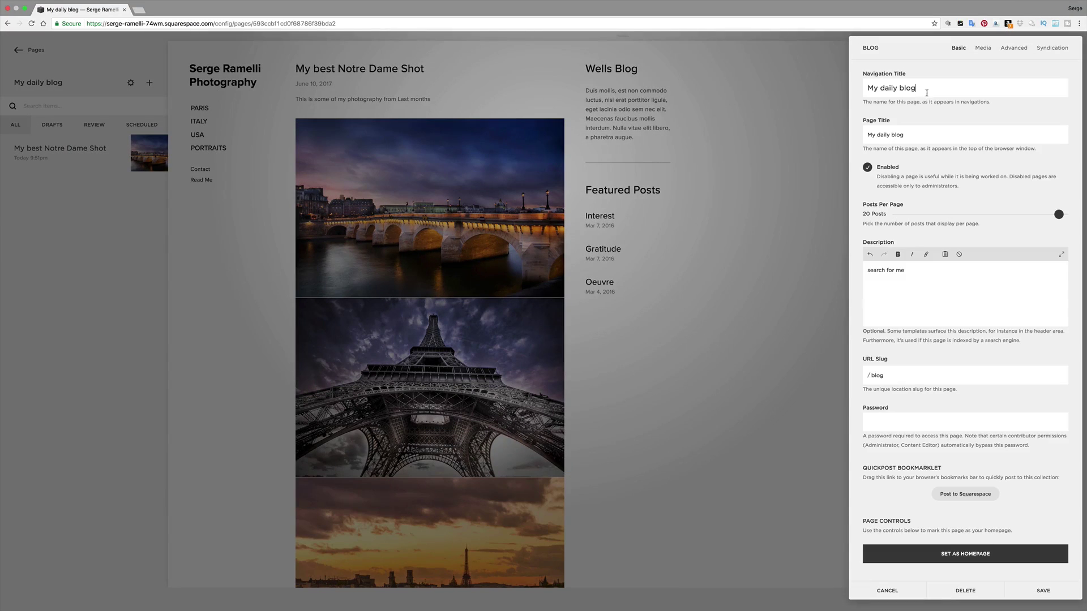
{"action": "left_click_drag", "start_coordinate": [927, 93], "coordinate": [845, 85]}
{"action": "type", "text": "BLOG"}
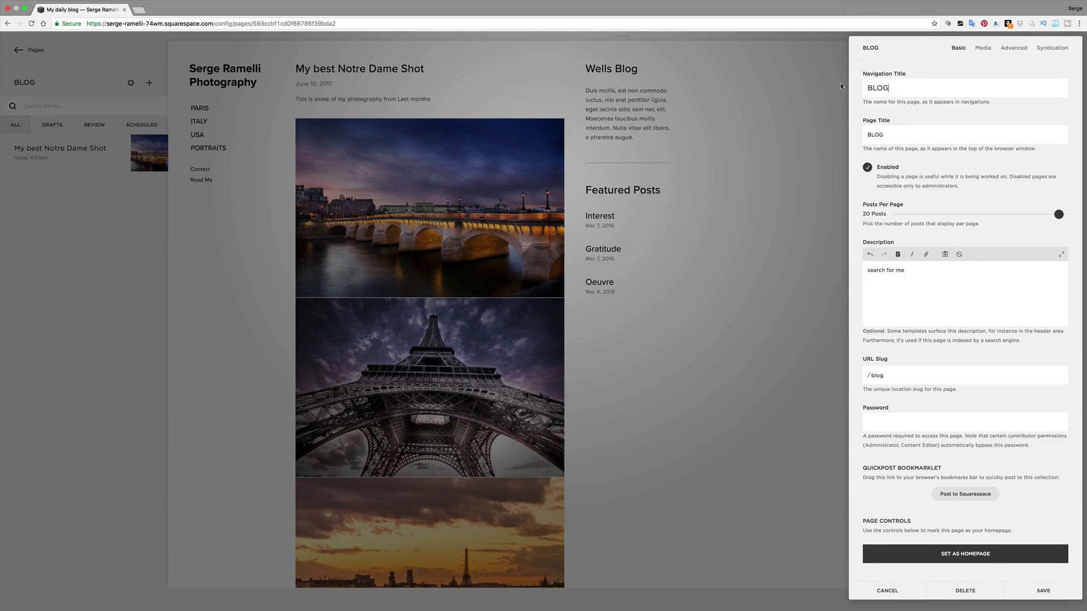
{"action": "left_click", "coordinate": [1043, 590]}
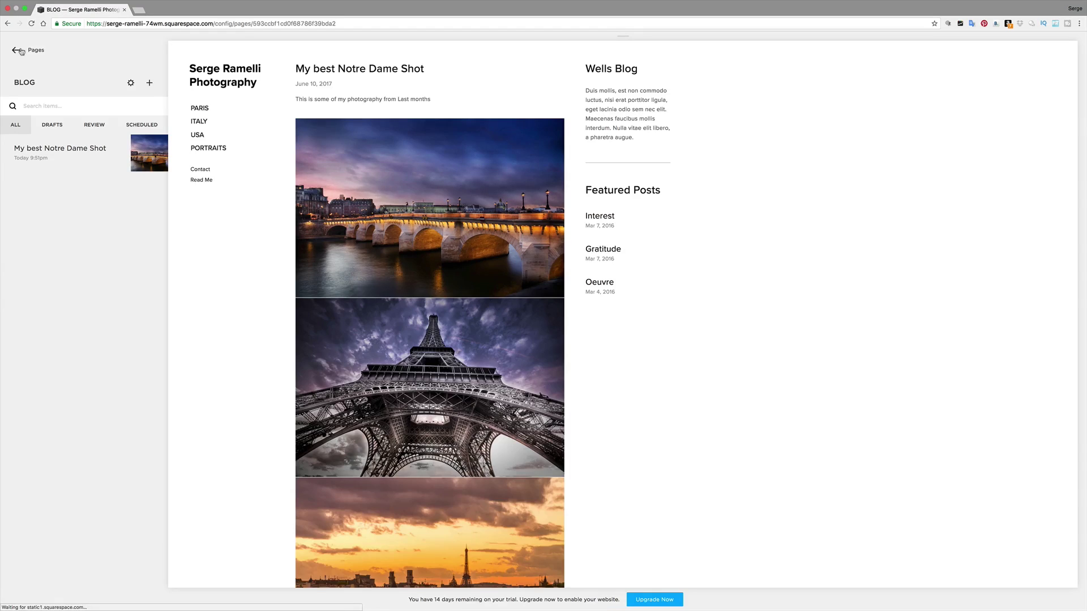
- Preview the blog page full-screen to check the site navigation, and return to the page list
{"action": "left_click", "coordinate": [17, 50]}
{"action": "left_click", "coordinate": [146, 44]}
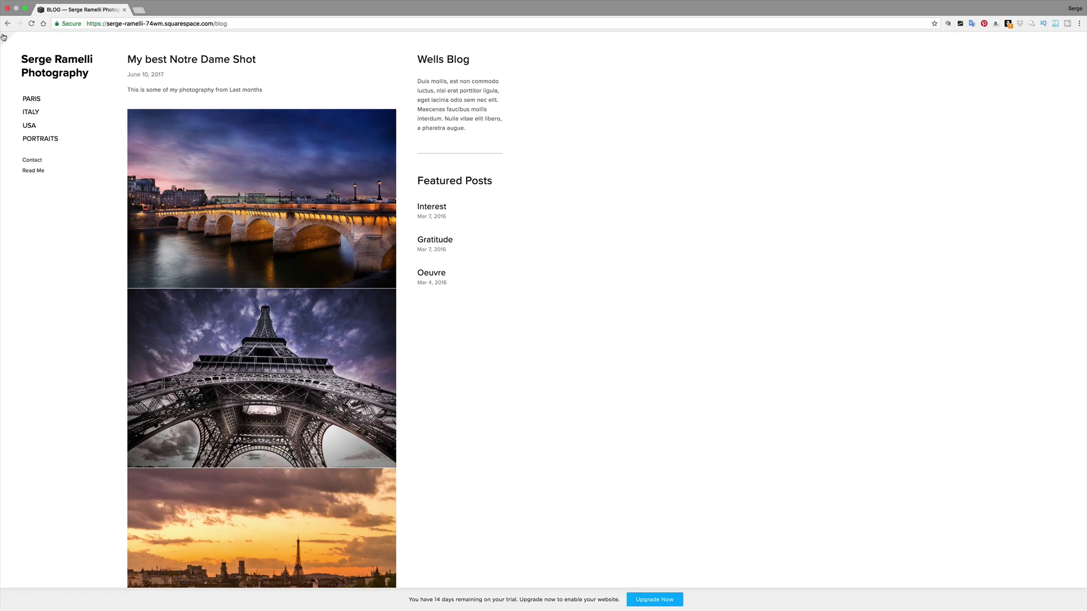
{"action": "left_click", "coordinate": [5, 37]}
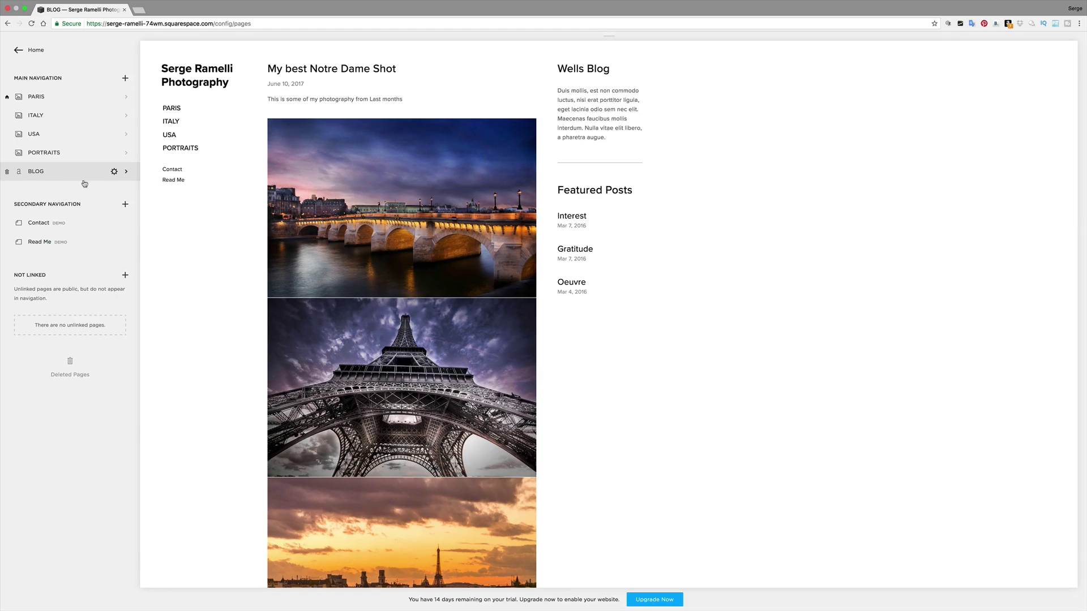
- Create a main-navigation page titled "About me" using the About 1 starter layout and open it for editing
{"action": "left_click", "coordinate": [125, 78]}
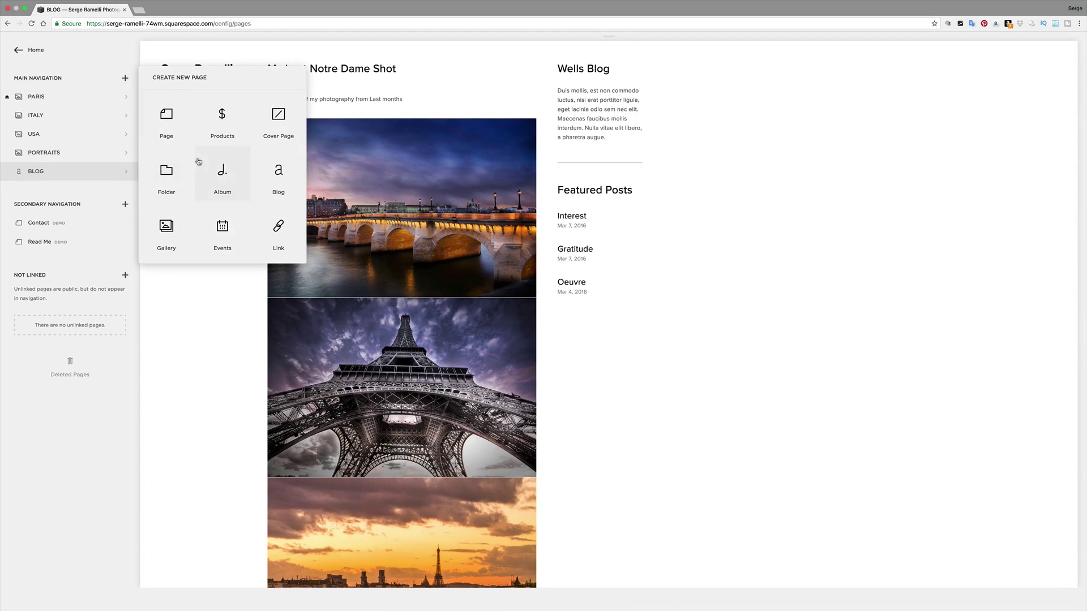
{"action": "left_click", "coordinate": [173, 122]}
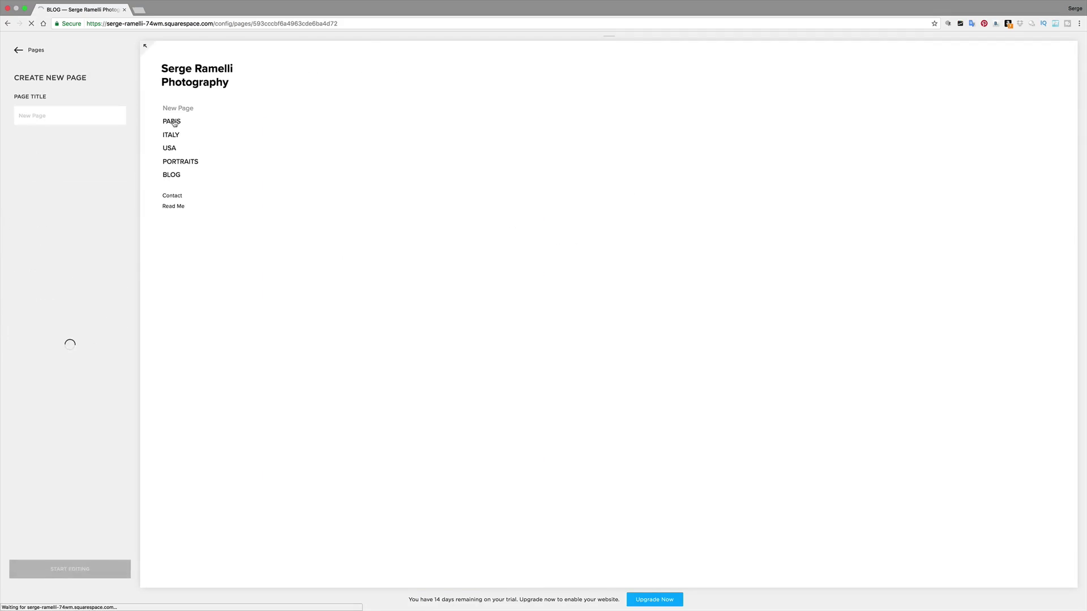
{"action": "type", "text": "ABout me"}
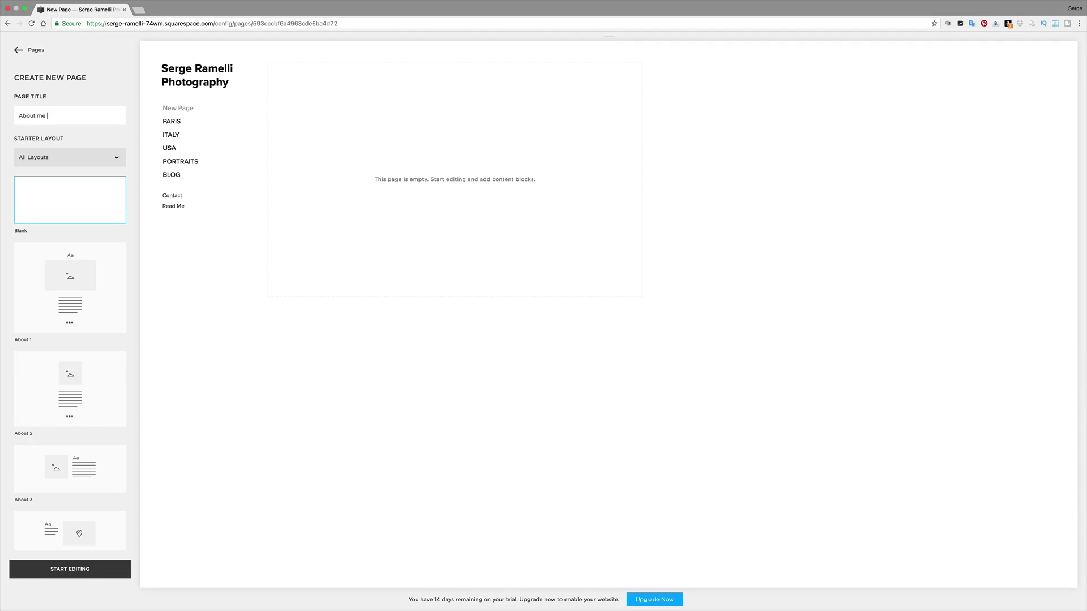
{"action": "left_click", "coordinate": [68, 158]}
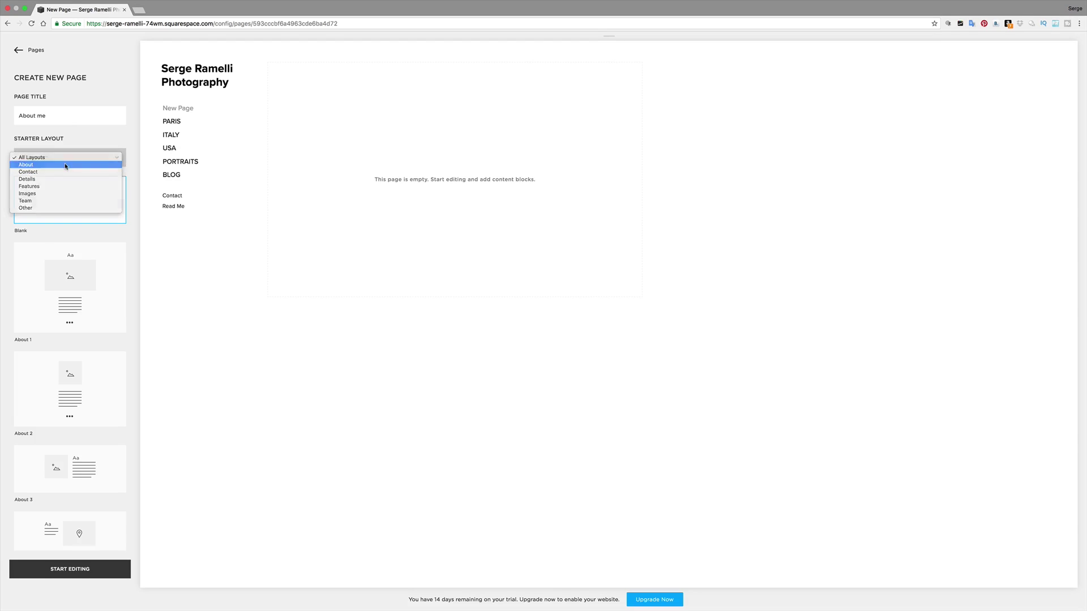
{"action": "left_click", "coordinate": [66, 165]}
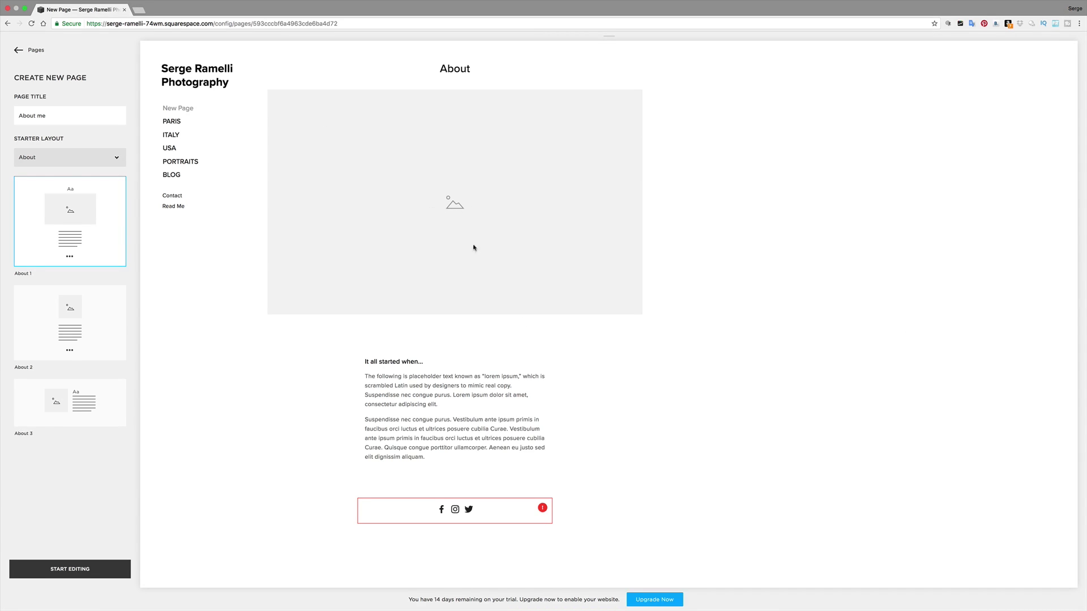
{"action": "left_click", "coordinate": [65, 570]}
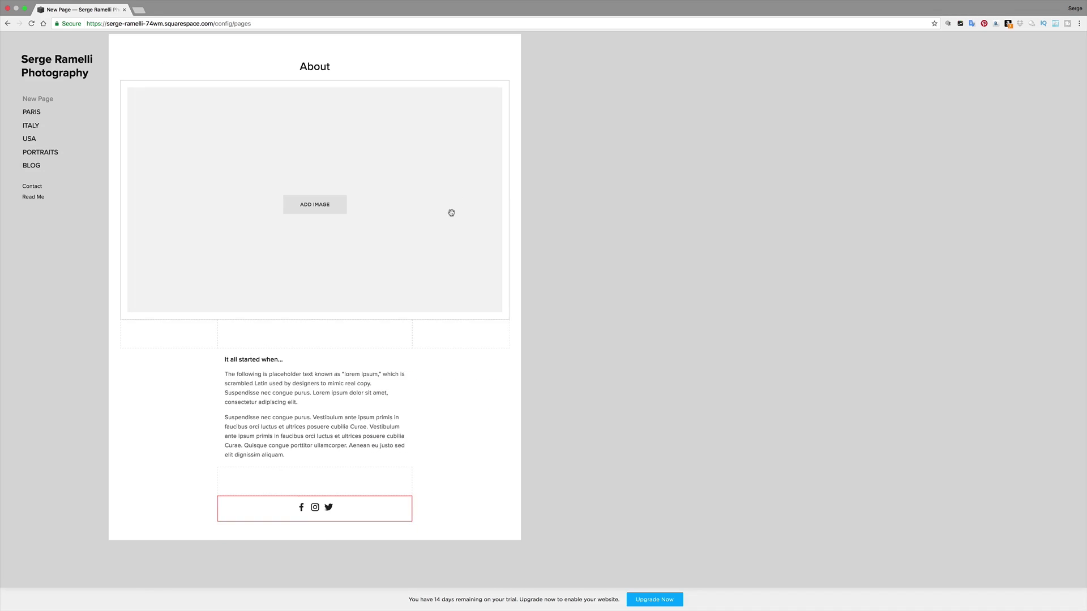
- Add the black-and-white-named portrait JPG from the Square Space Site 2017 folder to the About page's image block
{"action": "left_click", "coordinate": [315, 204]}
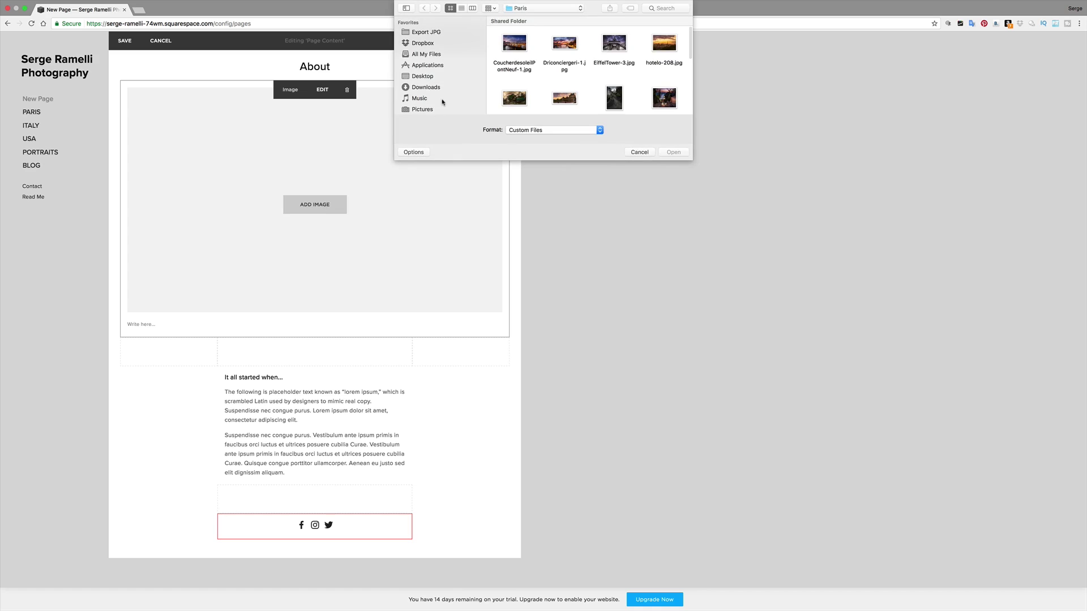
{"action": "left_click", "coordinate": [524, 9]}
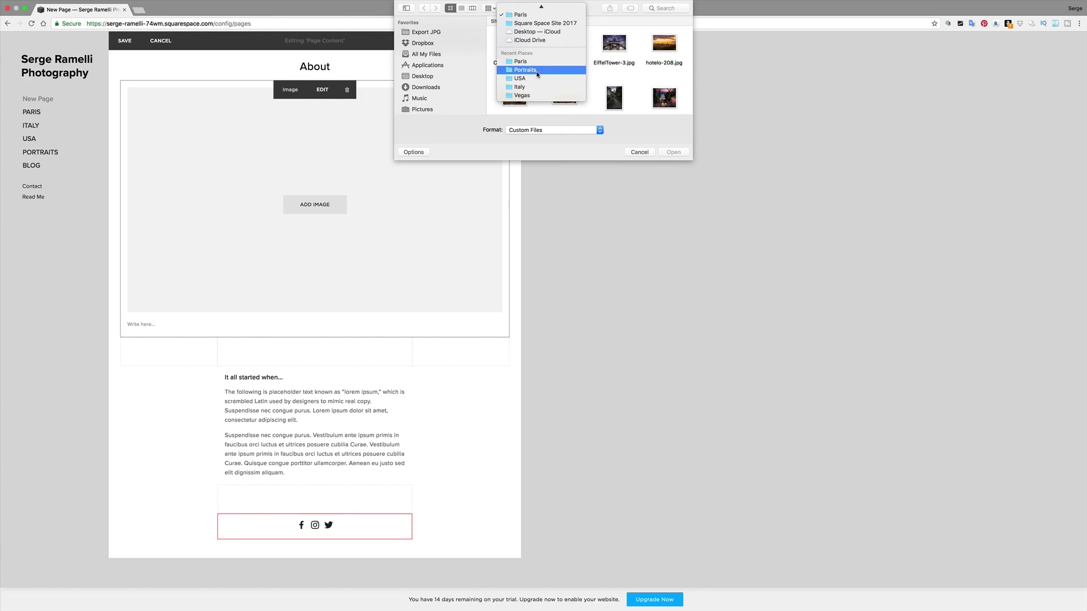
{"action": "left_click", "coordinate": [525, 69]}
{"action": "left_click", "coordinate": [467, 8]}
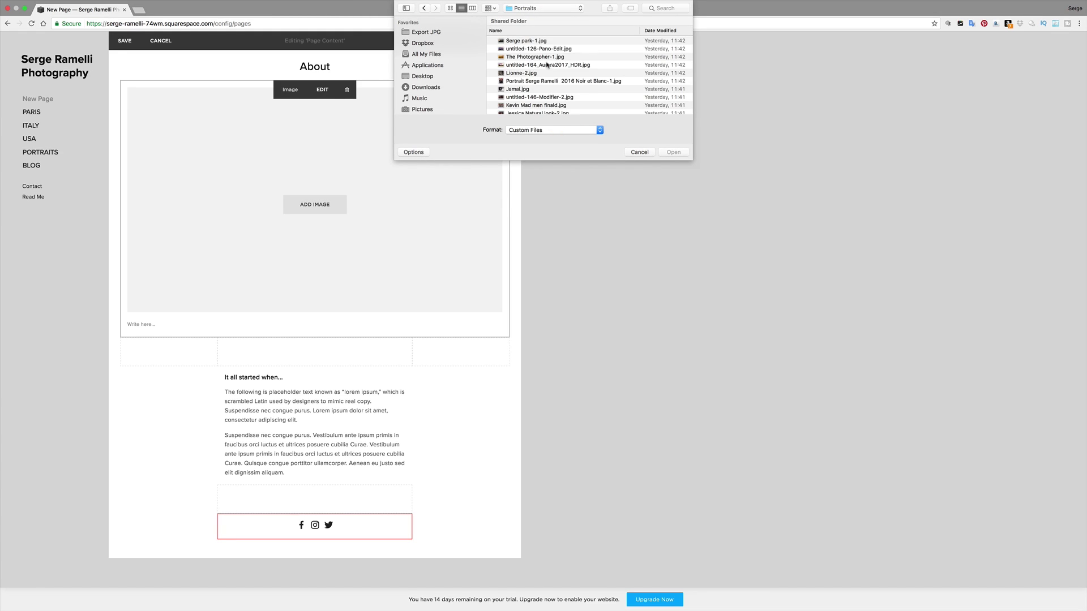
{"action": "left_click", "coordinate": [472, 8]}
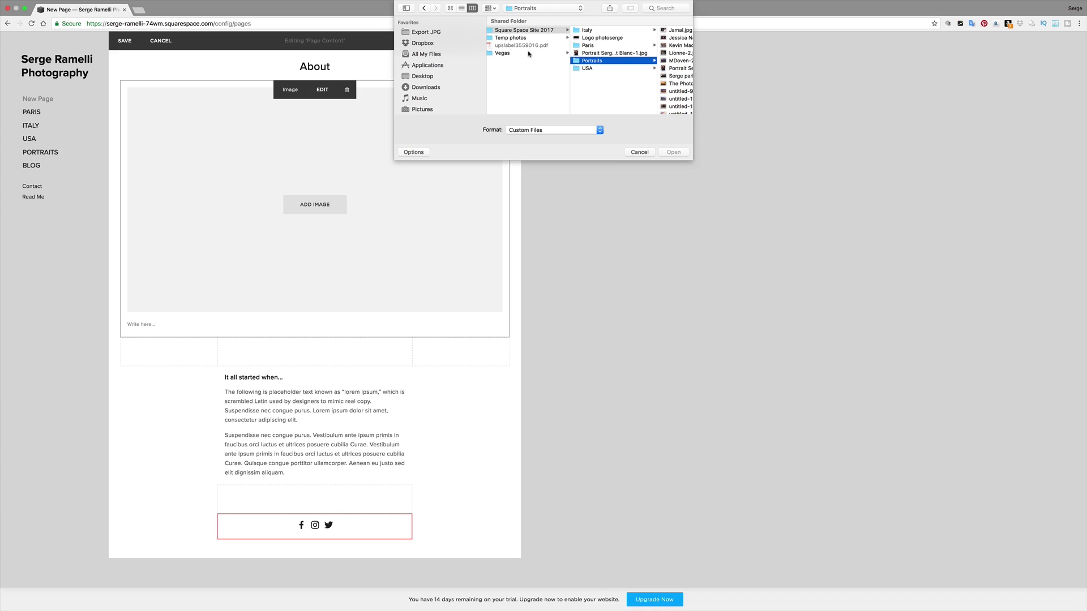
{"action": "double_click", "coordinate": [599, 52]}
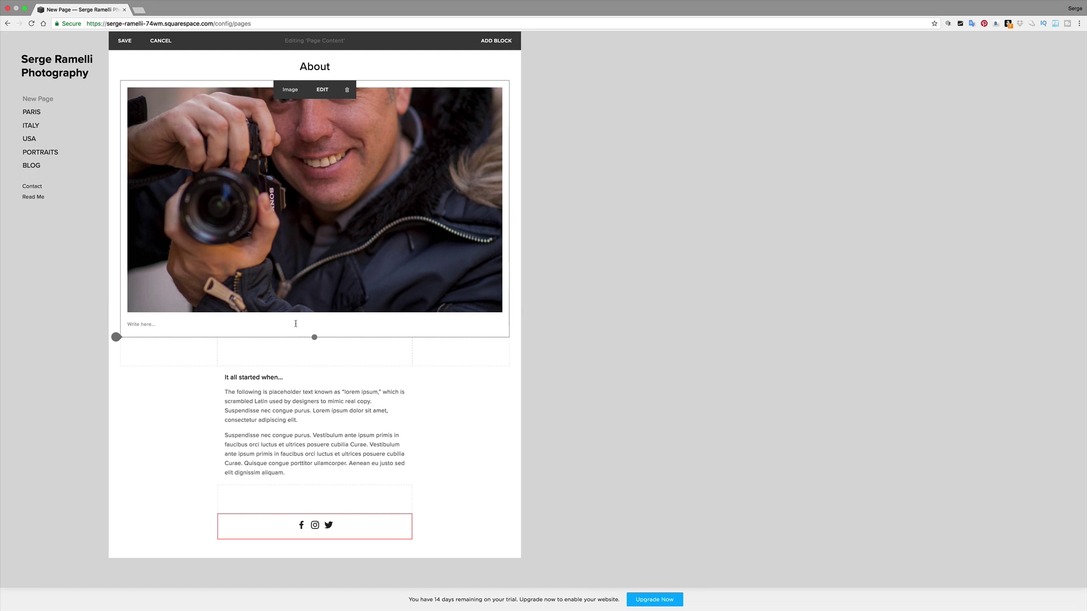
- Place the portrait image block beside the About heading at half the content width, and shorten it to a landscape crop
{"action": "left_click_drag", "start_coordinate": [314, 336], "coordinate": [314, 455]}
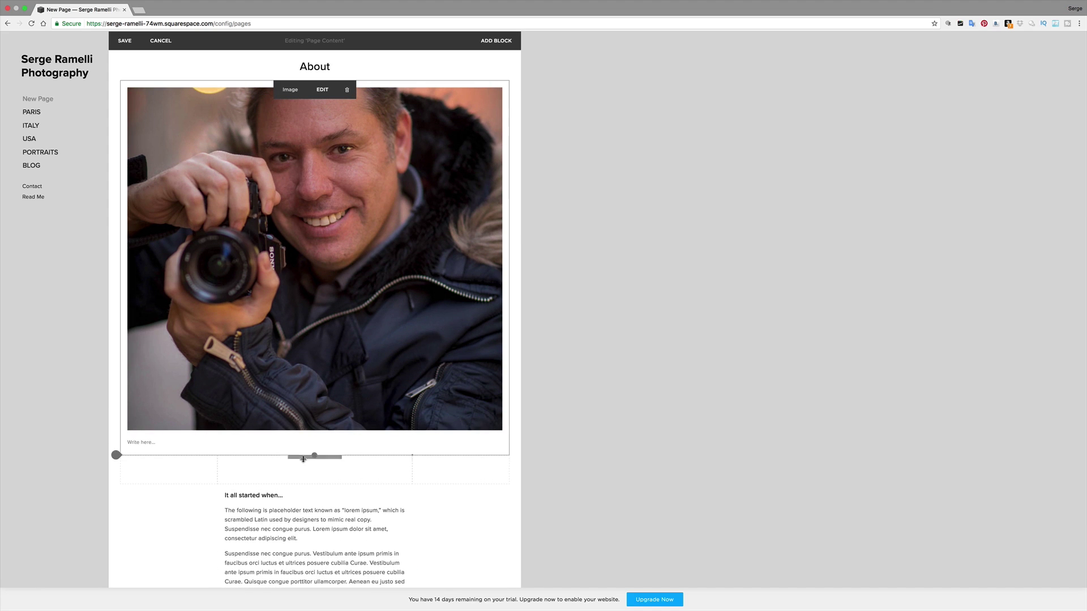
{"action": "left_click_drag", "start_coordinate": [314, 456], "coordinate": [310, 504]}
{"action": "left_click_drag", "start_coordinate": [508, 498], "coordinate": [506, 170]}
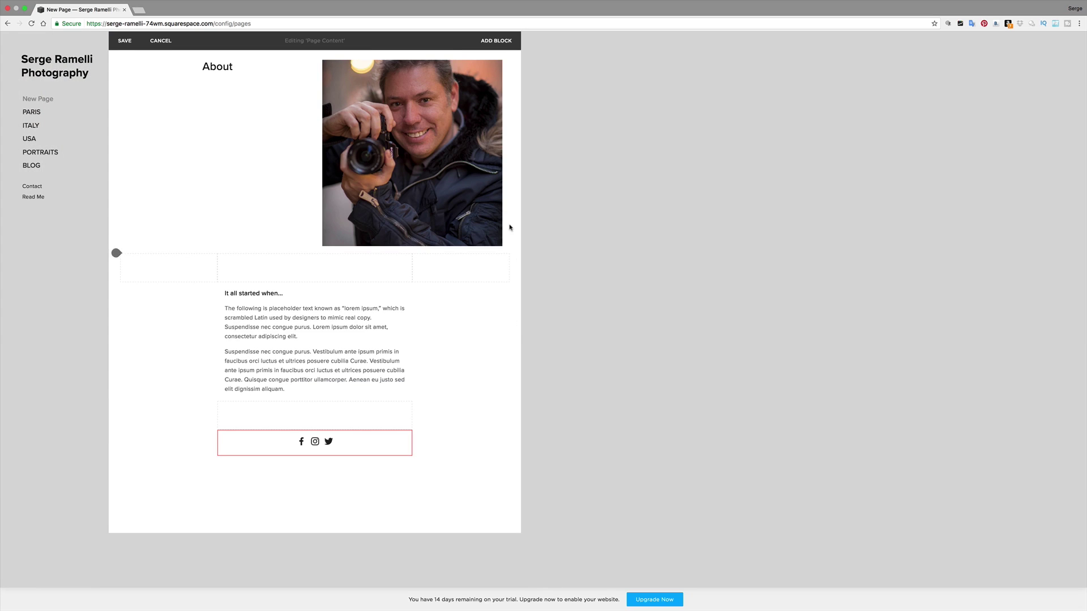
{"action": "left_click_drag", "start_coordinate": [315, 195], "coordinate": [255, 193]}
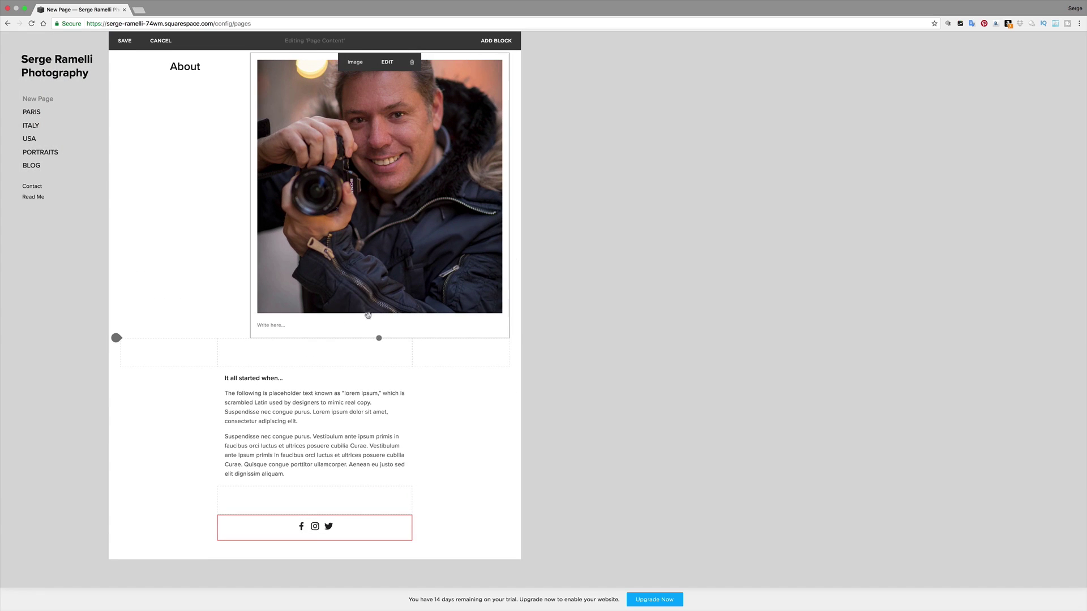
{"action": "left_click_drag", "start_coordinate": [379, 338], "coordinate": [378, 290]}
{"action": "left_click_drag", "start_coordinate": [254, 166], "coordinate": [316, 166]}
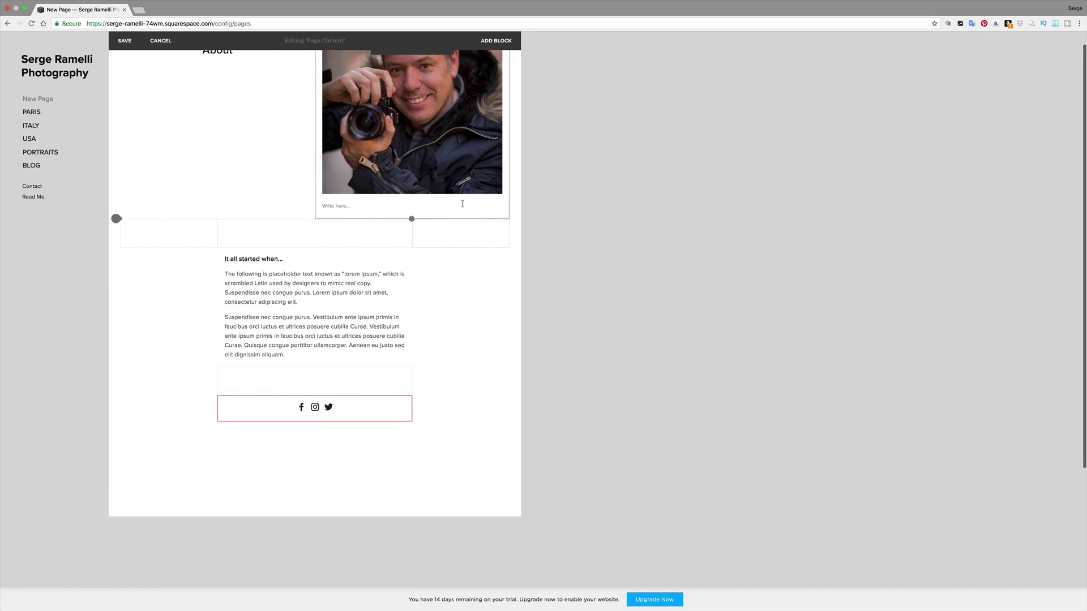
{"action": "left_click_drag", "start_coordinate": [433, 149], "coordinate": [434, 170]}
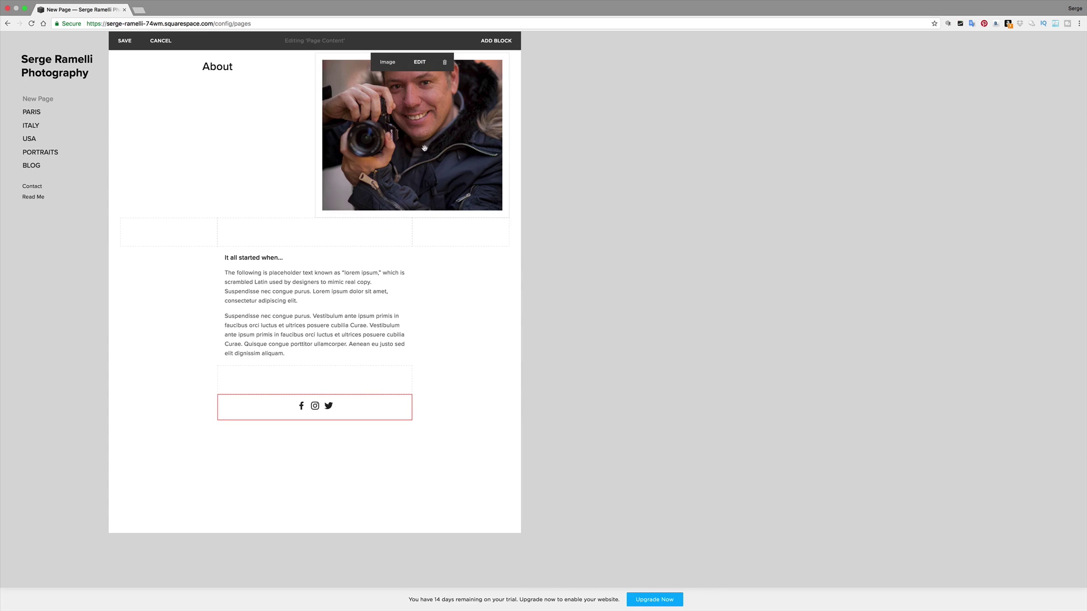
- Move the portrait's focal point up onto the face in the image settings and apply it
{"action": "left_click", "coordinate": [424, 67]}
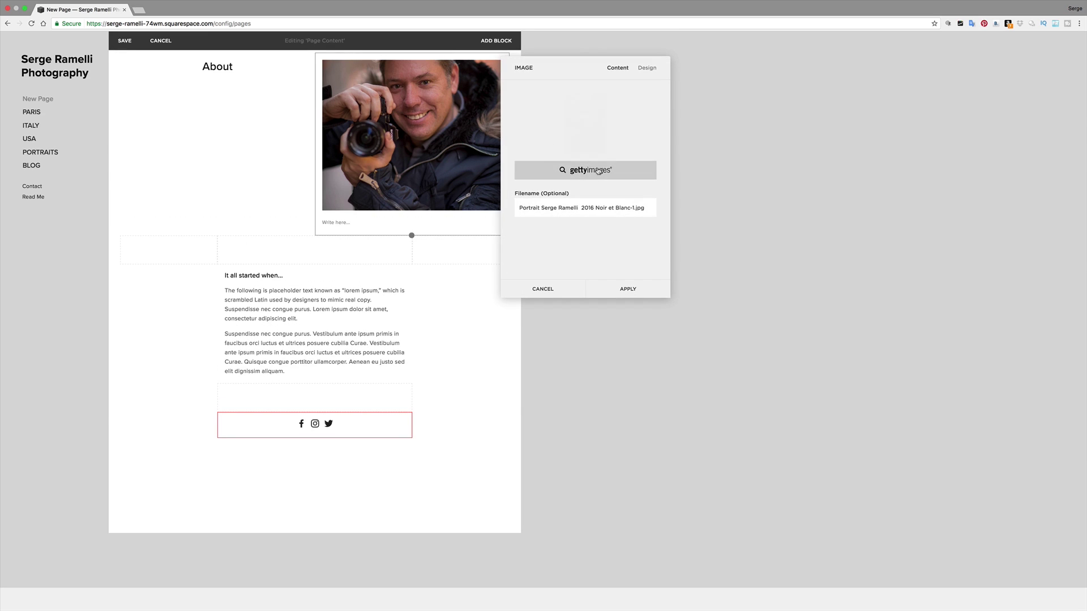
{"action": "left_click_drag", "start_coordinate": [586, 122], "coordinate": [588, 109]}
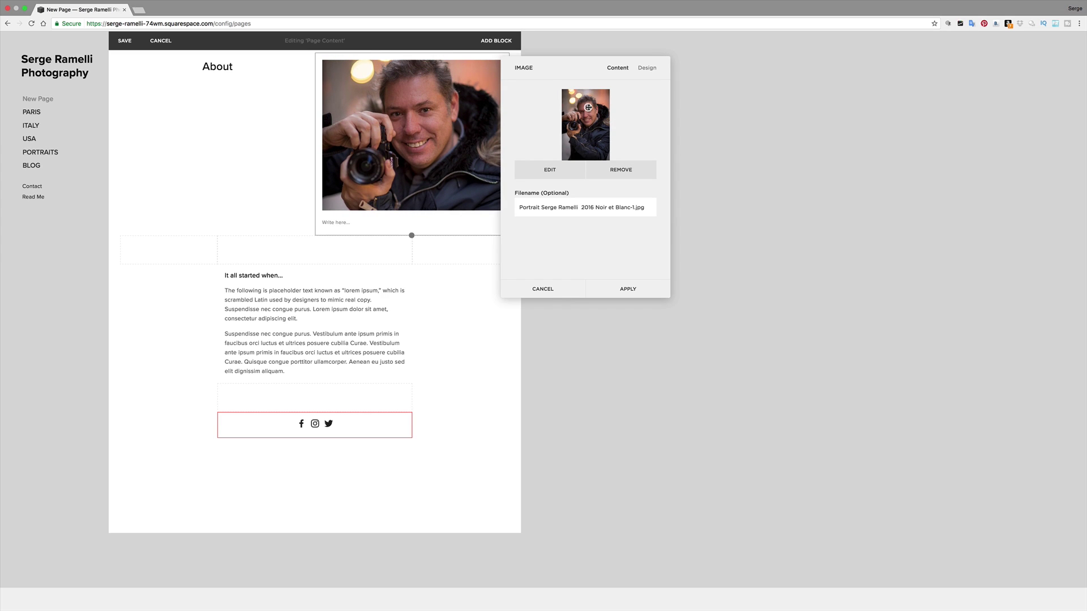
{"action": "left_click", "coordinate": [635, 290]}
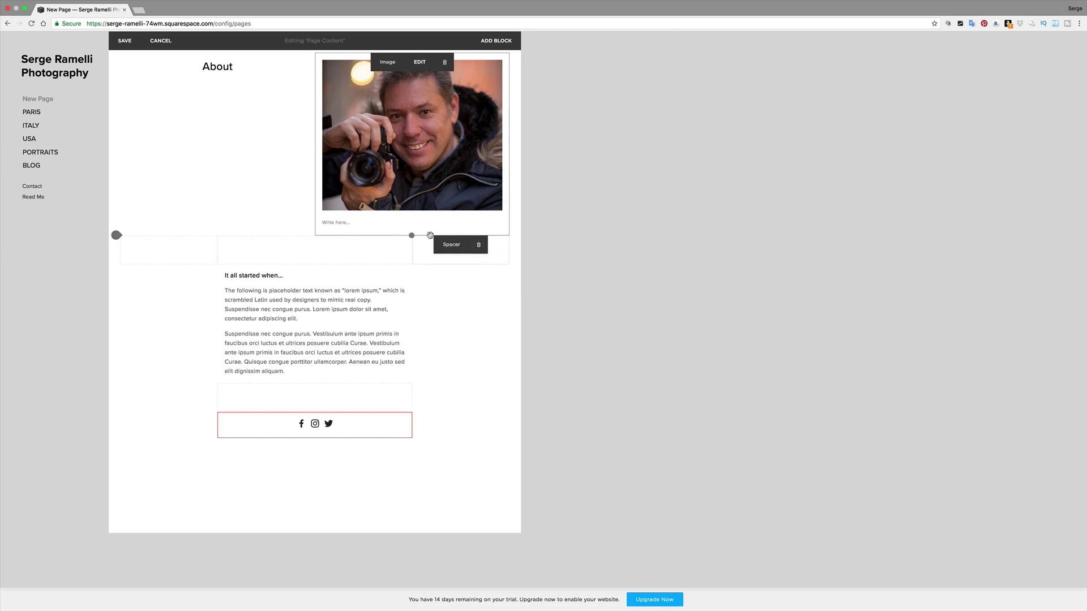
- Replace the placeholder paragraphs under "It all started when..." with the biography beginning "As a landscape and urban photographer I'm happy to say"
{"action": "left_click", "coordinate": [271, 296]}
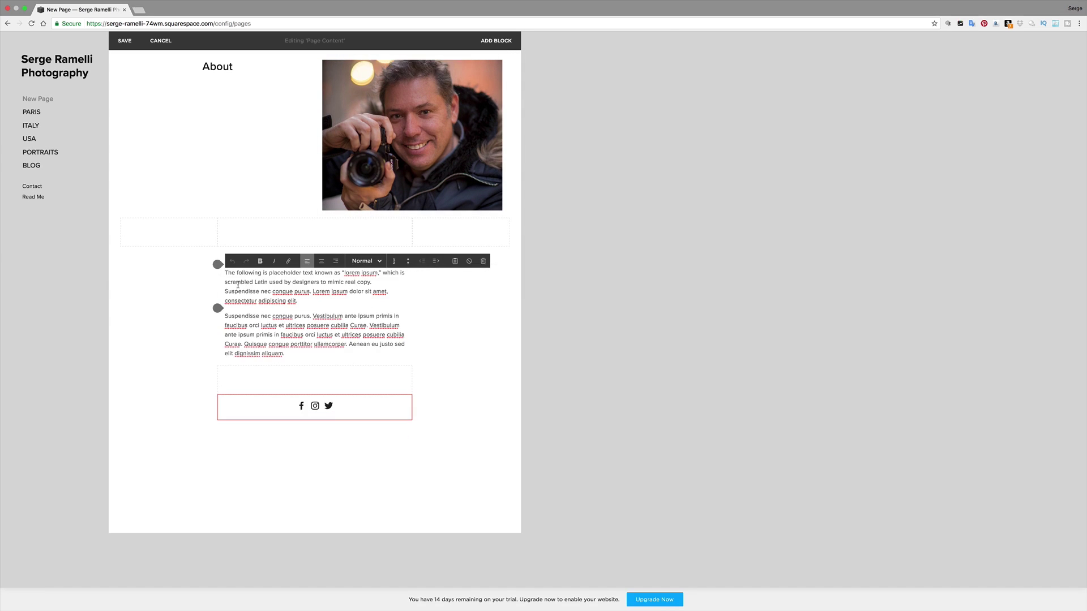
{"action": "key", "text": "super+a"}
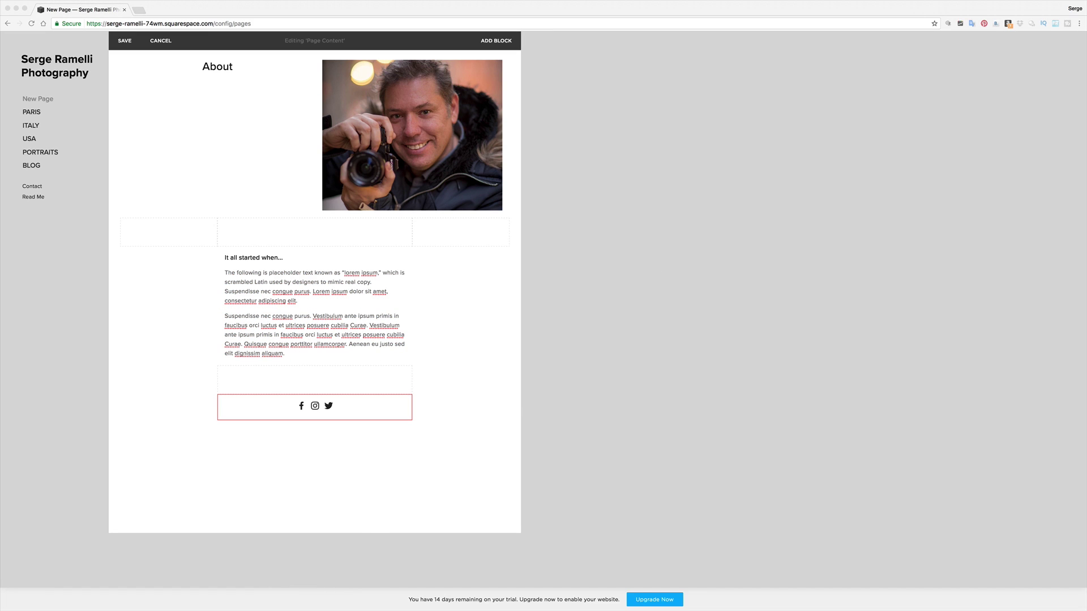
{"action": "left_click", "coordinate": [364, 356]}
{"action": "type", "text": "As a landscape and urban photographer I'm happy to say that today I have accomplished a few things that I'm proud of: - My fine art photographies are being sold in one of the largest gallery networks in the world called Yellow Korner. They have have 85 galleries around the world, you can see my work and the locations here: http://www.yellowkorner.com/artistes/325/serge-ramelli.aspx - With the Publisher Teneues I have published a coffee table book on Paris and one on New York. The sales have been good all over the world, you can see this here: http://photoserge.com/portfolio - I host a Youtube Channel that has over 310 000 subscribers. Making it the number one channel on Lightroom in the world and number 4 on Photoshop and number 7 on photography in general: www.youtube.com/photoserge How did this all start? In 2005 a friend of mine showed me what you can do with Photoshop and turned an ok portrait into a magazine cover. I was amazed, since my earliest childhood I wanted to create art, images and videos. What I like about it, is that all it took to create a great piece of art was a camera and a software, the rest was up to my skills and imagination."}
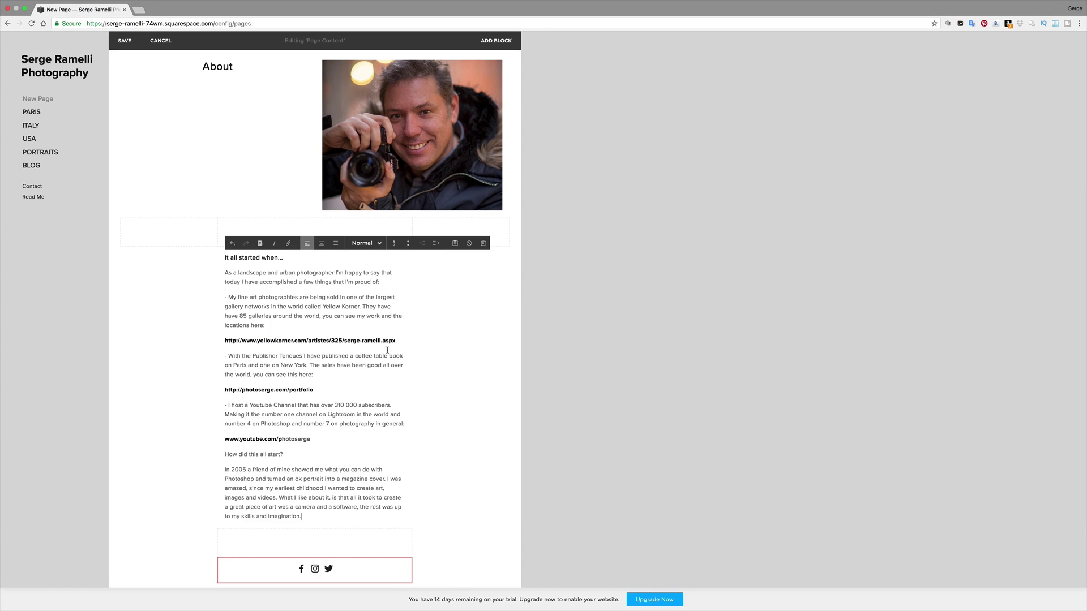
{"action": "scroll", "coordinate": [355, 505], "scroll_direction": "down", "scroll_amount": 3}
{"action": "scroll", "coordinate": [355, 506], "scroll_direction": "down", "scroll_amount": 1}
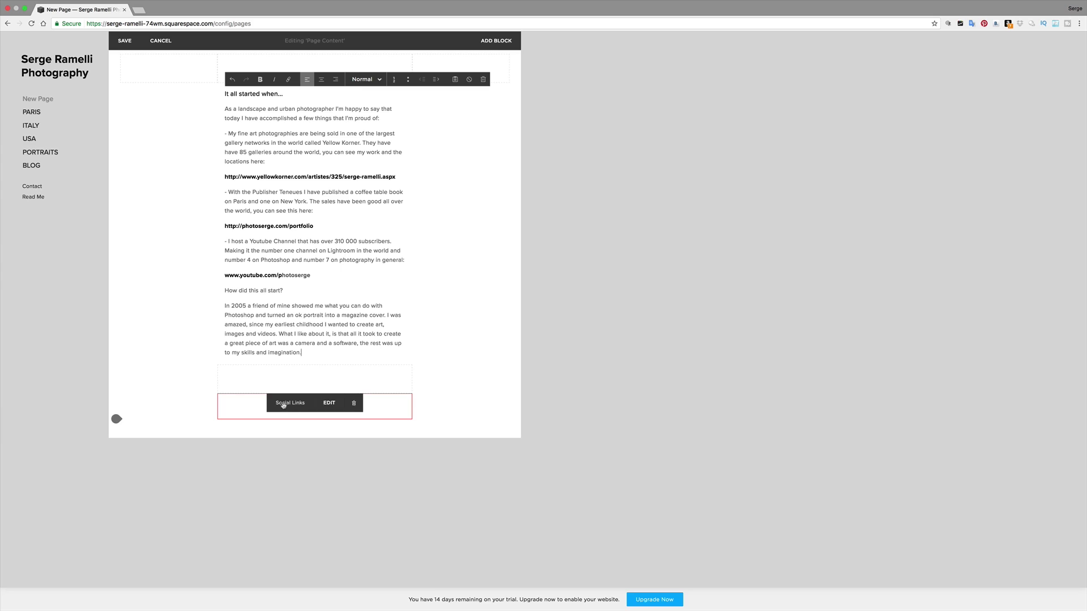
{"action": "mouse_move", "coordinate": [208, 367]}
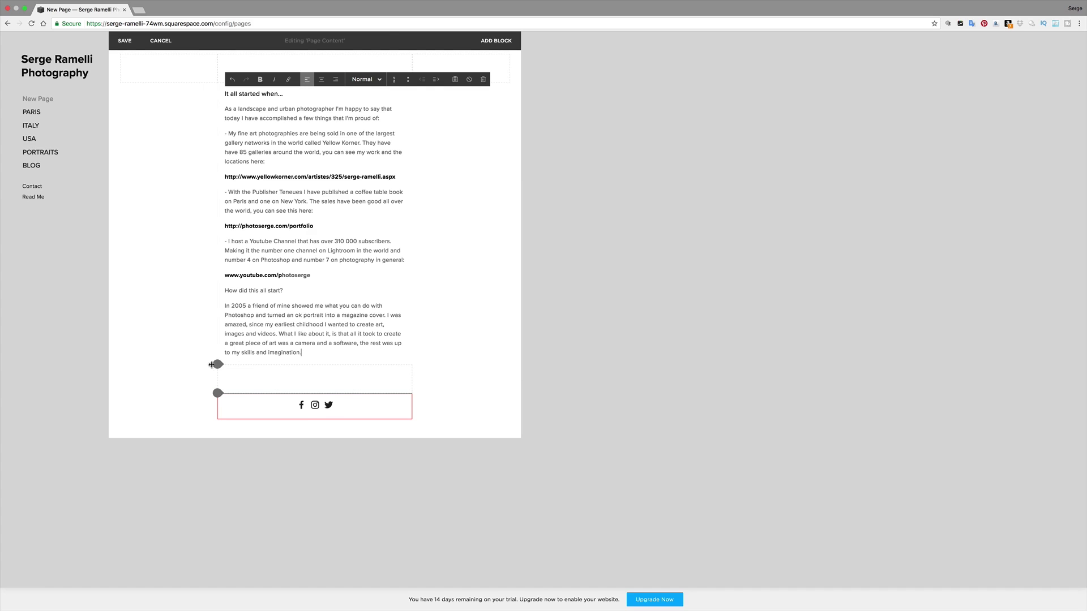
{"action": "left_click", "coordinate": [218, 365]}
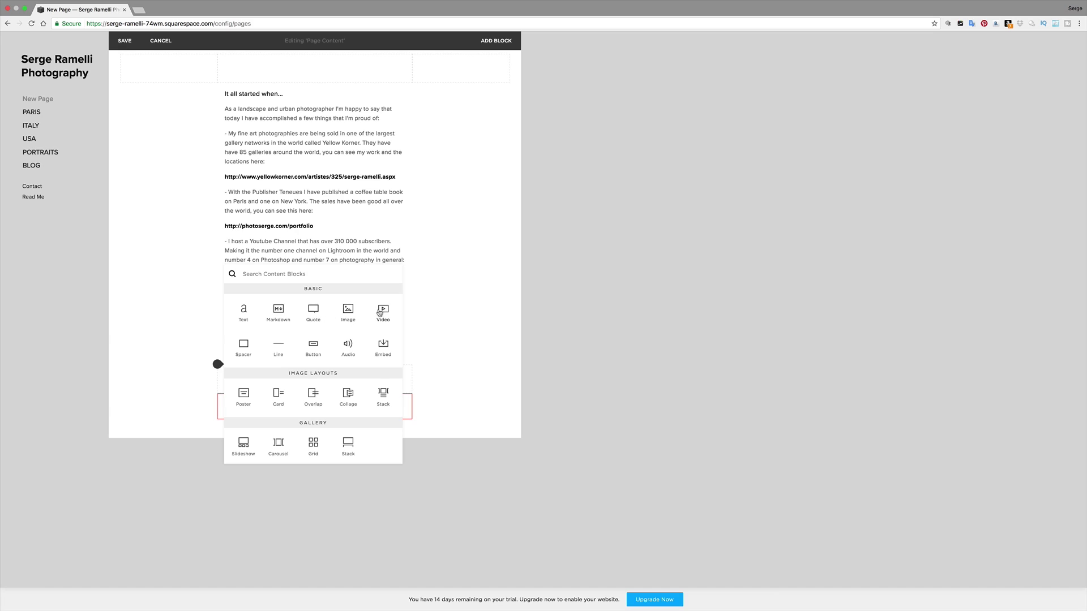
{"action": "left_click", "coordinate": [383, 311]}
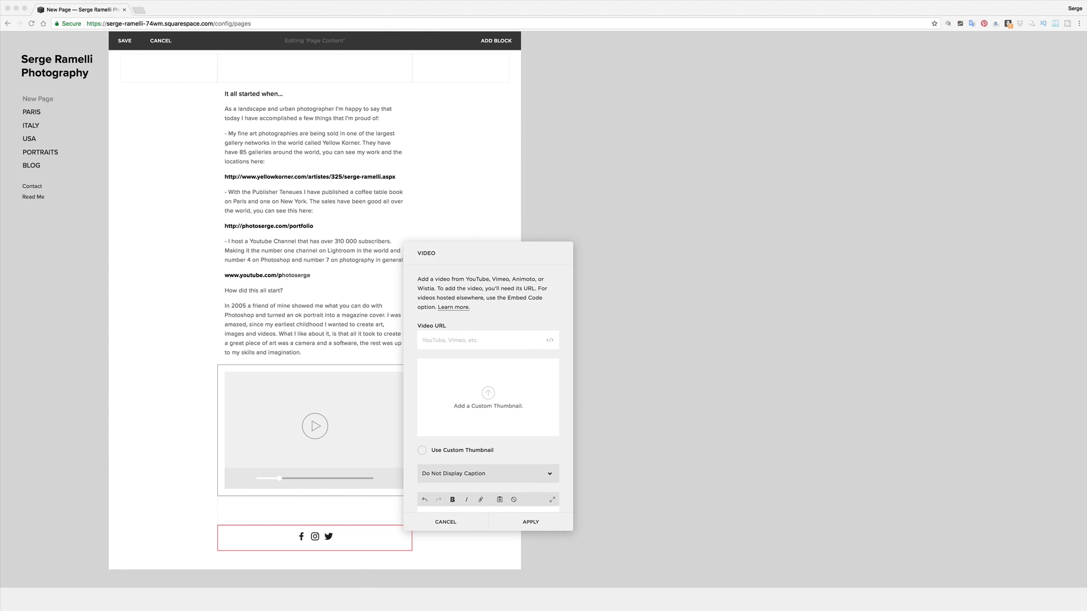
{"action": "left_click", "coordinate": [479, 340]}
{"action": "key", "text": "super+v"}
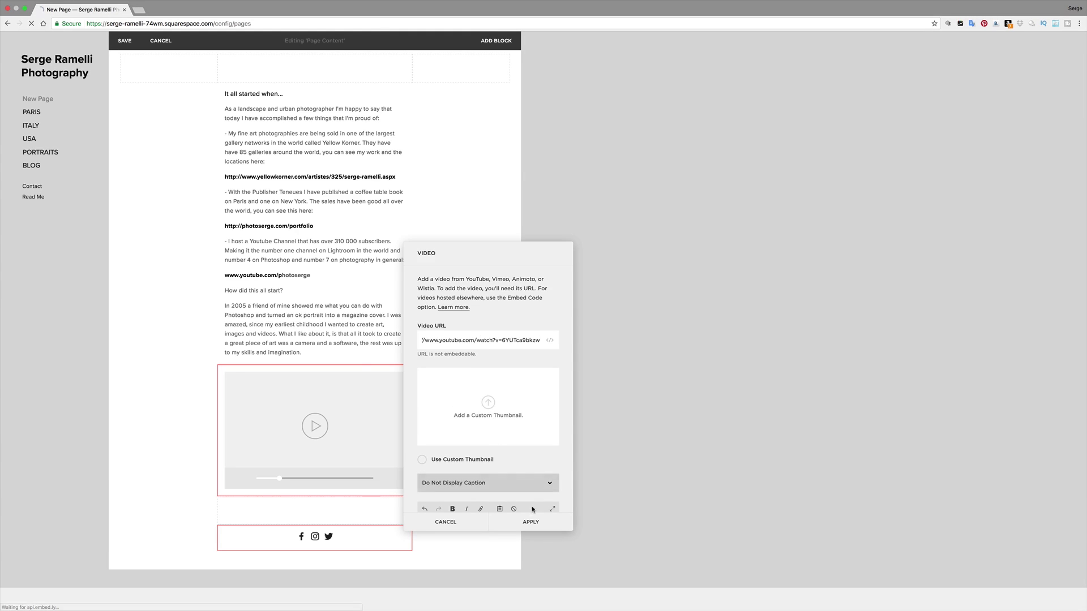
{"action": "left_click", "coordinate": [530, 522]}
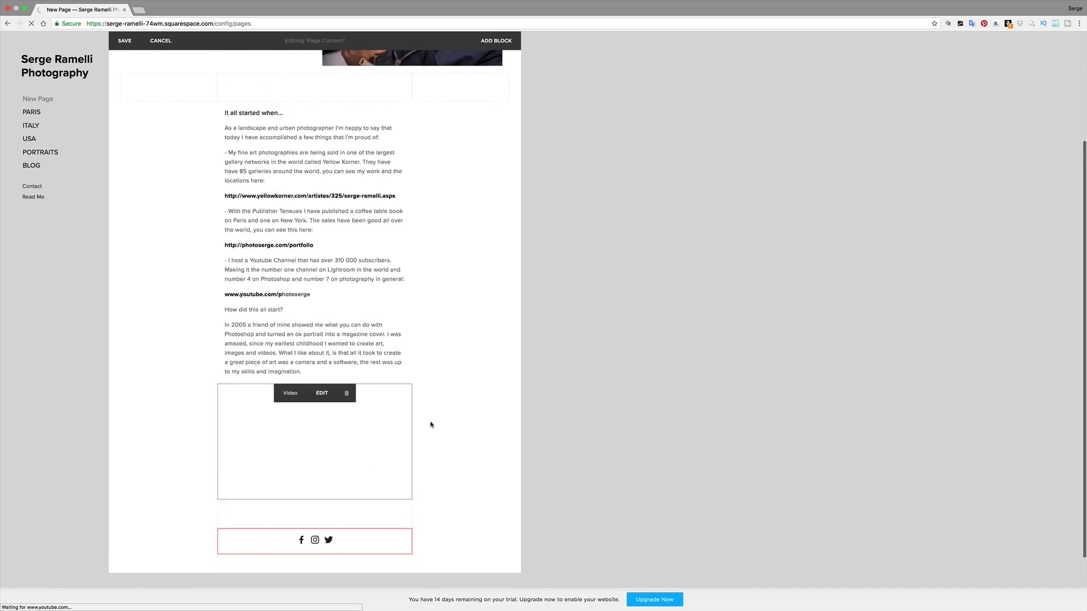
{"action": "scroll", "coordinate": [427, 402], "scroll_direction": "down", "scroll_amount": 5}
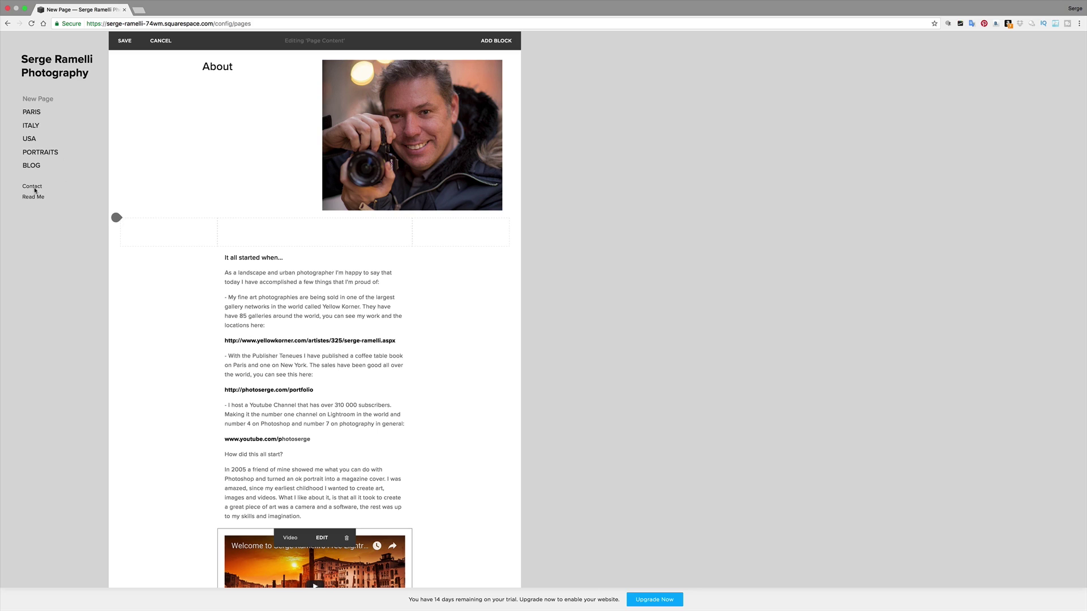
- Save the About page content and move the About me page below BLOG in the main navigation
{"action": "mouse_move", "coordinate": [135, 59]}
{"action": "left_click", "coordinate": [125, 41]}
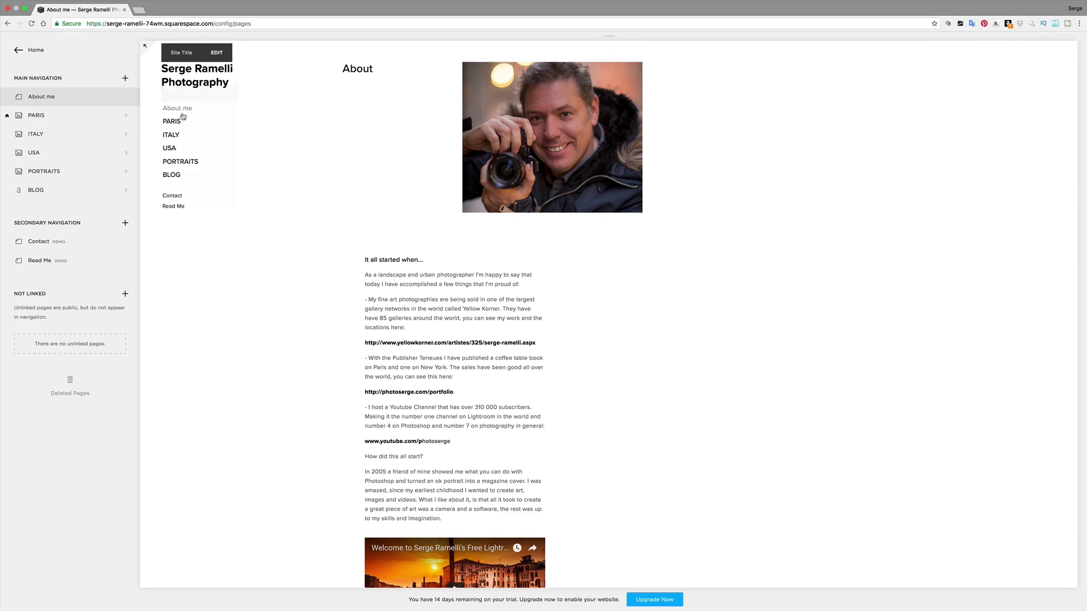
{"action": "left_click_drag", "start_coordinate": [56, 100], "coordinate": [58, 193]}
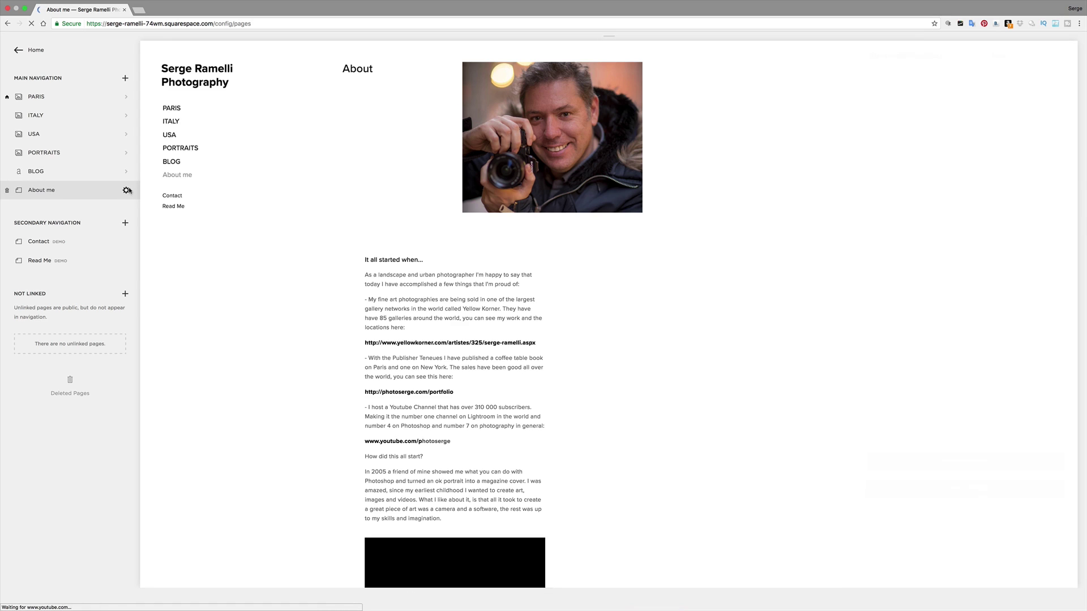
- Change the About me page's navigation title to "ABOUT ME" and save the page settings
{"action": "left_click", "coordinate": [126, 190]}
{"action": "left_click_drag", "start_coordinate": [919, 82], "coordinate": [848, 84]}
{"action": "type", "text": "ABOUT ME"}
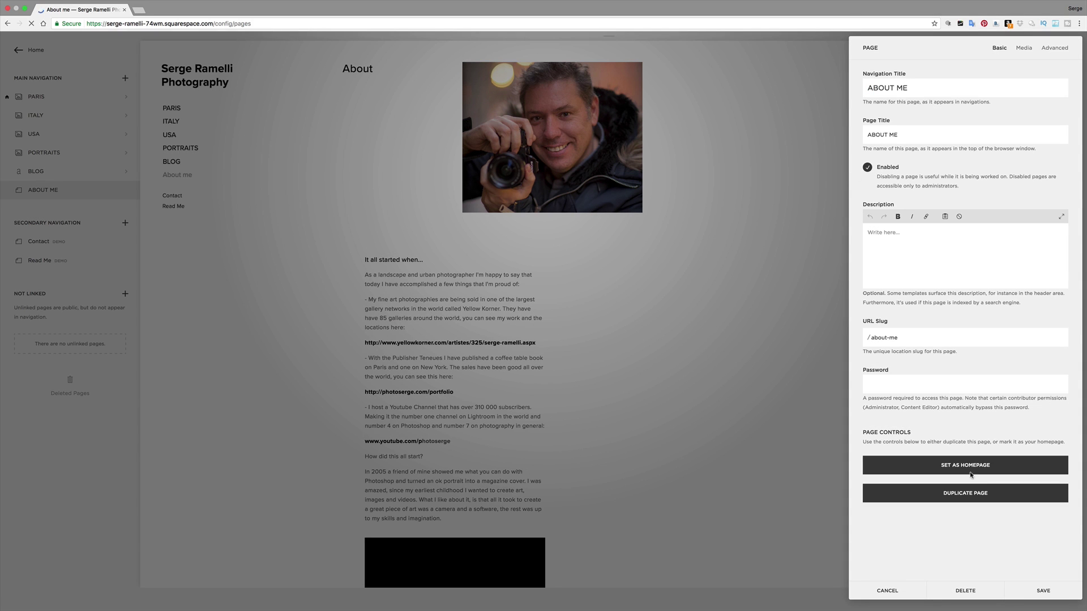
{"action": "left_click", "coordinate": [1044, 591]}
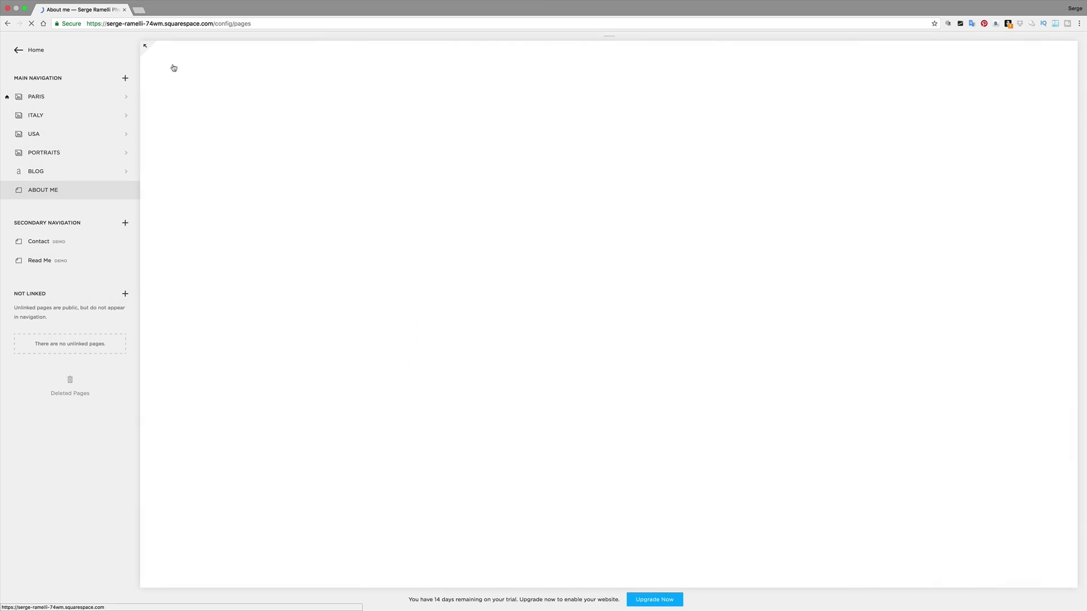
- Preview the site full screen, view its homepage gallery, and return to page management
{"action": "left_click", "coordinate": [145, 46]}
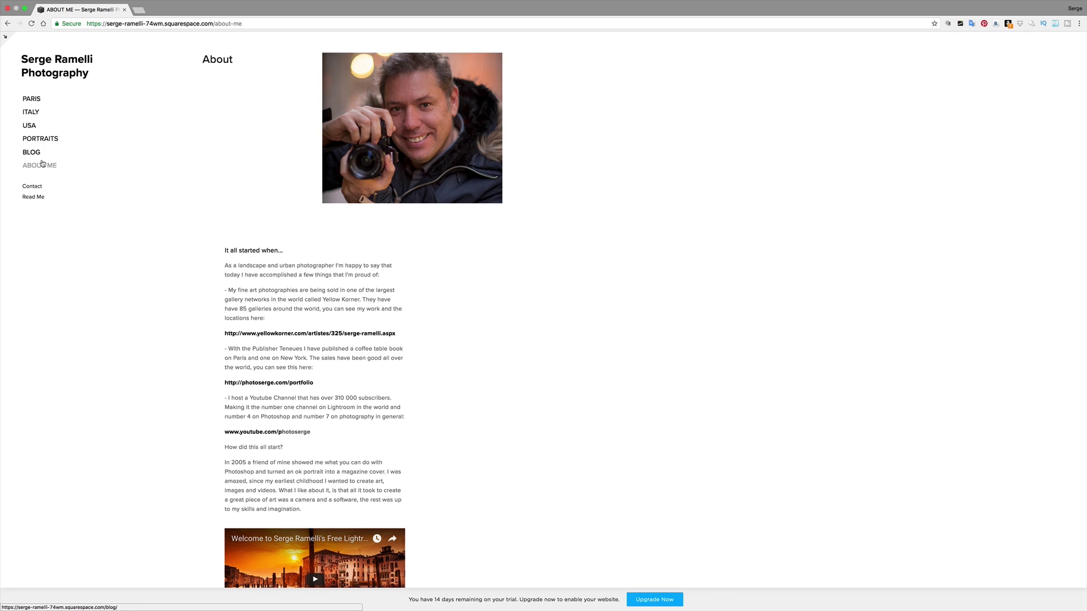
{"action": "left_click", "coordinate": [42, 67]}
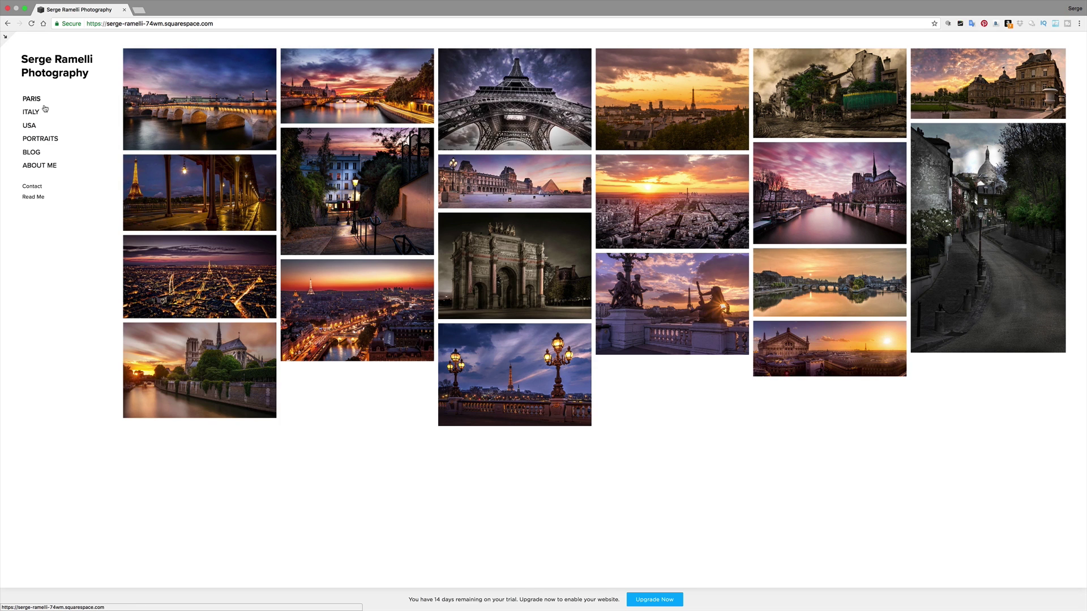
{"action": "left_click", "coordinate": [7, 37]}
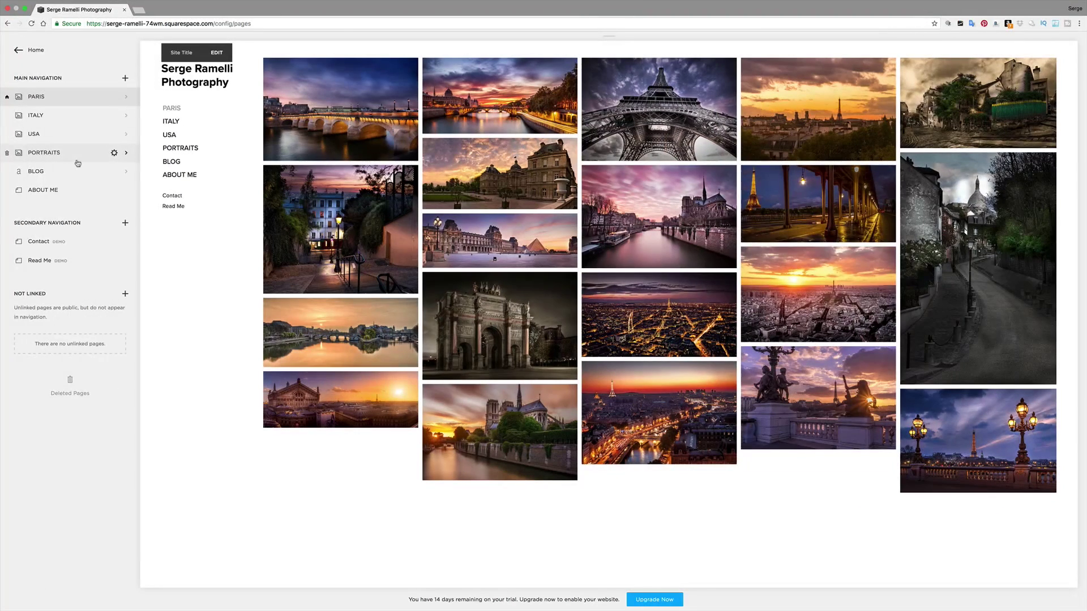
- Remove the demo pages Contact and Read Me from the secondary navigation
{"action": "left_click", "coordinate": [70, 243]}
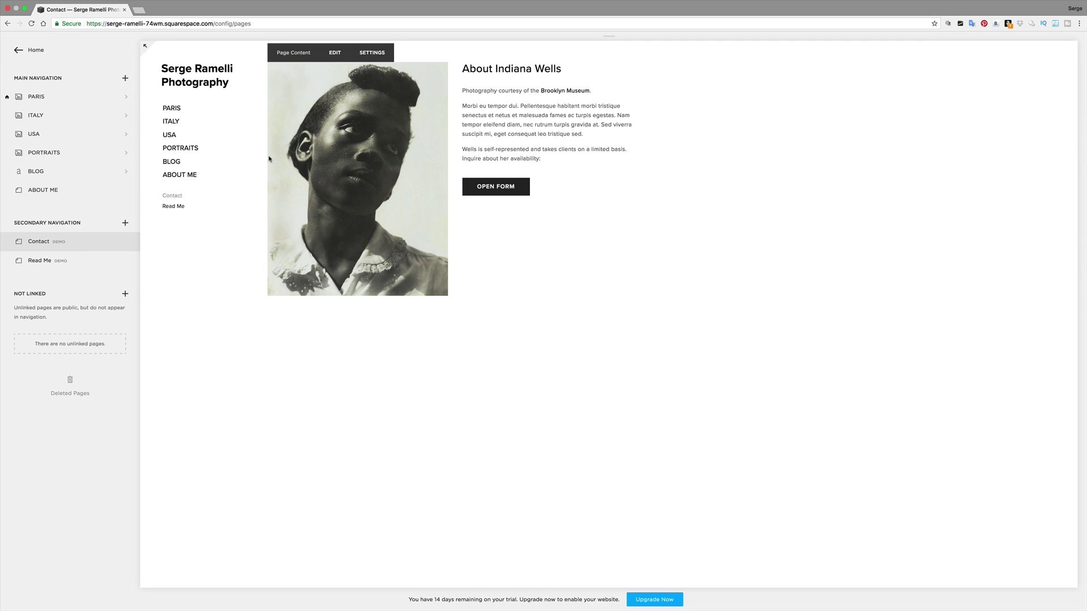
{"action": "left_click", "coordinate": [8, 243]}
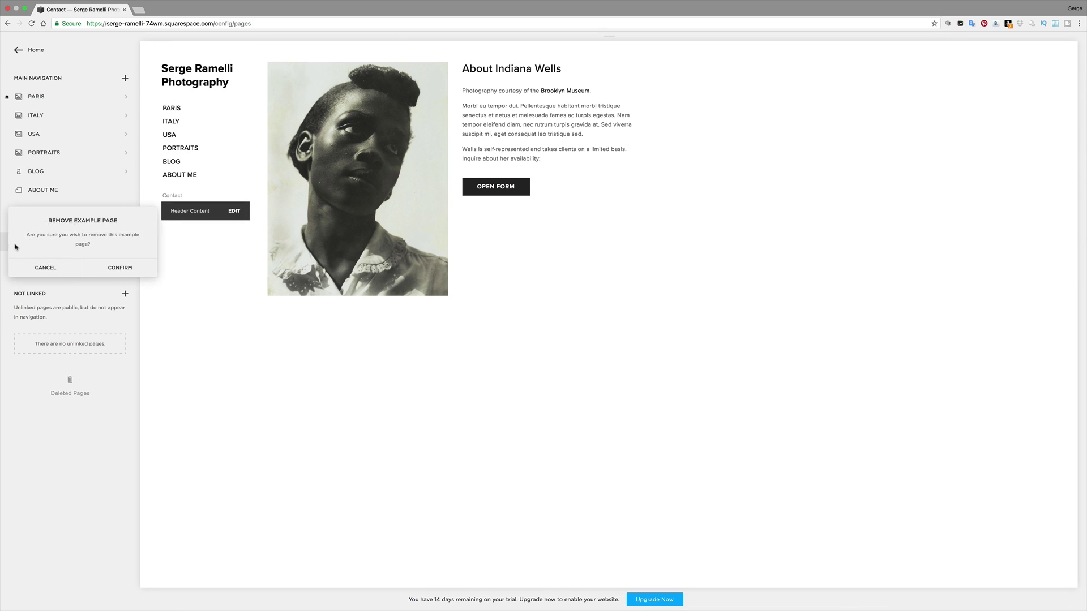
{"action": "left_click", "coordinate": [127, 269]}
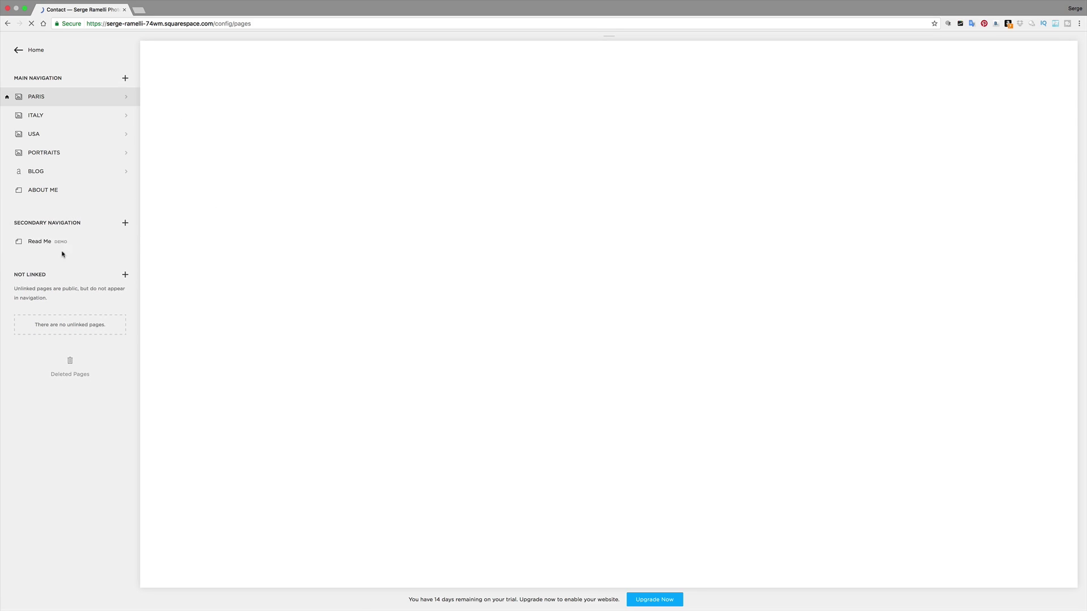
{"action": "left_click", "coordinate": [7, 242]}
{"action": "left_click", "coordinate": [119, 266]}
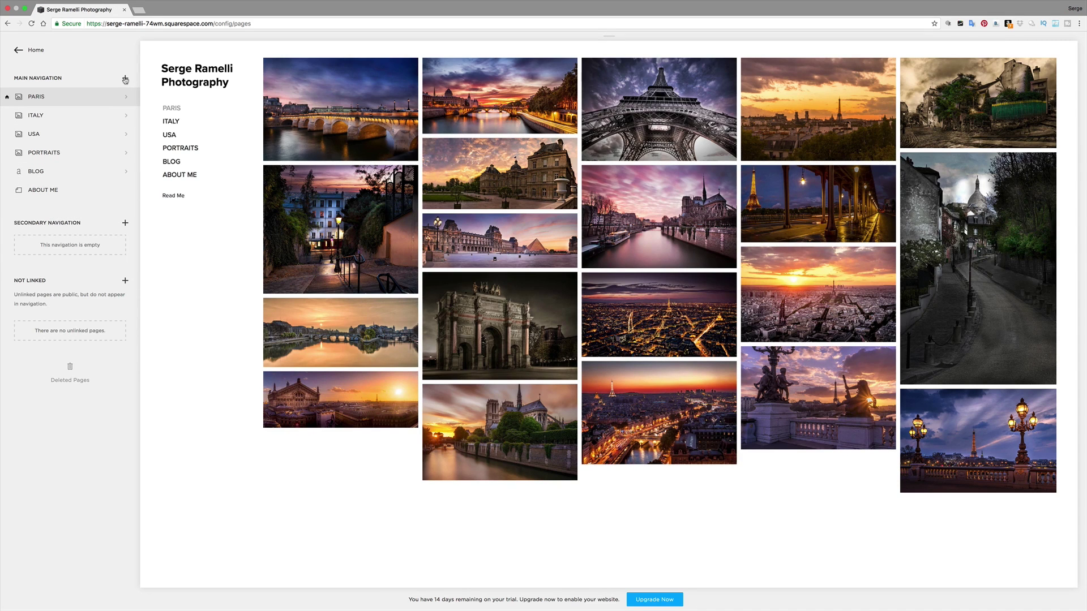
- Add a main navigation page titled "Contact me" with the Contact 1 starter layout and open it for editing
{"action": "left_click", "coordinate": [126, 80]}
{"action": "left_click", "coordinate": [166, 115]}
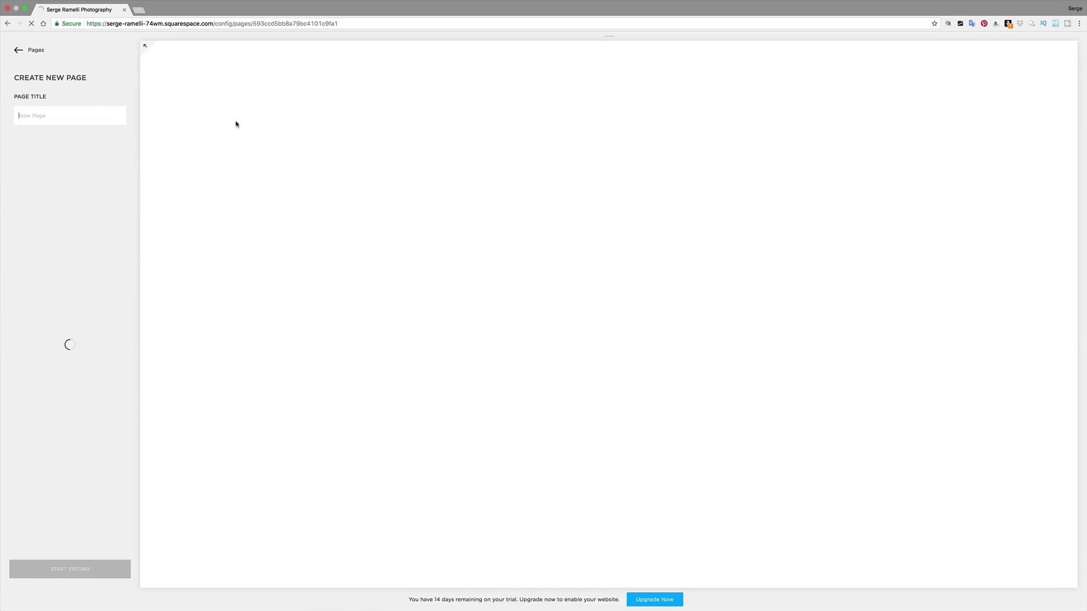
{"action": "type", "text": "ct me"}
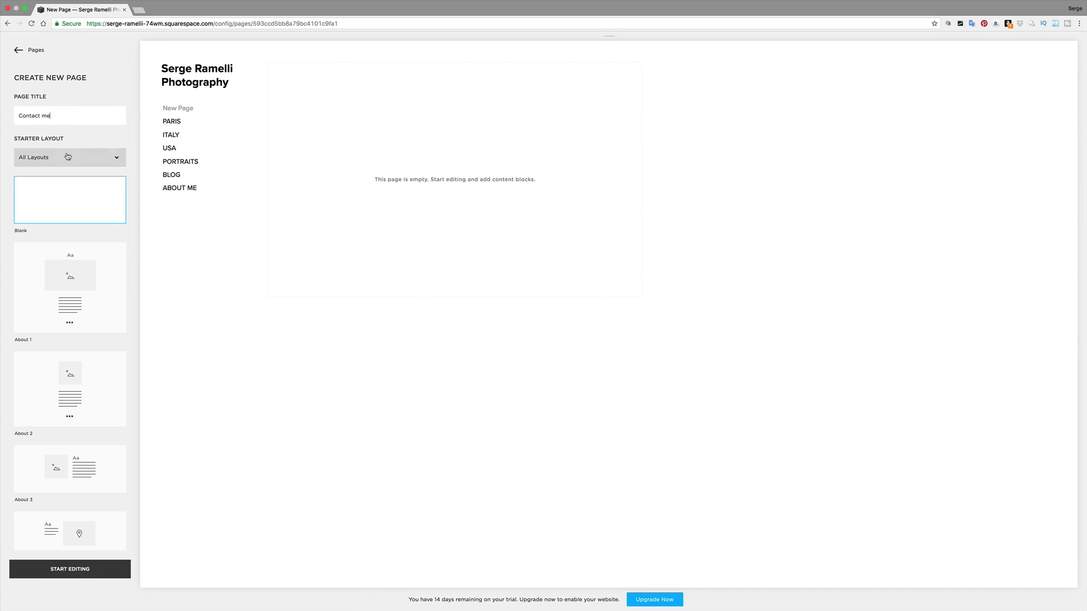
{"action": "left_click", "coordinate": [90, 157]}
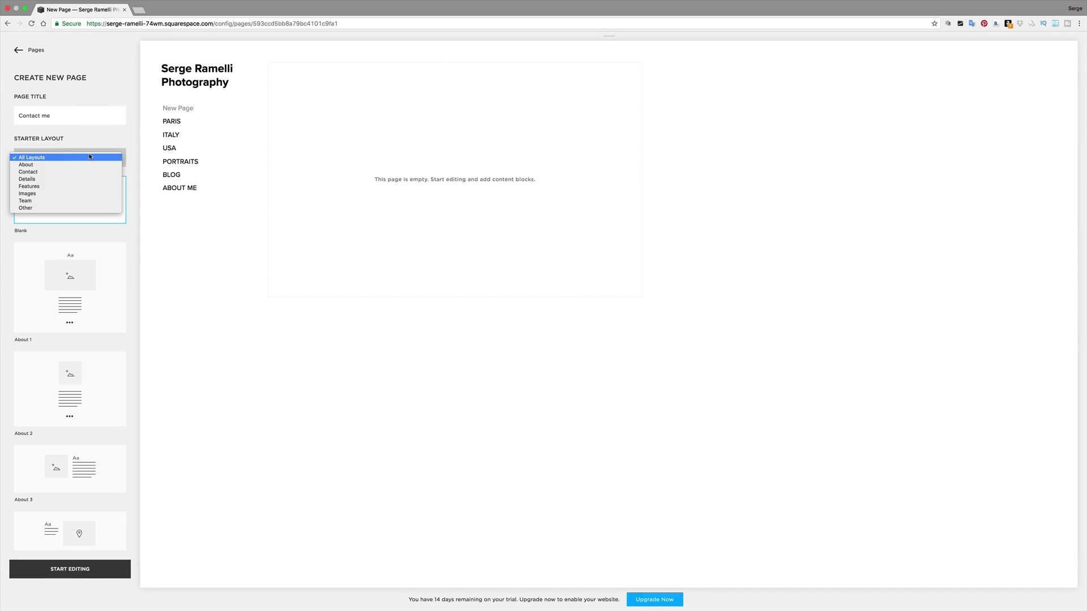
{"action": "left_click", "coordinate": [80, 171]}
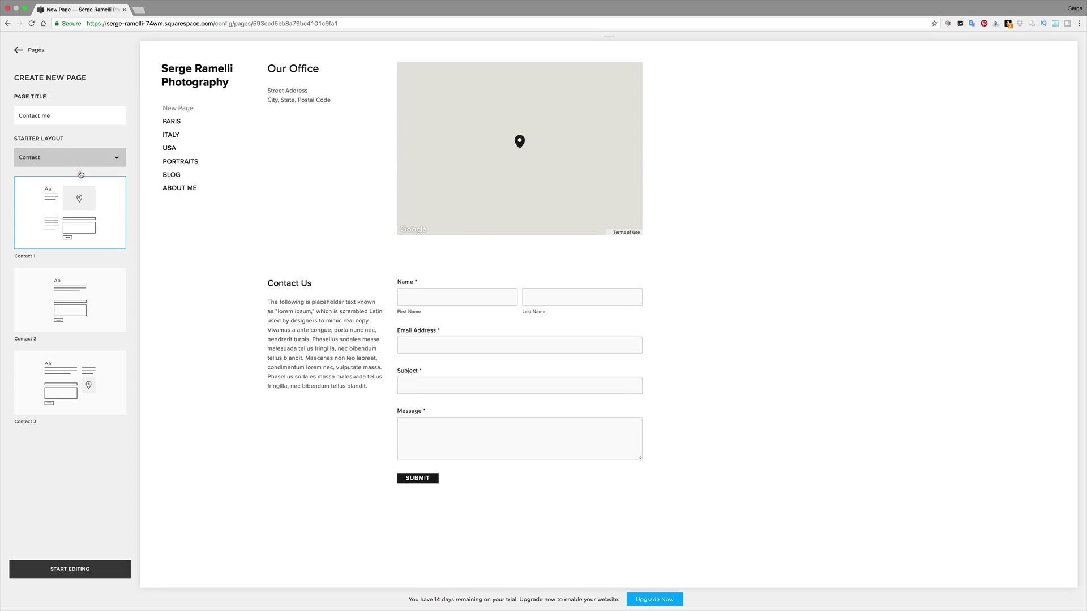
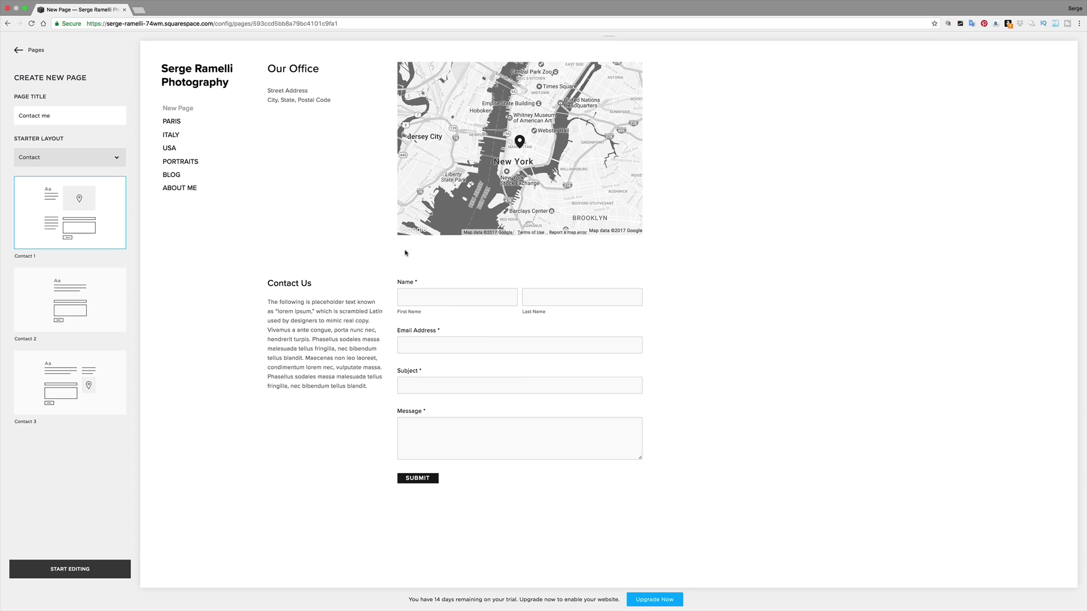
{"action": "left_click", "coordinate": [90, 566]}
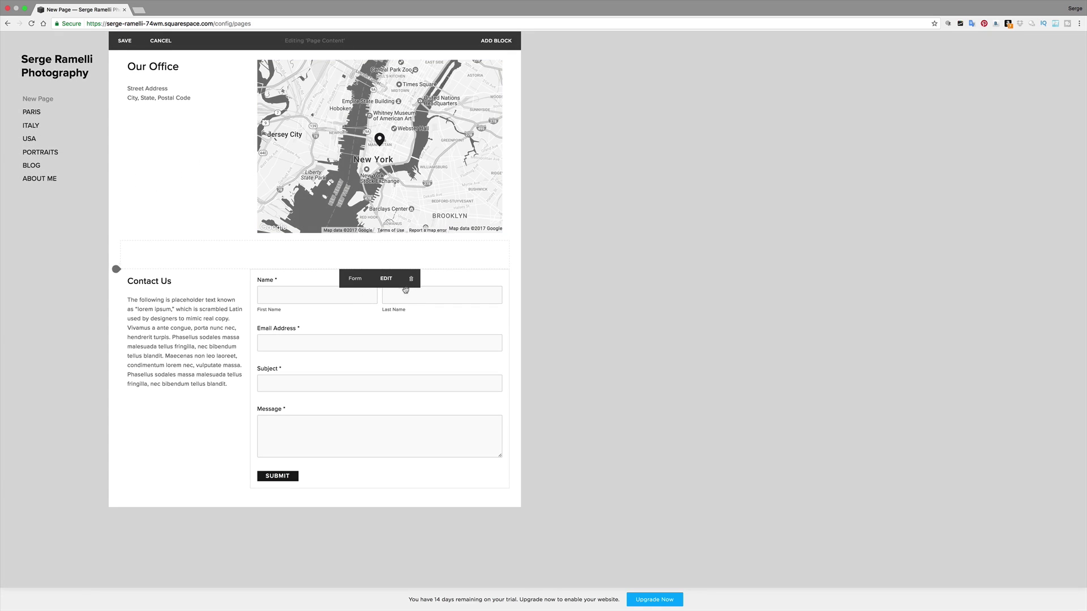
- Remove the Subject field from the contact form and apply the form changes
{"action": "left_click", "coordinate": [395, 286]}
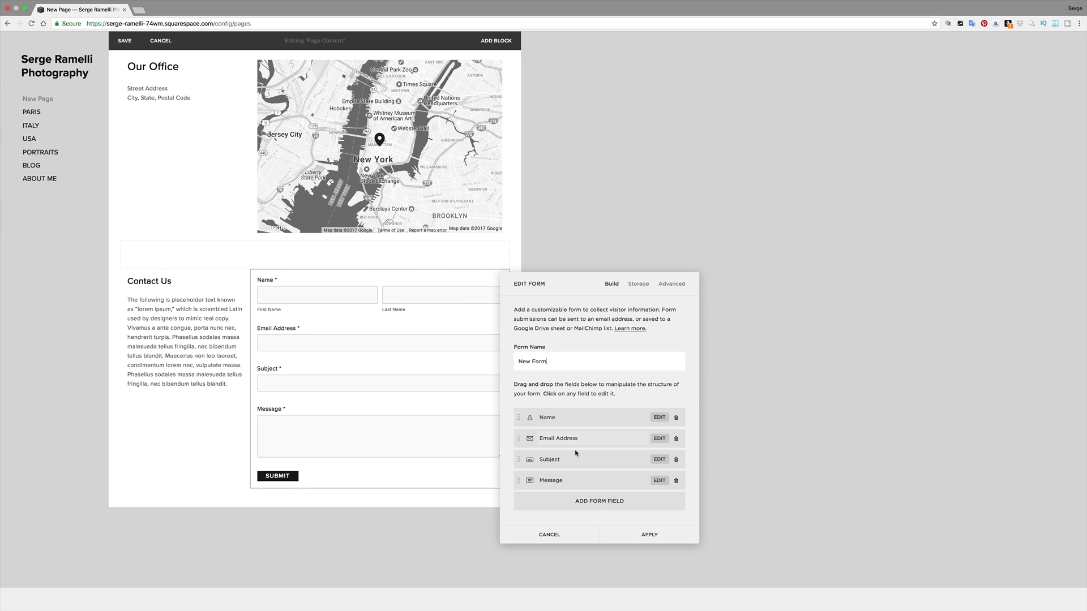
{"action": "left_click", "coordinate": [676, 459]}
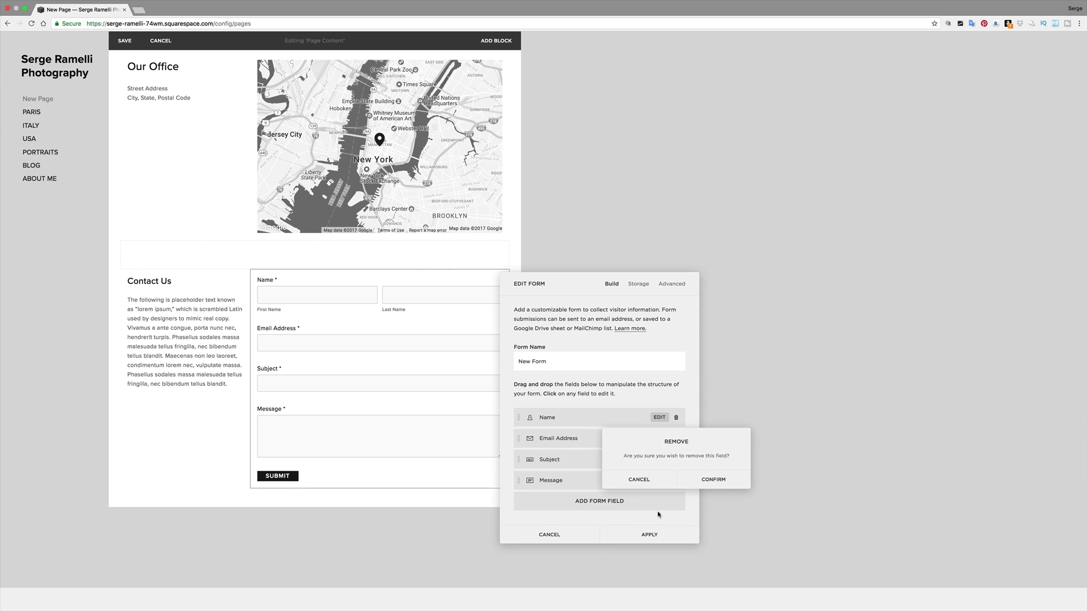
{"action": "left_click", "coordinate": [713, 482]}
{"action": "left_click", "coordinate": [641, 534]}
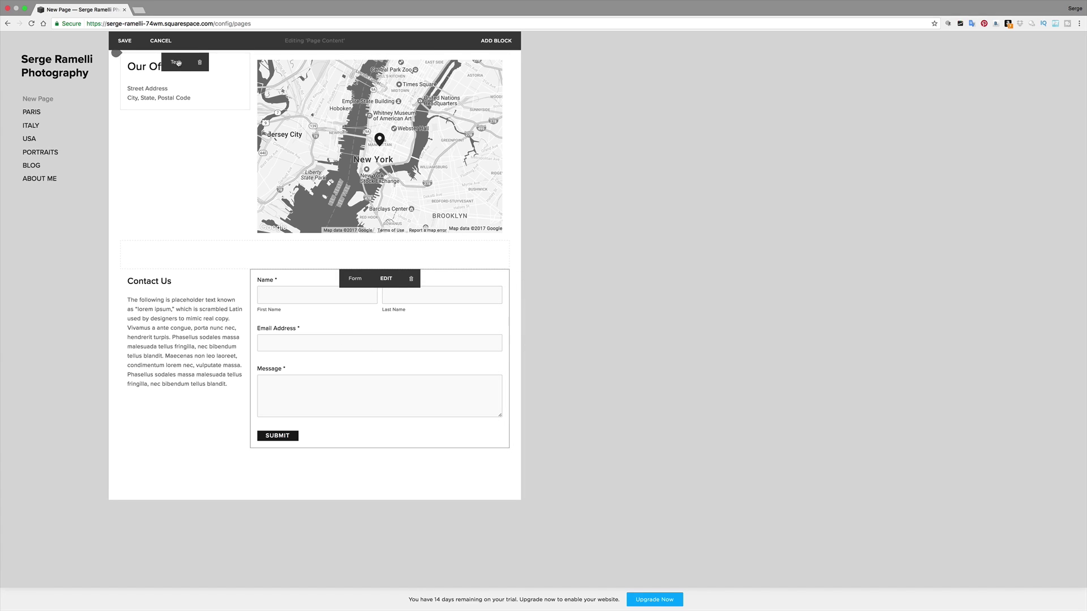
- Replace the office address with "Los Angeles Office" and "Paris Office" and the Contact Us text with "Send me a nice word", saving the page
{"action": "left_click", "coordinate": [159, 90]}
{"action": "type", "text": "Los Angeles Office"}
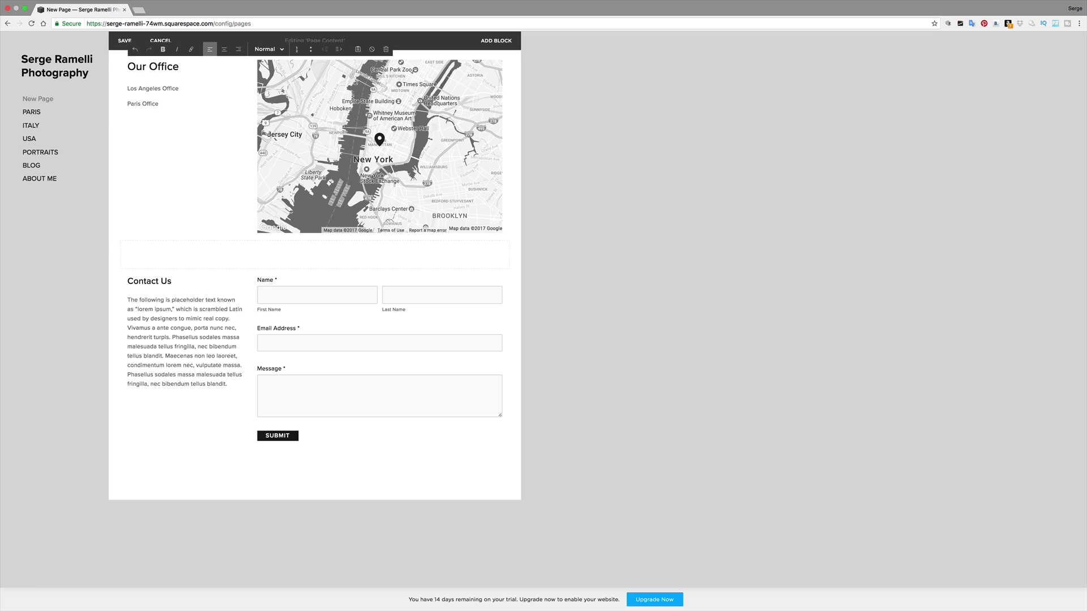
{"action": "left_click", "coordinate": [170, 319]}
{"action": "left_click_drag", "start_coordinate": [128, 300], "coordinate": [228, 385]}
{"action": "type", "text": "Send me a nice word"}
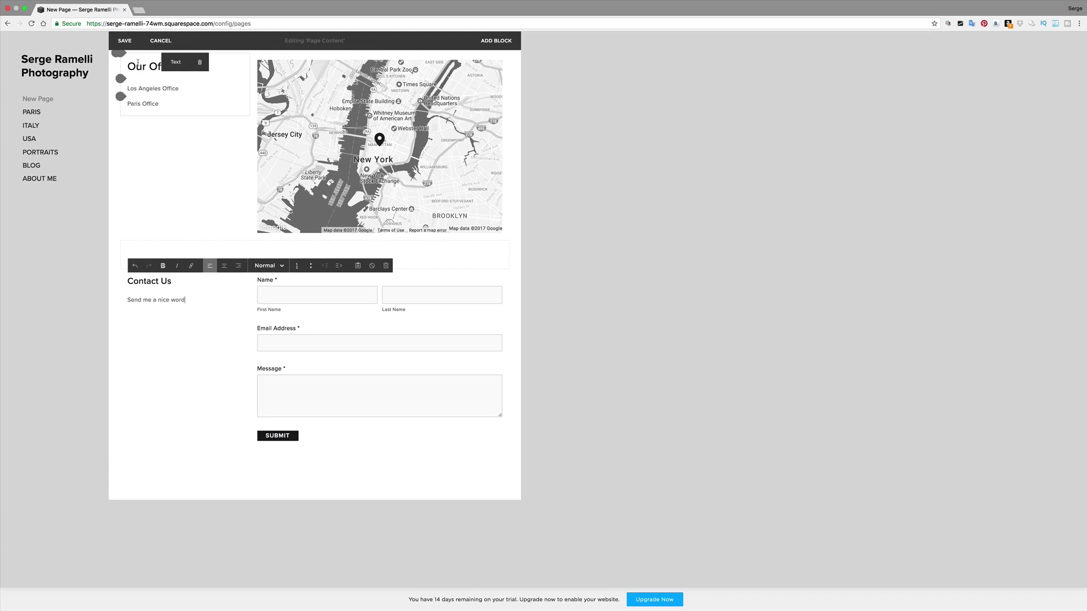
{"action": "left_click", "coordinate": [124, 42]}
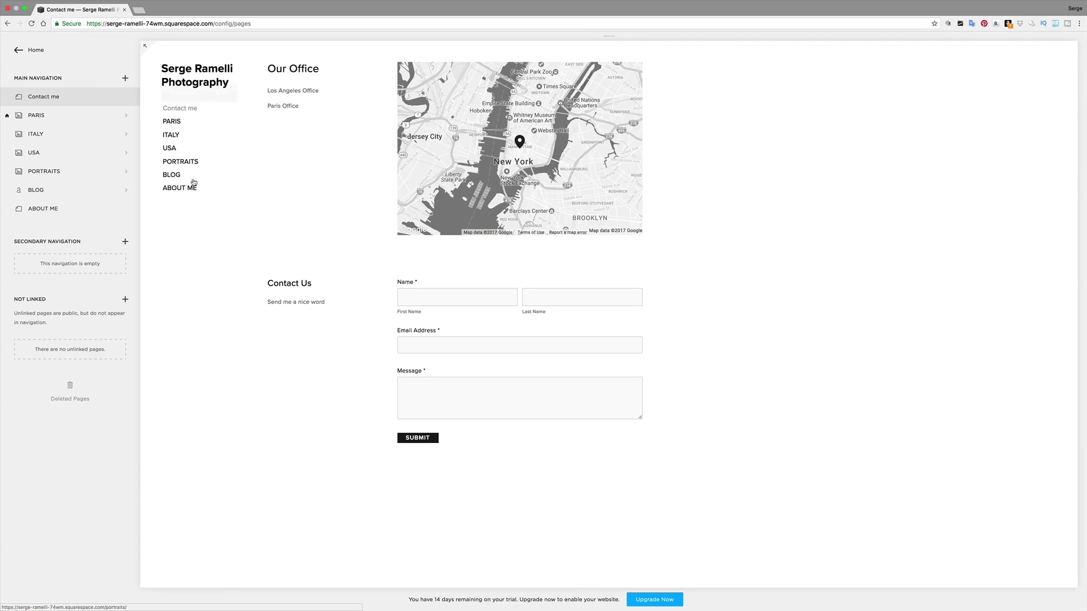
- Check how the Contact me entry appears in the full-screen homepage menu, and return to page management
{"action": "left_click", "coordinate": [145, 43]}
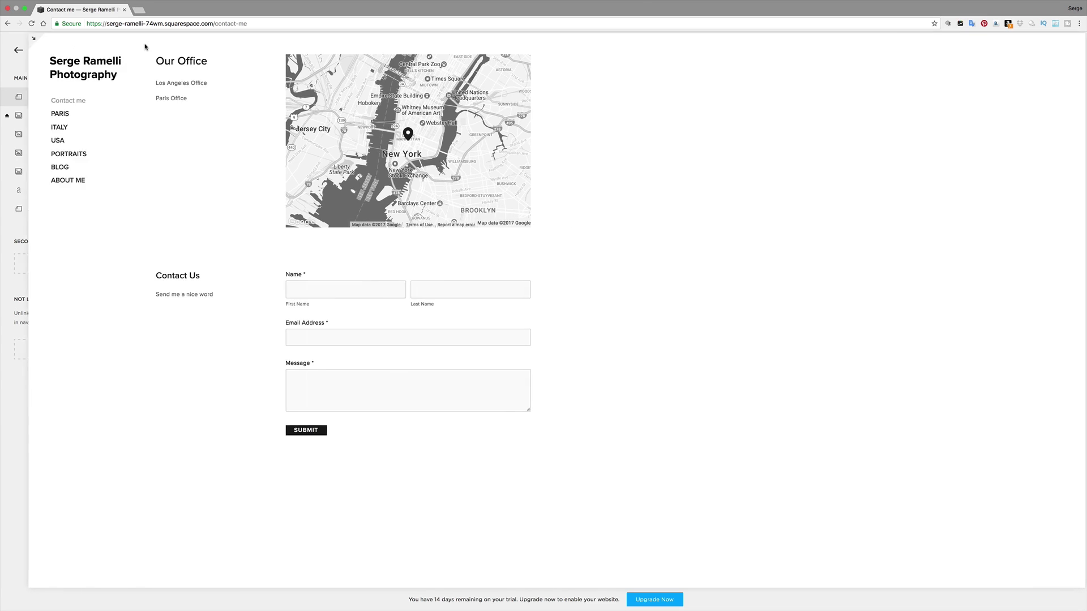
{"action": "left_click", "coordinate": [70, 63]}
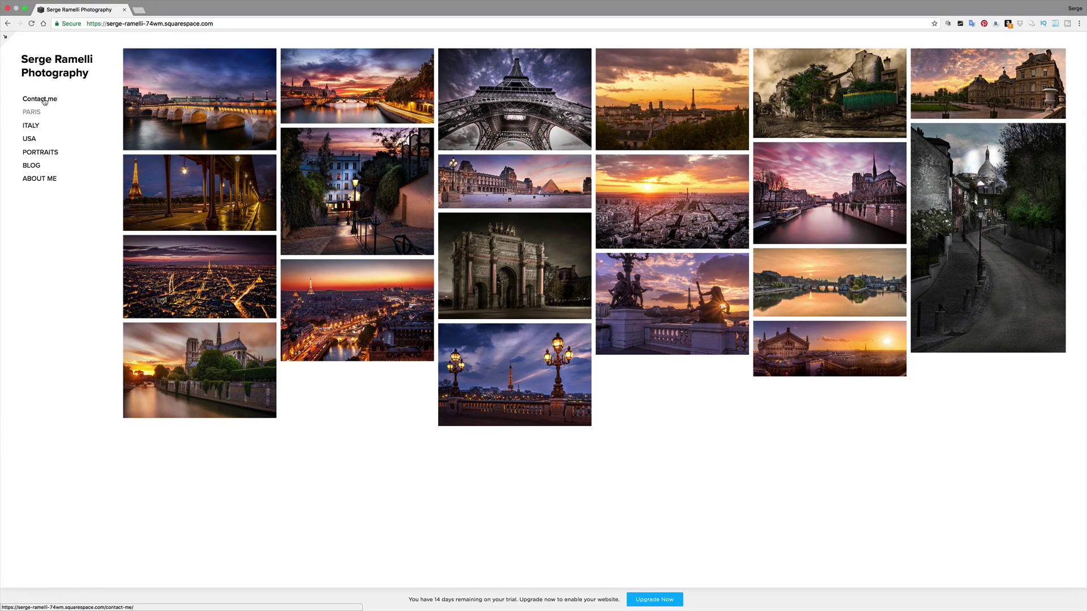
{"action": "left_click", "coordinate": [6, 37]}
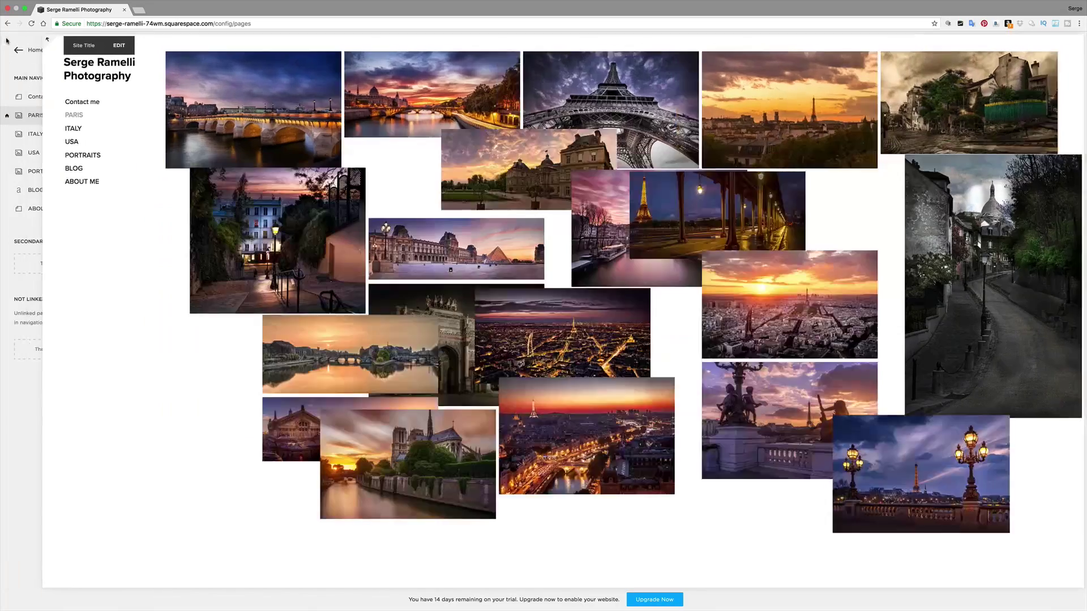
- Change the Contact me page's navigation title to "CONTACT ME" and move the page below ABOUT ME in the main navigation
{"action": "left_click", "coordinate": [126, 97]}
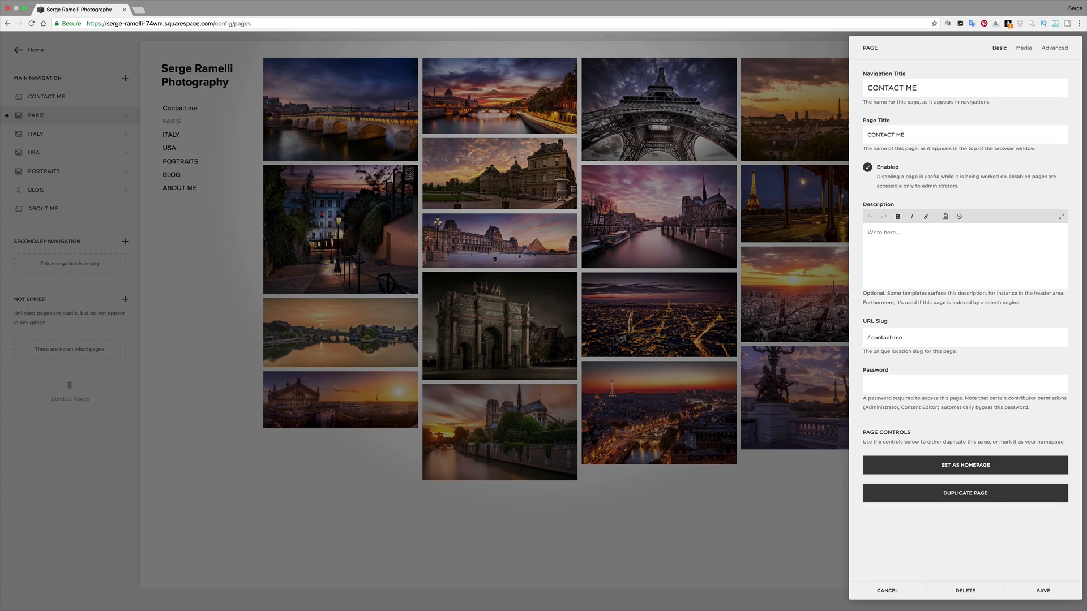
{"action": "left_click", "coordinate": [1043, 590]}
{"action": "left_click_drag", "start_coordinate": [58, 101], "coordinate": [59, 217]}
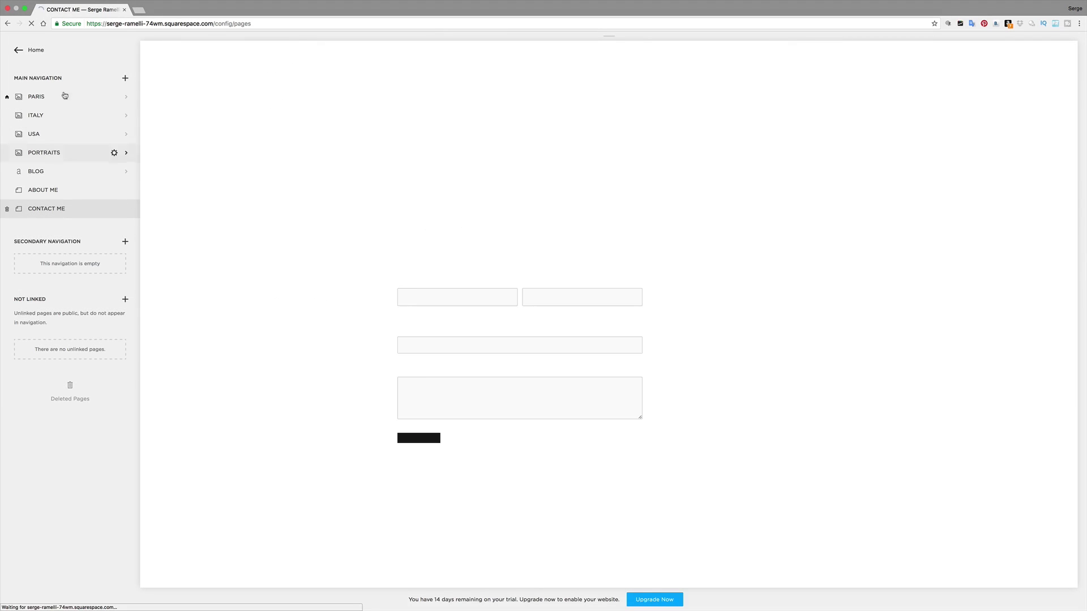
- Preview the finished site full screen, view the USA and PORTRAITS galleries, and return to the site manager's home menu
{"action": "left_click", "coordinate": [18, 52]}
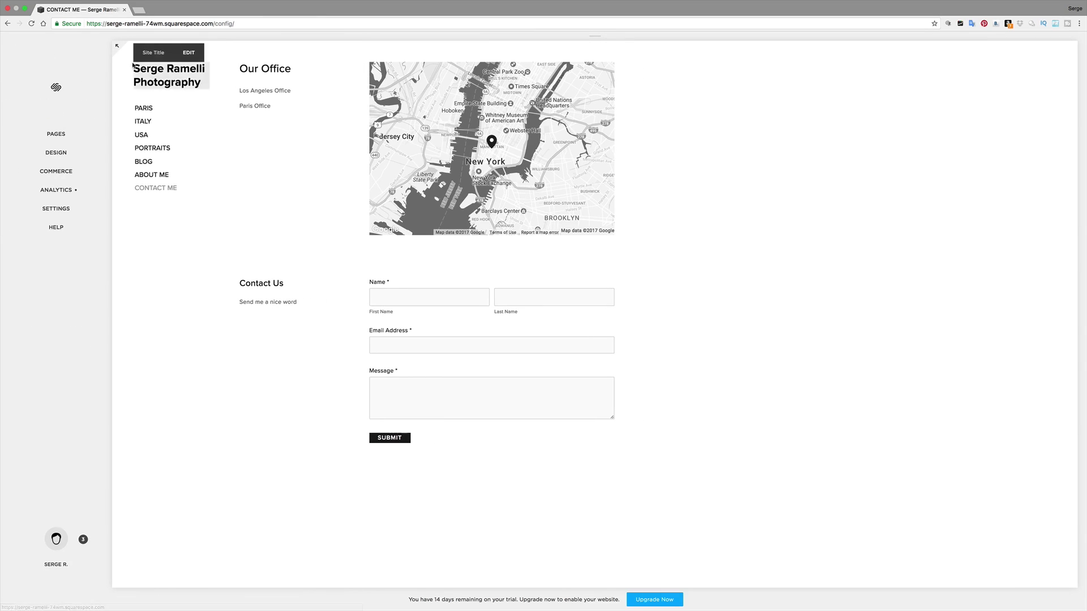
{"action": "left_click", "coordinate": [117, 46]}
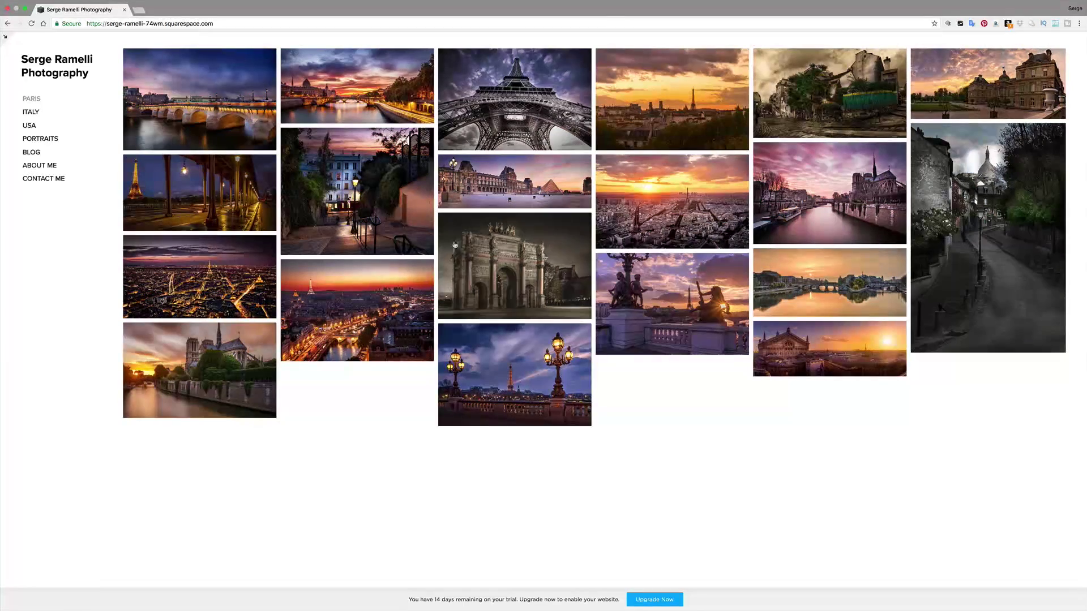
{"action": "left_click", "coordinate": [29, 125]}
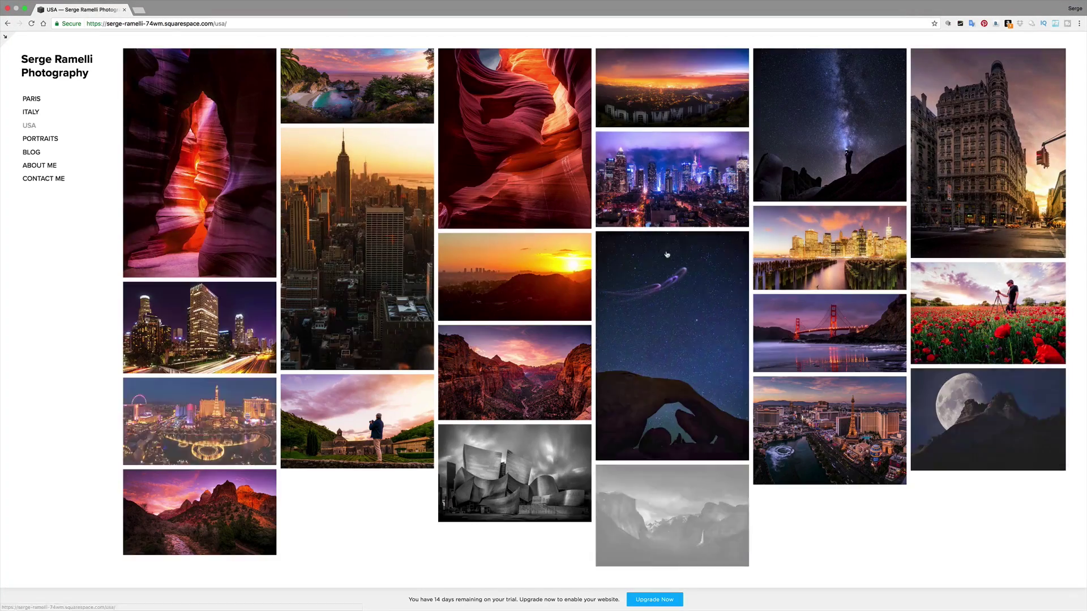
{"action": "left_click", "coordinate": [54, 139]}
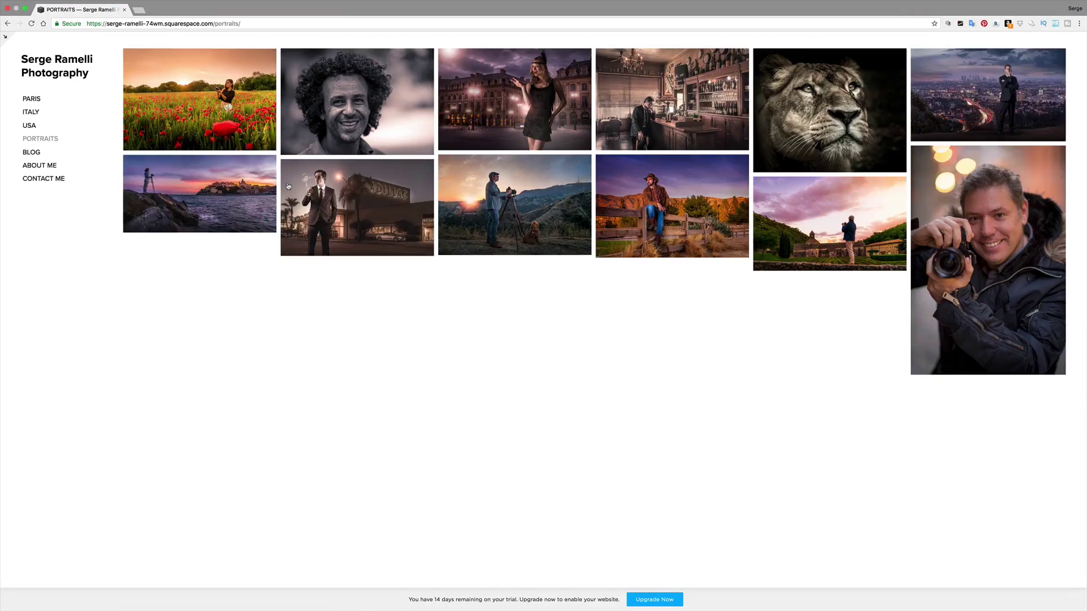
{"action": "left_click", "coordinate": [6, 38]}
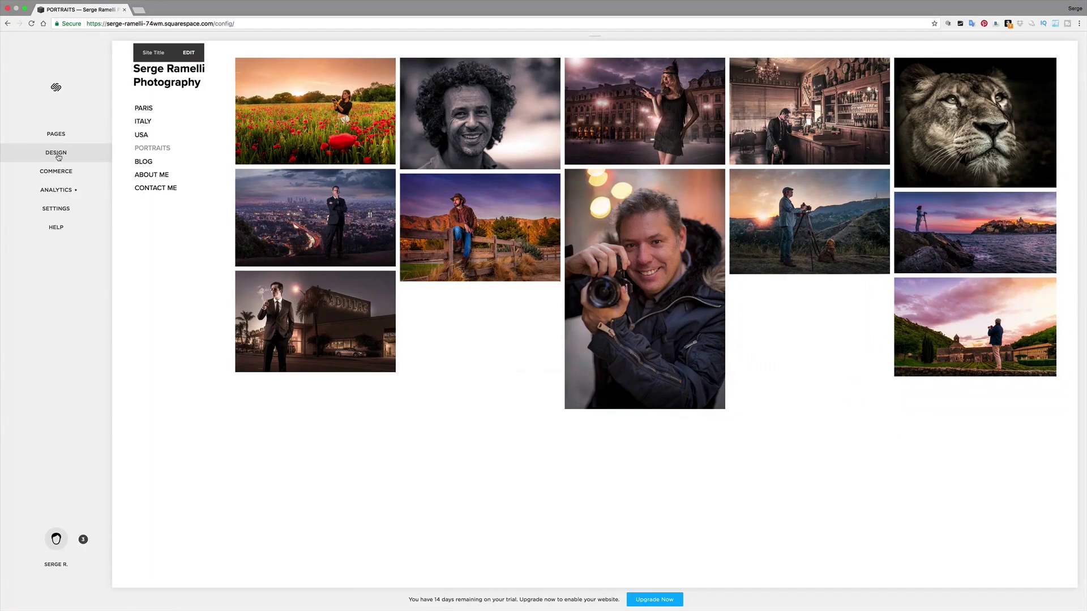
- Open the template catalogue from the site's design settings for installing a new template
{"action": "left_click", "coordinate": [56, 151]}
{"action": "left_click", "coordinate": [41, 129]}
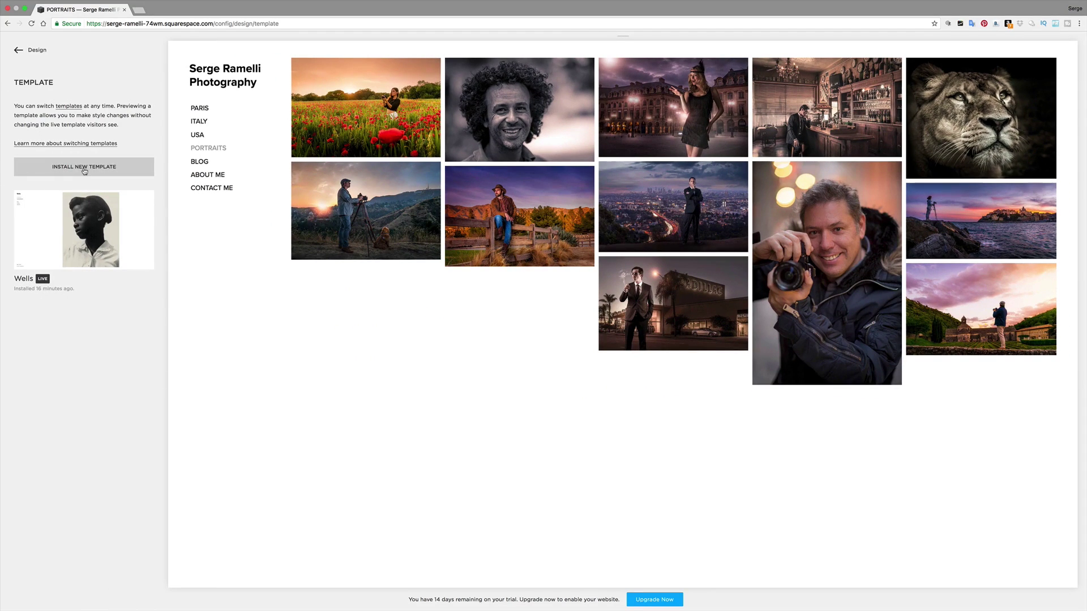
{"action": "left_click", "coordinate": [82, 169]}
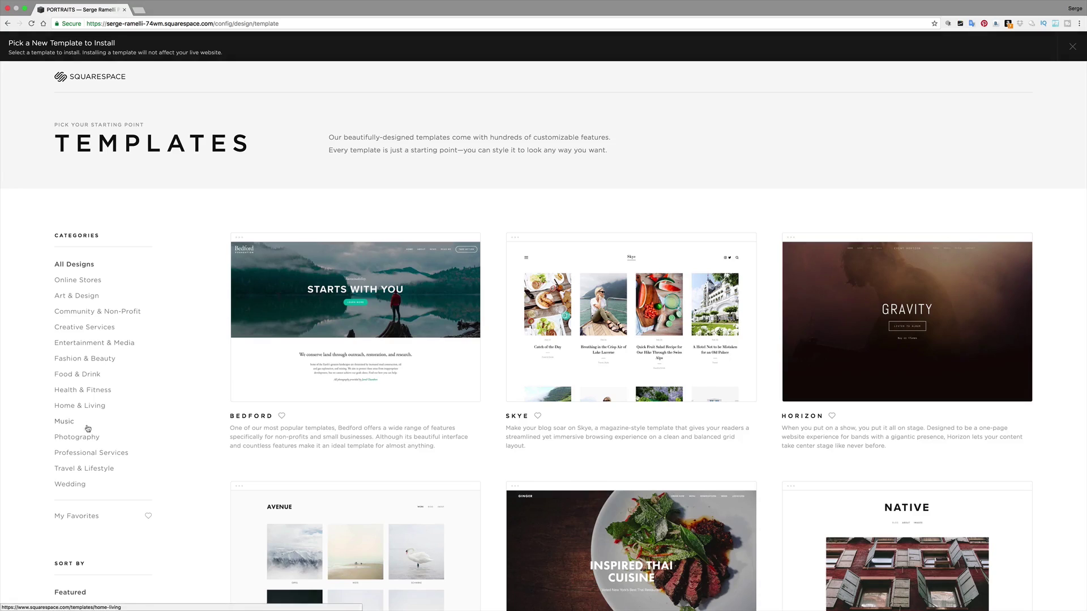
- Filter the template catalogue to the Photography category and open the preview of the Lange template
{"action": "left_click", "coordinate": [84, 438]}
{"action": "scroll", "coordinate": [643, 369], "scroll_direction": "down", "scroll_amount": 8}
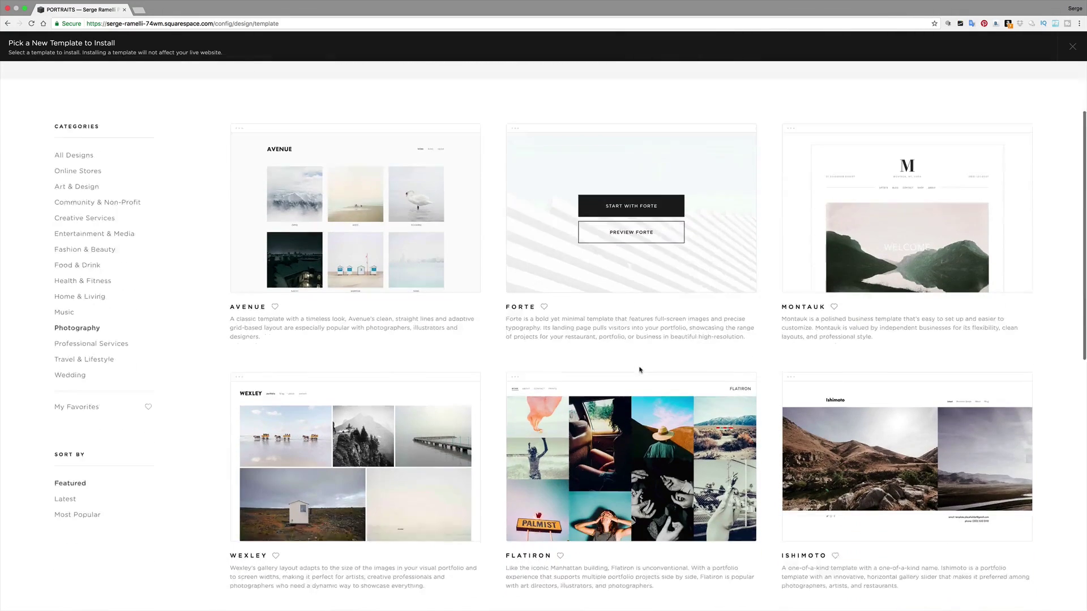
{"action": "scroll", "coordinate": [644, 368], "scroll_direction": "down", "scroll_amount": 4}
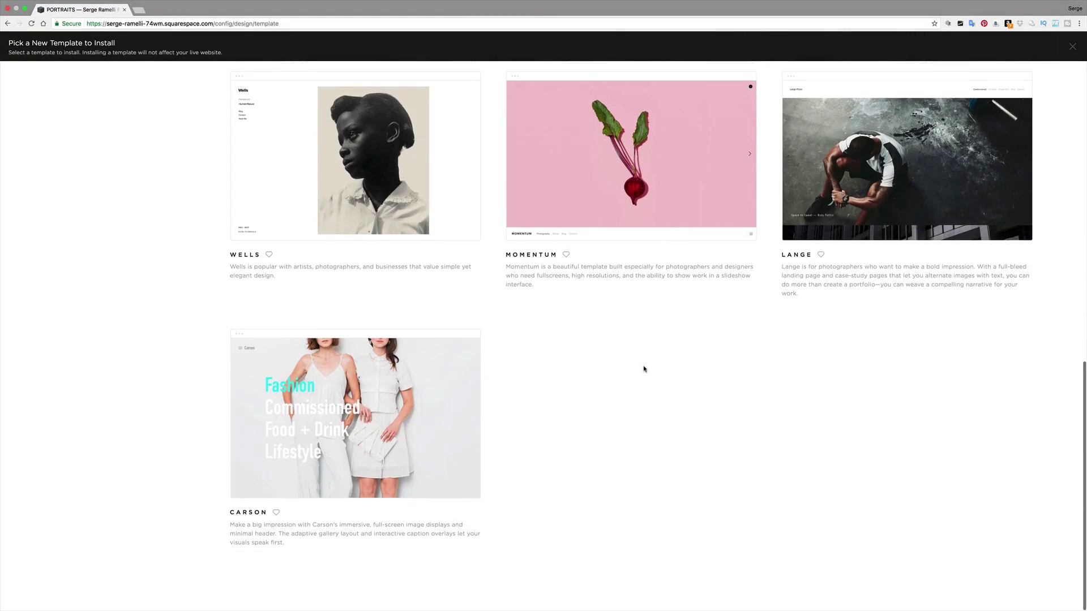
{"action": "mouse_move", "coordinate": [872, 176]}
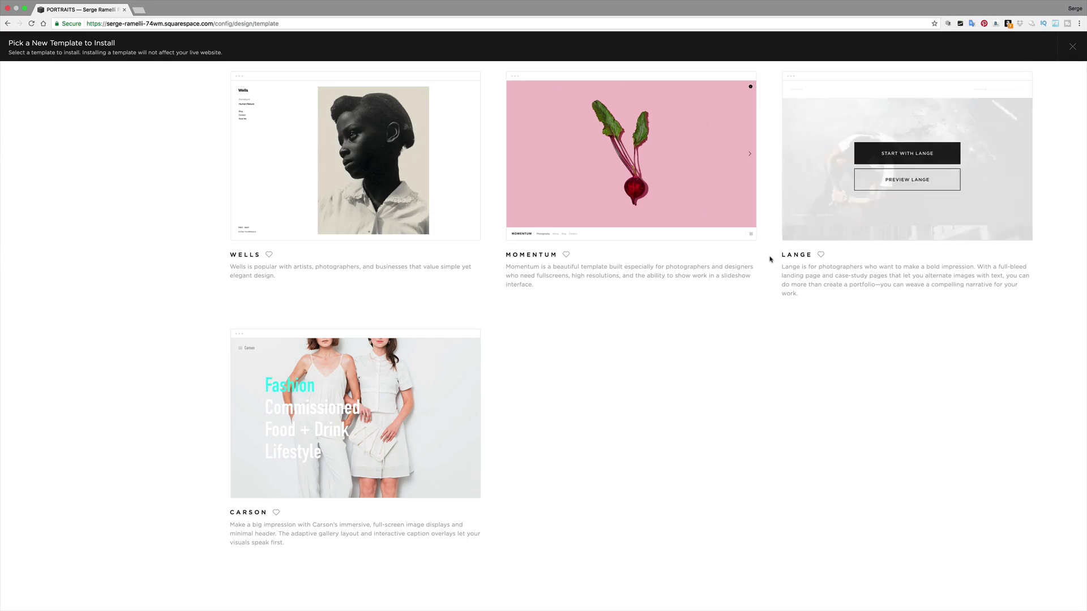
{"action": "left_click", "coordinate": [907, 180]}
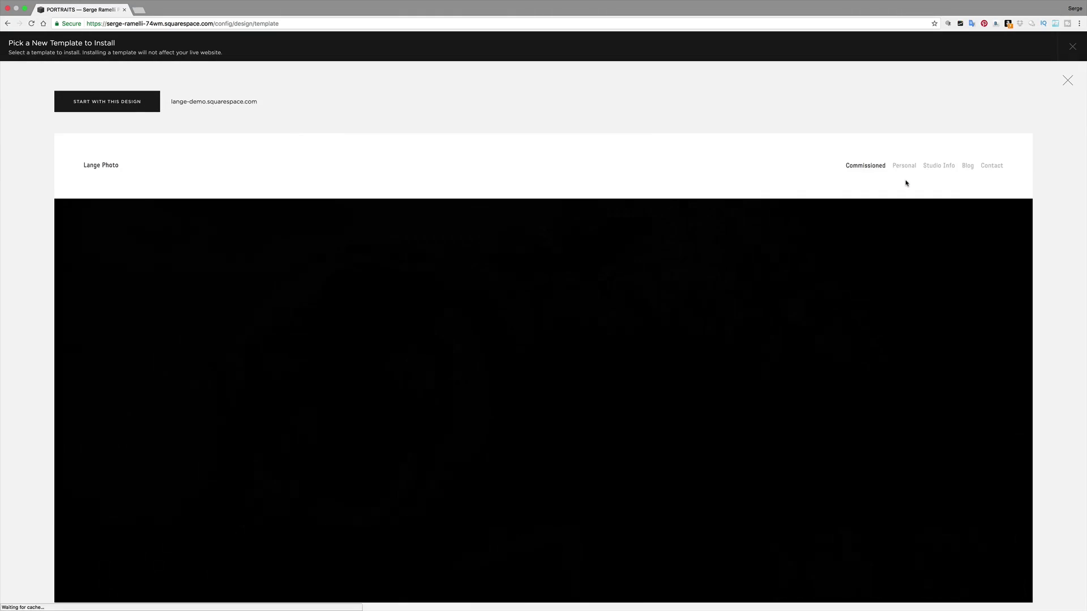
- Look through the Lange demo homepage and install the design as an additional template for the site
{"action": "scroll", "coordinate": [659, 298], "scroll_direction": "down", "scroll_amount": 10}
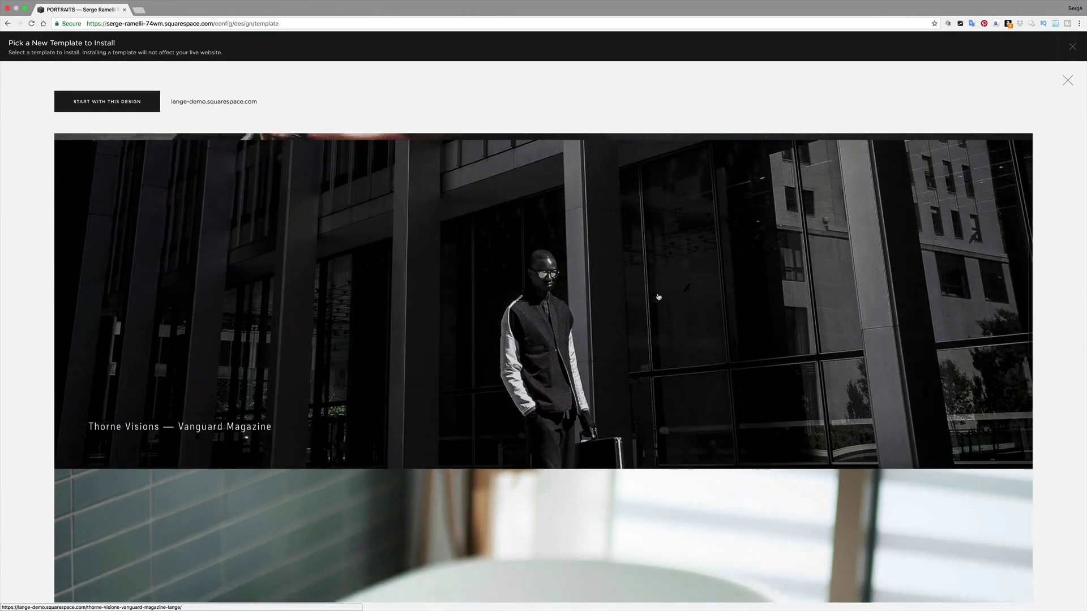
{"action": "scroll", "coordinate": [659, 297], "scroll_direction": "down", "scroll_amount": 10}
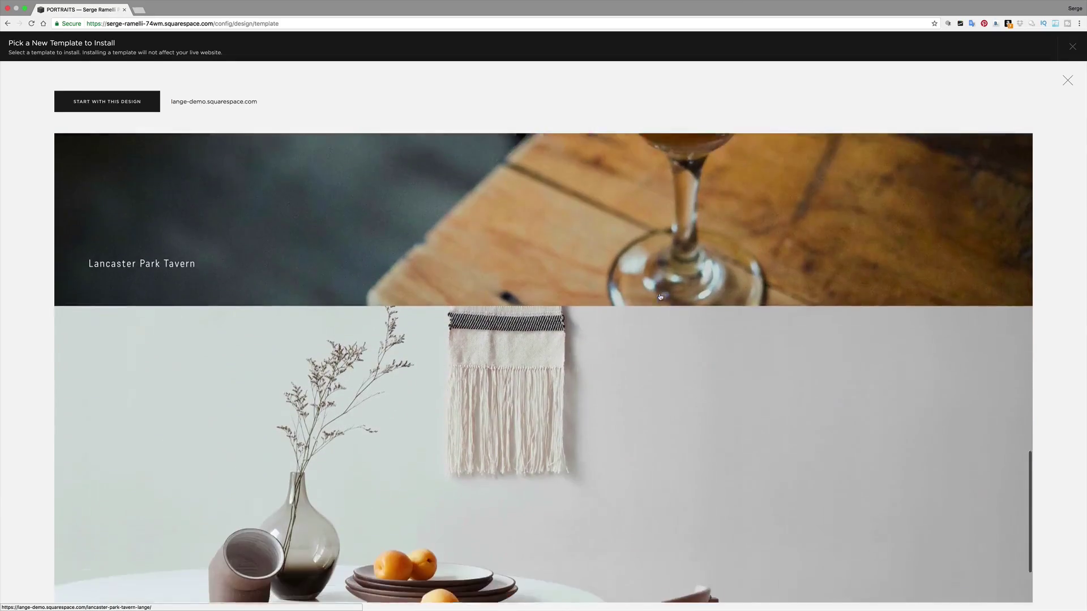
{"action": "scroll", "coordinate": [660, 294], "scroll_direction": "up", "scroll_amount": 7}
{"action": "scroll", "coordinate": [660, 294], "scroll_direction": "up", "scroll_amount": 8}
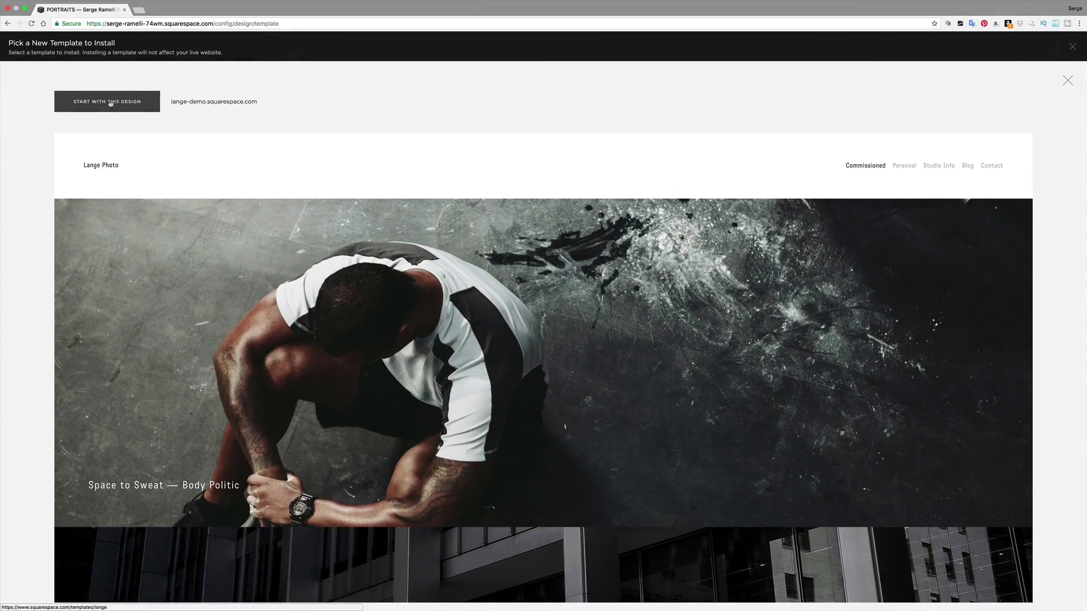
{"action": "left_click", "coordinate": [108, 103]}
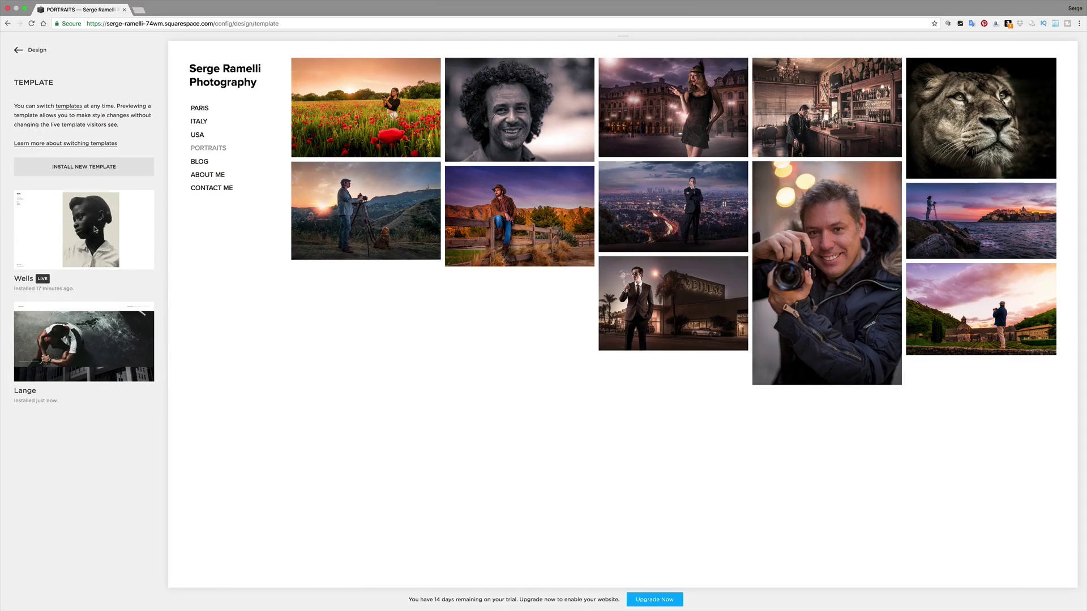
- Preview the installed Lange template on the site and make it the live template
{"action": "mouse_move", "coordinate": [69, 332]}
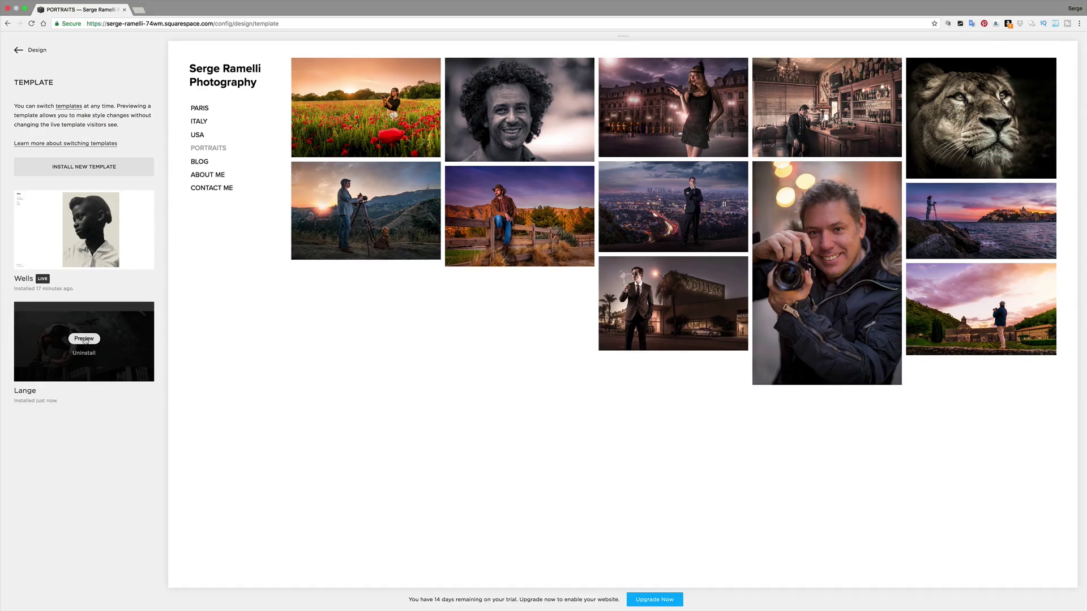
{"action": "left_click", "coordinate": [83, 338]}
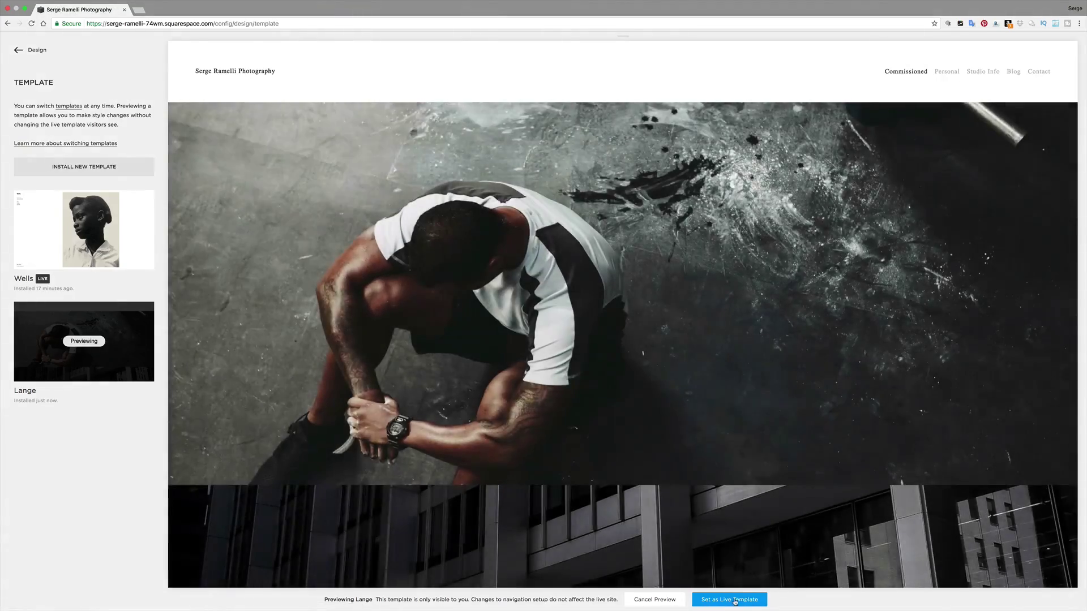
{"action": "left_click", "coordinate": [727, 600]}
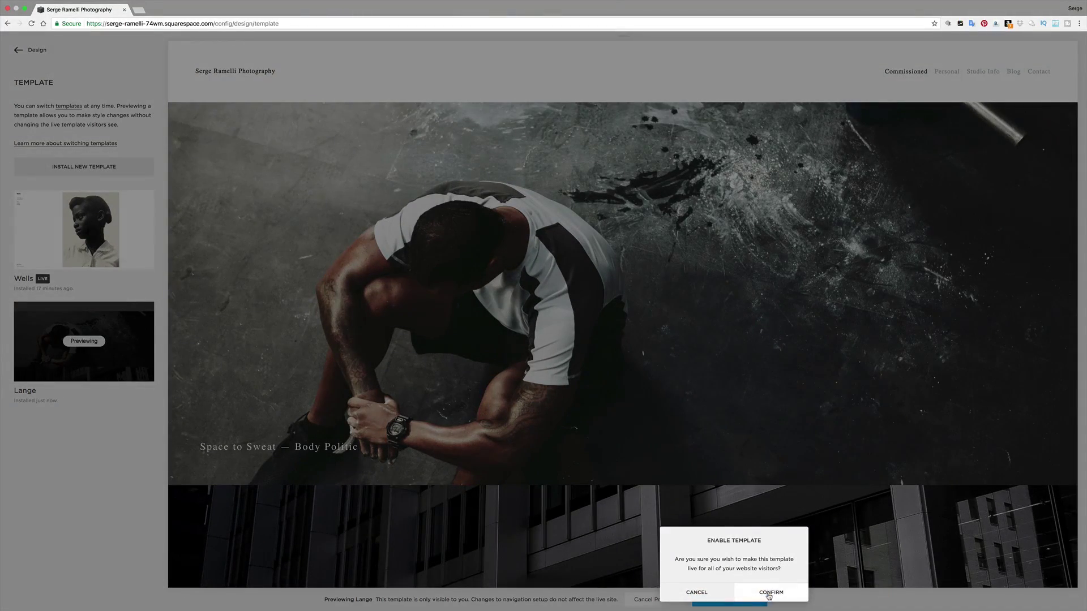
{"action": "left_click", "coordinate": [770, 593]}
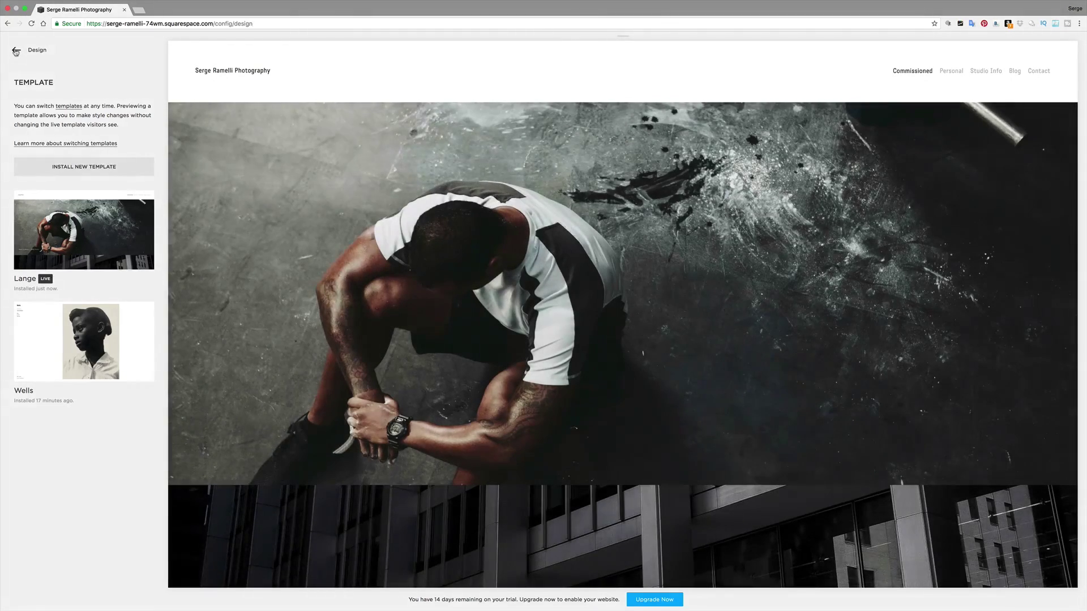
- Go to page management and replace the example content of the "Space to Sweat — Body Politic" project with an empty project
{"action": "left_click", "coordinate": [17, 51]}
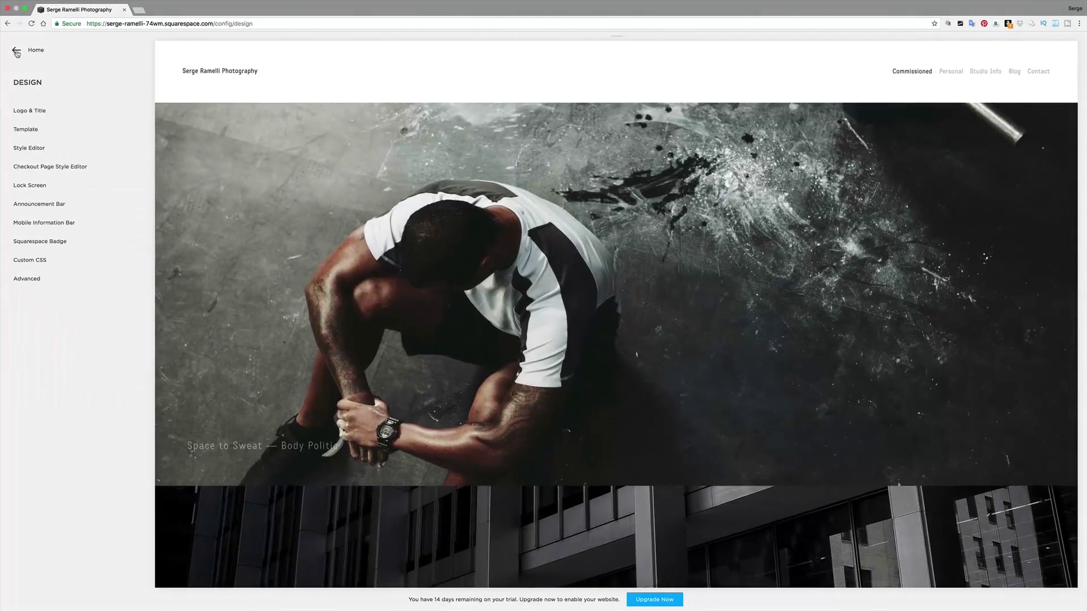
{"action": "left_click", "coordinate": [17, 50]}
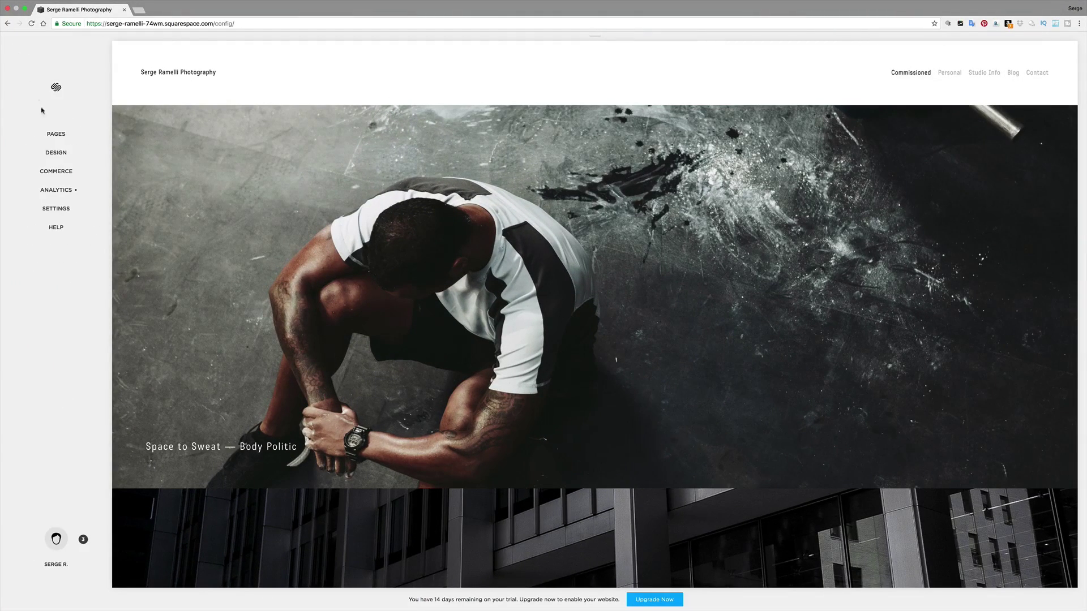
{"action": "left_click", "coordinate": [57, 134]}
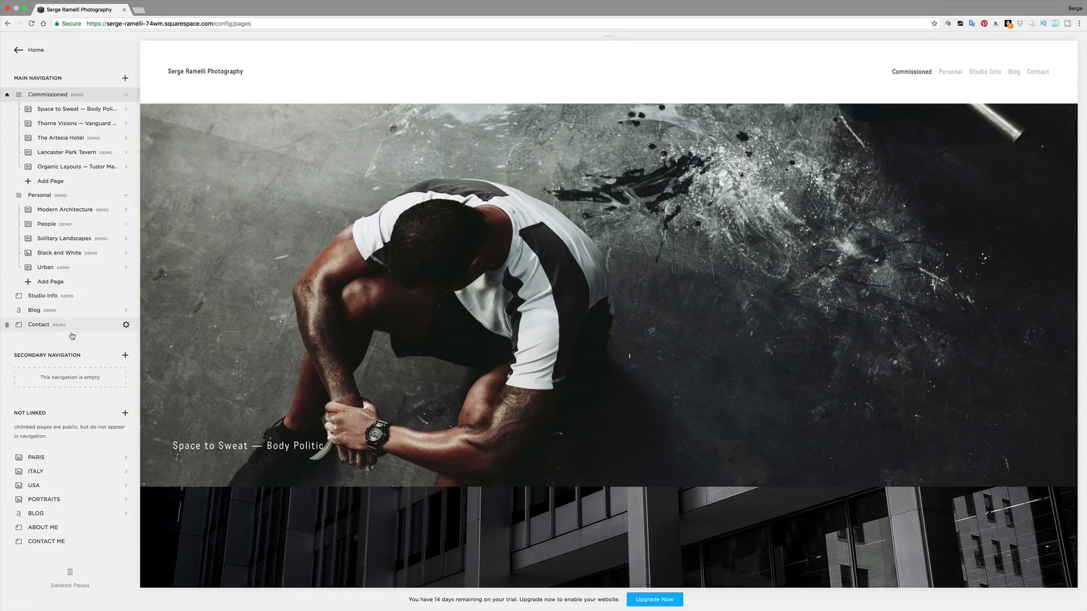
{"action": "left_click", "coordinate": [57, 110]}
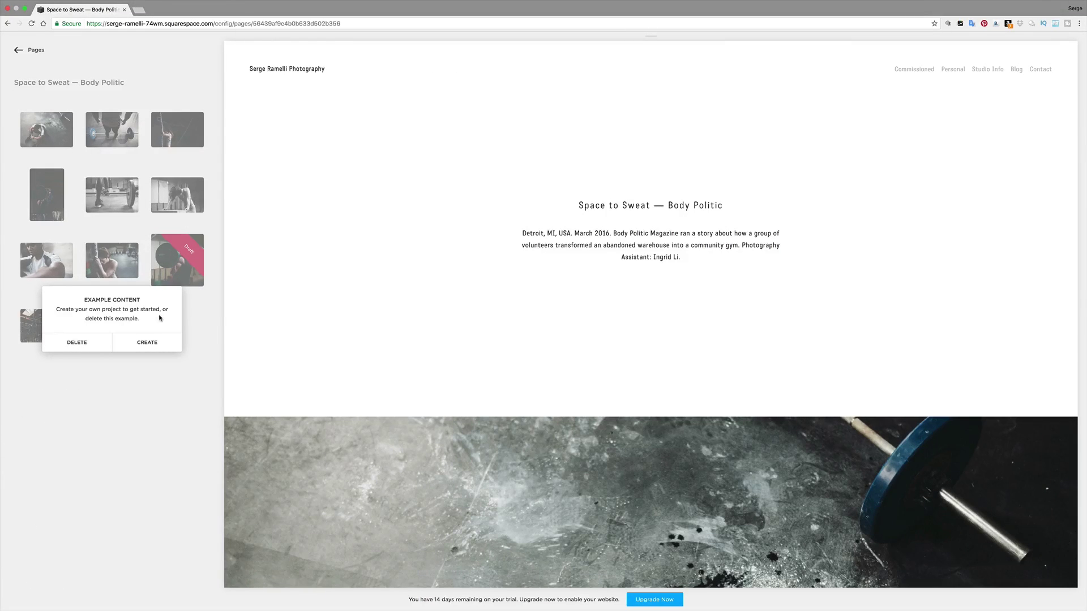
{"action": "left_click", "coordinate": [146, 343]}
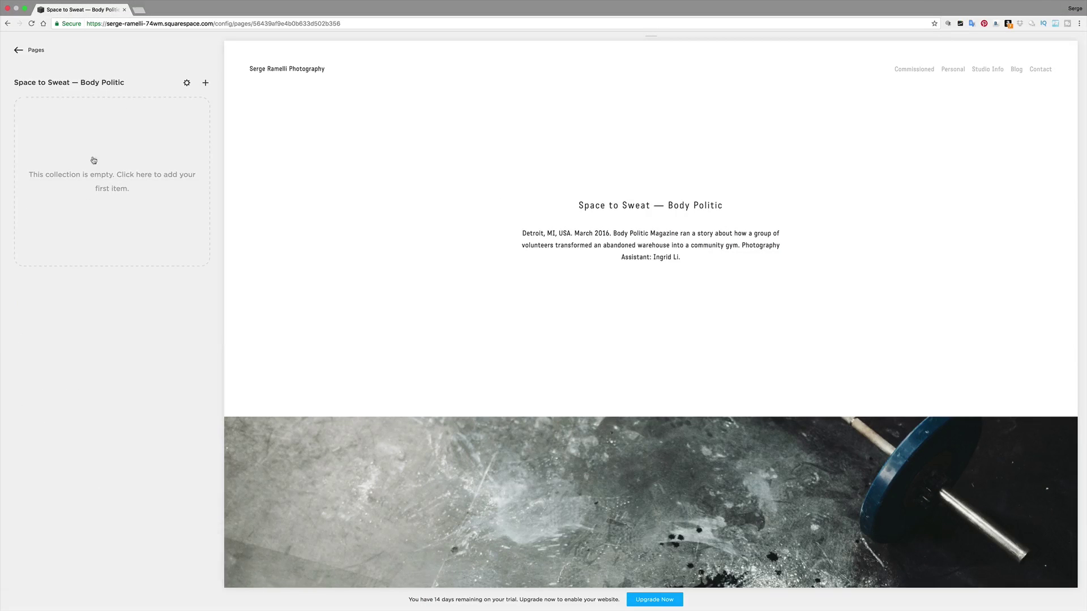
- Upload all photos from the Paris folder to the empty "Space to Sweat — Body Politic" project
{"action": "left_click", "coordinate": [123, 156]}
{"action": "left_click", "coordinate": [519, 12]}
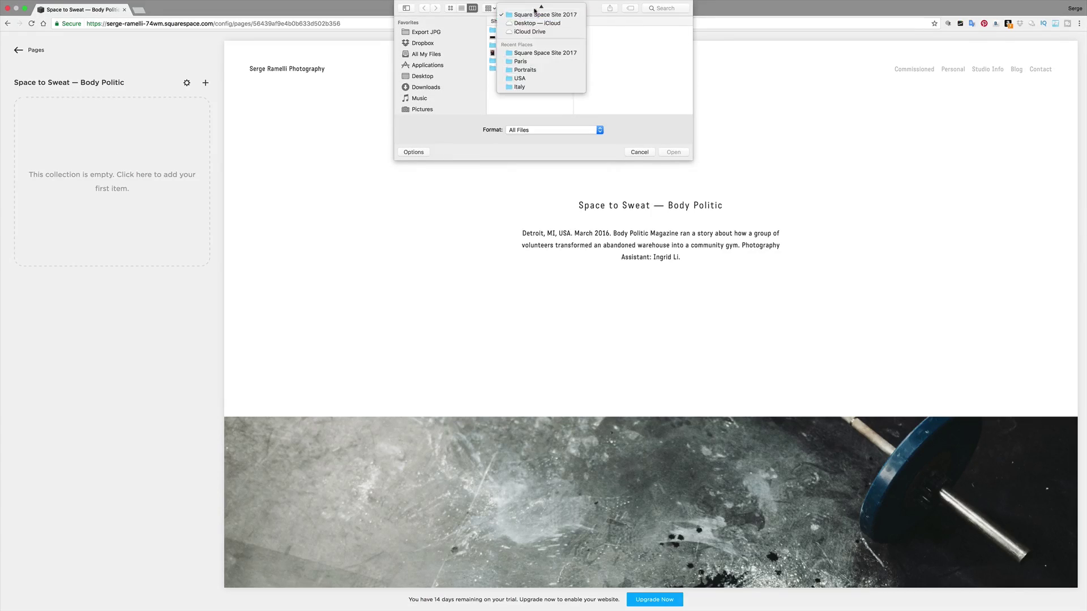
{"action": "left_click", "coordinate": [540, 63]}
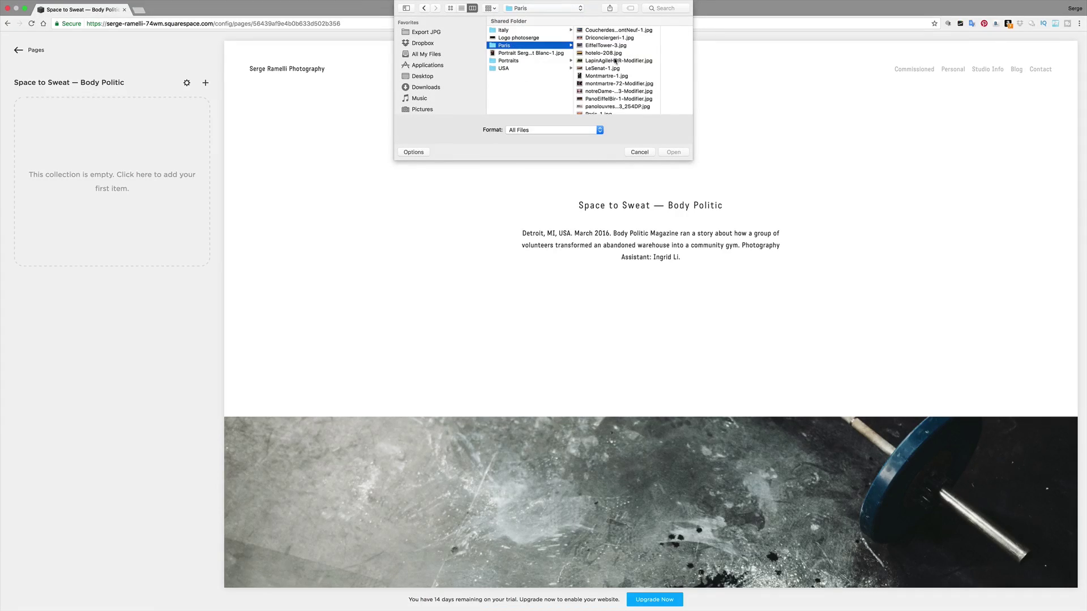
{"action": "left_click", "coordinate": [595, 64]}
{"action": "key", "text": "super+a"}
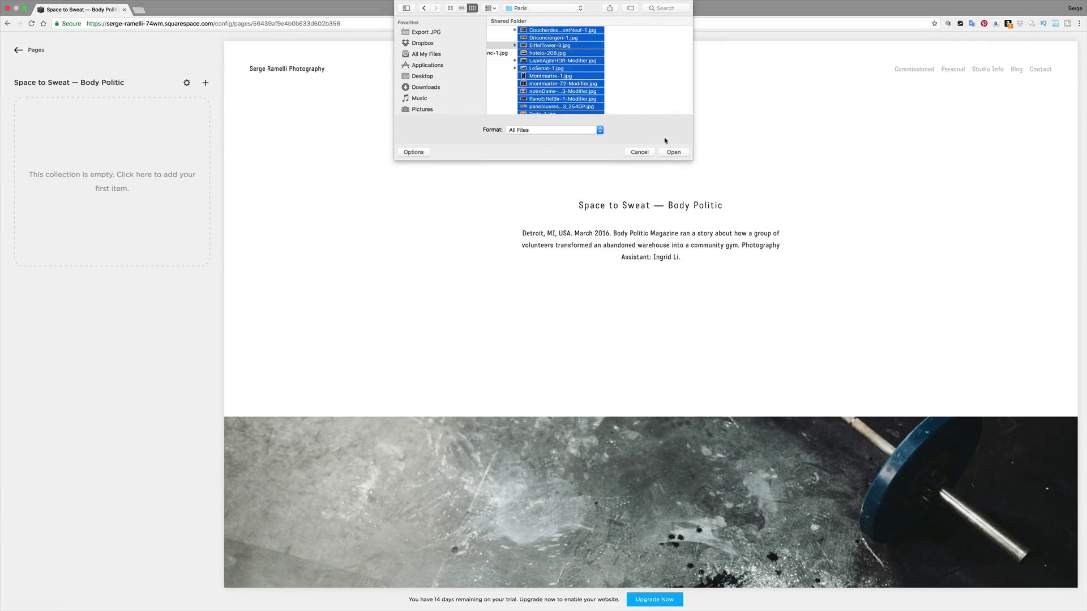
{"action": "left_click", "coordinate": [674, 153]}
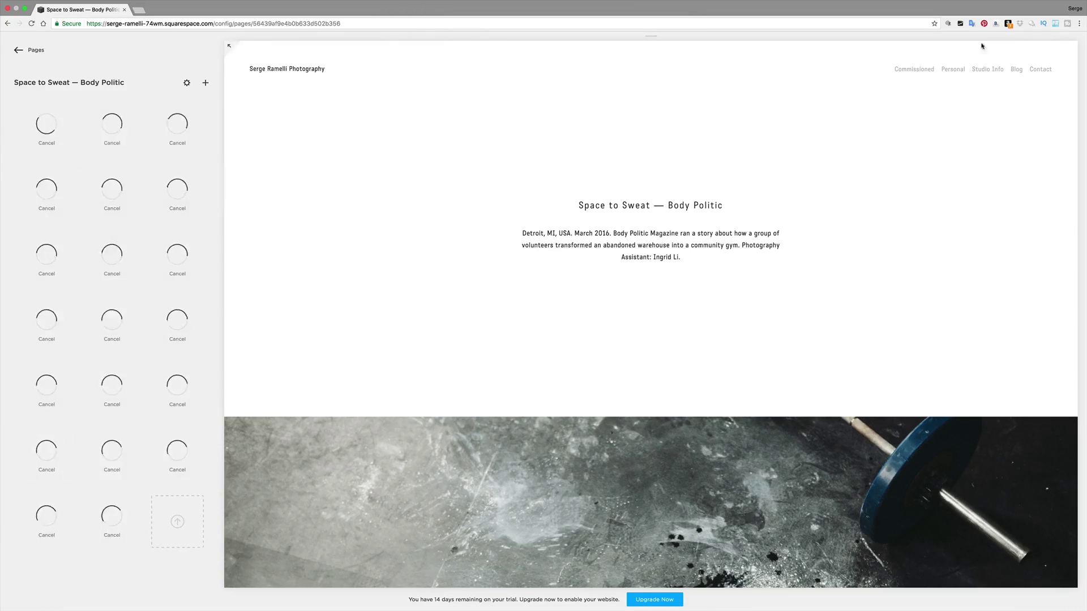
- Change the navigation title of the "Space to Sweat — Body Politic" project to "Paris"
{"action": "left_click", "coordinate": [186, 82]}
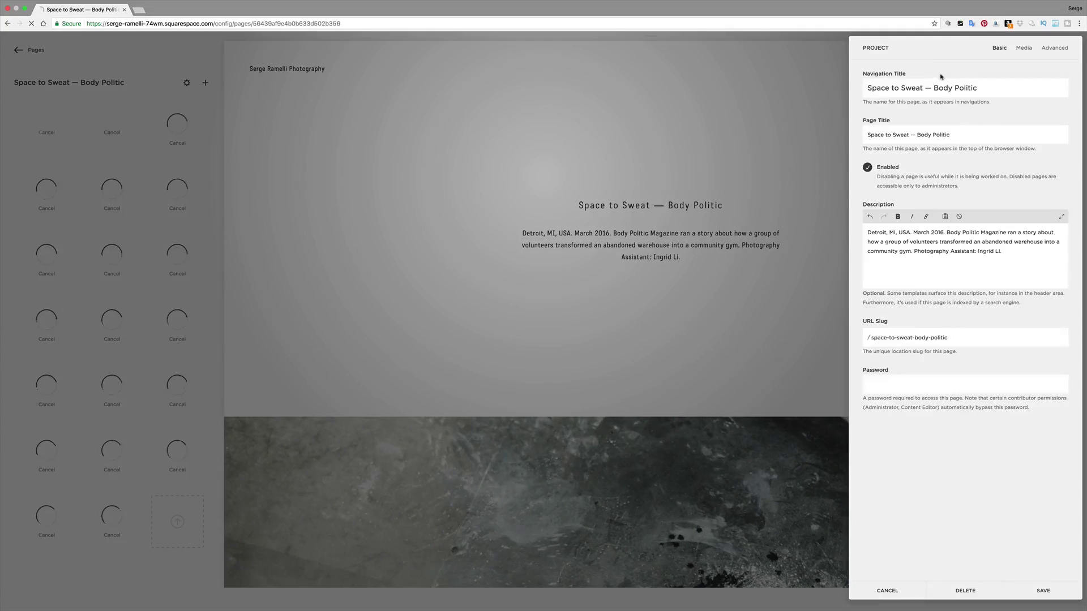
{"action": "key", "text": "super+a"}
{"action": "type", "text": "PAris"}
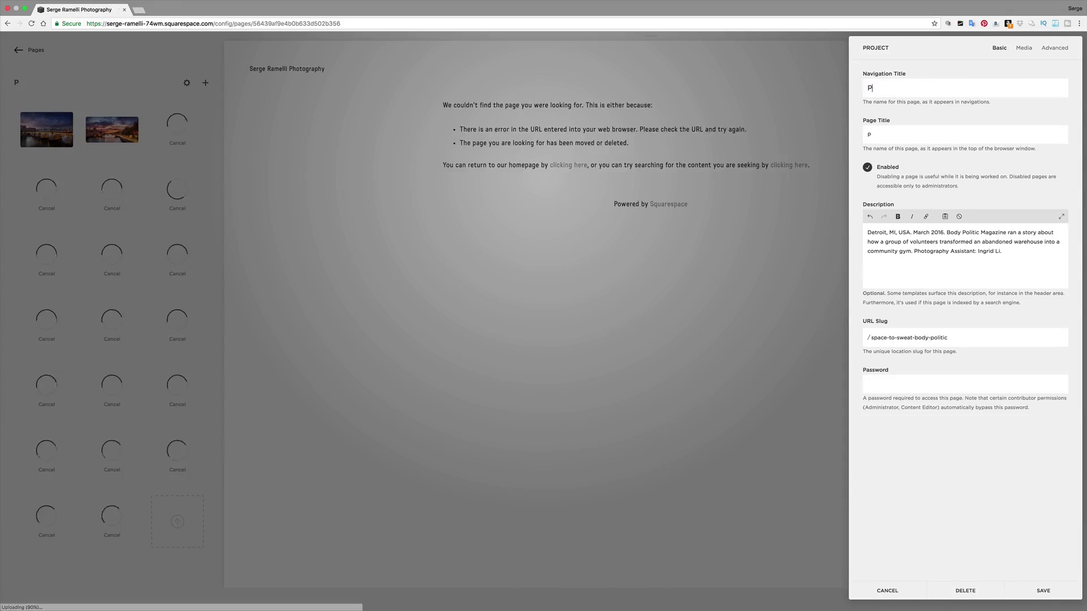
{"action": "key", "text": "BackSpace"}
{"action": "key", "text": "BackSpace"}
{"action": "key", "text": "BackSpace"}
{"action": "key", "text": "BackSpace"}
{"action": "type", "text": "aris"}
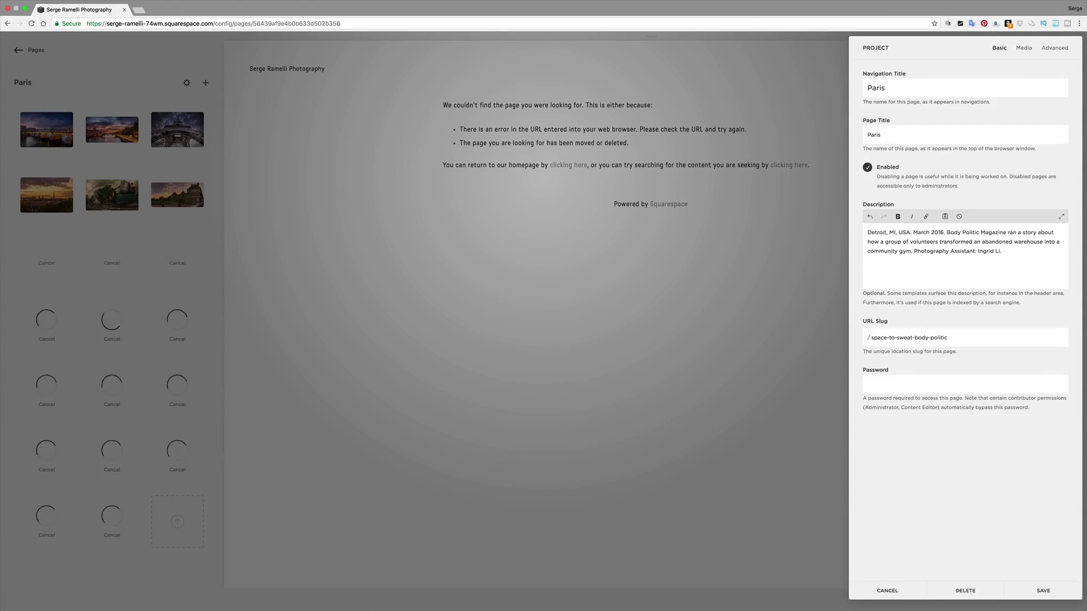
- Replace the Paris project's description with "My best Paris photos" and save its settings
{"action": "left_click_drag", "start_coordinate": [1003, 251], "coordinate": [880, 222]}
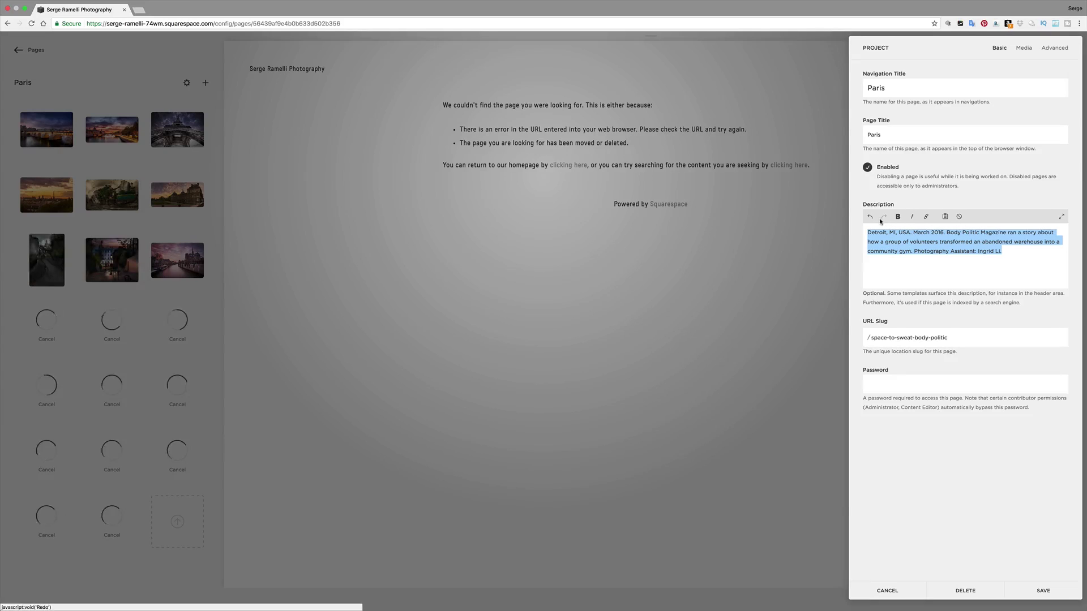
{"action": "type", "text": "M"}
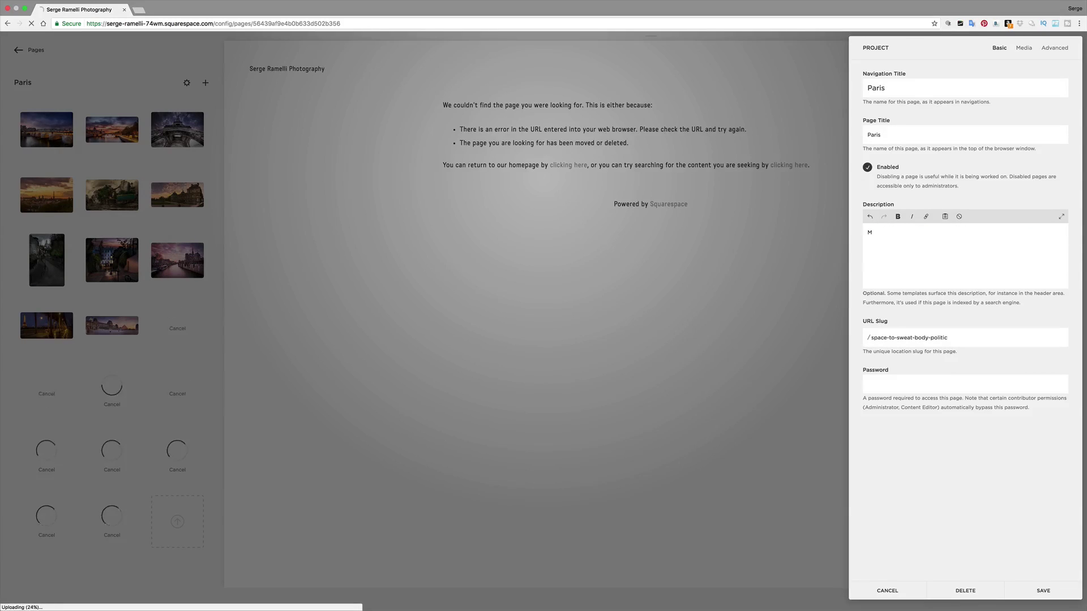
{"action": "type", "text": "y best Paris photos"}
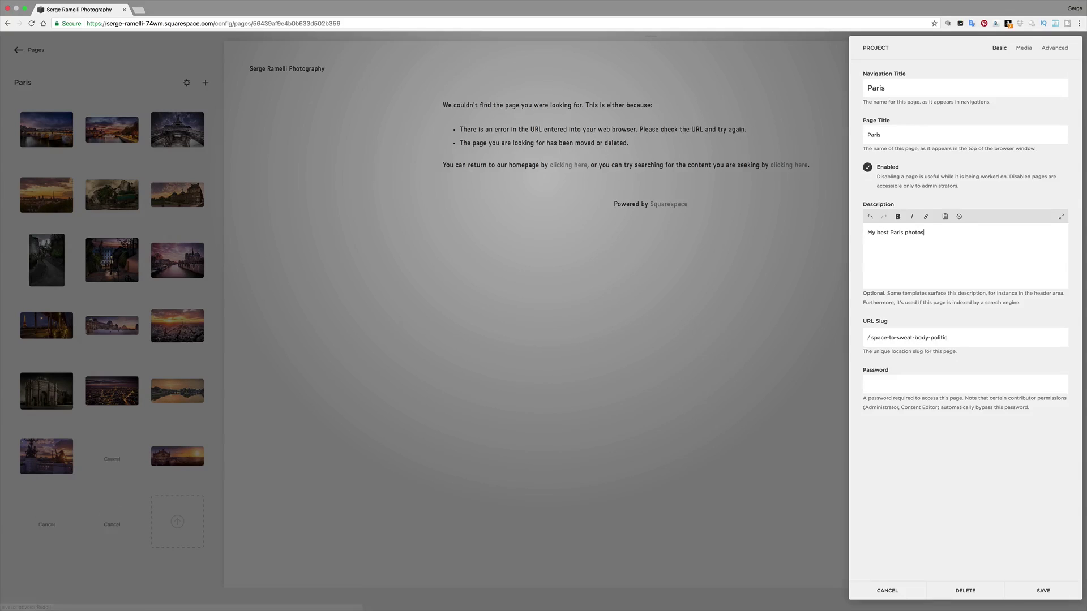
{"action": "left_click", "coordinate": [1040, 590]}
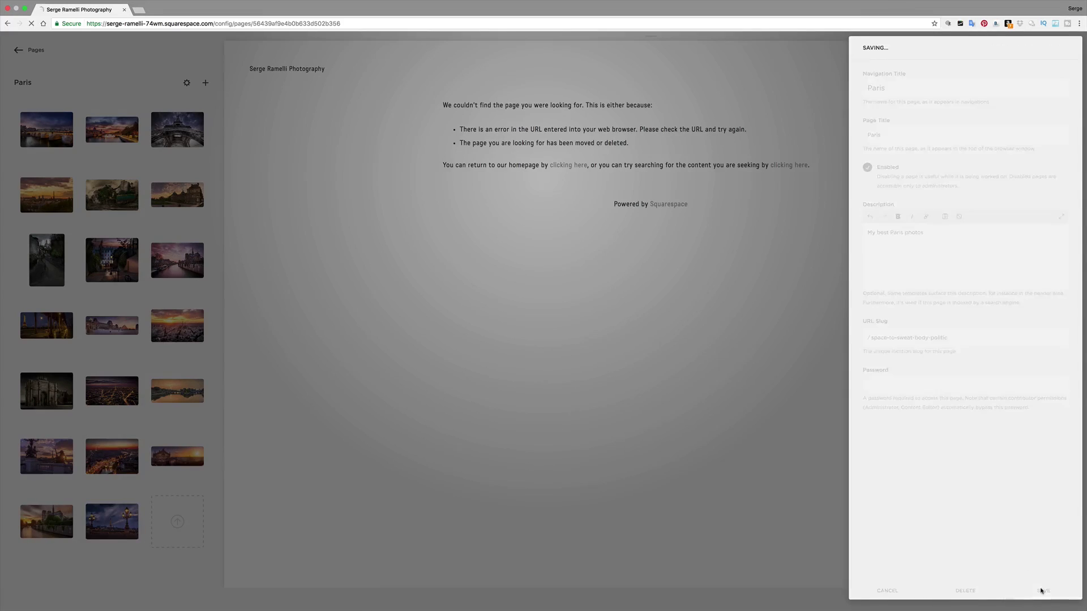
- Replace the example content of the "Thorne Visions — Vanguard Magazine" project under Commissioned with an empty project
{"action": "left_click", "coordinate": [17, 51]}
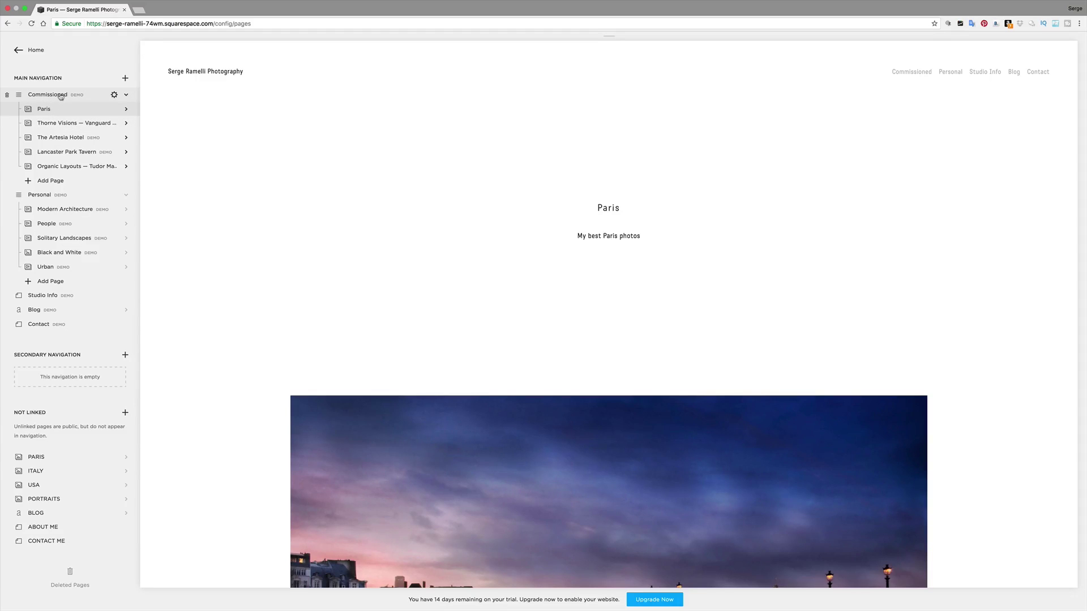
{"action": "left_click", "coordinate": [55, 123]}
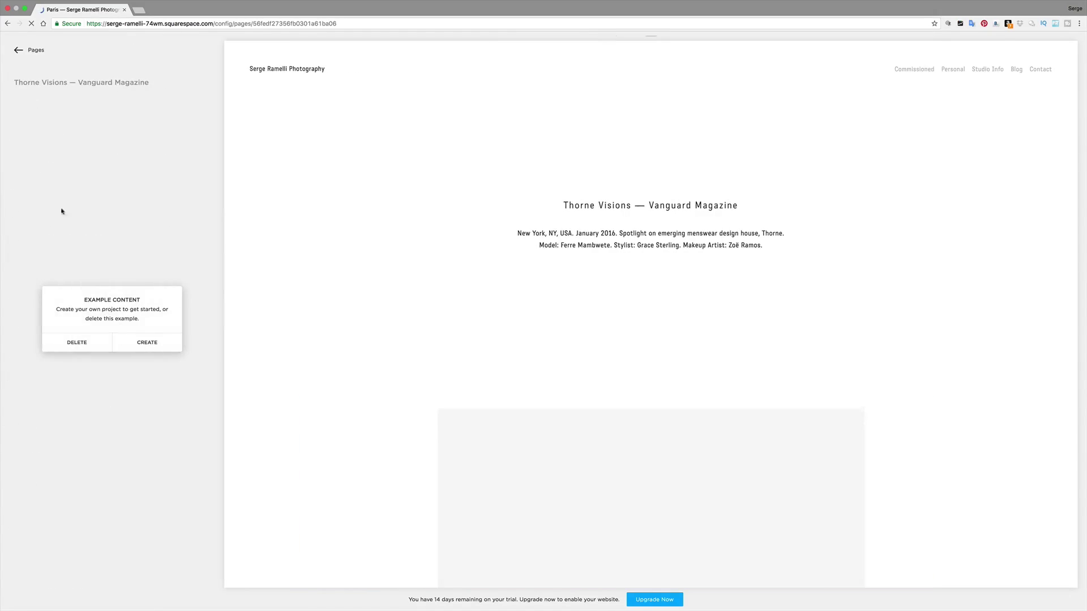
{"action": "left_click", "coordinate": [157, 342]}
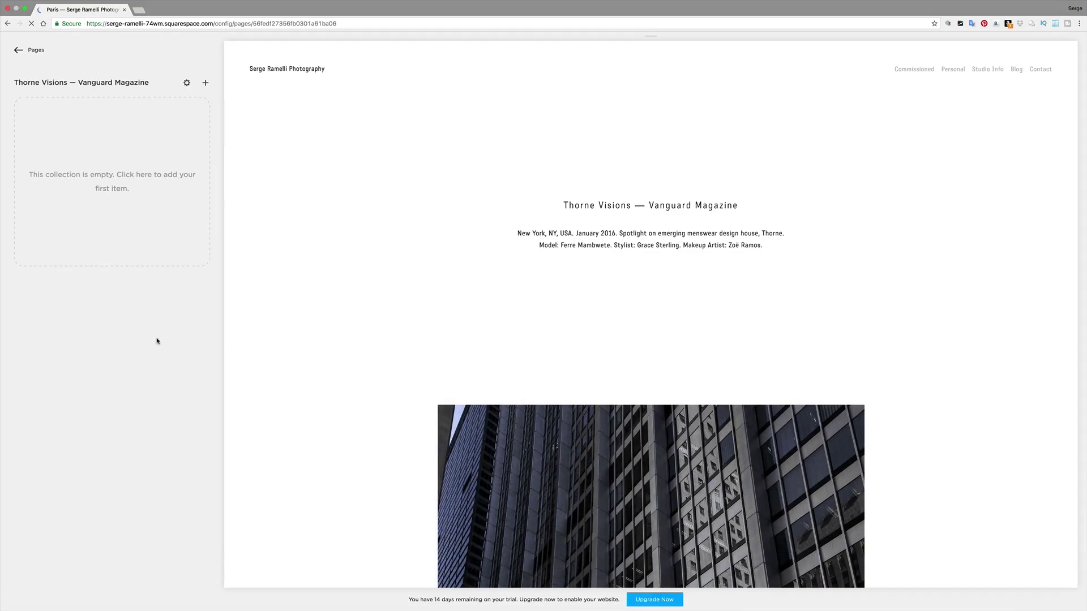
- Upload all photos from the Italy folder to the empty "Thorne Visions — Vanguard Magazine" project
{"action": "left_click", "coordinate": [112, 188]}
{"action": "left_click", "coordinate": [548, 13]}
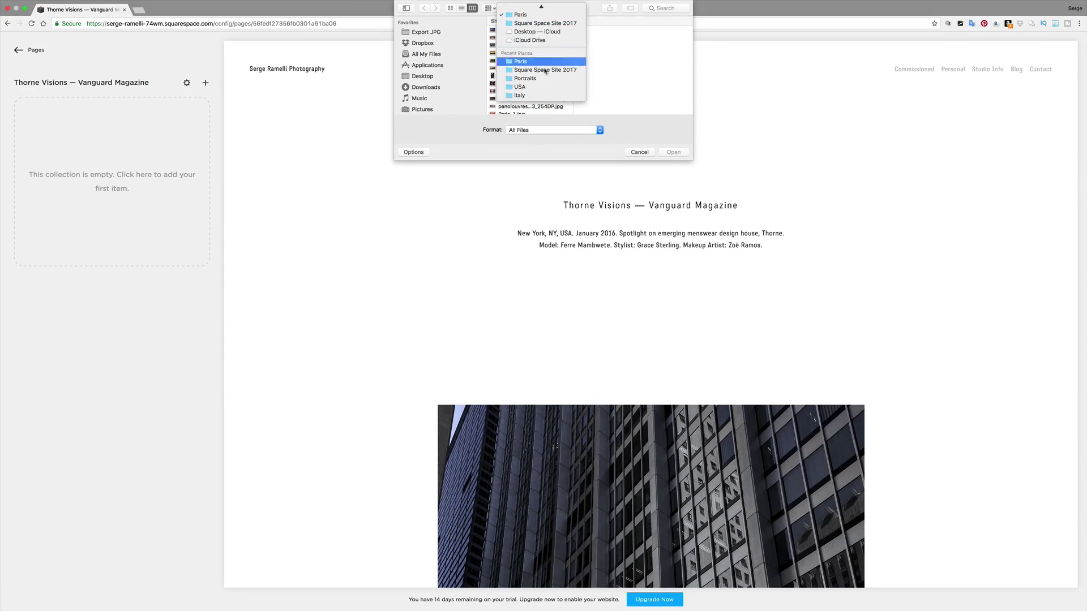
{"action": "left_click", "coordinate": [546, 95]}
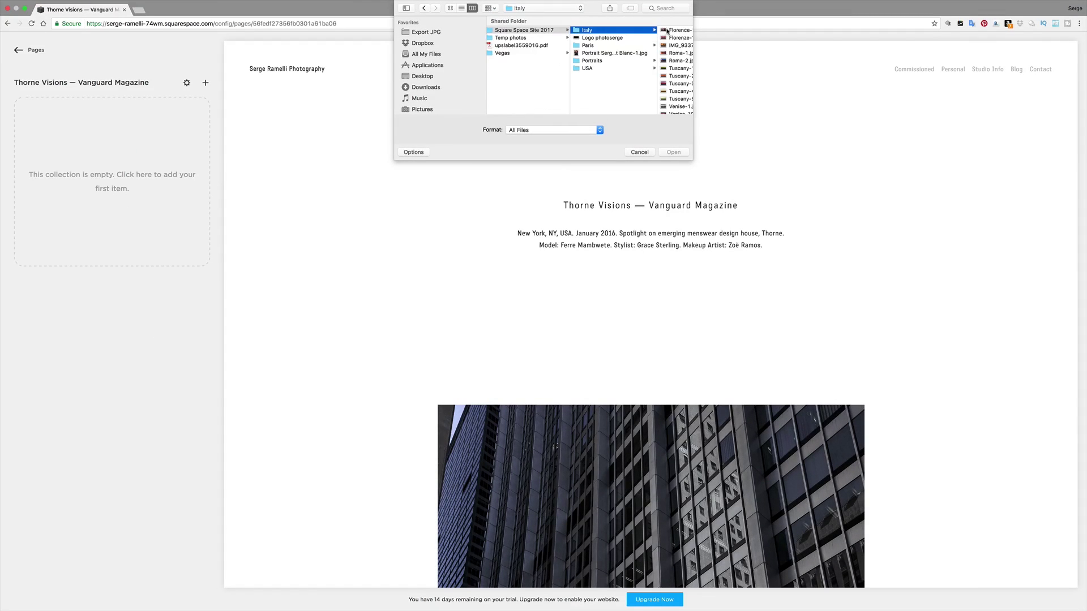
{"action": "left_click", "coordinate": [667, 31]}
{"action": "key", "text": "super+a"}
{"action": "left_click", "coordinate": [673, 152]}
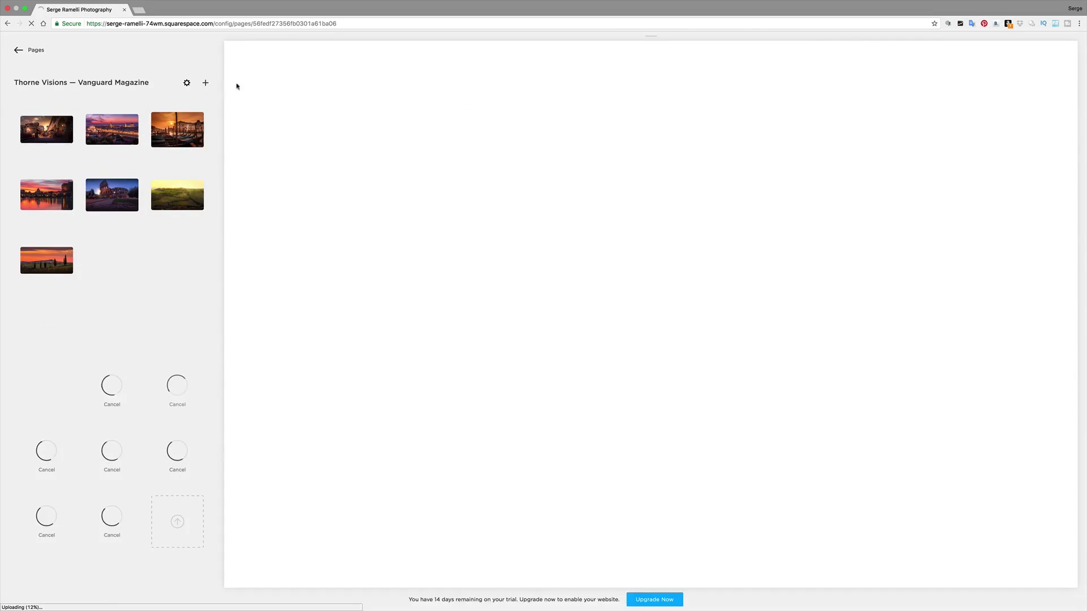
- Set the "Thorne Visions — Vanguard Magazine" project's navigation title to "Italy" and its description to "My best shots of Italy"
{"action": "left_click", "coordinate": [186, 82]}
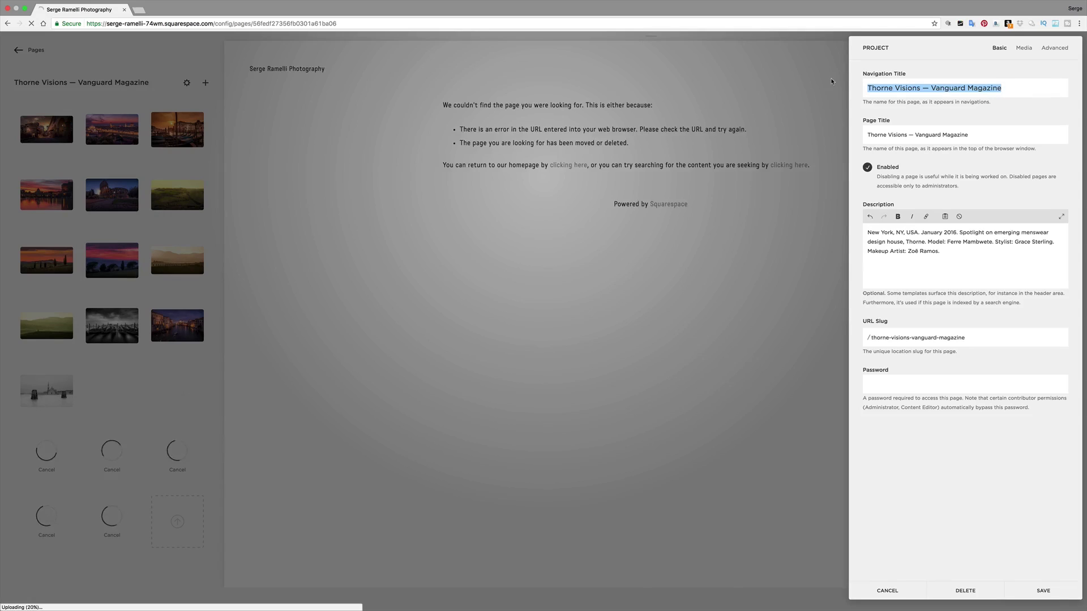
{"action": "type", "text": "Ita"}
{"action": "type", "text": "ly"}
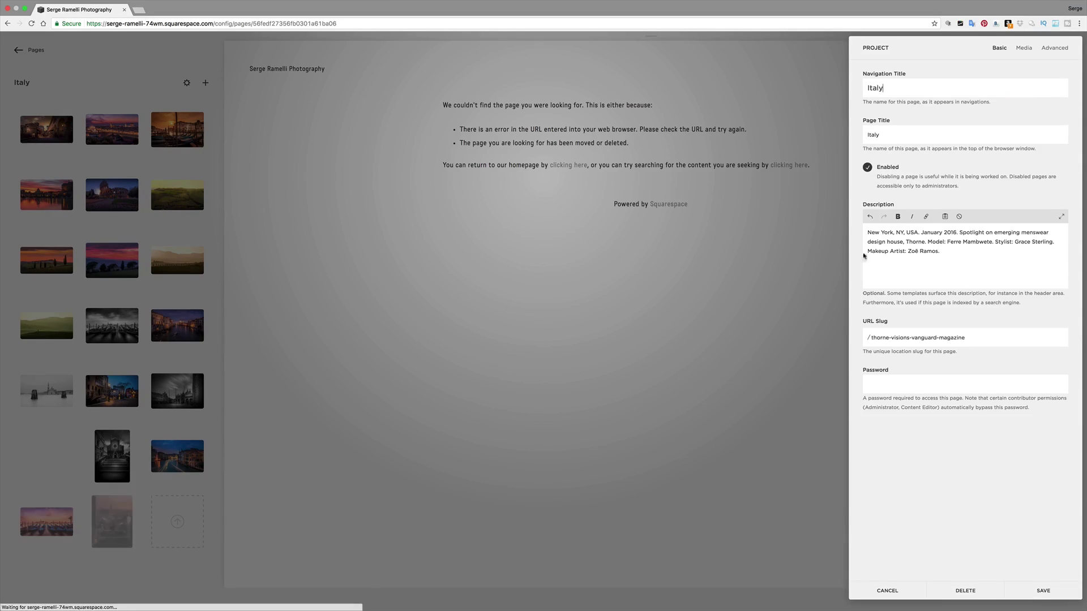
{"action": "left_click_drag", "start_coordinate": [941, 251], "coordinate": [860, 223]}
{"action": "type", "text": "My best shots of Italy"}
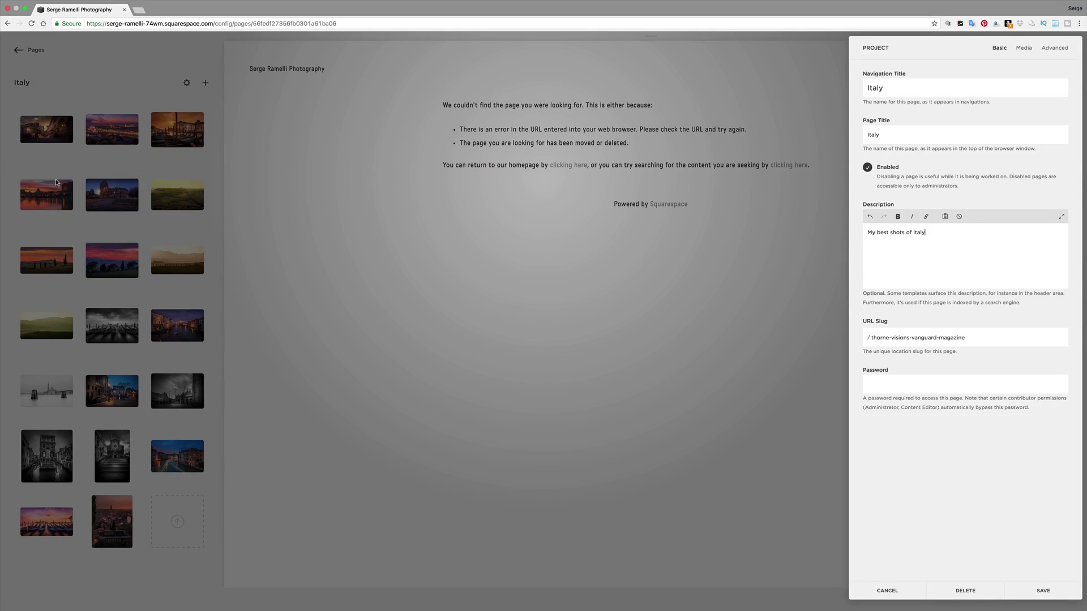
- Move the pink-sky Venice gondola photo to the first place in the Italy project and return to the page list
{"action": "left_click", "coordinate": [101, 161]}
{"action": "left_click", "coordinate": [154, 186]}
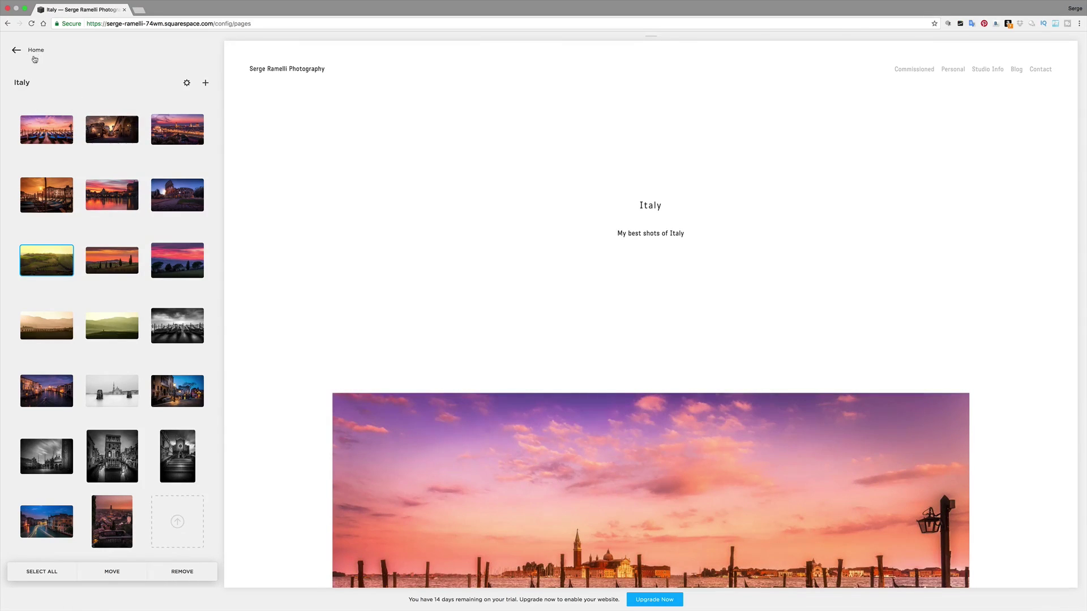
{"action": "left_click", "coordinate": [29, 54]}
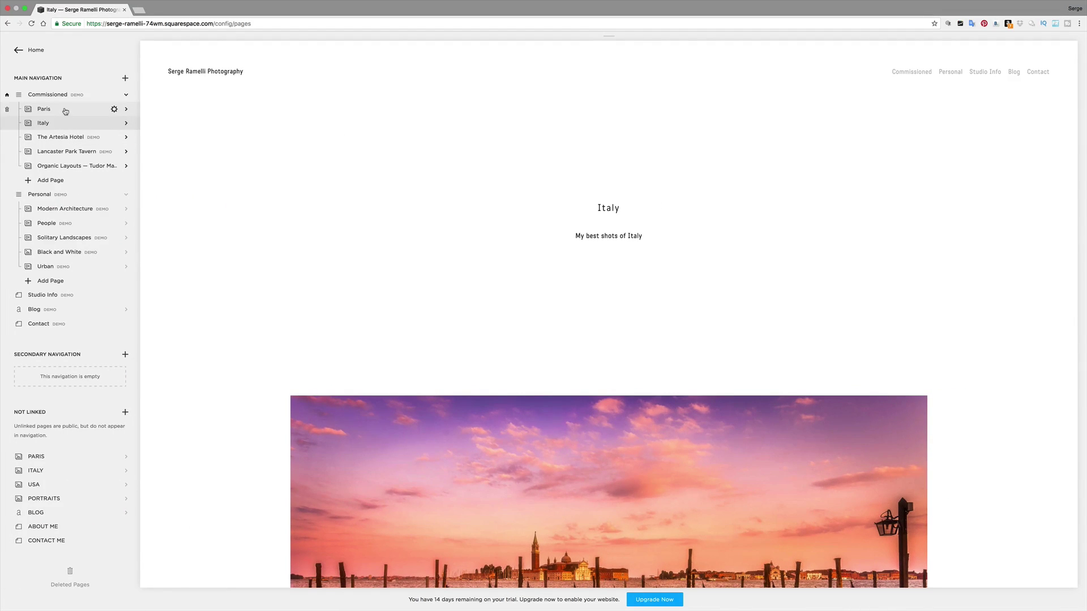
- Look at the Paris project, then preview the Commissioned index page
{"action": "left_click", "coordinate": [65, 111]}
{"action": "left_click", "coordinate": [18, 50]}
{"action": "left_click", "coordinate": [46, 96]}
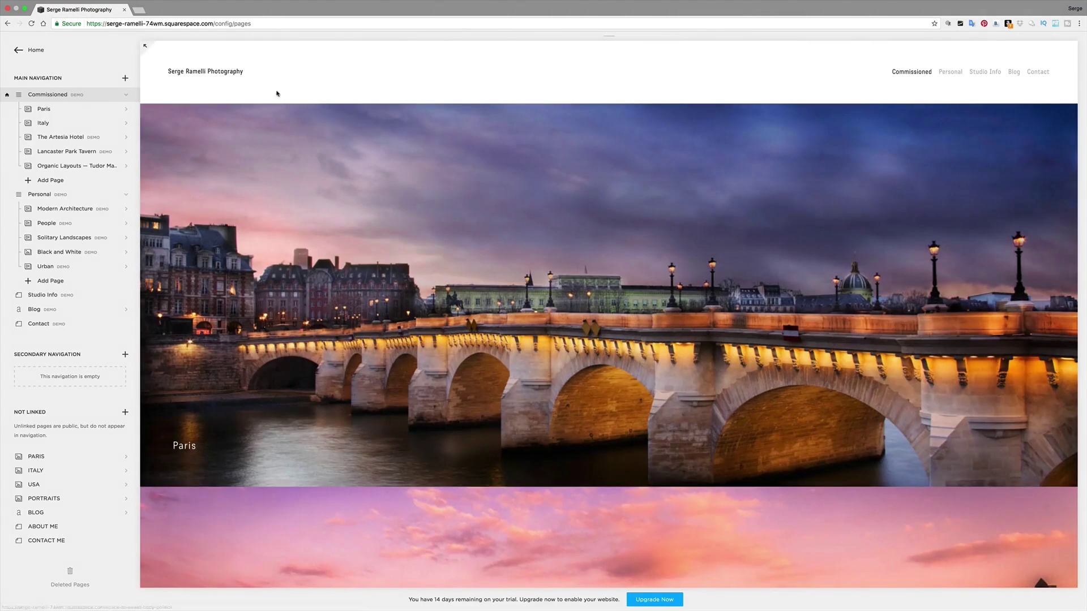
- Create an editable index from the Commissioned demo page, set its navigation title to "Portfolio" and save it
{"action": "mouse_move", "coordinate": [929, 80]}
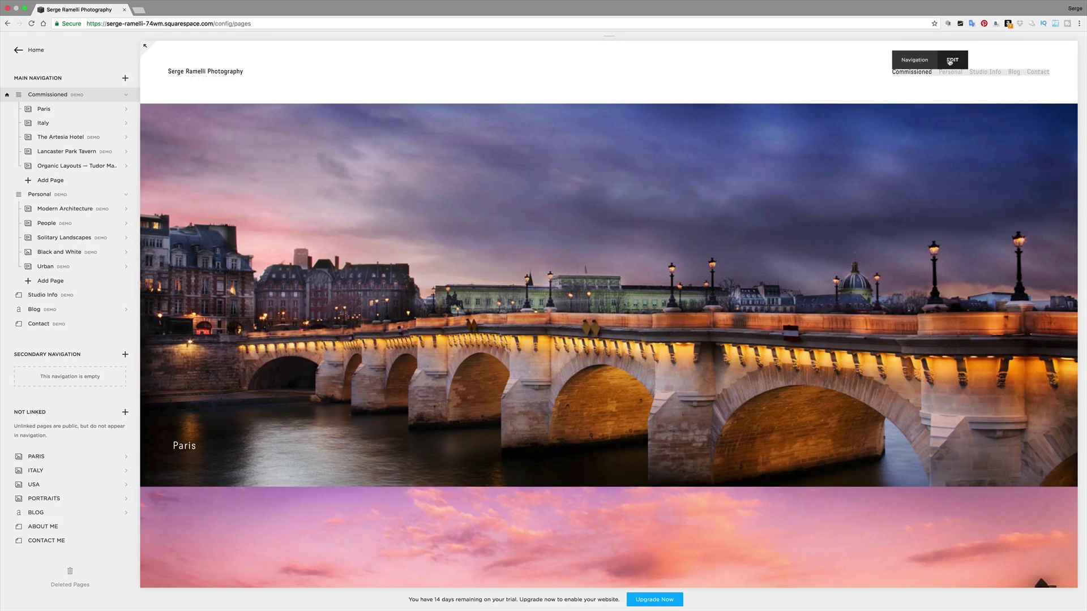
{"action": "left_click", "coordinate": [115, 96]}
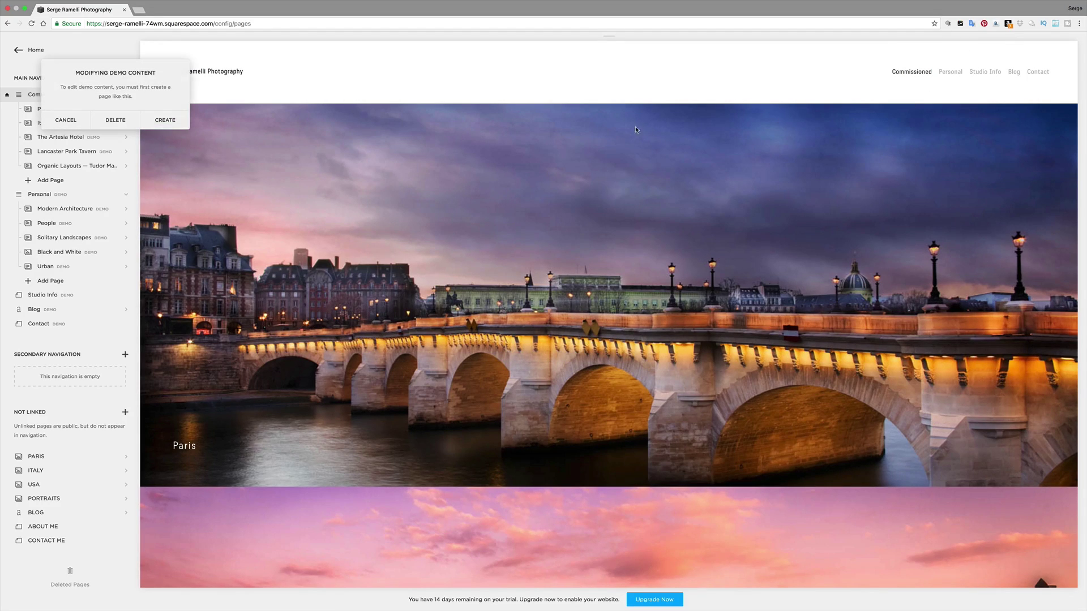
{"action": "left_click", "coordinate": [167, 117]}
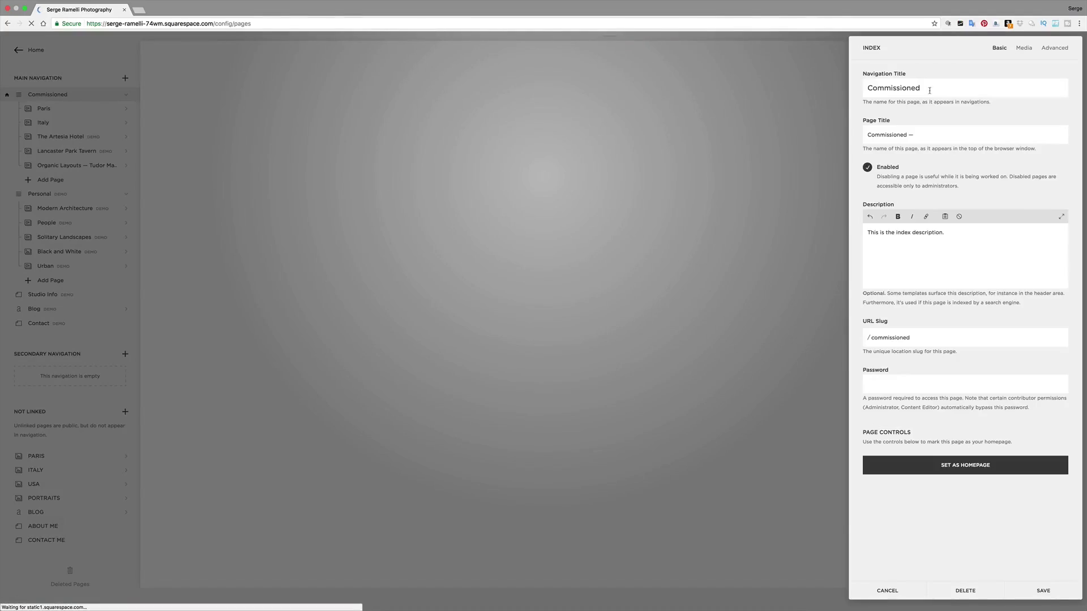
{"action": "double_click", "coordinate": [898, 87]}
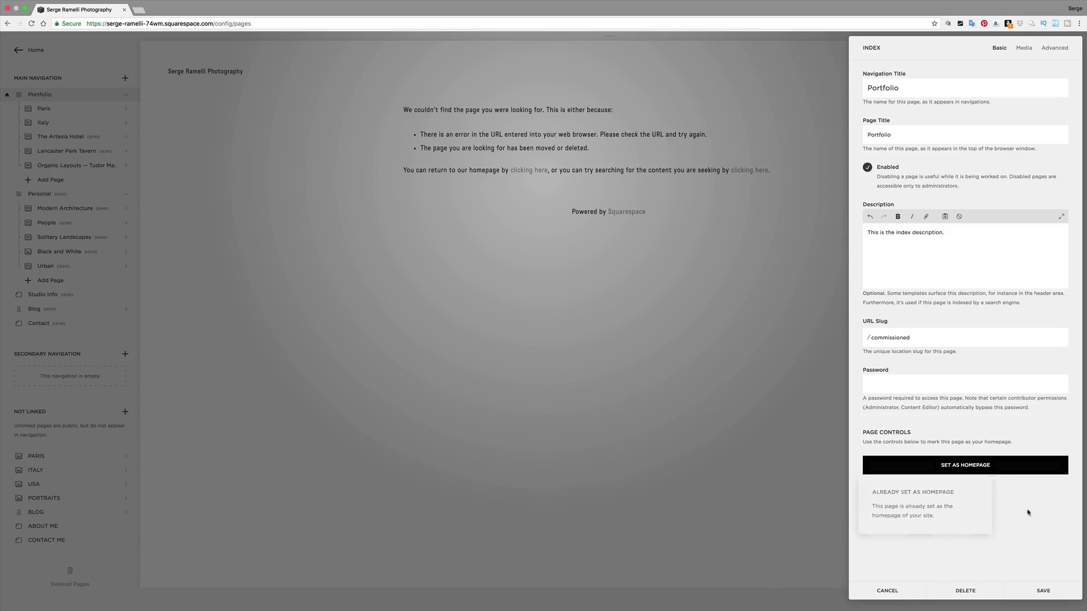
{"action": "left_click", "coordinate": [1044, 590]}
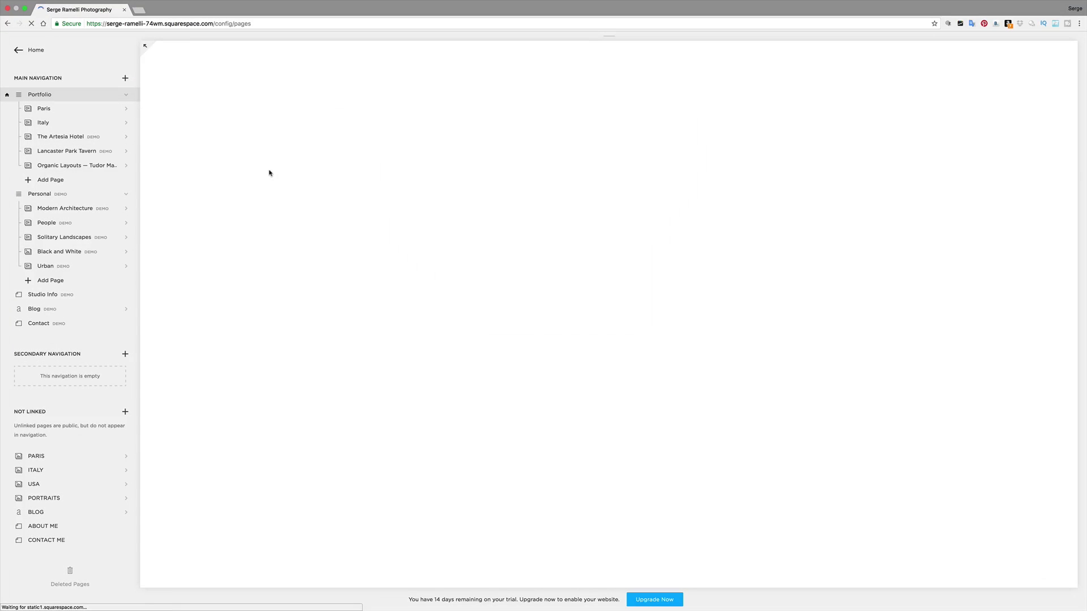
- Replace the example content of The Artesia Hotel under Portfolio with an empty project
{"action": "scroll", "coordinate": [457, 235], "scroll_direction": "down", "scroll_amount": 5}
{"action": "scroll", "coordinate": [458, 236], "scroll_direction": "down", "scroll_amount": 8}
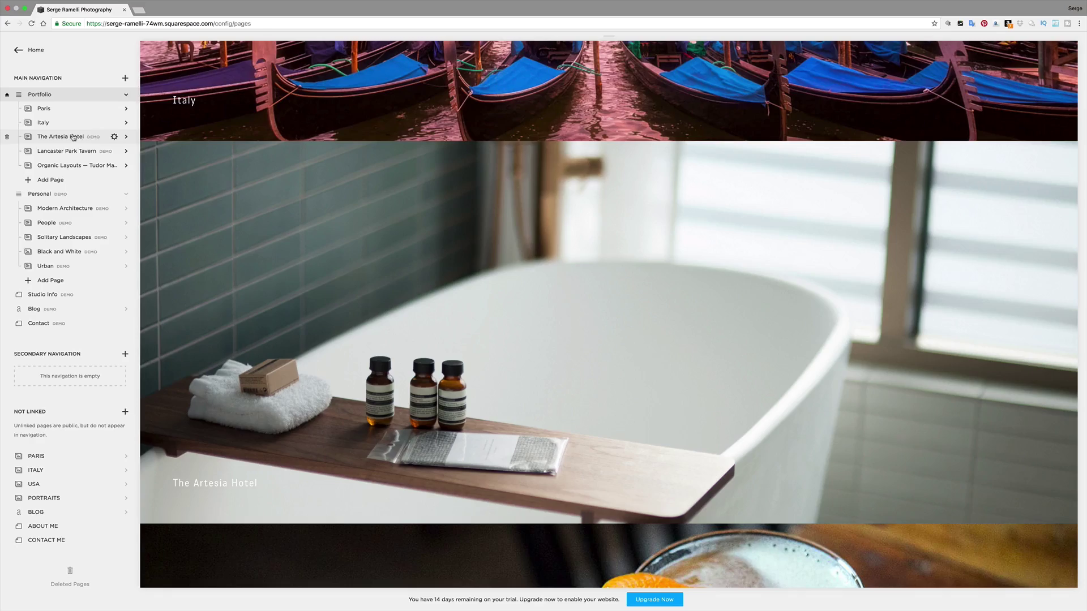
{"action": "left_click", "coordinate": [74, 137]}
{"action": "left_click", "coordinate": [150, 342]}
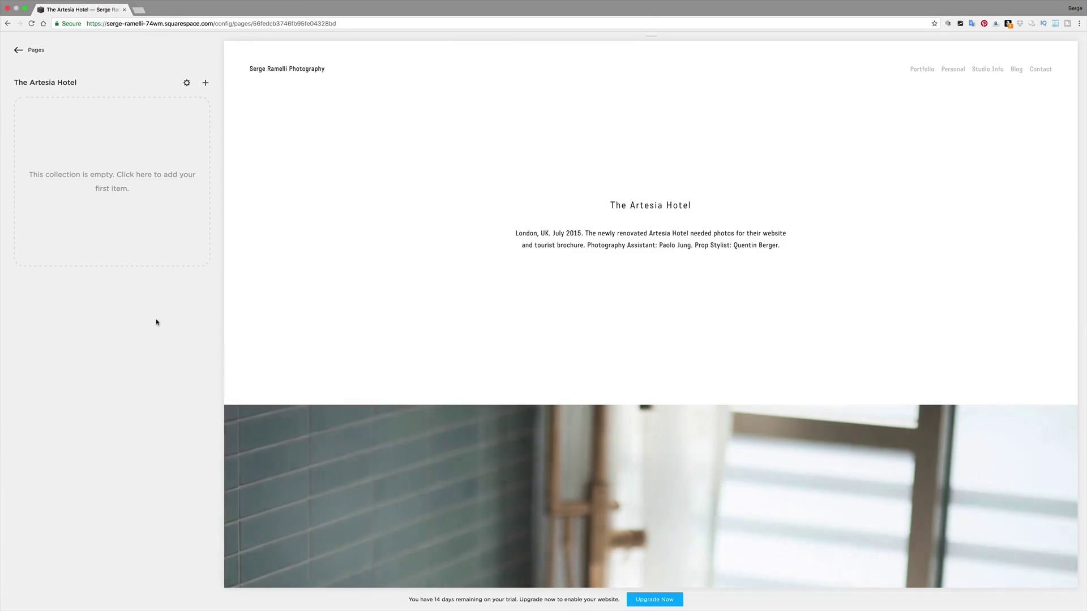
- Upload all photos from the USA folder to the empty The Artesia Hotel project
{"action": "left_click", "coordinate": [134, 202]}
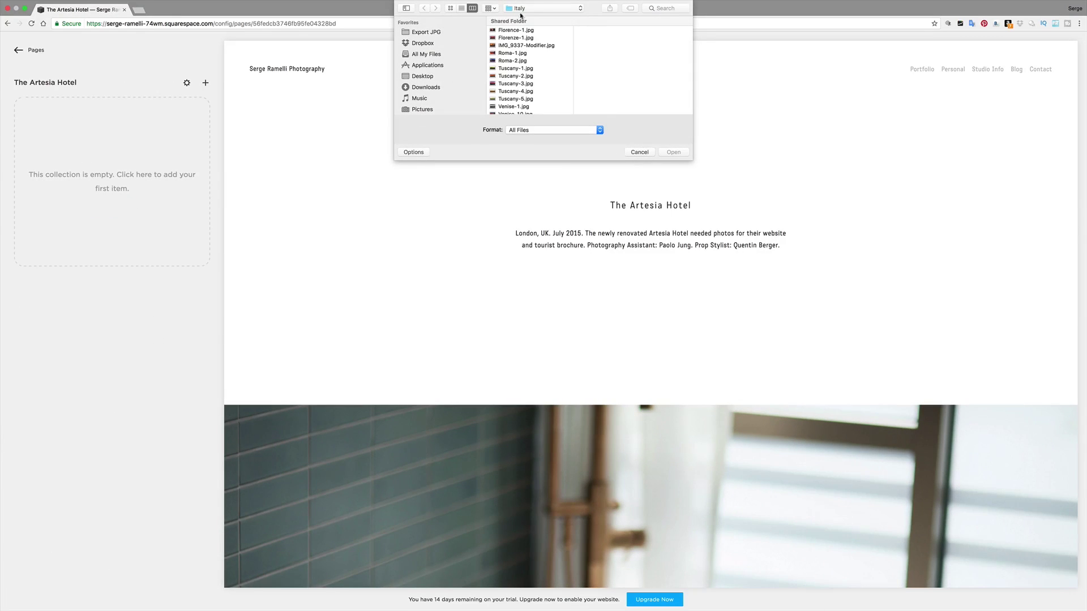
{"action": "left_click", "coordinate": [521, 9]}
{"action": "left_click", "coordinate": [535, 94]}
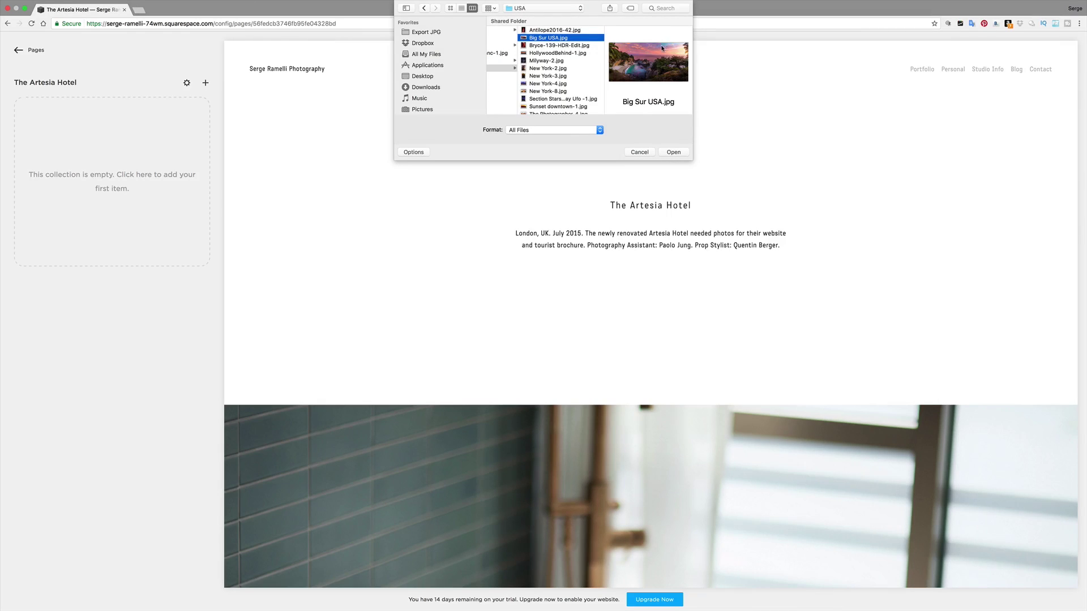
{"action": "key", "text": "super+a"}
{"action": "left_click", "coordinate": [675, 156]}
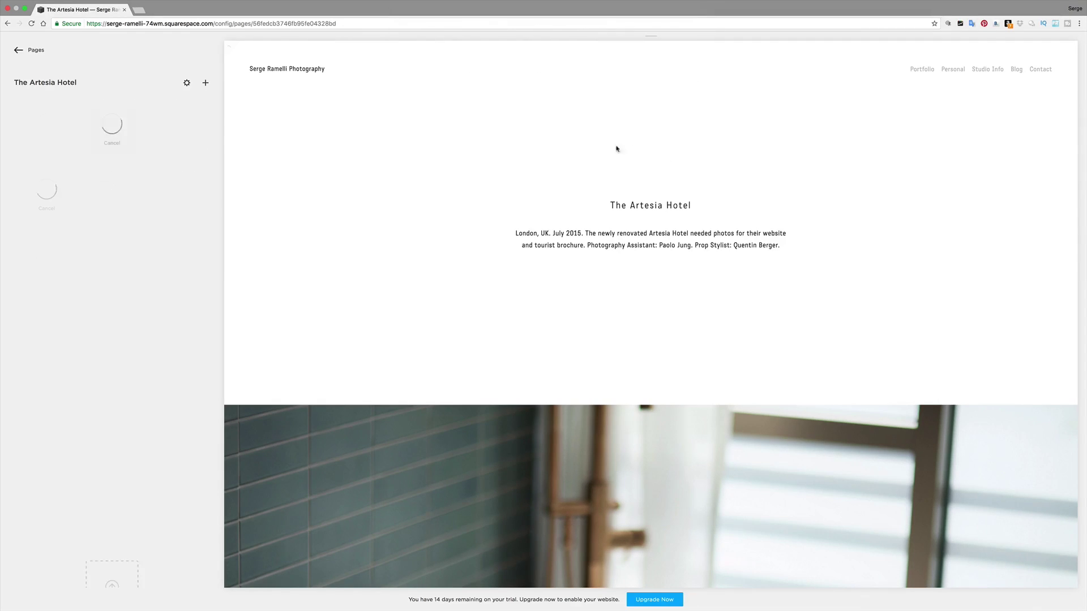
- Set The Artesia Hotel project's navigation title to "USA" and its description to "My best USA shots", and save the settings
{"action": "left_click", "coordinate": [186, 84]}
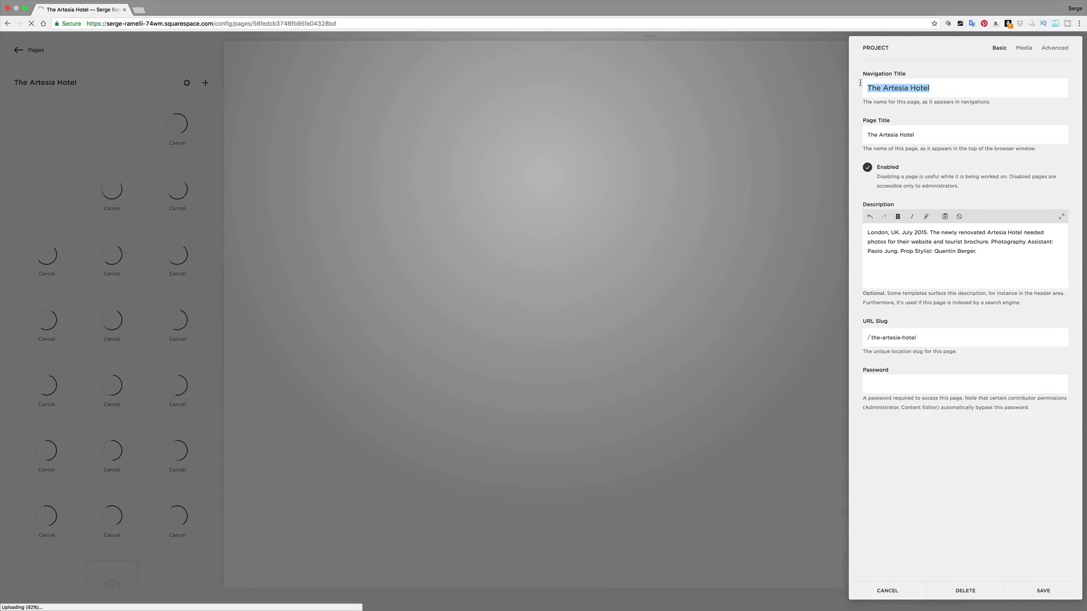
{"action": "type", "text": "USA"}
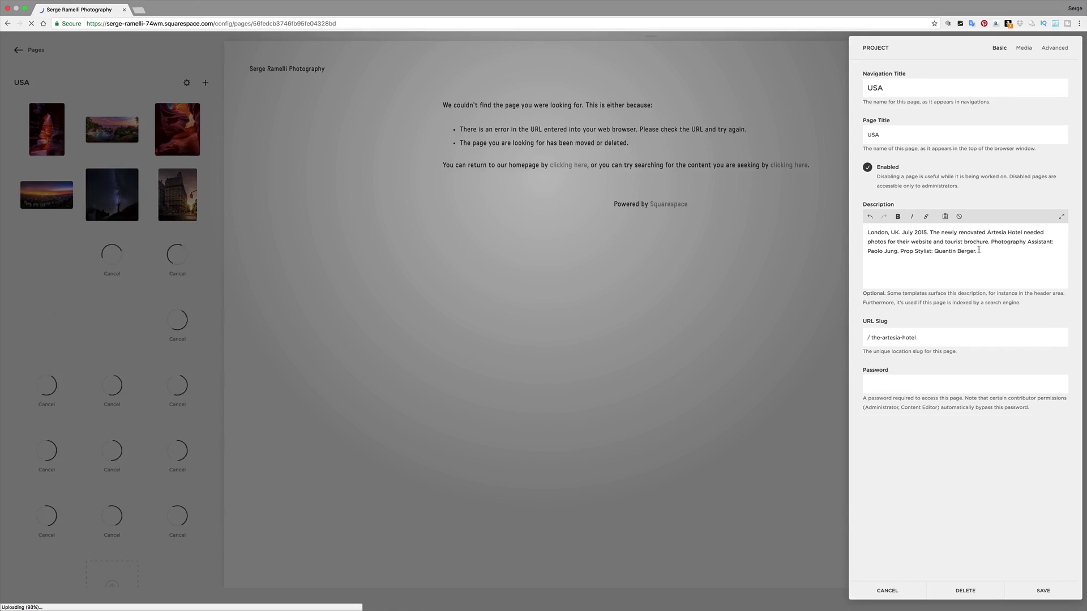
{"action": "left_click_drag", "start_coordinate": [979, 250], "coordinate": [862, 225]}
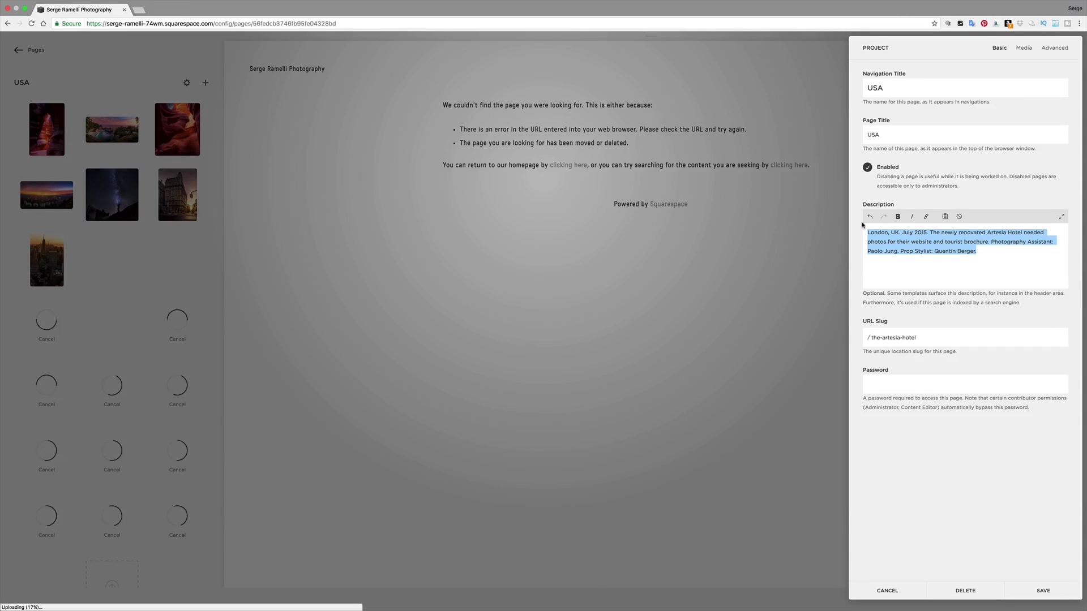
{"action": "type", "text": "My best"}
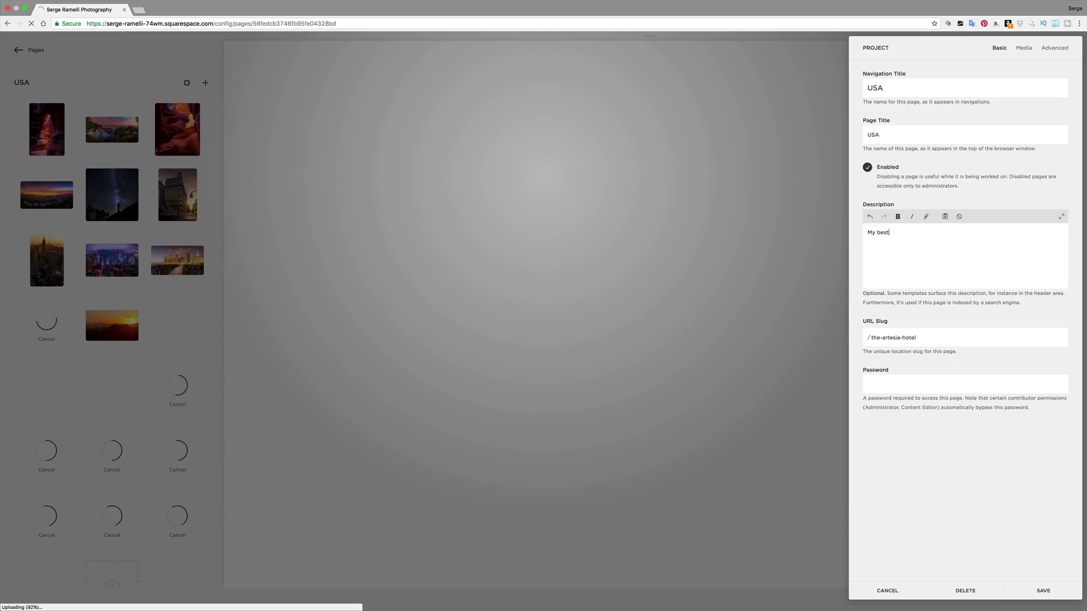
{"action": "type", "text": " USA Shots"}
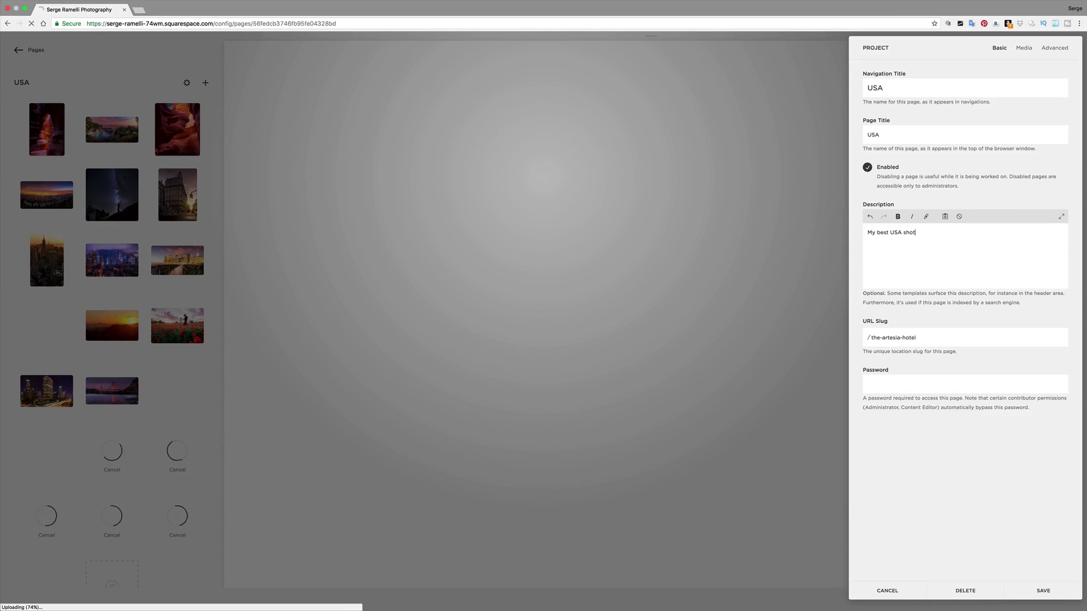
{"action": "left_click", "coordinate": [1035, 589]}
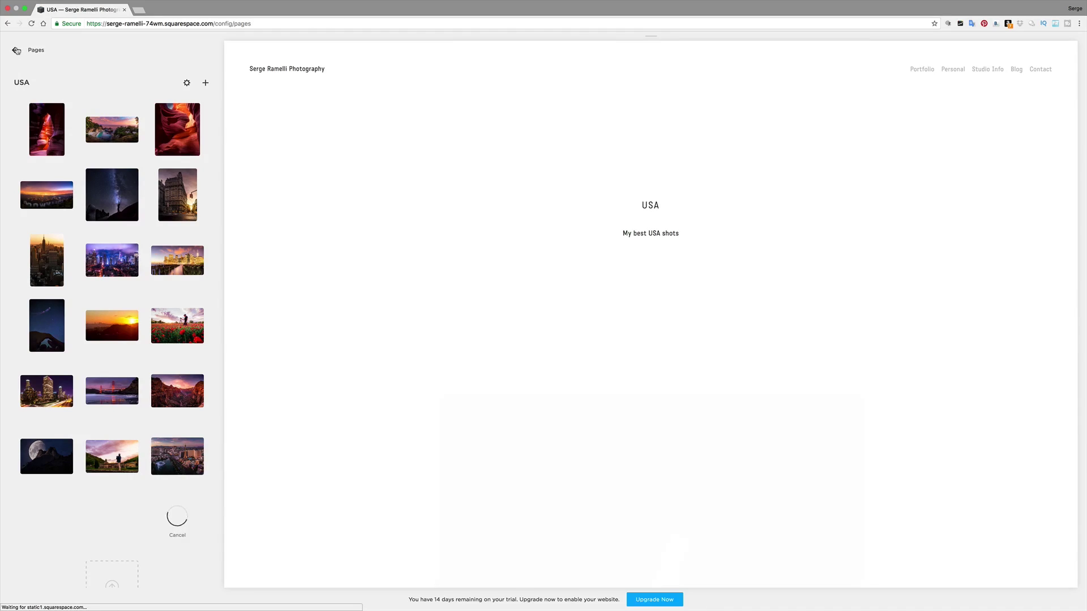
- Replace the example content of Lancaster Park Tavern under Portfolio with an empty project
{"action": "left_click", "coordinate": [16, 51]}
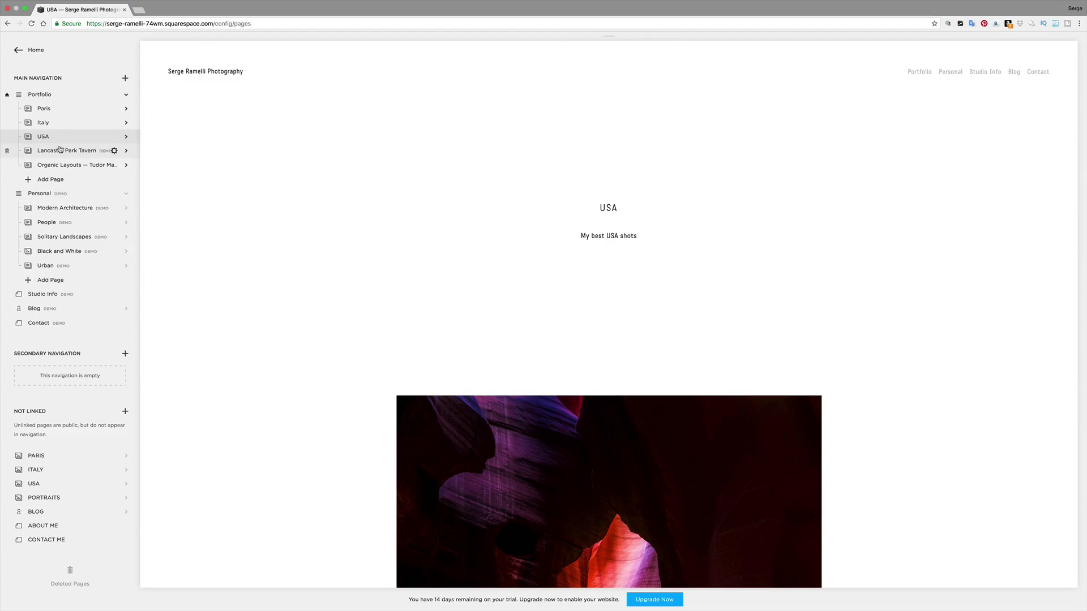
{"action": "left_click", "coordinate": [60, 150]}
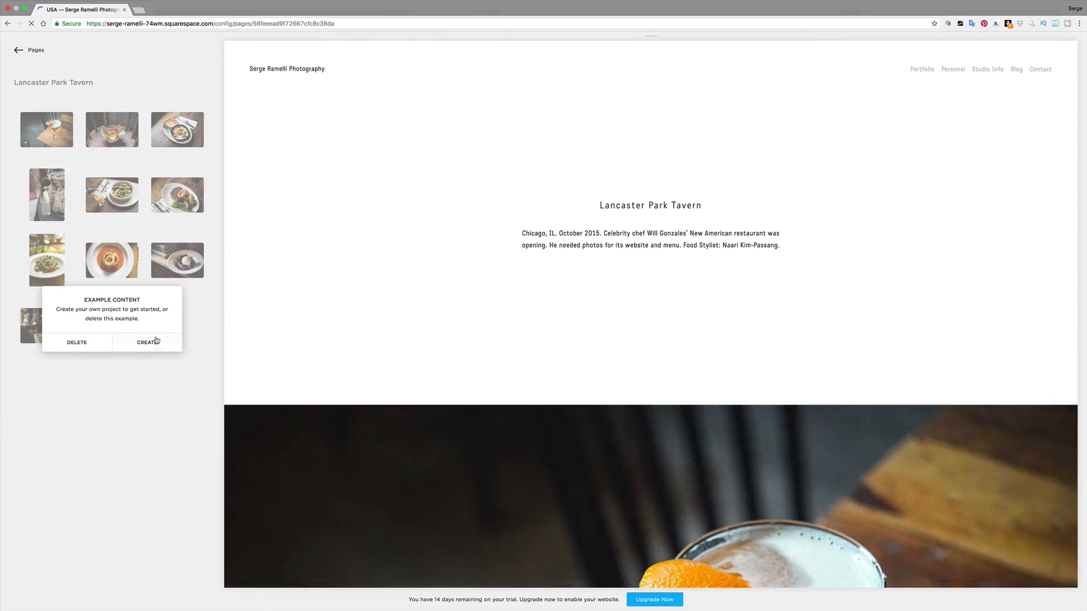
{"action": "left_click", "coordinate": [156, 343]}
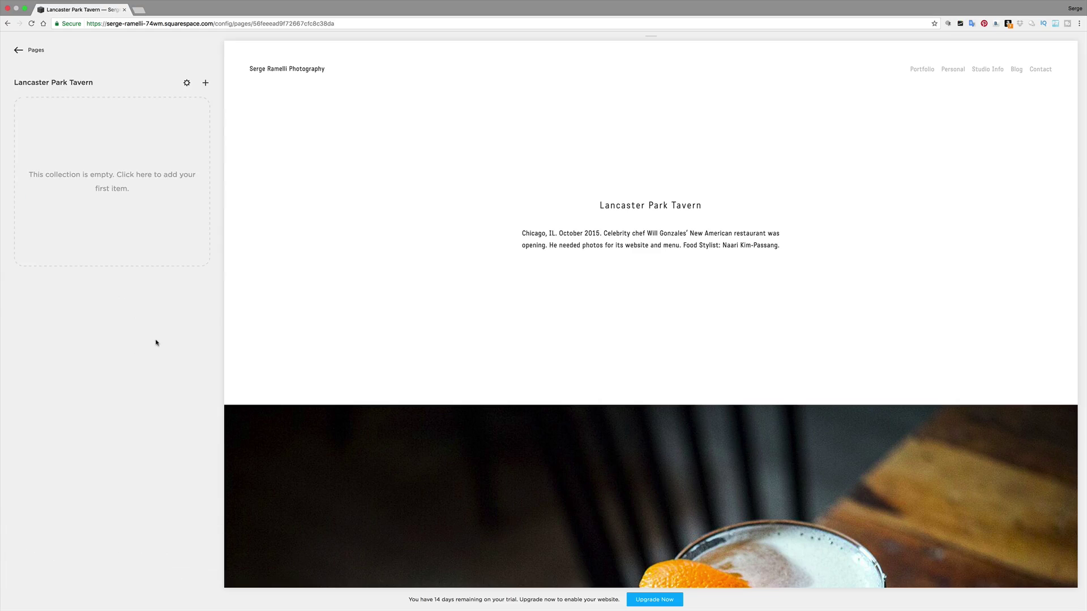
- Upload all photos from the Portraits folder to the empty Lancaster Park Tavern project
{"action": "left_click", "coordinate": [128, 196]}
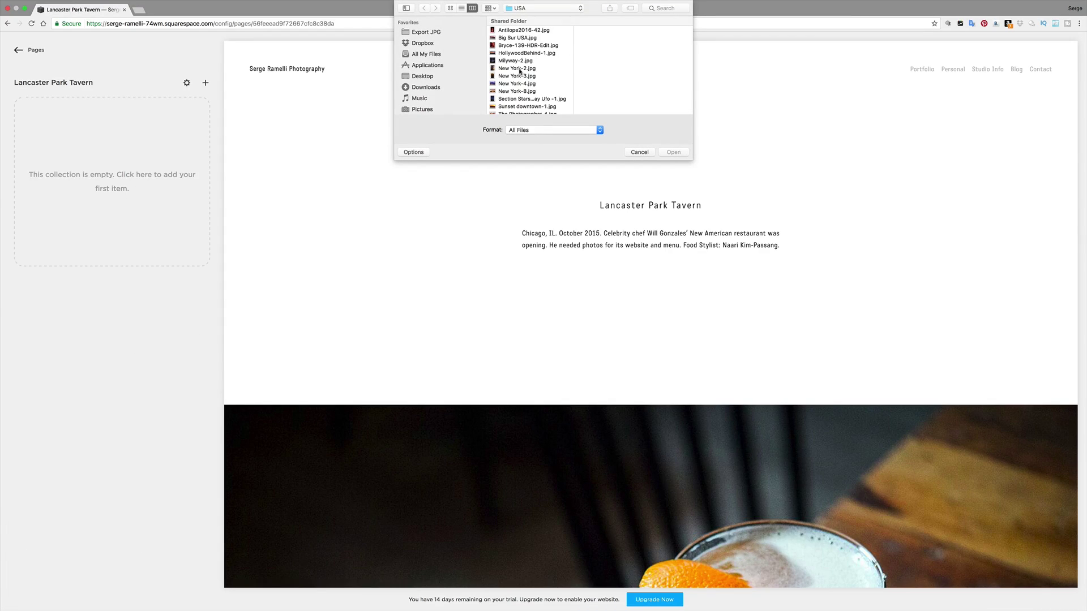
{"action": "left_click", "coordinate": [541, 8]}
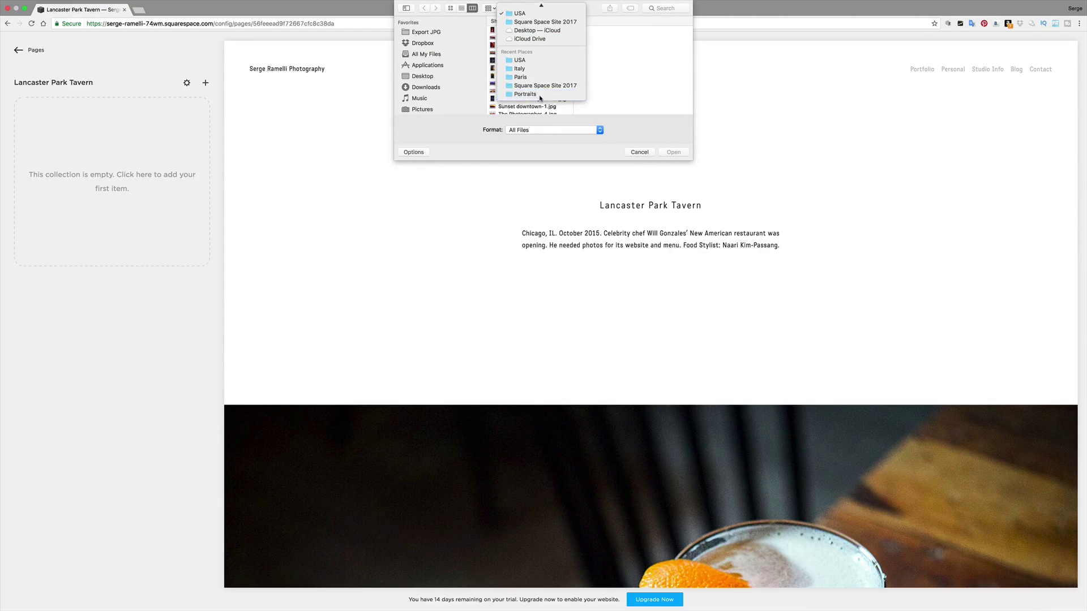
{"action": "left_click", "coordinate": [540, 99]}
{"action": "key", "text": "super+a"}
{"action": "left_click", "coordinate": [673, 151]}
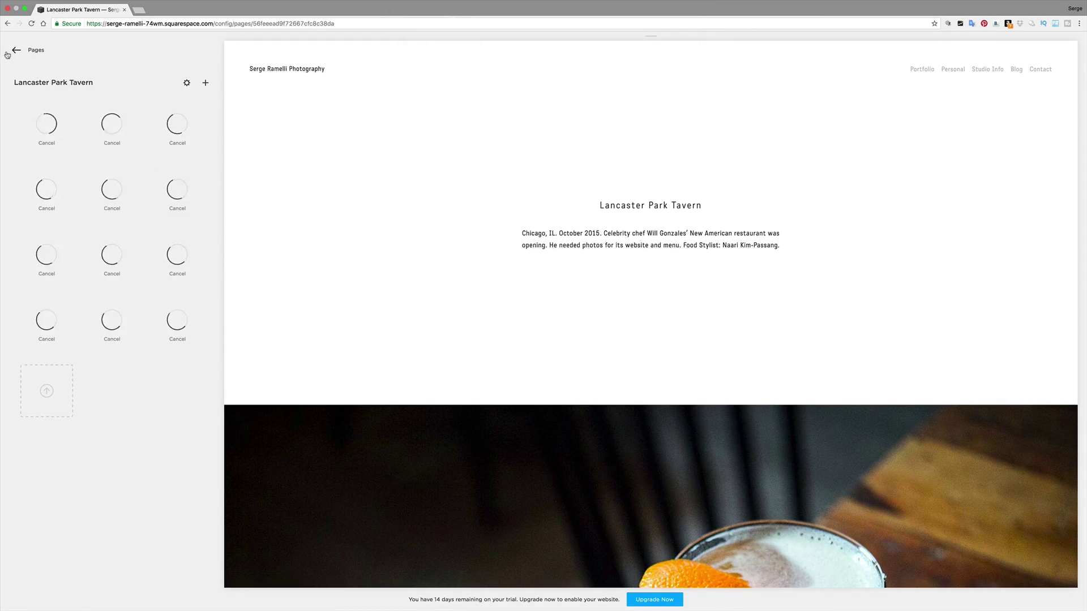
- Set the Lancaster Park Tavern project's navigation title to "Portraits" and save its settings
{"action": "left_click", "coordinate": [187, 82]}
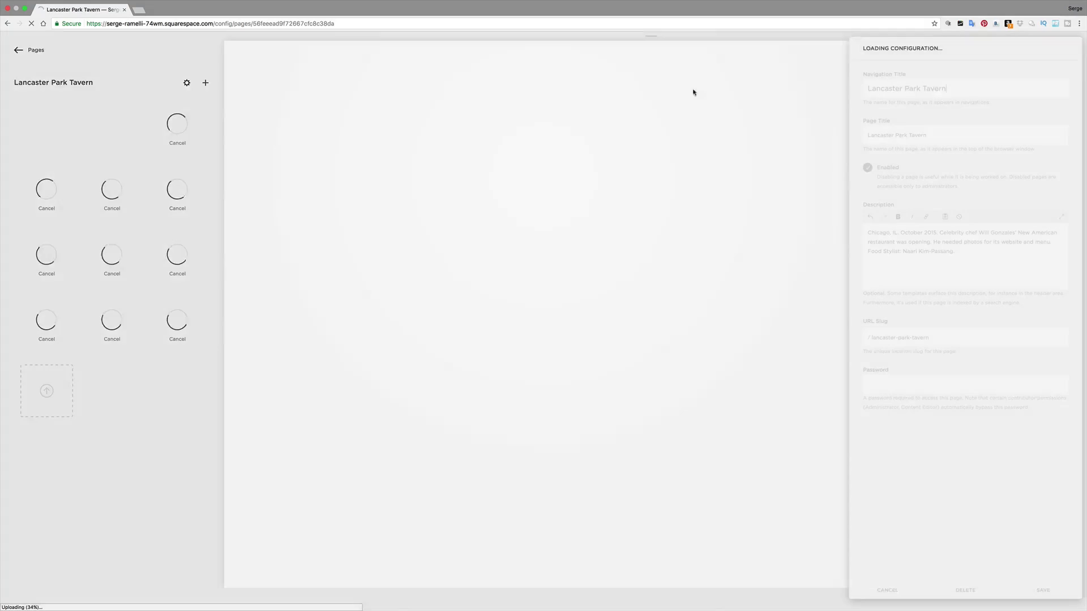
{"action": "key", "text": "Return"}
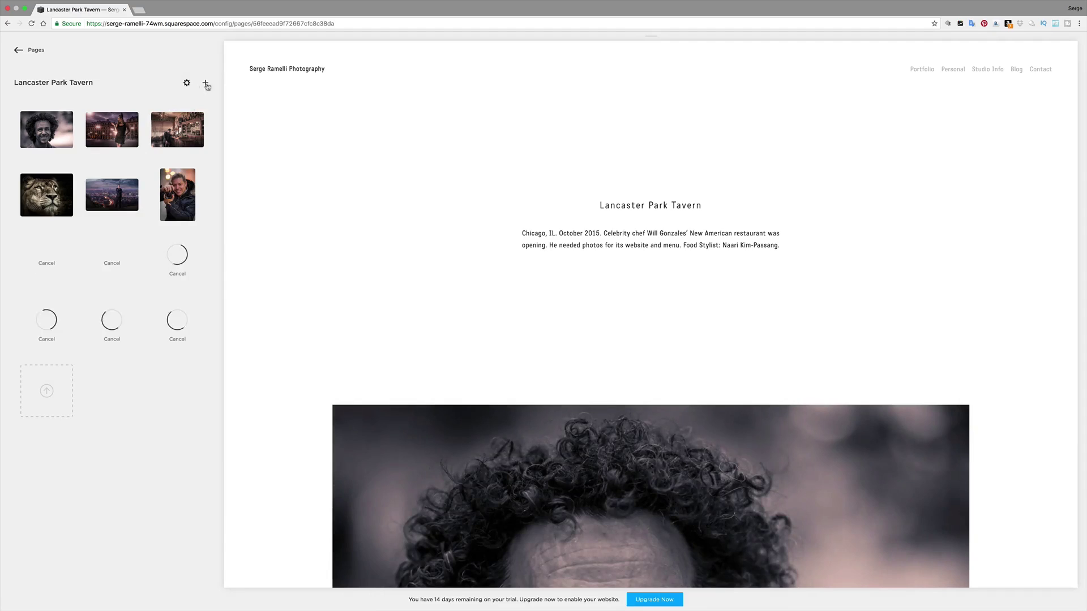
{"action": "left_click", "coordinate": [187, 83]}
{"action": "type", "text": "Portraits"}
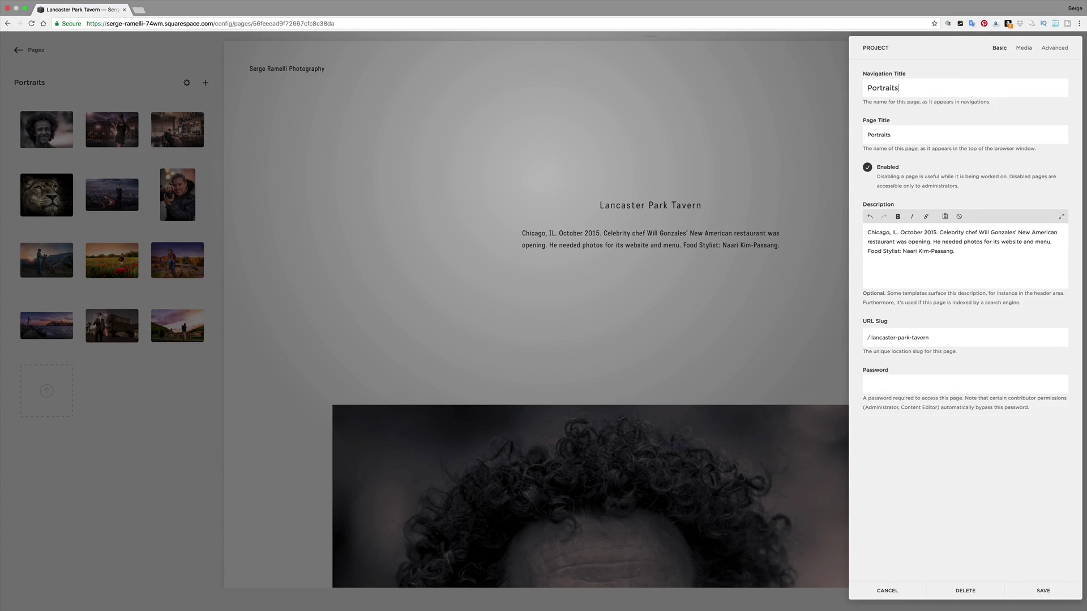
{"action": "left_click", "coordinate": [1040, 595]}
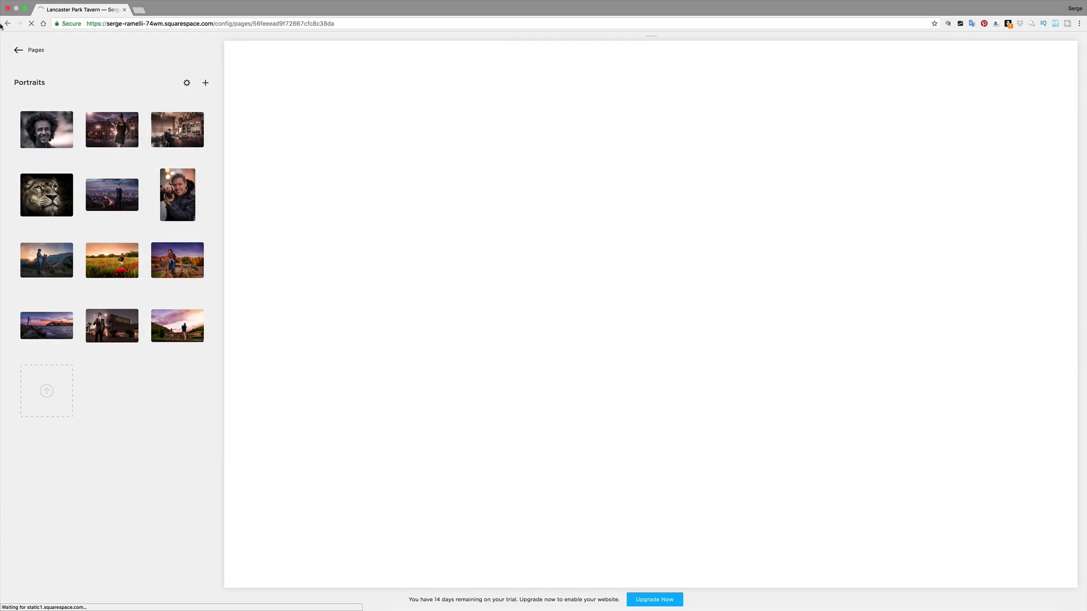
- Remove the Organic Layouts example page from Portfolio and the whole Personal demo index from the main navigation
{"action": "left_click", "coordinate": [17, 51]}
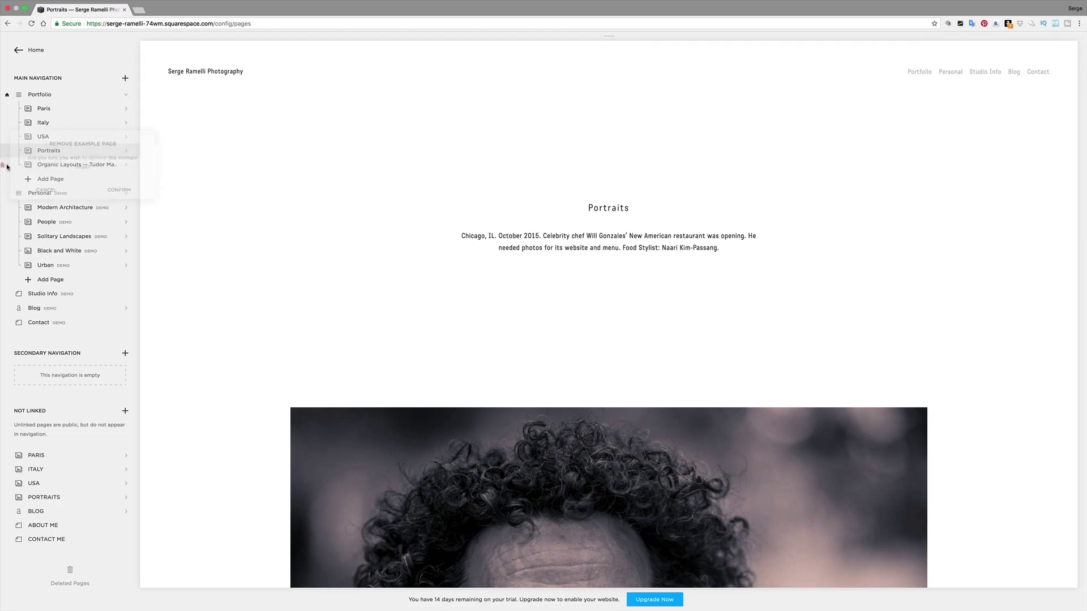
{"action": "left_click", "coordinate": [92, 194]}
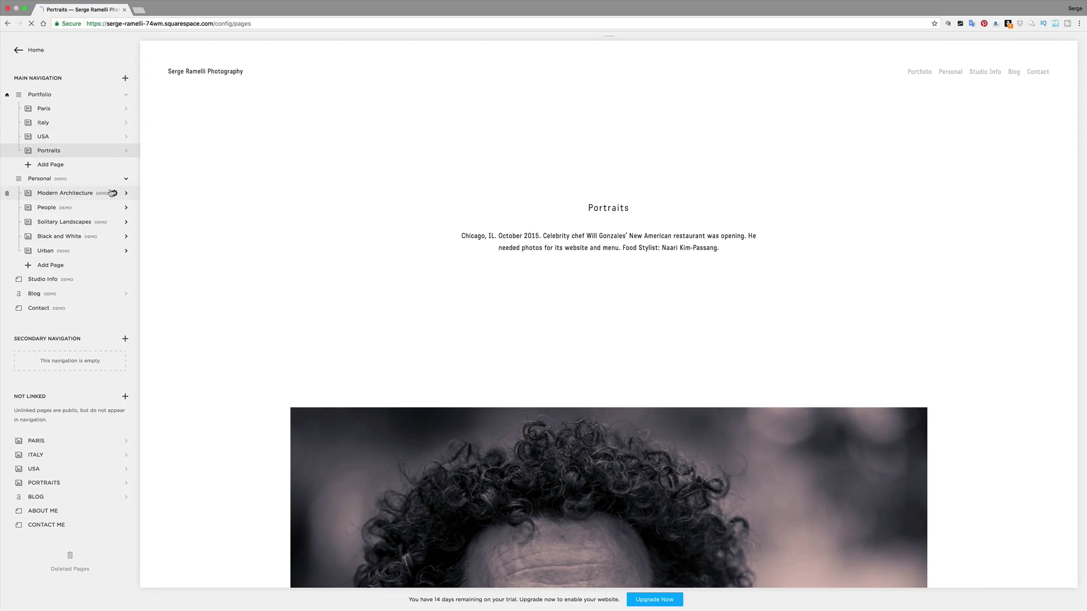
{"action": "left_click", "coordinate": [7, 180]}
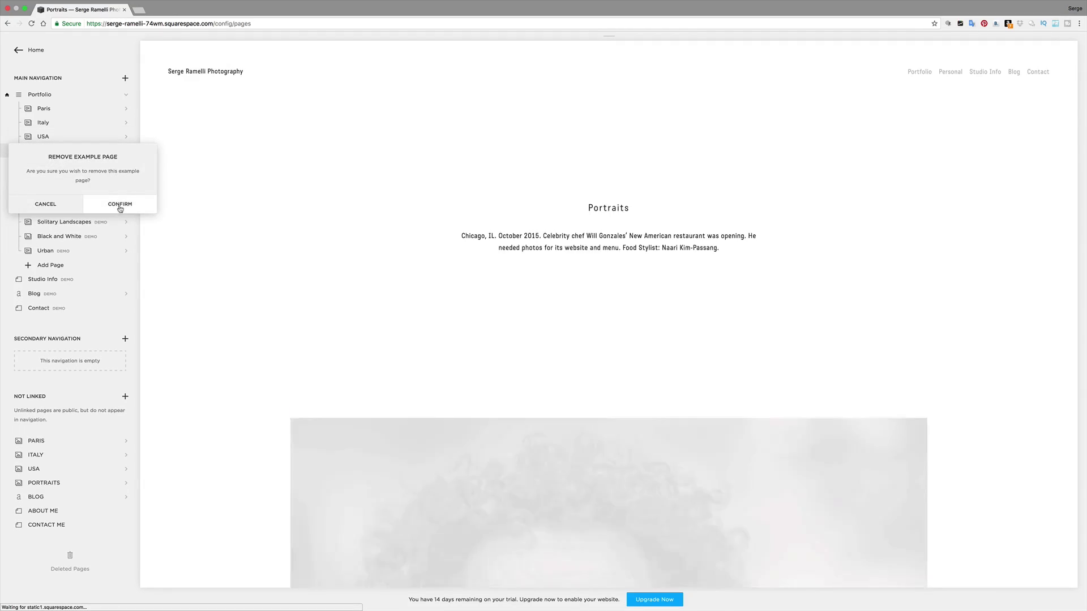
{"action": "left_click", "coordinate": [116, 204]}
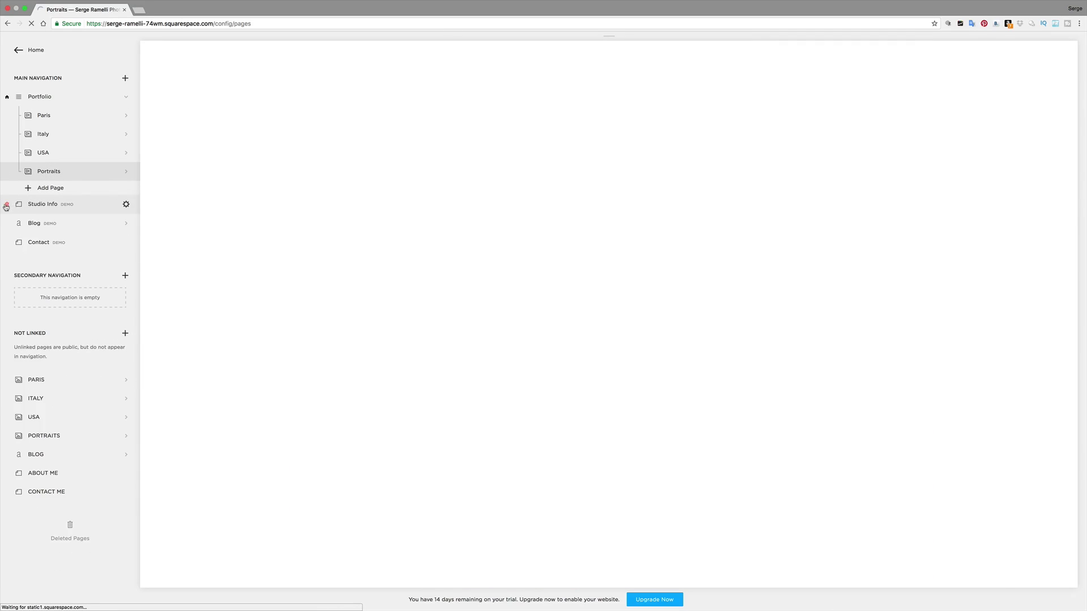
- Remove the Studio Info, Contact and Blog demo pages from the main navigation
{"action": "left_click", "coordinate": [6, 205]}
{"action": "left_click", "coordinate": [116, 229]}
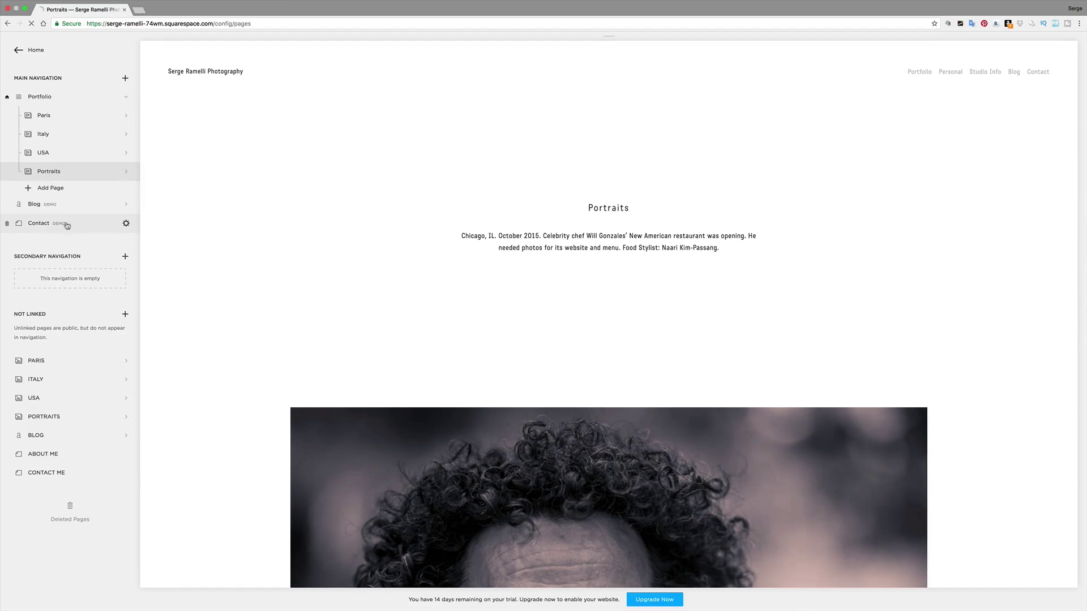
{"action": "left_click", "coordinate": [7, 224]}
{"action": "left_click", "coordinate": [107, 246]}
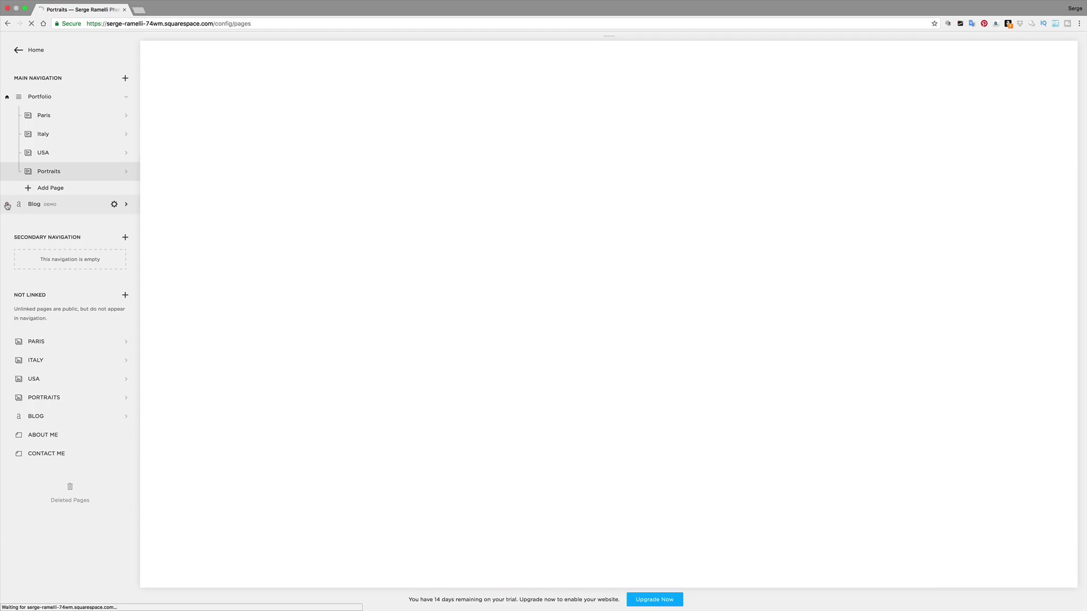
{"action": "left_click", "coordinate": [7, 205]}
{"action": "left_click", "coordinate": [118, 227]}
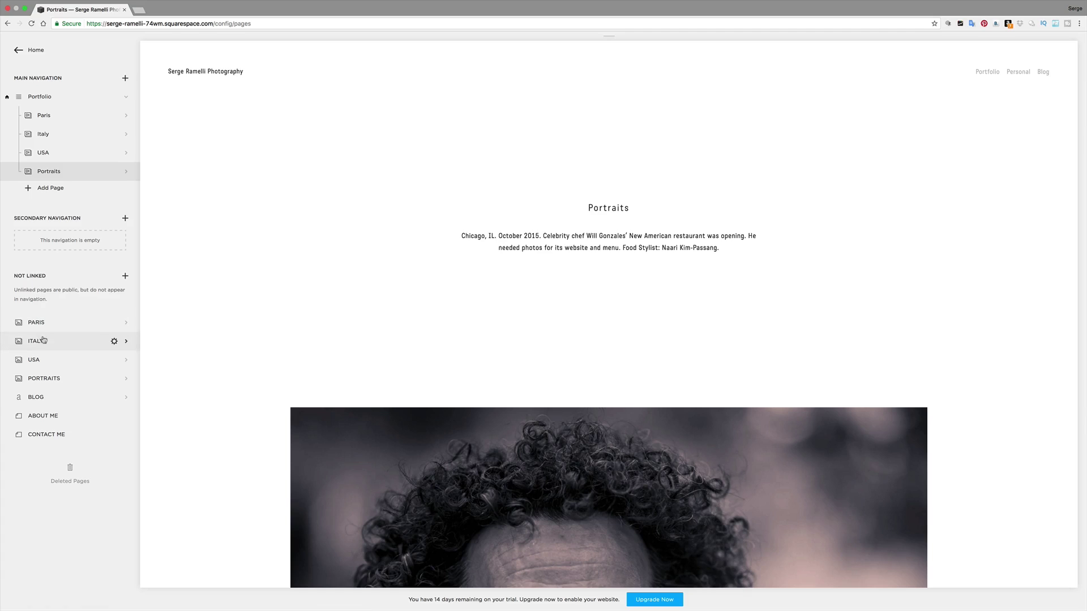
- Move the unlinked BLOG, CONTACT ME and ABOUT ME pages into the main navigation below Portfolio, in that order
{"action": "left_click", "coordinate": [57, 393]}
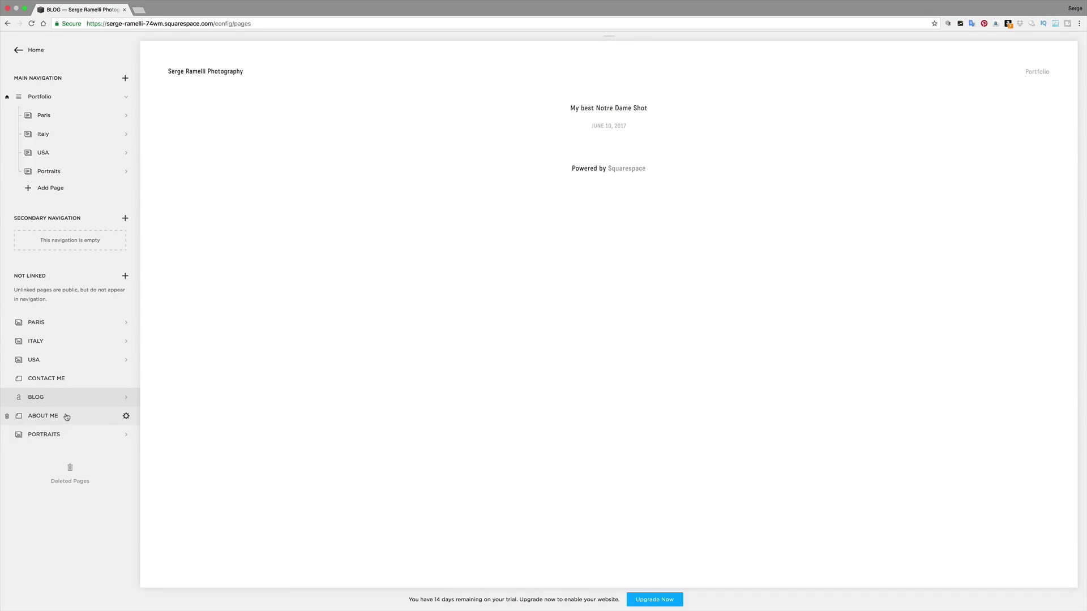
{"action": "left_click_drag", "start_coordinate": [62, 397], "coordinate": [62, 203]}
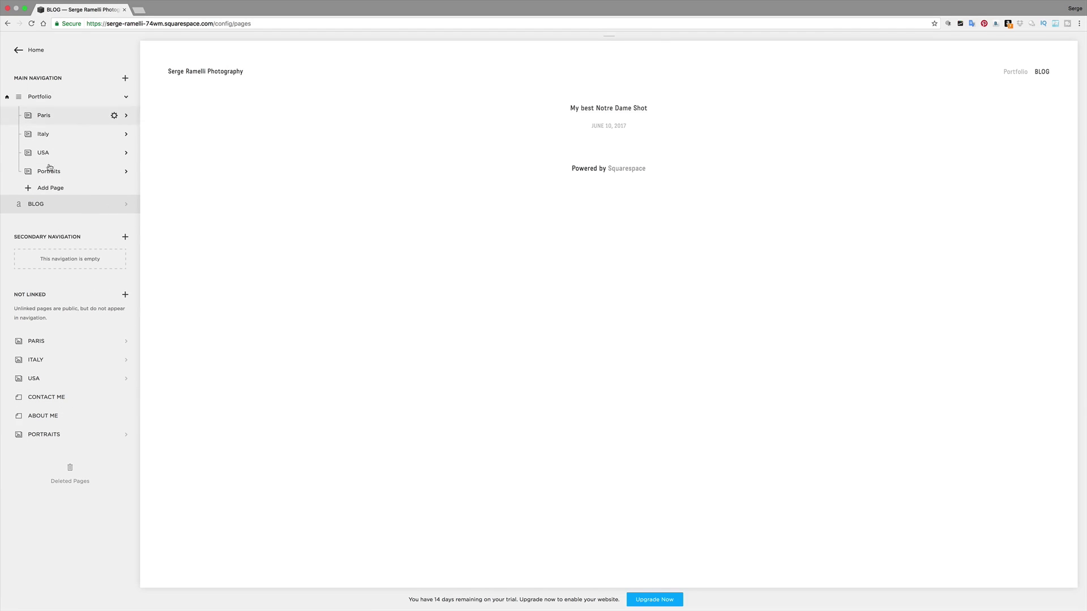
{"action": "left_click_drag", "start_coordinate": [63, 399], "coordinate": [57, 230]}
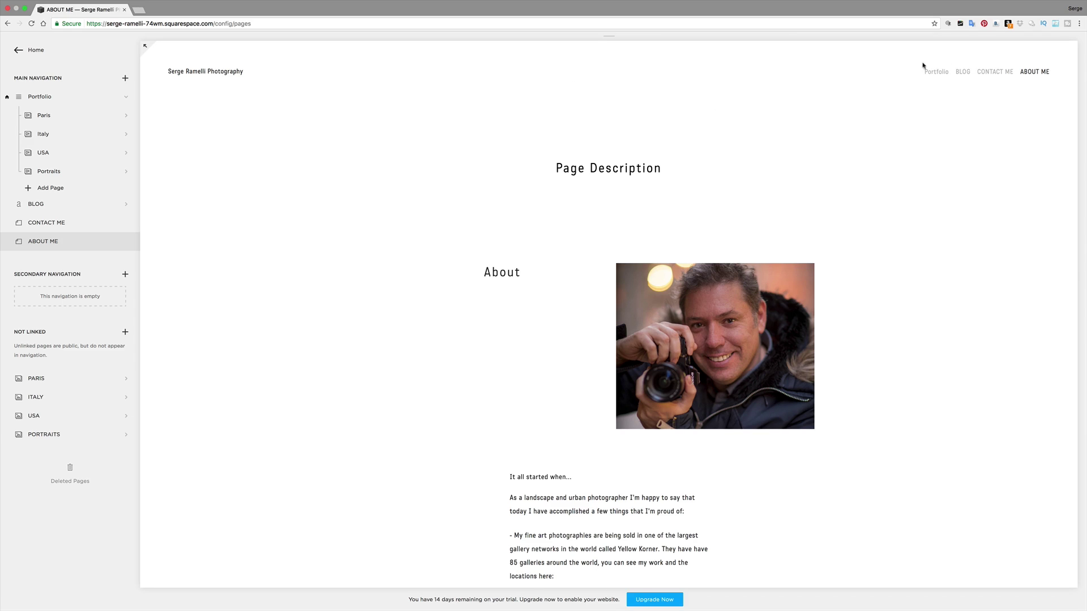
- Change the Portfolio index's navigation title to "PORTFOLIO" in capitals and save its settings
{"action": "mouse_move", "coordinate": [979, 89]}
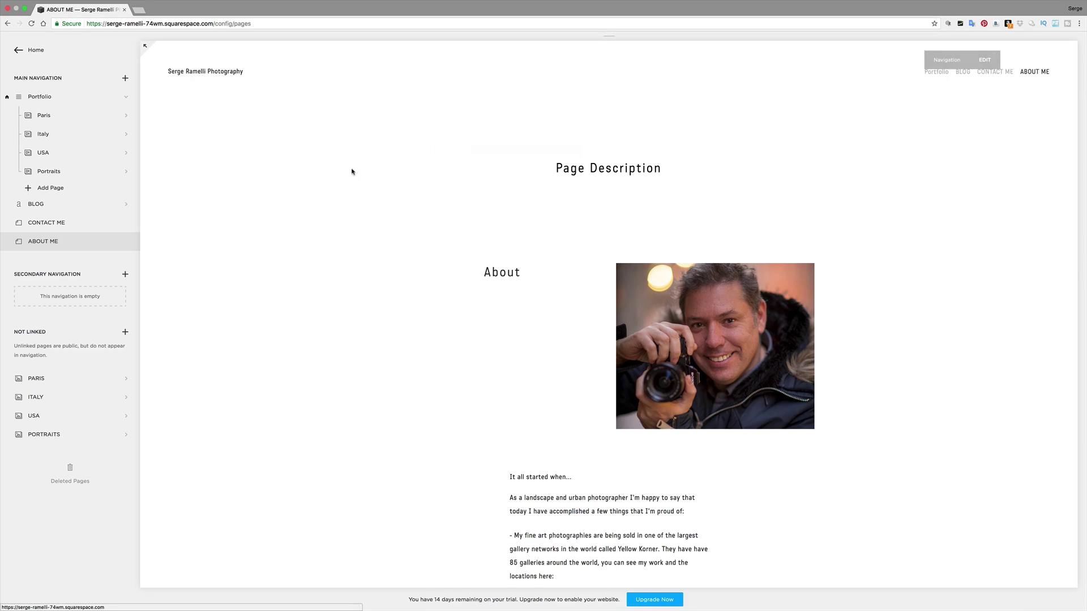
{"action": "left_click", "coordinate": [39, 97]}
{"action": "mouse_move", "coordinate": [944, 83]}
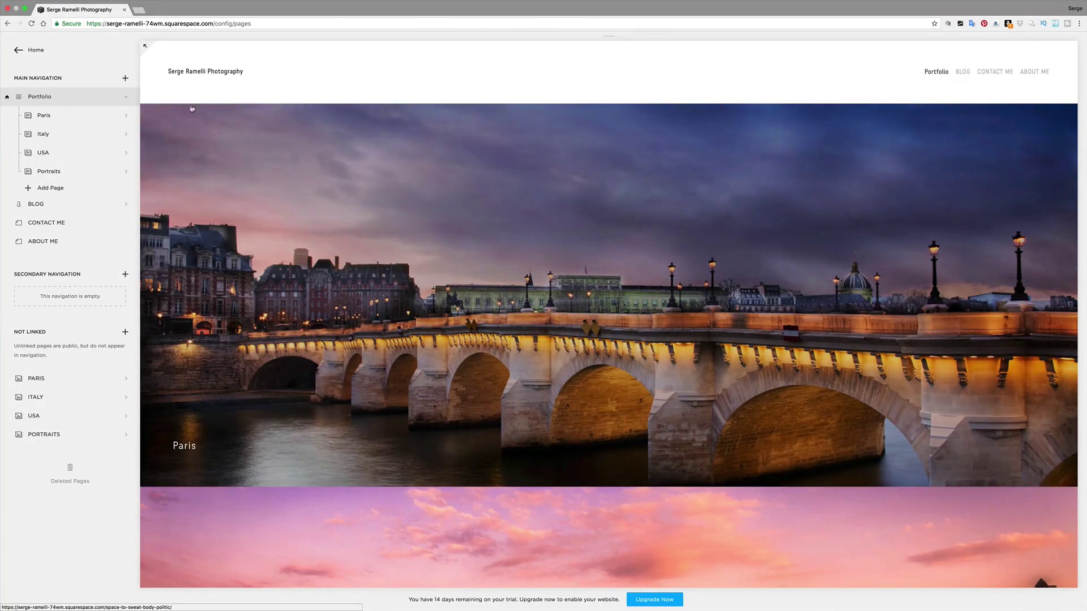
{"action": "left_click", "coordinate": [114, 97]}
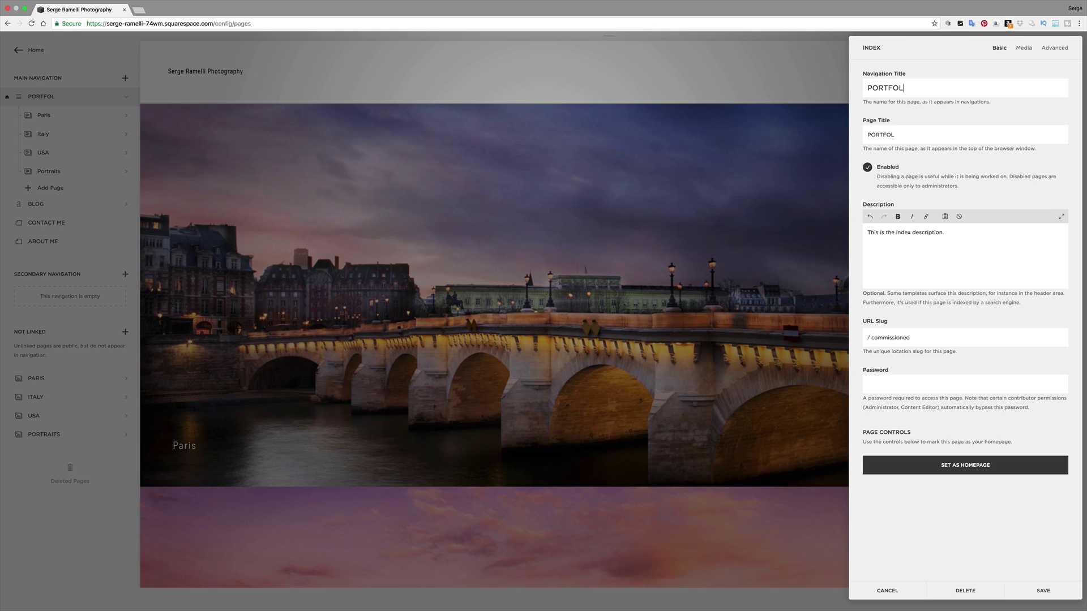
{"action": "left_click", "coordinate": [1046, 591]}
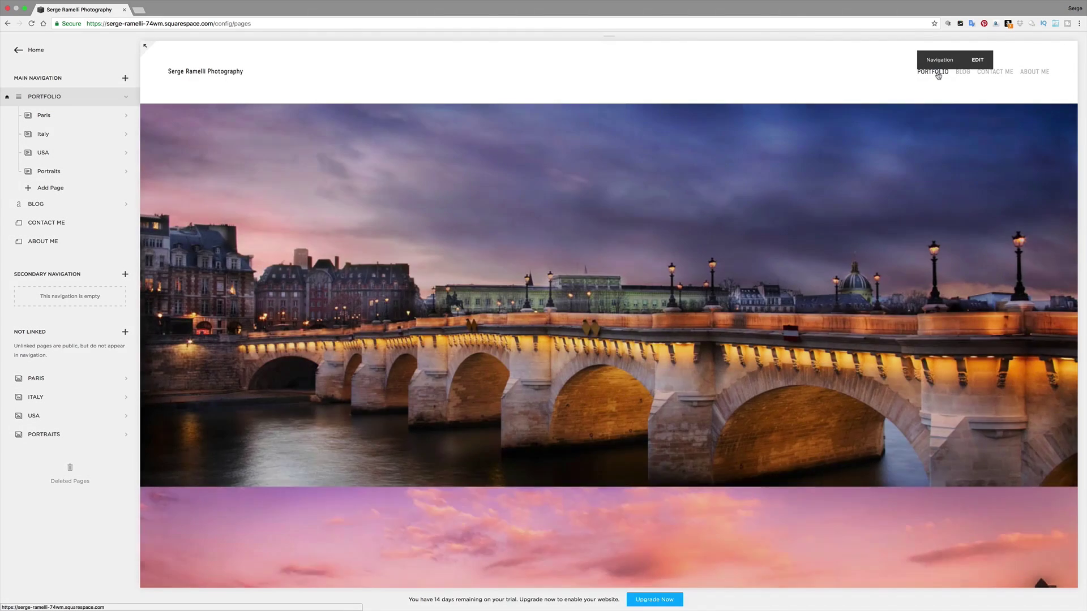
- Make the photo of the woman in the poppy field the first image of the Portraits project under PORTFOLIO
{"action": "scroll", "coordinate": [858, 235], "scroll_direction": "down", "scroll_amount": 15}
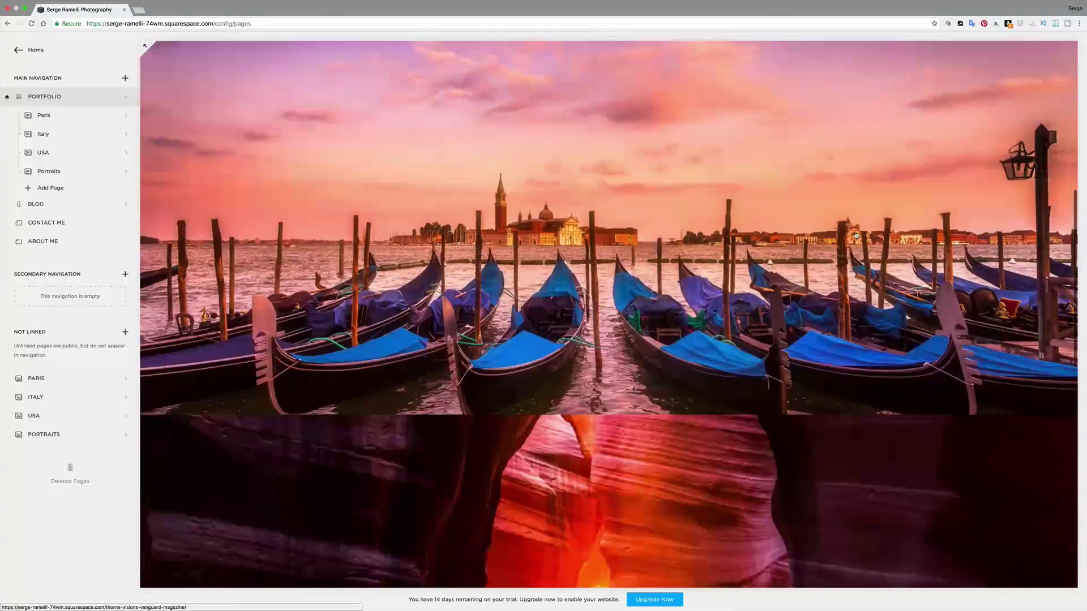
{"action": "scroll", "coordinate": [858, 234], "scroll_direction": "down", "scroll_amount": 3}
{"action": "scroll", "coordinate": [849, 244], "scroll_direction": "up", "scroll_amount": 5}
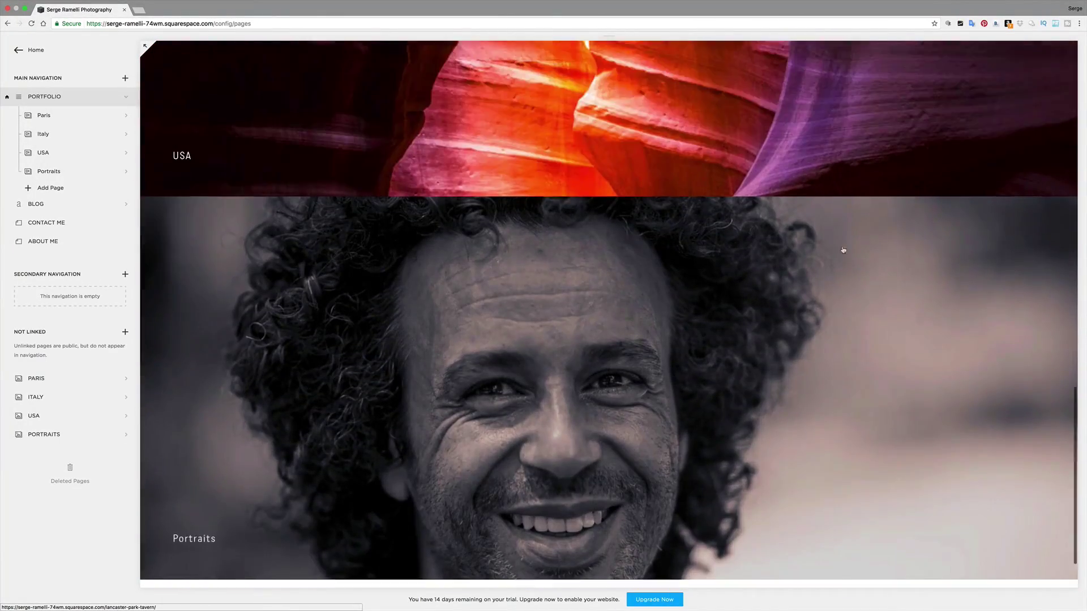
{"action": "scroll", "coordinate": [840, 250], "scroll_direction": "down", "scroll_amount": 5}
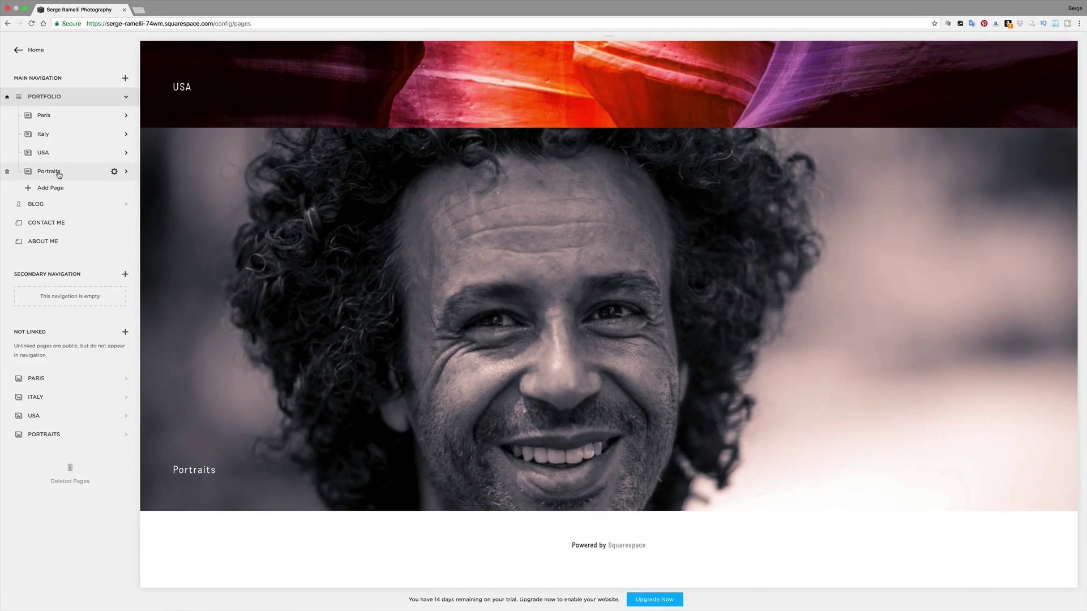
{"action": "left_click", "coordinate": [49, 171]}
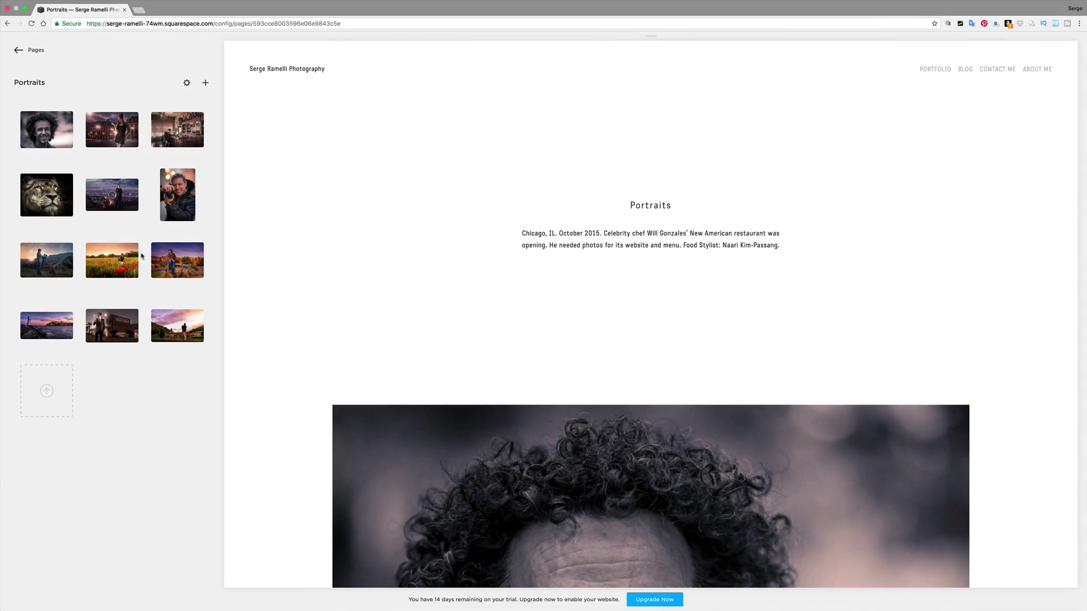
{"action": "left_click_drag", "start_coordinate": [112, 255], "coordinate": [42, 113]}
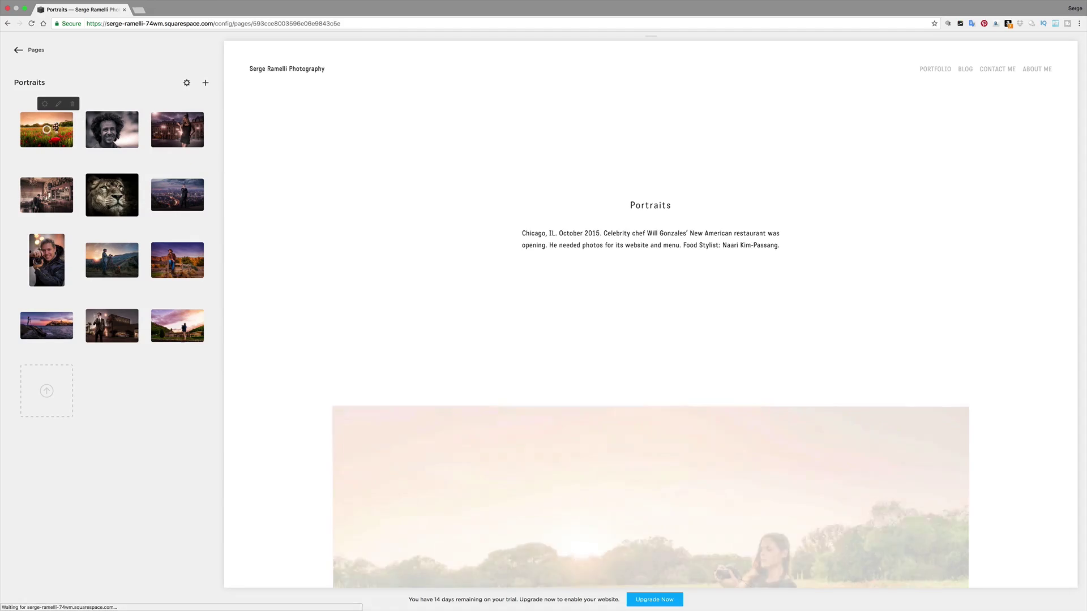
{"action": "left_click", "coordinate": [18, 50]}
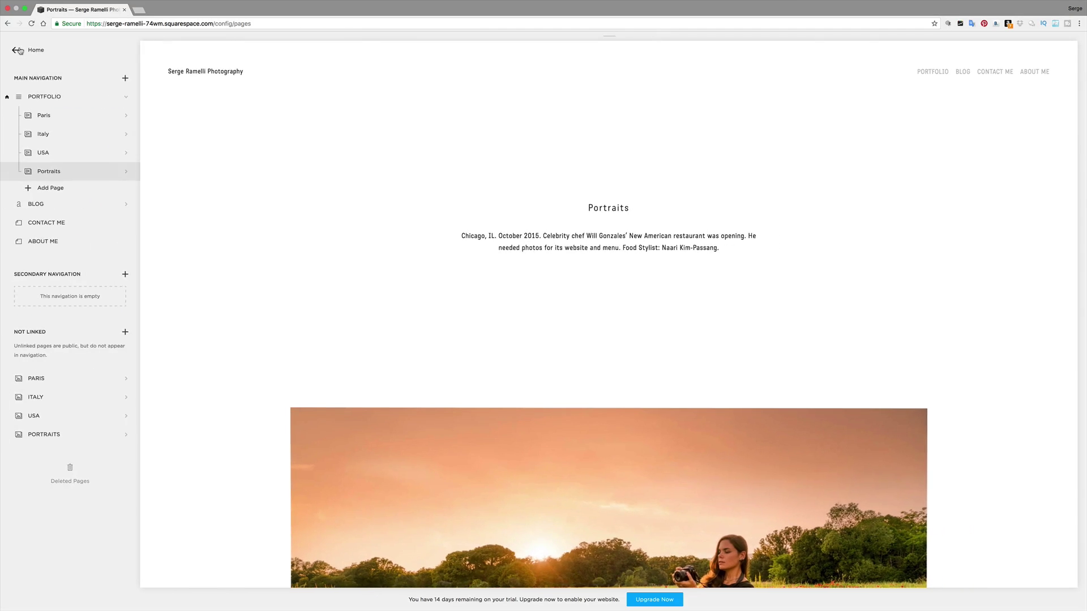
- Preview the portfolio page at full size and look through its gallery banners and the Portraits gallery
{"action": "left_click", "coordinate": [41, 98]}
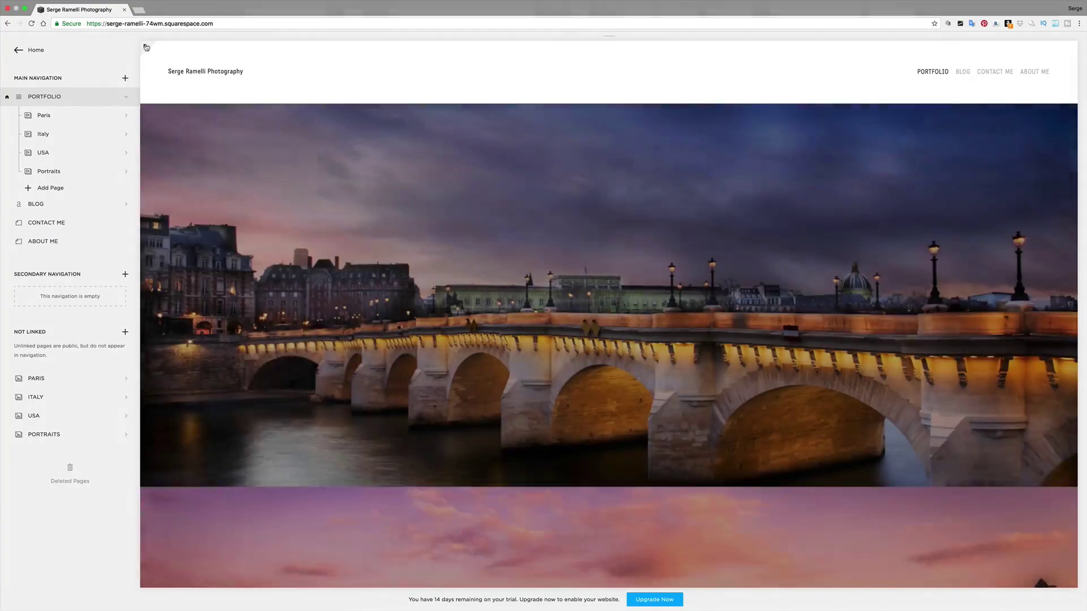
{"action": "left_click", "coordinate": [146, 46]}
{"action": "scroll", "coordinate": [632, 288], "scroll_direction": "down", "scroll_amount": 2}
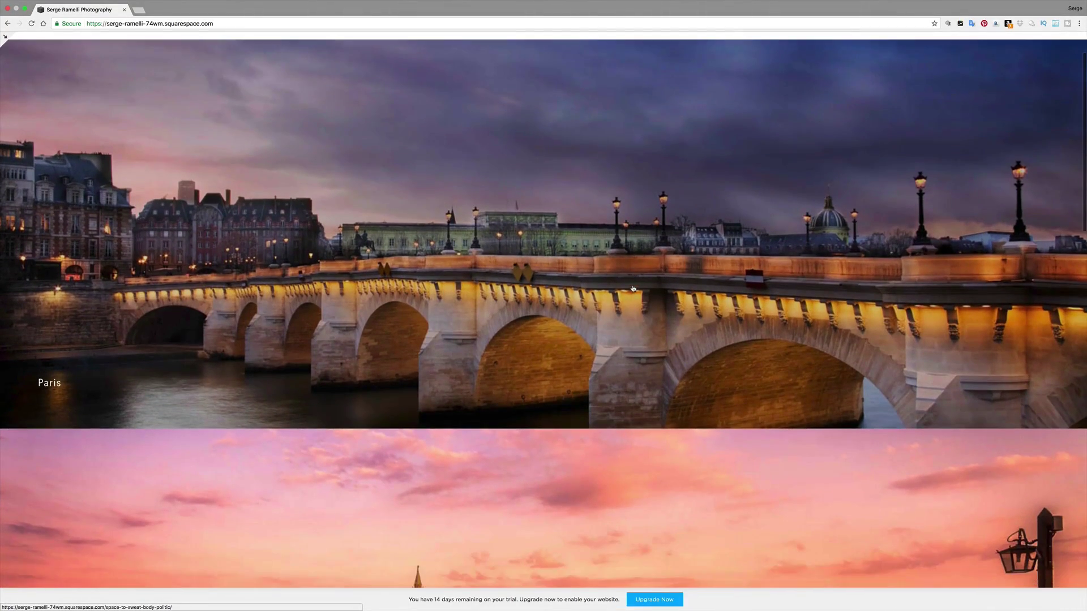
{"action": "scroll", "coordinate": [152, 362], "scroll_direction": "down", "scroll_amount": 10}
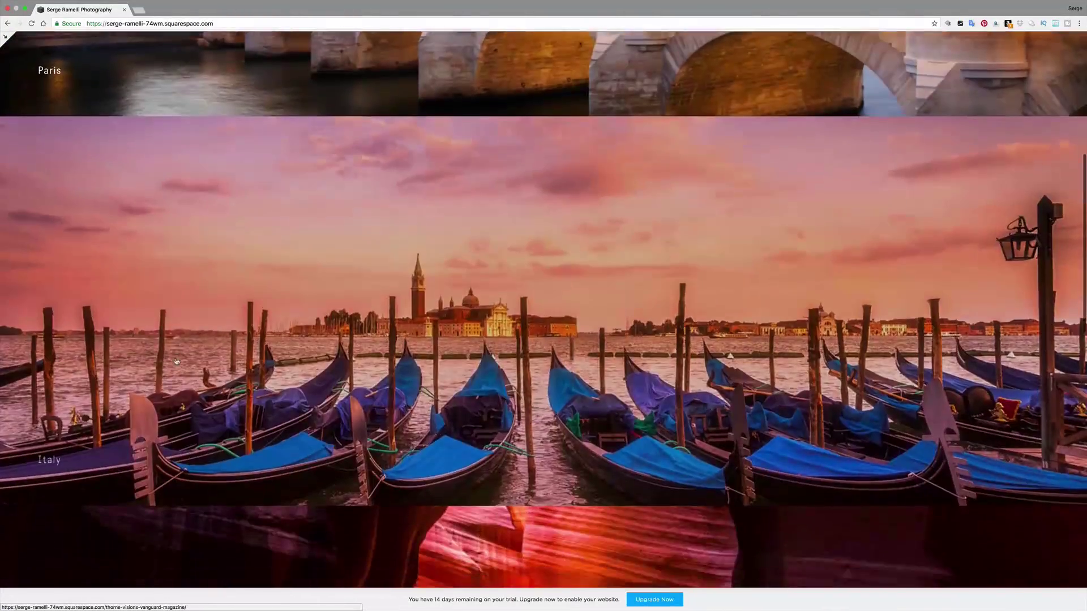
{"action": "scroll", "coordinate": [179, 361], "scroll_direction": "down", "scroll_amount": 12}
{"action": "scroll", "coordinate": [187, 351], "scroll_direction": "down", "scroll_amount": 12}
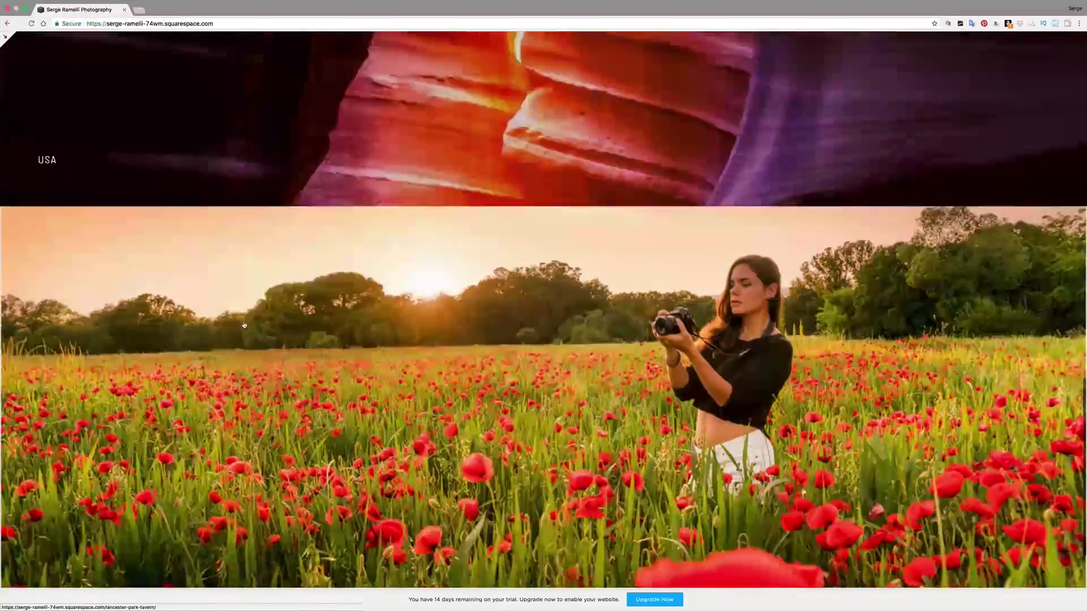
{"action": "scroll", "coordinate": [261, 340], "scroll_direction": "up", "scroll_amount": 12}
{"action": "scroll", "coordinate": [451, 291], "scroll_direction": "down", "scroll_amount": 8}
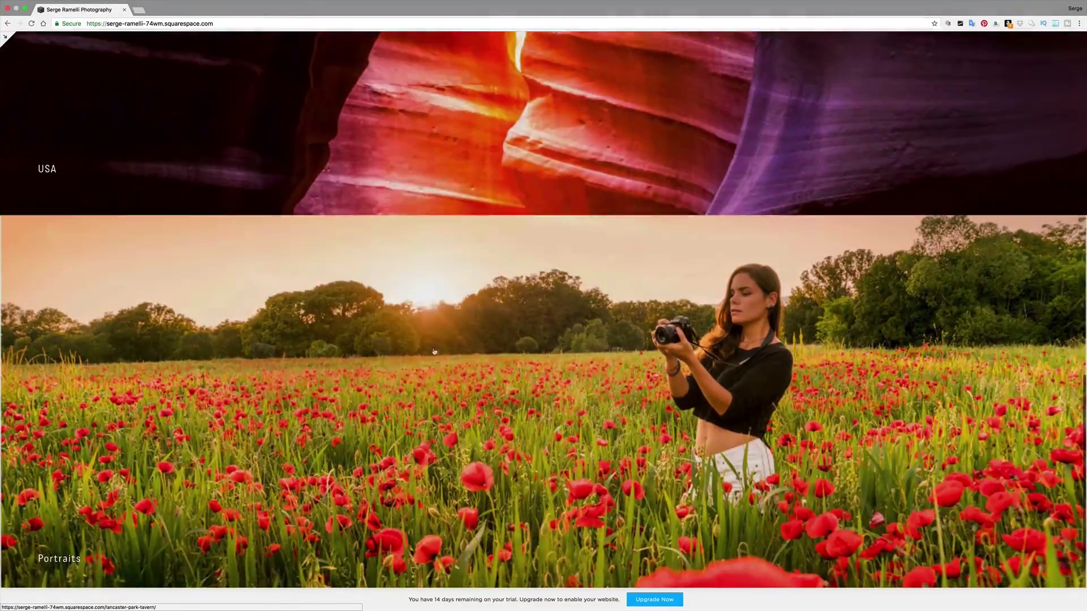
{"action": "left_click", "coordinate": [436, 358]}
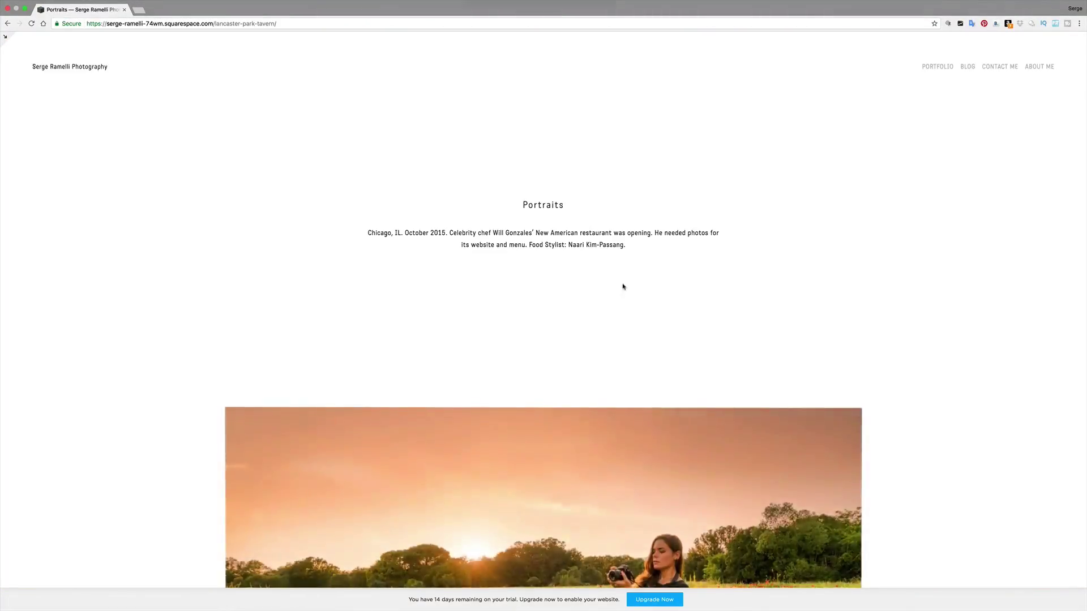
{"action": "scroll", "coordinate": [626, 282], "scroll_direction": "down", "scroll_amount": 20}
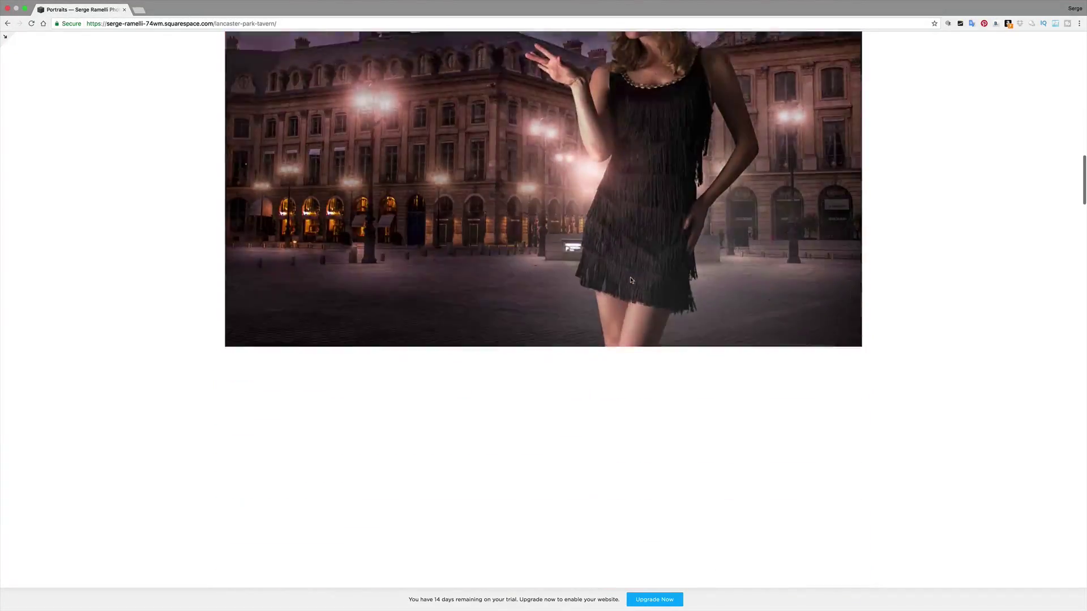
{"action": "scroll", "coordinate": [633, 281], "scroll_direction": "down", "scroll_amount": 5}
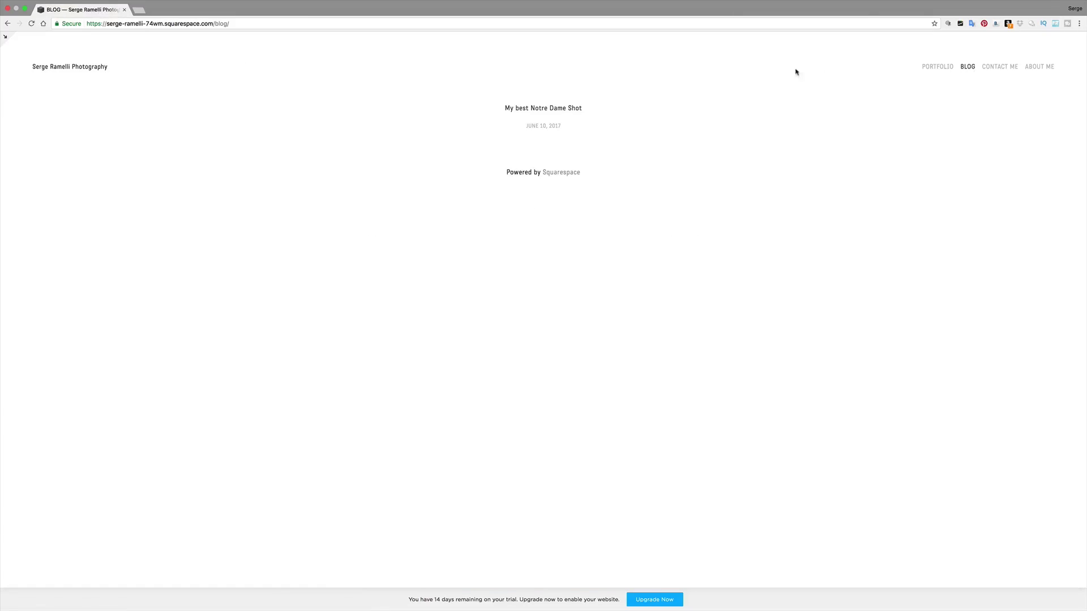
- Review the "My best Notre Dame Shot" blog post and the CONTACT ME and ABOUT ME pages, then leave the full-size preview
{"action": "left_click", "coordinate": [539, 110]}
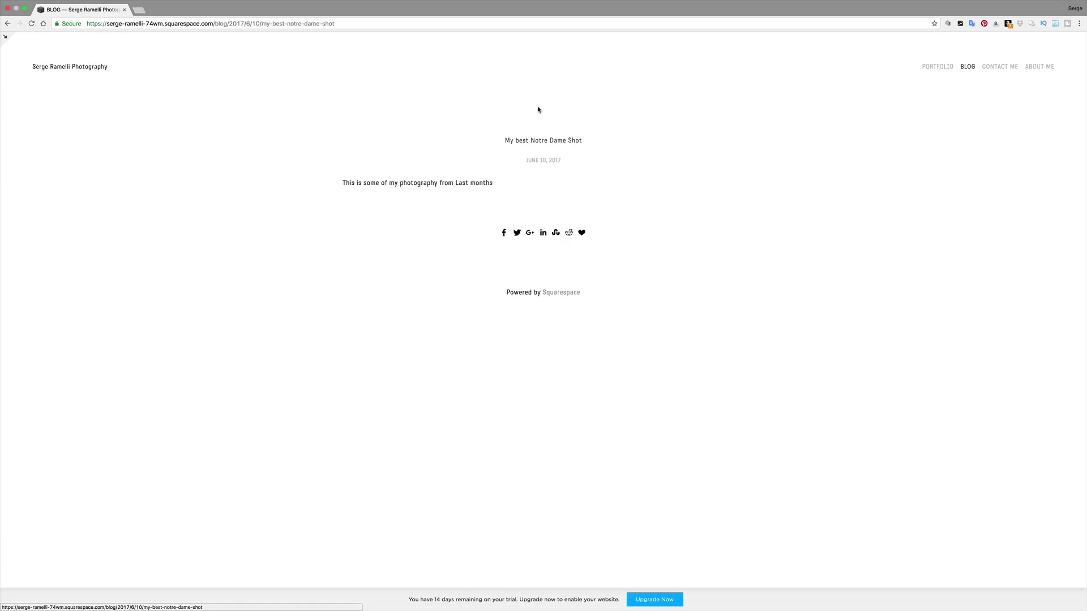
{"action": "scroll", "coordinate": [637, 150], "scroll_direction": "down", "scroll_amount": 1}
{"action": "scroll", "coordinate": [637, 151], "scroll_direction": "down", "scroll_amount": 7}
{"action": "scroll", "coordinate": [109, 80], "scroll_direction": "up", "scroll_amount": 10}
{"action": "left_click", "coordinate": [8, 23]}
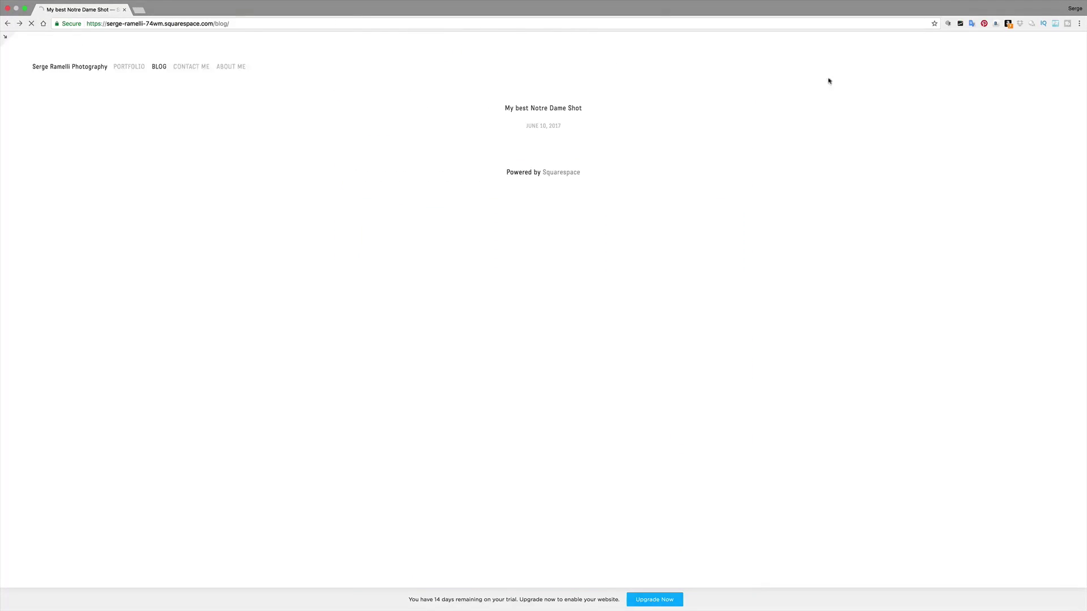
{"action": "left_click", "coordinate": [1007, 66]}
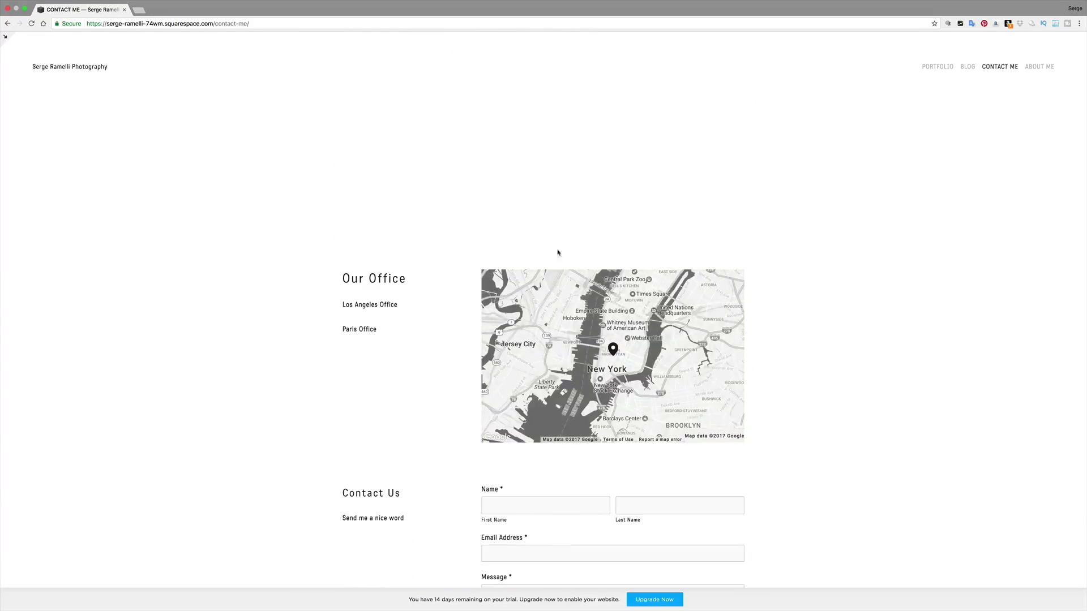
{"action": "scroll", "coordinate": [842, 254], "scroll_direction": "down", "scroll_amount": 1}
{"action": "scroll", "coordinate": [842, 254], "scroll_direction": "up", "scroll_amount": 1}
{"action": "left_click", "coordinate": [1039, 67]}
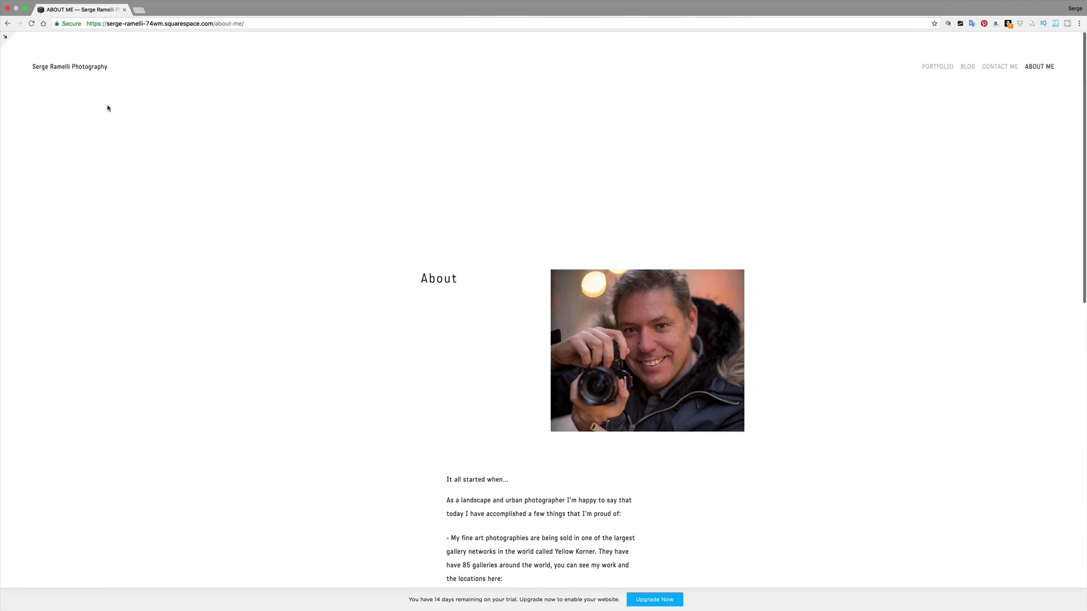
{"action": "left_click", "coordinate": [6, 40]}
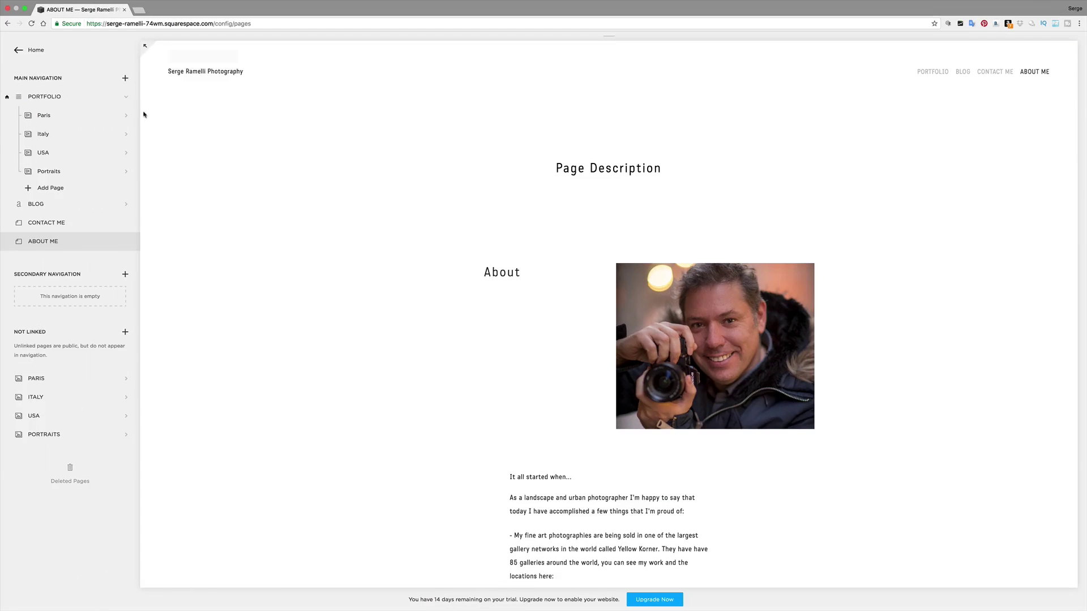
- Open the Style Editor in the site's design settings
{"action": "left_click", "coordinate": [16, 51]}
{"action": "left_click", "coordinate": [64, 157]}
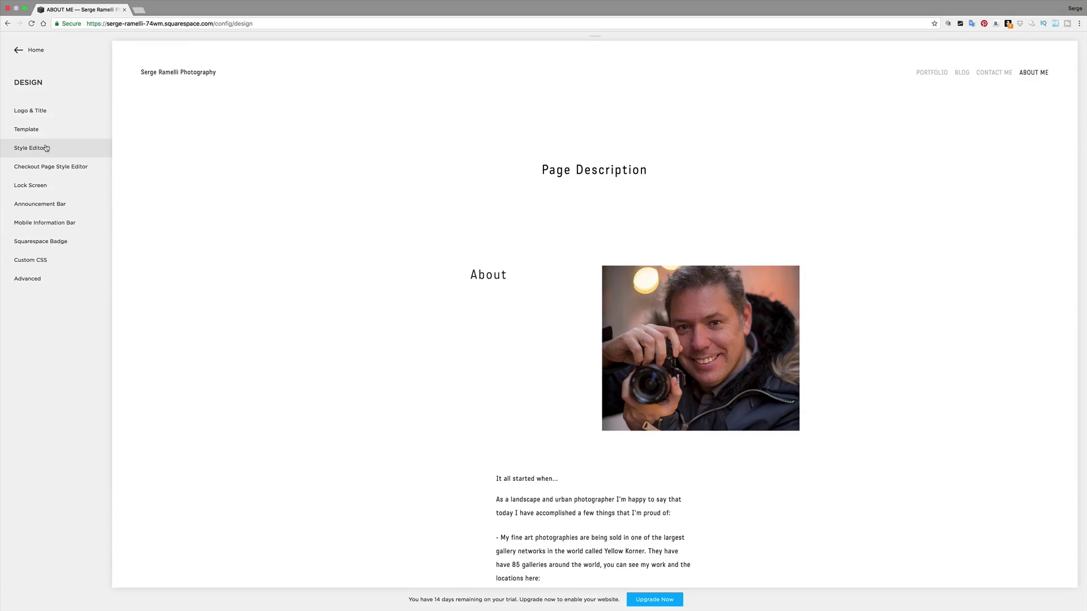
{"action": "left_click", "coordinate": [47, 148]}
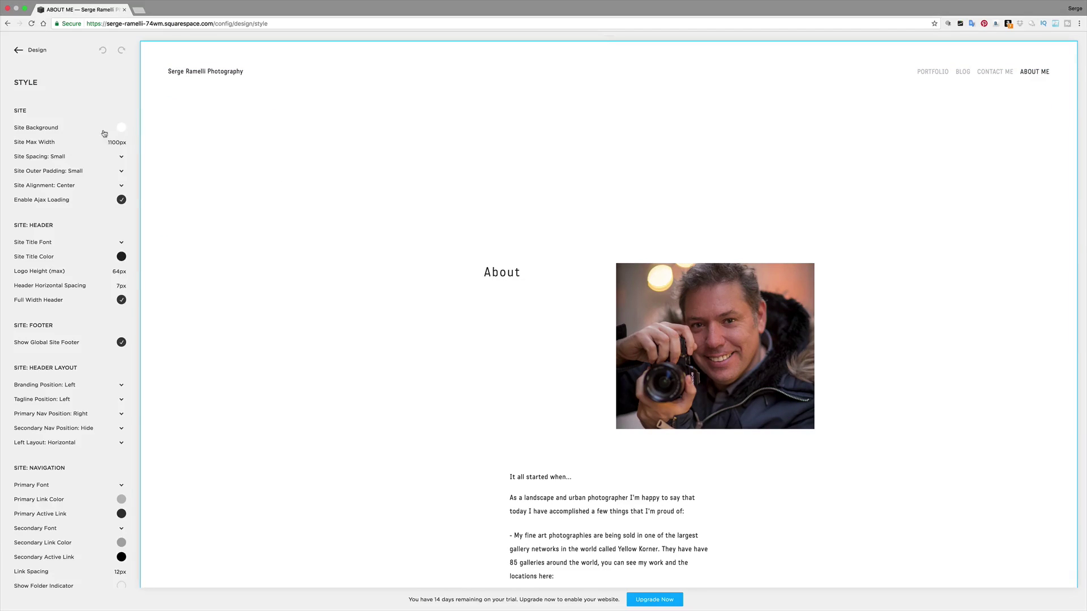
- Set the site background color to black
{"action": "left_click", "coordinate": [118, 128]}
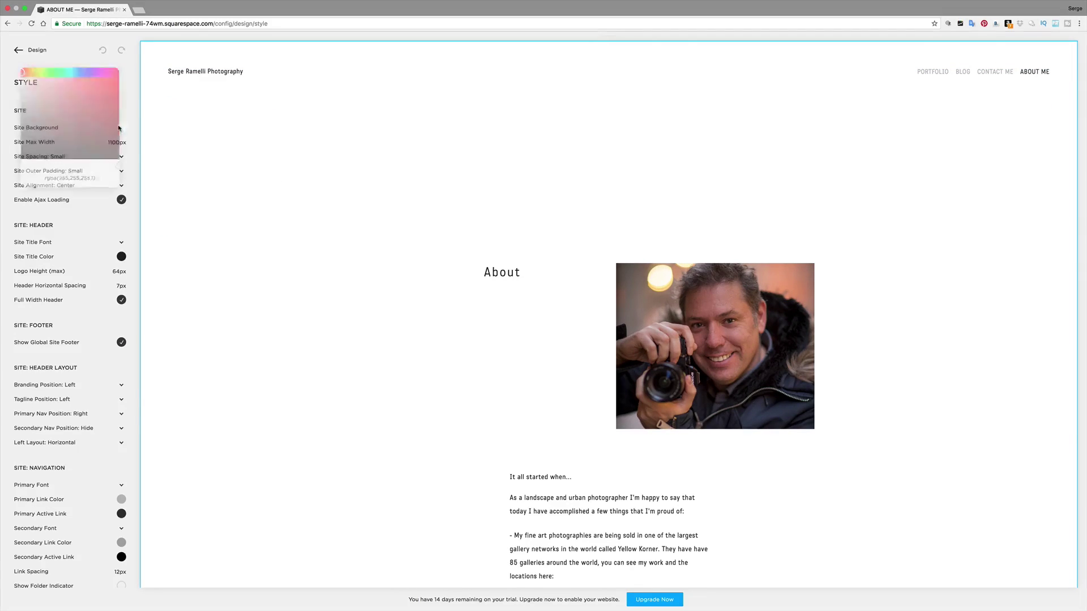
{"action": "left_click", "coordinate": [93, 140]}
{"action": "mouse_move", "coordinate": [94, 140]}
{"action": "left_mouse_down"}
{"action": "mouse_move", "coordinate": [20, 137]}
{"action": "mouse_move", "coordinate": [21, 157]}
{"action": "mouse_move", "coordinate": [114, 163]}
{"action": "left_mouse_up"}
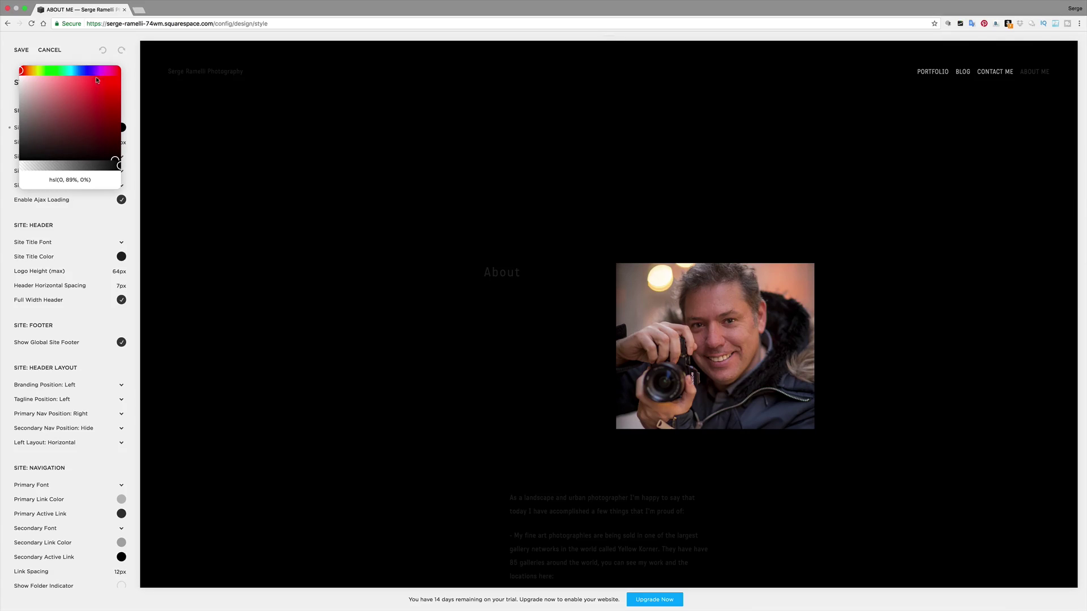
{"action": "left_click", "coordinate": [130, 76]}
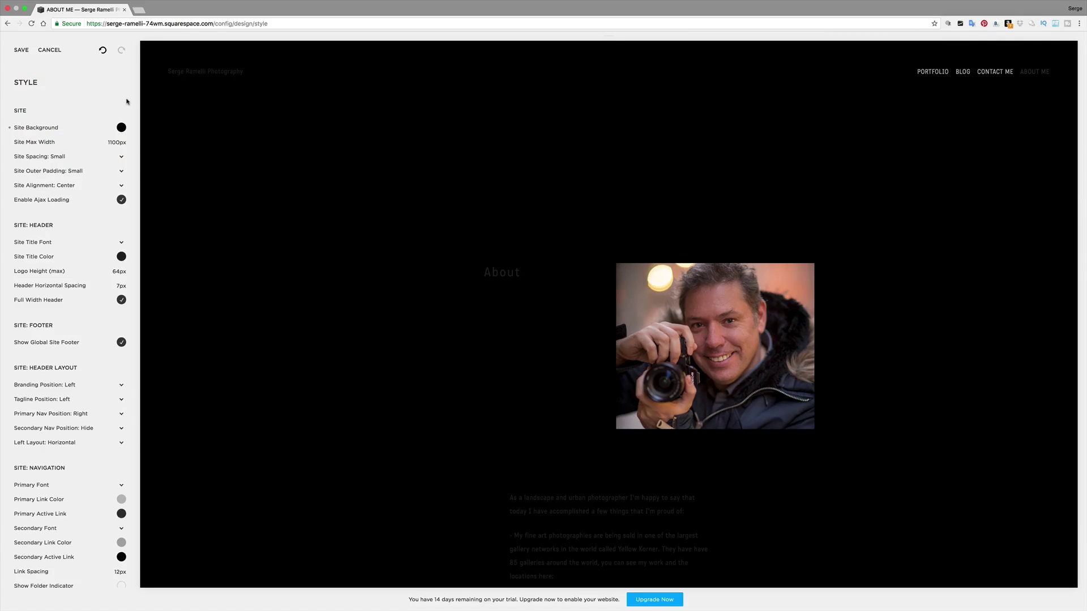
- Set the site title color in the header to a light grey, hsl(0, 6%, 86%)
{"action": "left_click", "coordinate": [121, 257]}
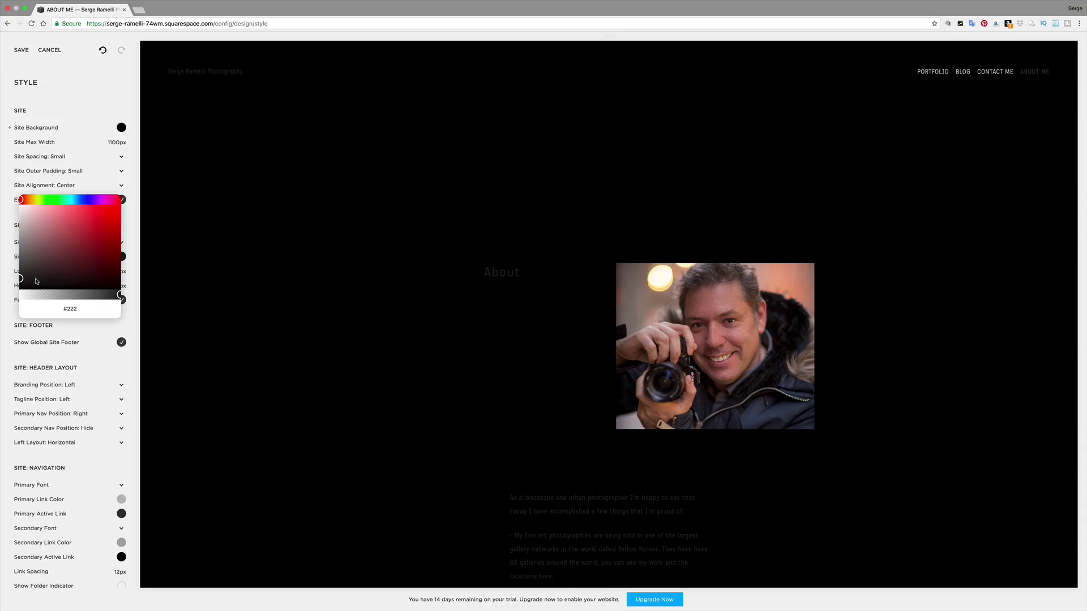
{"action": "left_click_drag", "start_coordinate": [21, 278], "coordinate": [22, 217]}
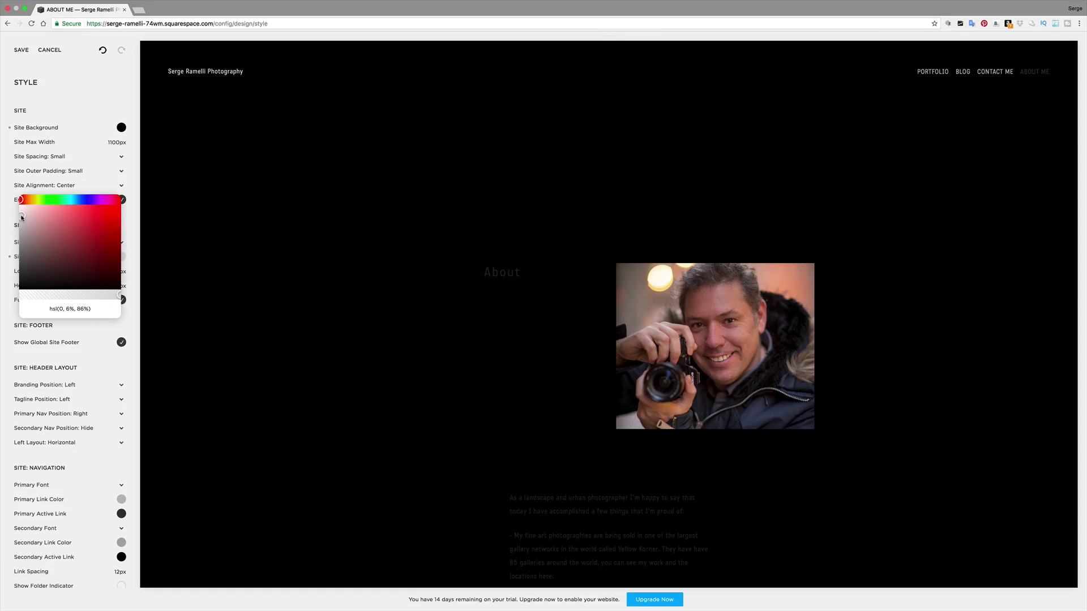
{"action": "left_click", "coordinate": [133, 188]}
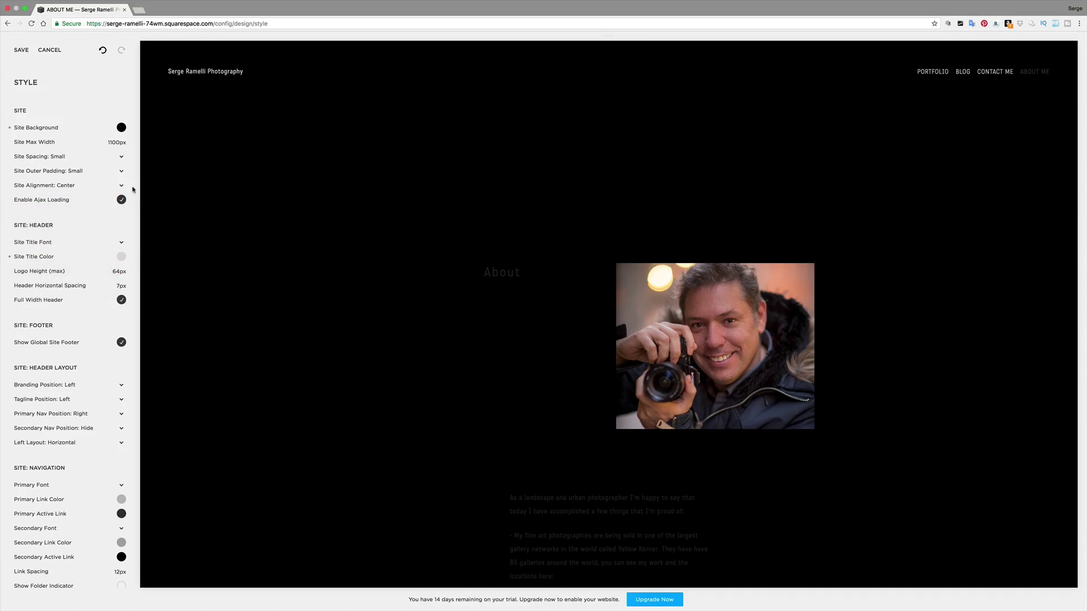
- Set the primary active link color in the site navigation to light grey
{"action": "scroll", "coordinate": [105, 311], "scroll_direction": "down", "scroll_amount": 1}
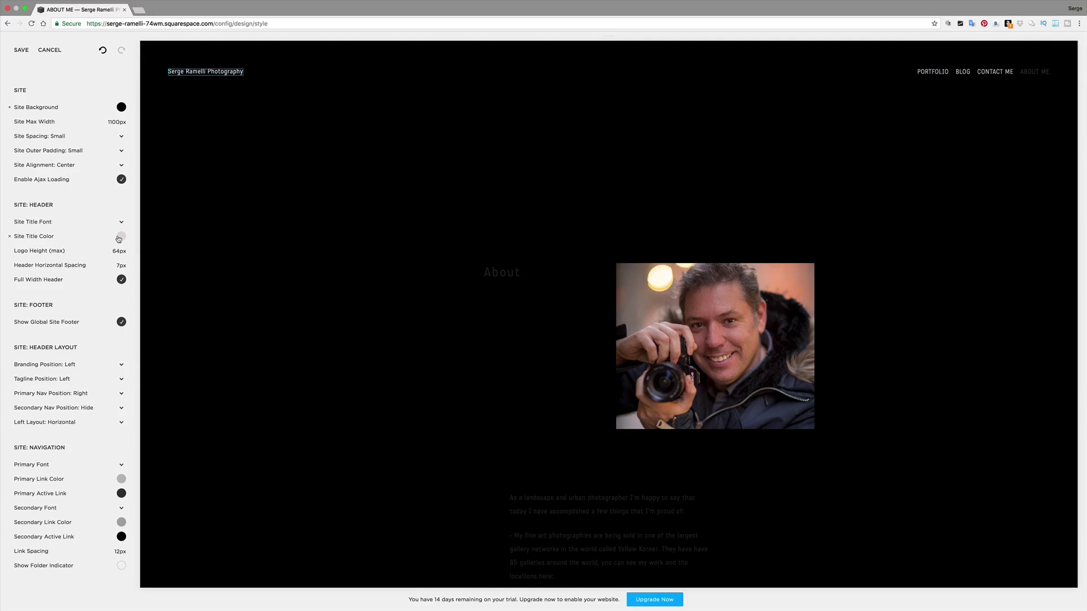
{"action": "scroll", "coordinate": [97, 379], "scroll_direction": "down", "scroll_amount": 6}
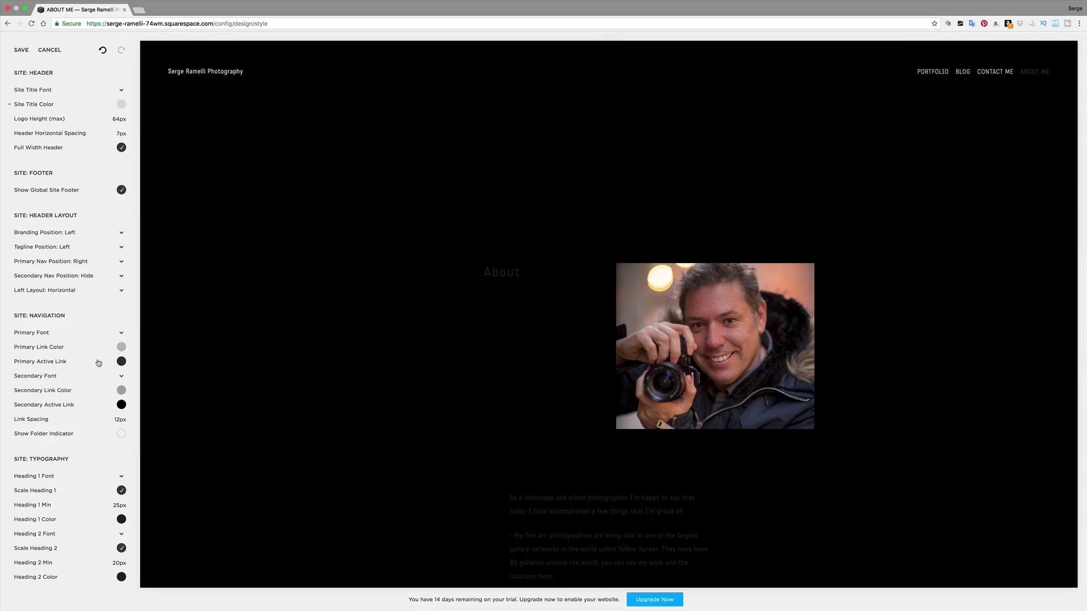
{"action": "left_click", "coordinate": [120, 362]}
{"action": "left_click", "coordinate": [18, 321]}
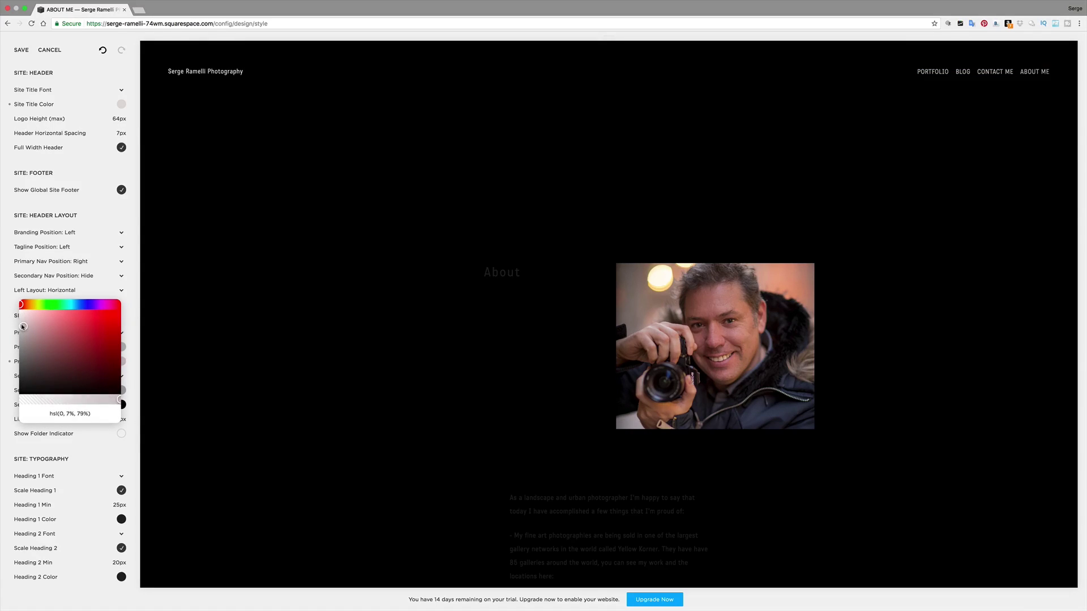
{"action": "left_click", "coordinate": [133, 282]}
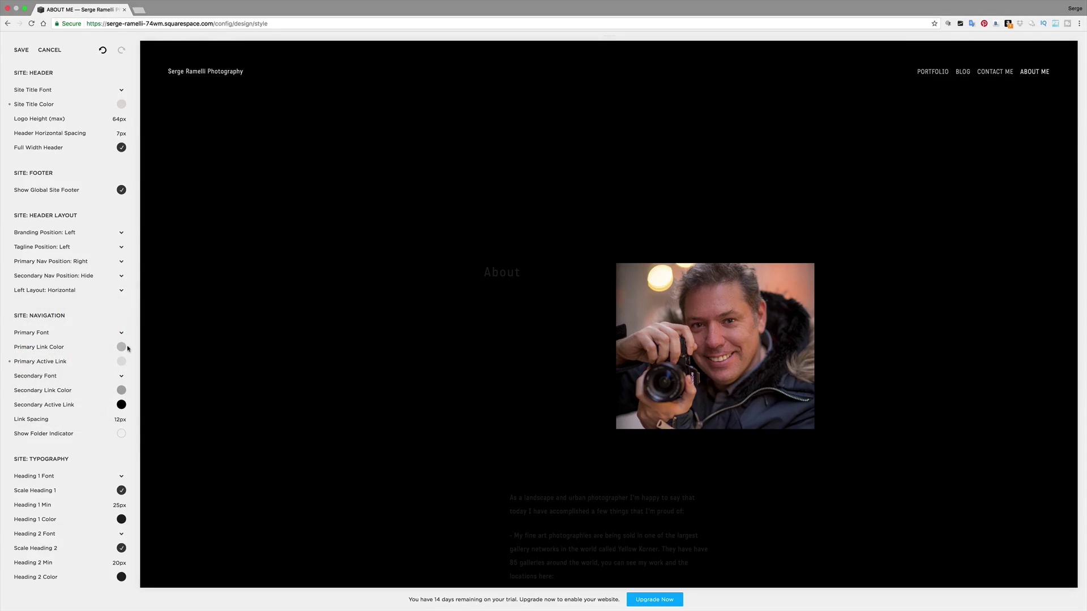
- Set the secondary active link color in the site navigation to medium grey
{"action": "scroll", "coordinate": [126, 393], "scroll_direction": "down", "scroll_amount": 3}
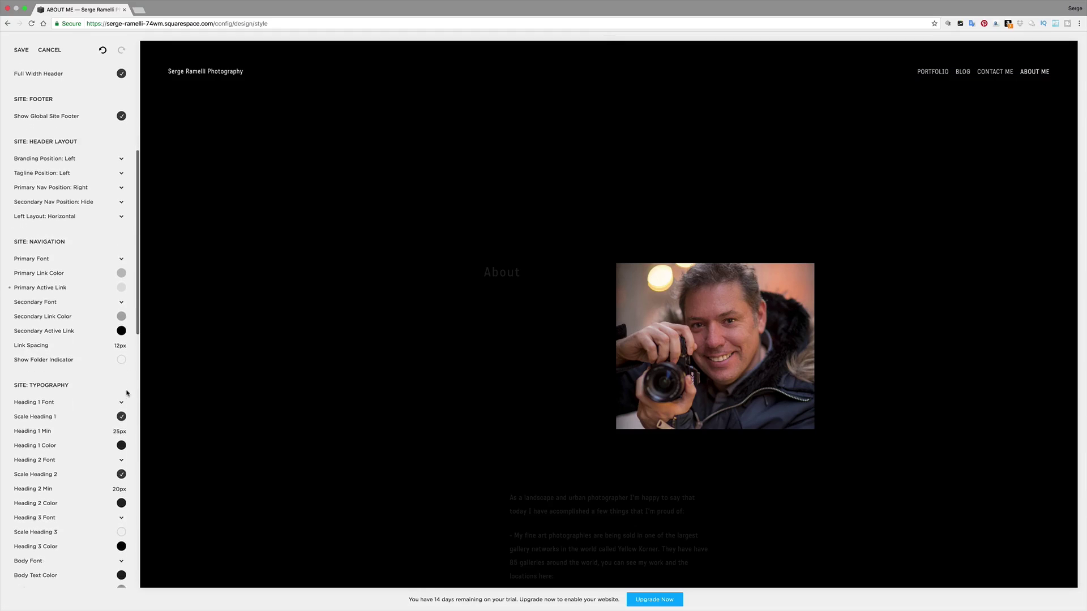
{"action": "left_click", "coordinate": [121, 321]}
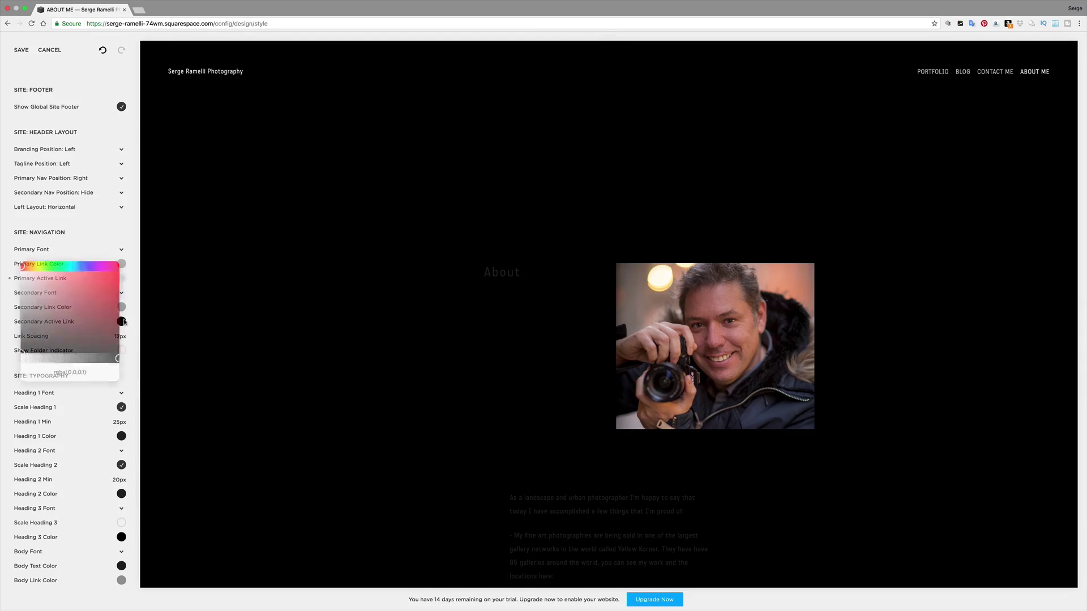
{"action": "left_click_drag", "start_coordinate": [28, 326], "coordinate": [21, 309]}
{"action": "left_click", "coordinate": [94, 255]}
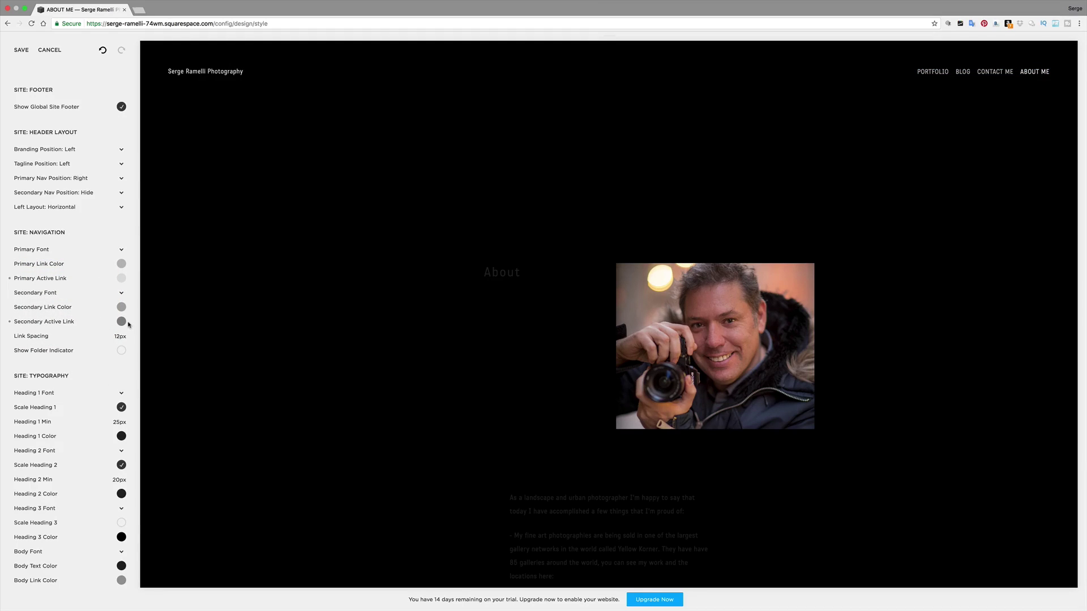
- Set the Heading 1 color to white and the Heading 2 color to near-white, hsl(0, 0%, 96%)
{"action": "scroll", "coordinate": [25, 385], "scroll_direction": "down", "scroll_amount": 3}
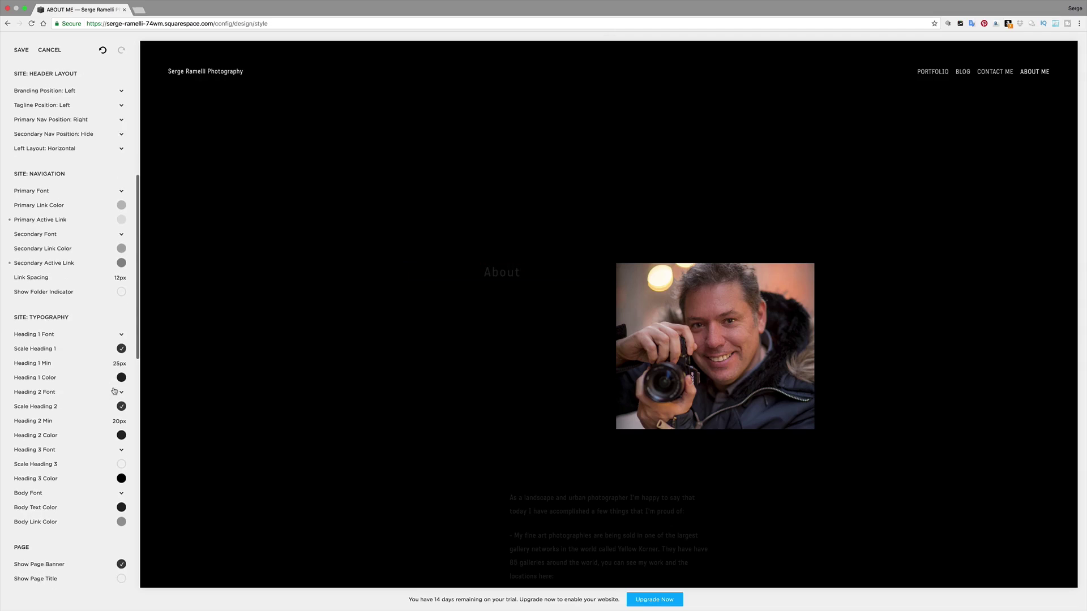
{"action": "left_click", "coordinate": [121, 374]}
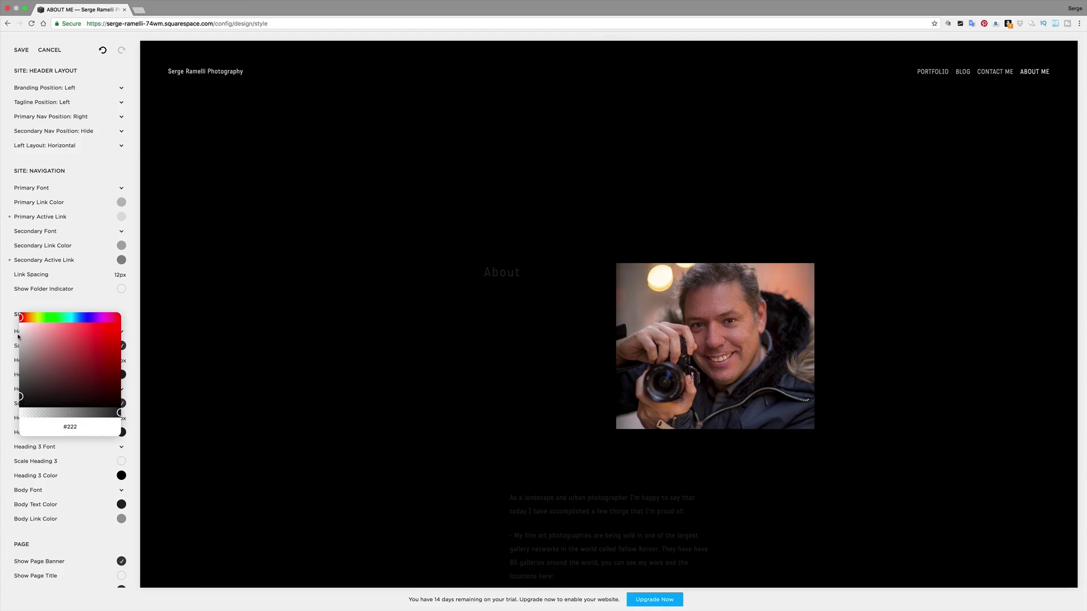
{"action": "left_click_drag", "start_coordinate": [26, 343], "coordinate": [16, 322]}
{"action": "left_click", "coordinate": [69, 473]}
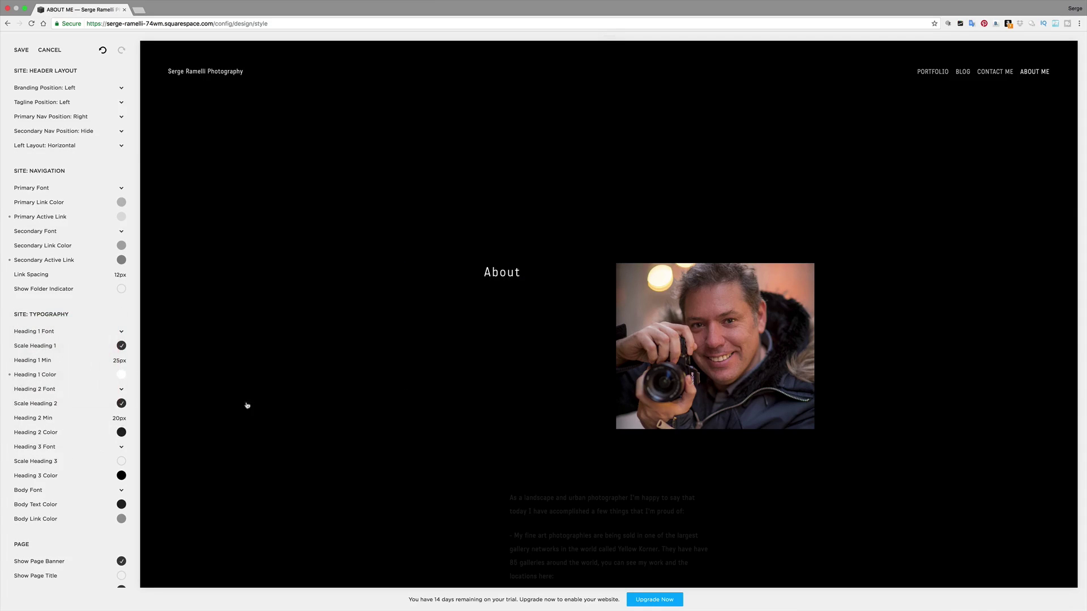
{"action": "left_click", "coordinate": [121, 432]}
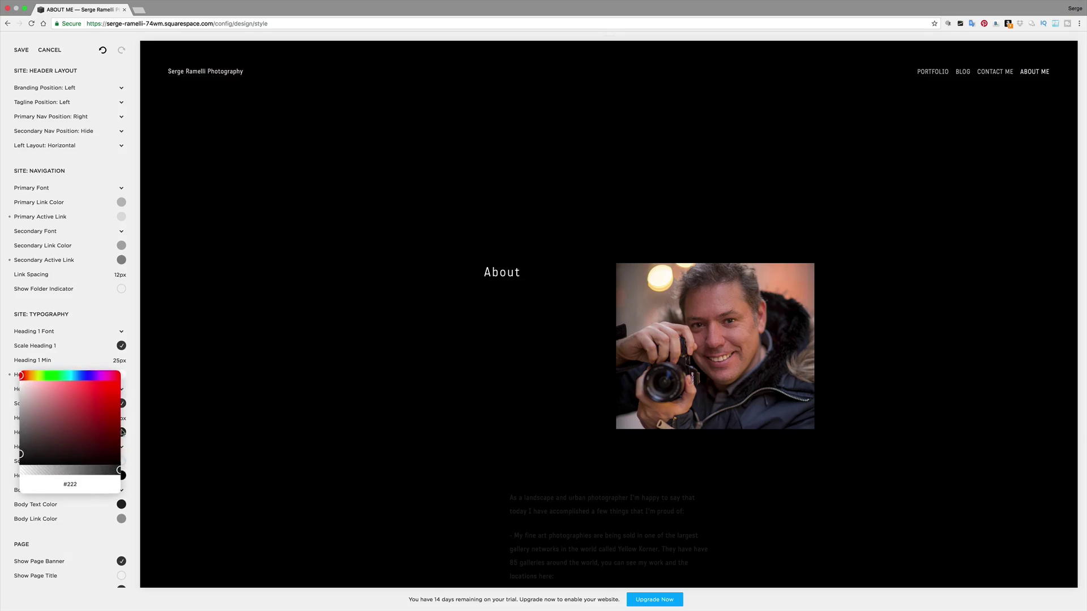
{"action": "left_click_drag", "start_coordinate": [80, 421], "coordinate": [16, 384]}
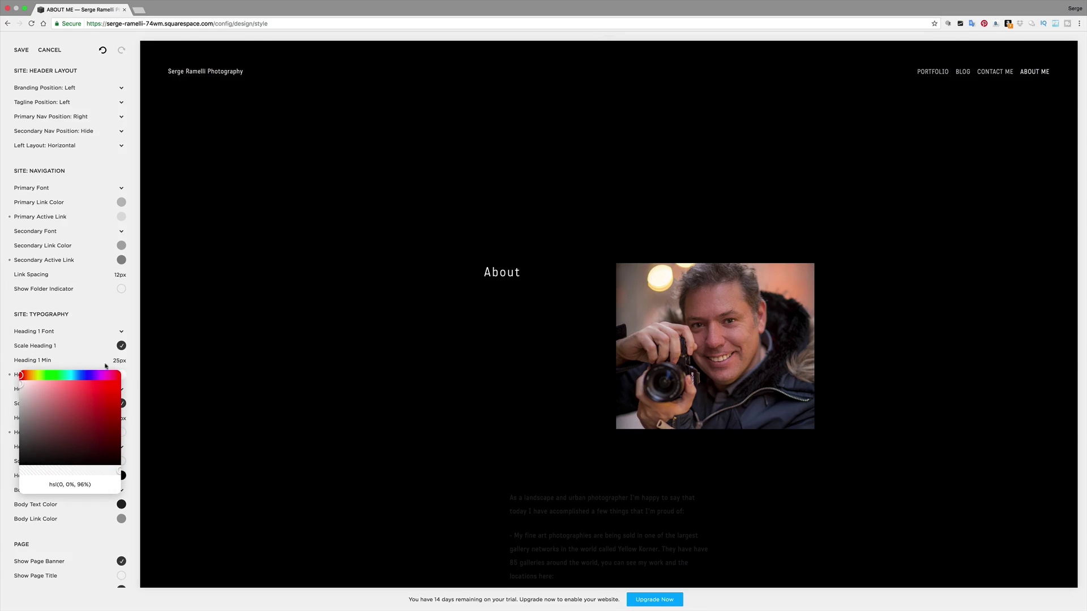
{"action": "left_click", "coordinate": [137, 374]}
- Set the Heading 3 color and the body link color to light grey in the site typography
{"action": "scroll", "coordinate": [129, 396], "scroll_direction": "down", "scroll_amount": 3}
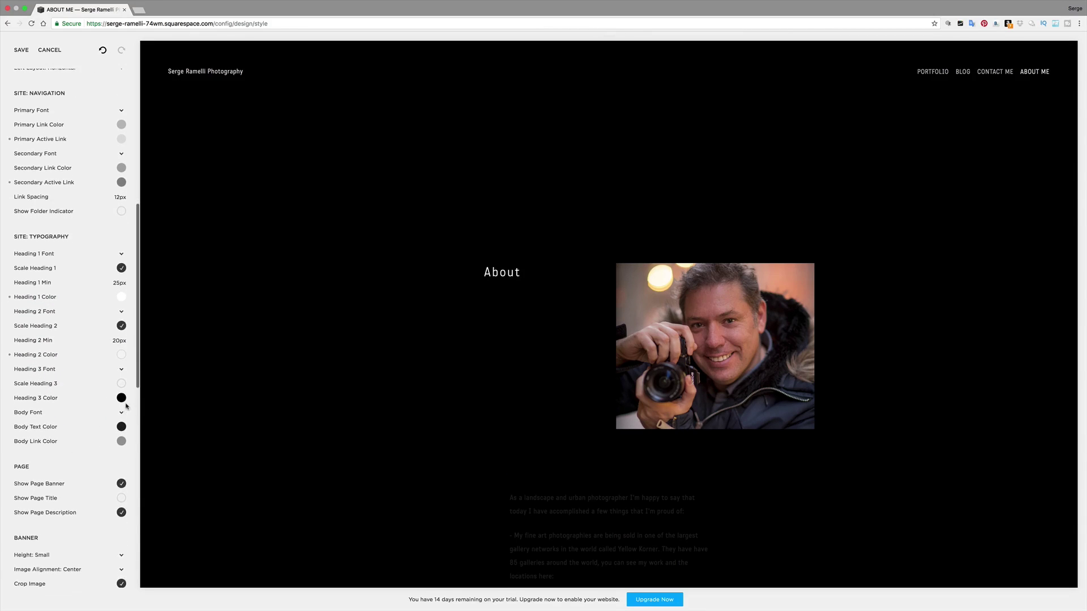
{"action": "left_click", "coordinate": [121, 398]}
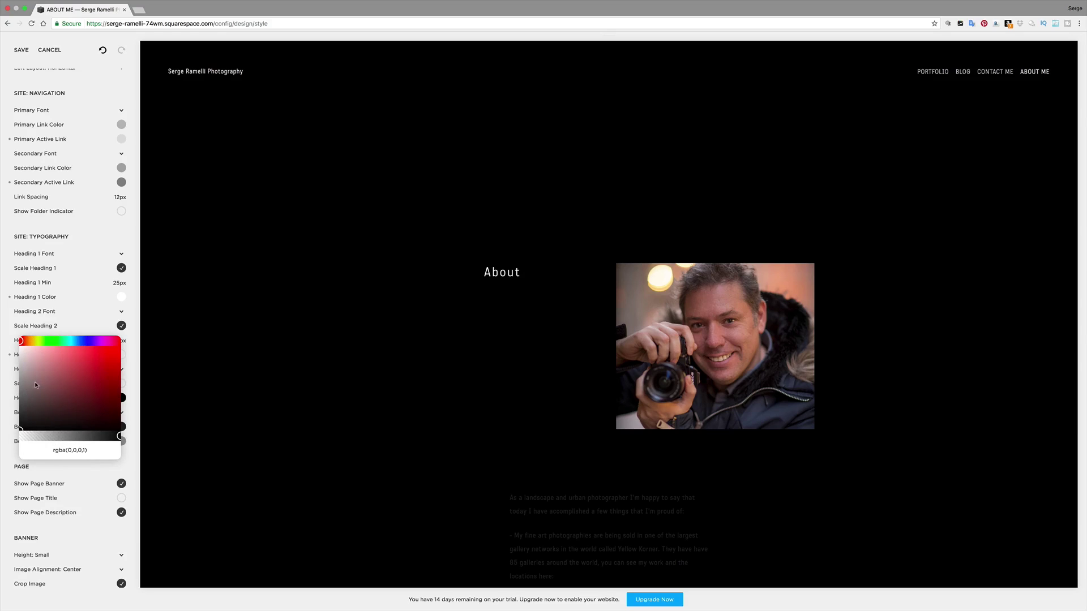
{"action": "left_click_drag", "start_coordinate": [35, 386], "coordinate": [17, 362]}
{"action": "left_click", "coordinate": [108, 325]}
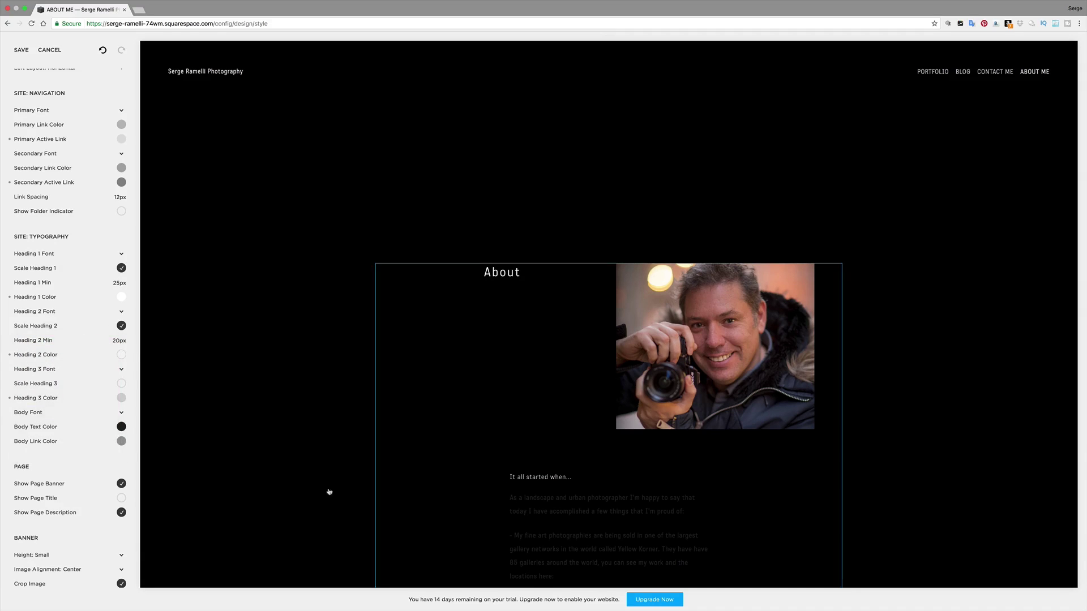
{"action": "left_click", "coordinate": [121, 441]}
{"action": "left_click_drag", "start_coordinate": [25, 422], "coordinate": [16, 402]}
{"action": "left_click", "coordinate": [94, 370]}
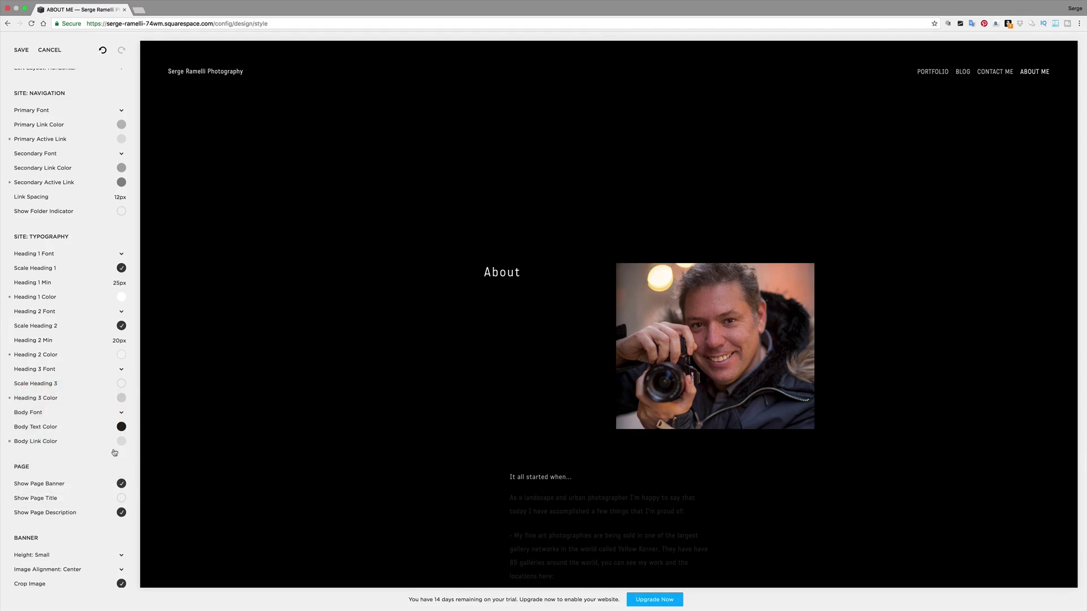
- Set the description color of the banner text to light grey
{"action": "scroll", "coordinate": [123, 481], "scroll_direction": "down", "scroll_amount": 5}
{"action": "scroll", "coordinate": [122, 493], "scroll_direction": "down", "scroll_amount": 2}
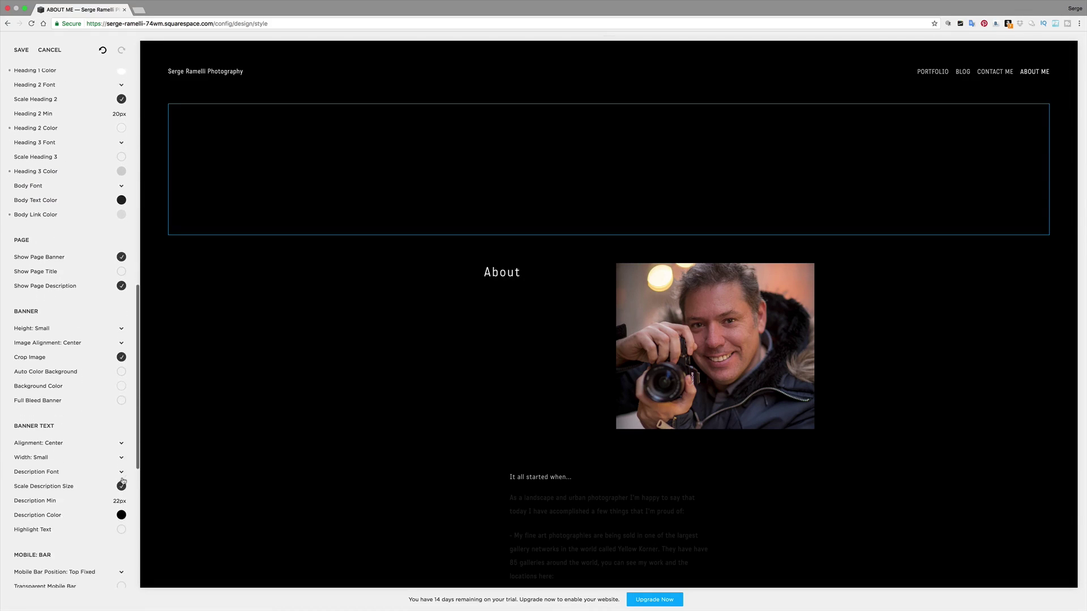
{"action": "left_click", "coordinate": [120, 512]}
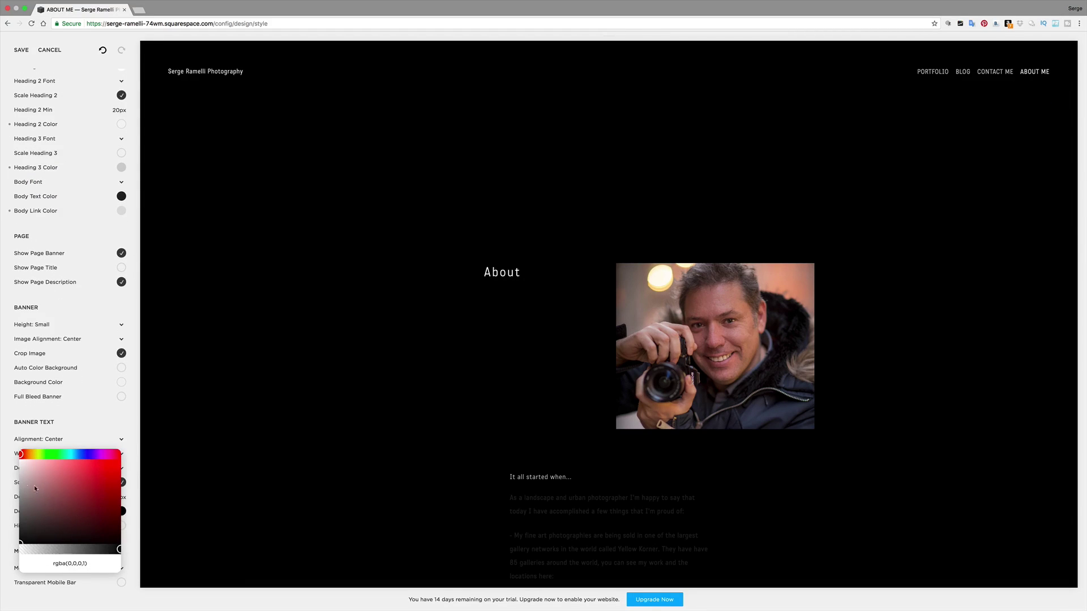
{"action": "left_click_drag", "start_coordinate": [34, 488], "coordinate": [12, 477]}
{"action": "left_click", "coordinate": [105, 430]}
- Set the mobile bar's site title color to light grey, hsl(0, 0%, 83%), and lighten its menu icon color
{"action": "scroll", "coordinate": [135, 480], "scroll_direction": "down", "scroll_amount": 2}
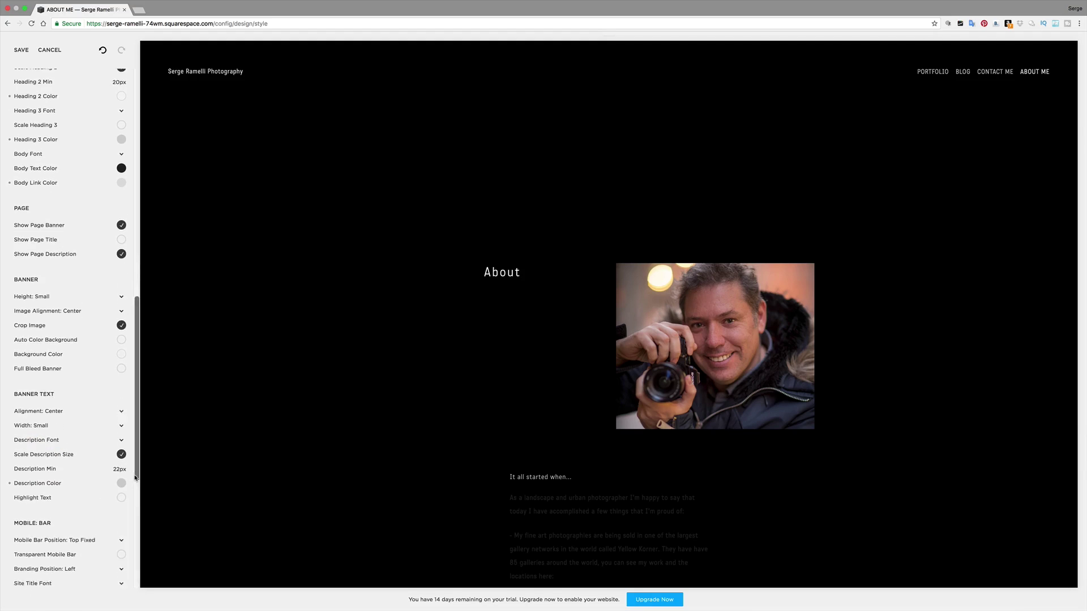
{"action": "scroll", "coordinate": [113, 498], "scroll_direction": "down", "scroll_amount": 3}
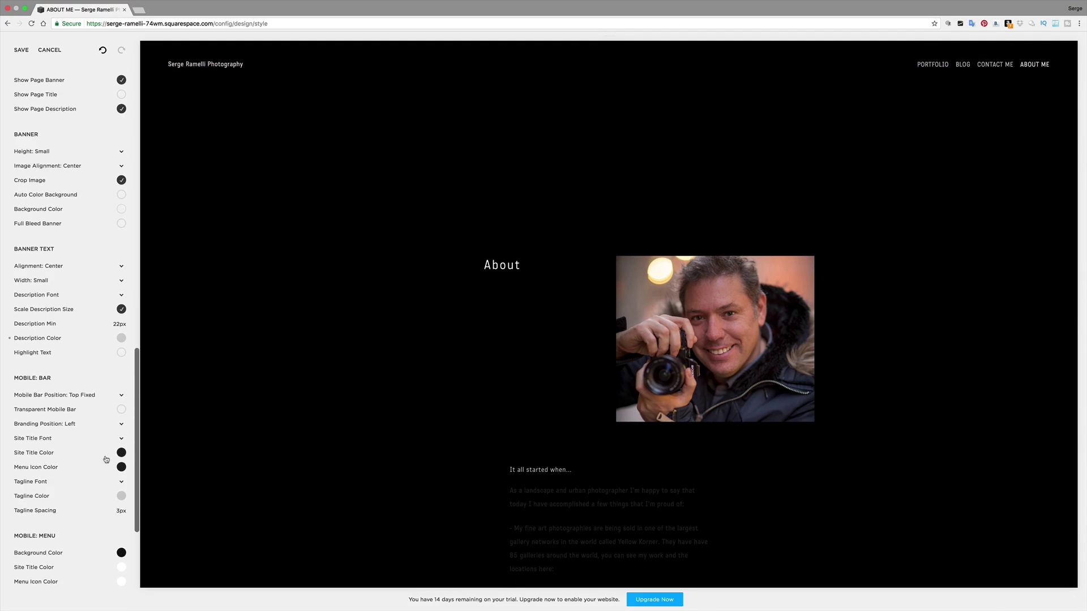
{"action": "left_click", "coordinate": [121, 455]}
{"action": "left_click_drag", "start_coordinate": [34, 430], "coordinate": [10, 417]}
{"action": "left_click", "coordinate": [87, 372]}
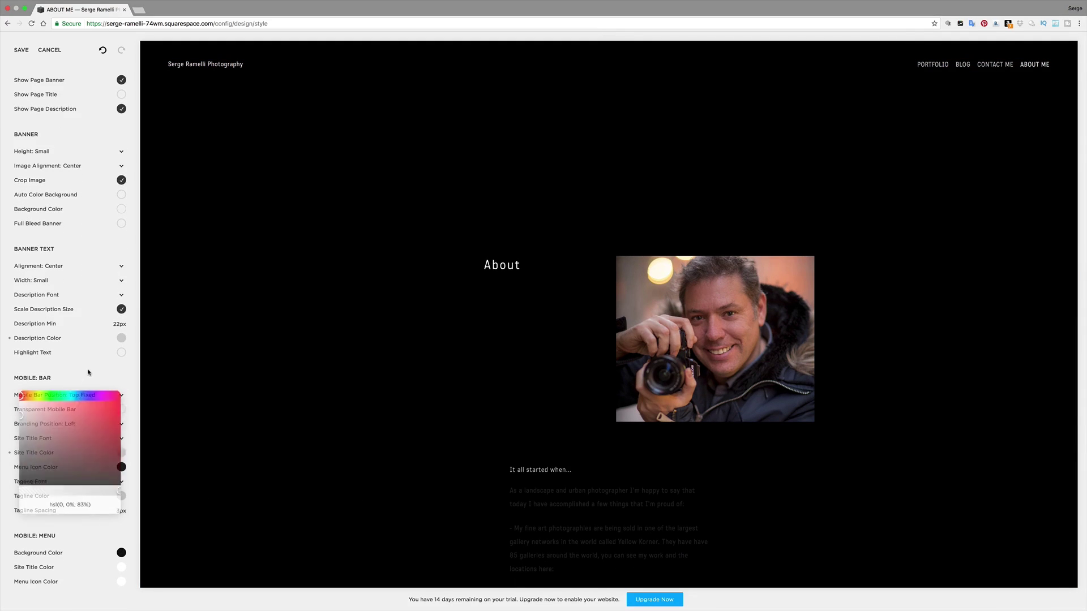
{"action": "left_click", "coordinate": [121, 467]}
{"action": "left_click_drag", "start_coordinate": [26, 435], "coordinate": [19, 428]}
{"action": "left_click", "coordinate": [116, 387]}
{"action": "scroll", "coordinate": [74, 340], "scroll_direction": "down", "scroll_amount": 2}
{"action": "left_click", "coordinate": [558, 463]}
{"action": "scroll", "coordinate": [560, 467], "scroll_direction": "down", "scroll_amount": 3}
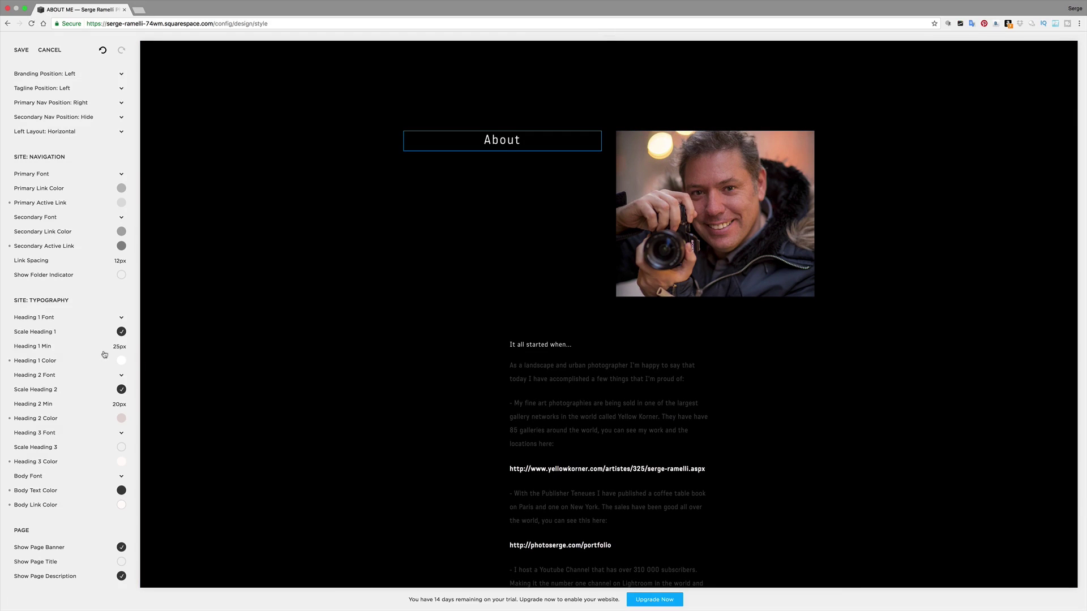
{"action": "left_click", "coordinate": [591, 385]}
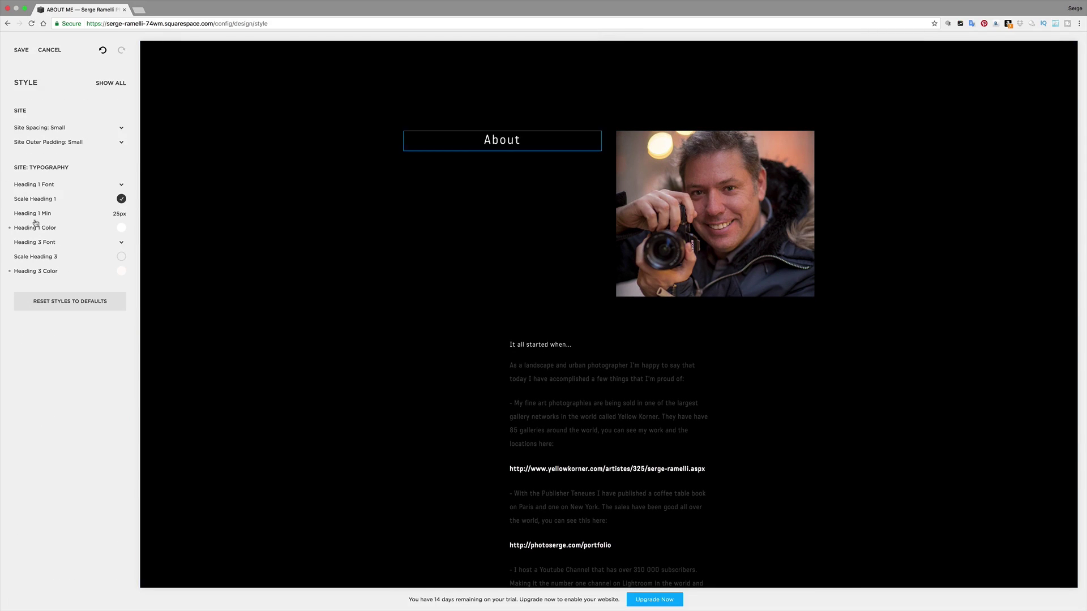
{"action": "left_click", "coordinate": [115, 84]}
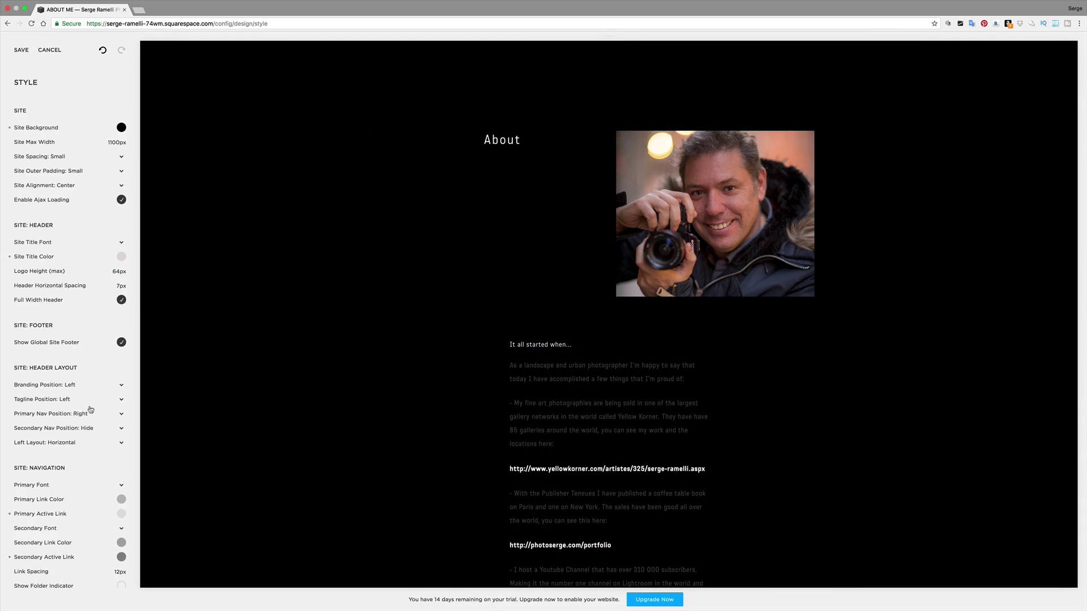
- Set the body text color to light grey, hsl(0, 0%, 81%), and save the style changes
{"action": "scroll", "coordinate": [89, 437], "scroll_direction": "down", "scroll_amount": 1}
{"action": "scroll", "coordinate": [89, 437], "scroll_direction": "down", "scroll_amount": 6}
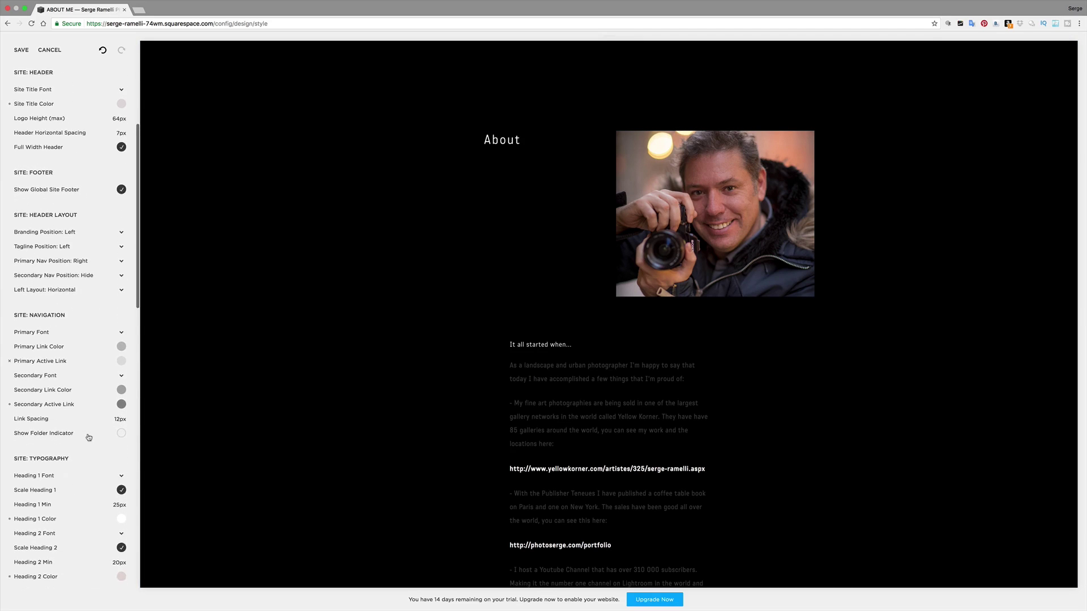
{"action": "scroll", "coordinate": [88, 453], "scroll_direction": "down", "scroll_amount": 2}
{"action": "left_click", "coordinate": [121, 450]}
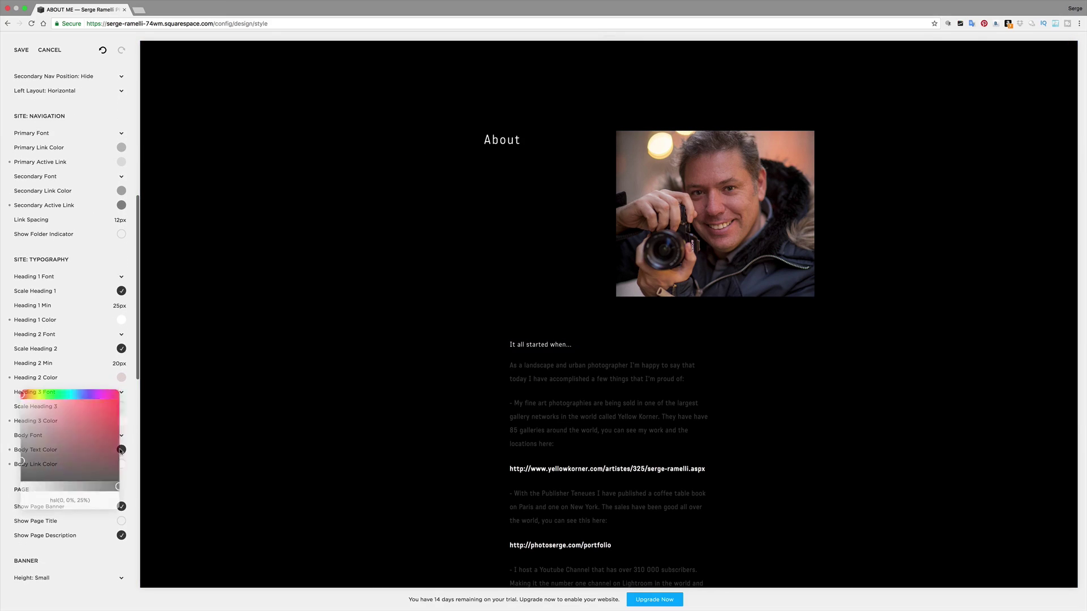
{"action": "left_click_drag", "start_coordinate": [66, 439], "coordinate": [12, 415]}
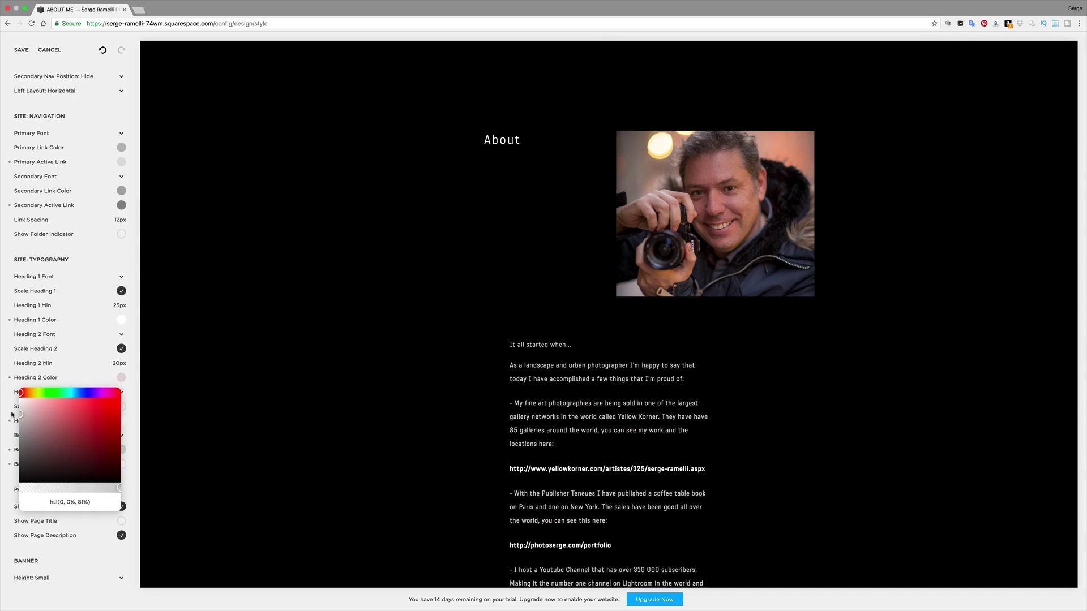
{"action": "left_click", "coordinate": [415, 349]}
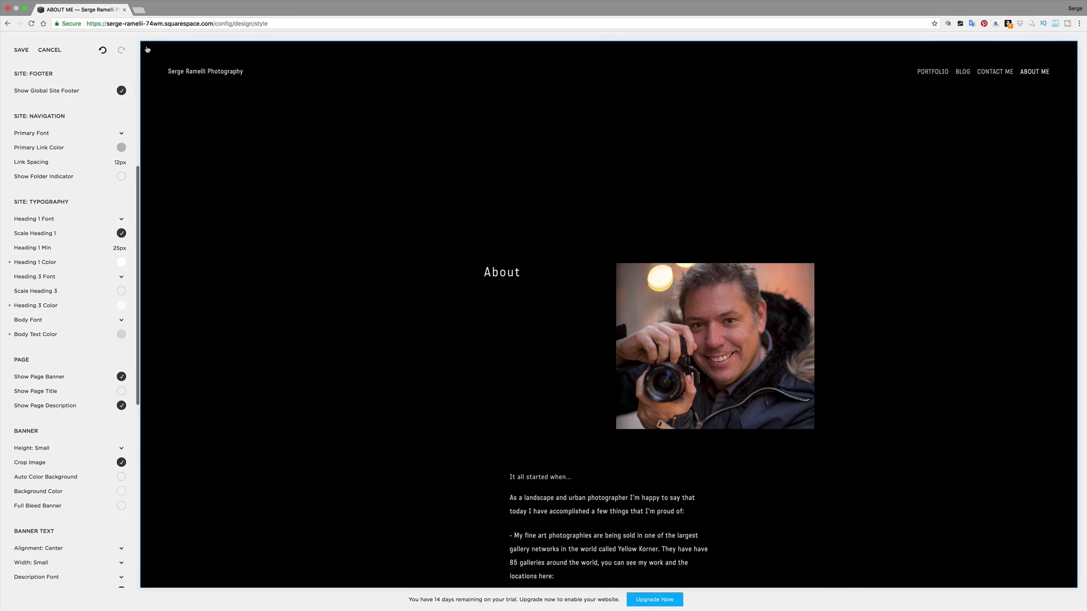
{"action": "left_click", "coordinate": [21, 49]}
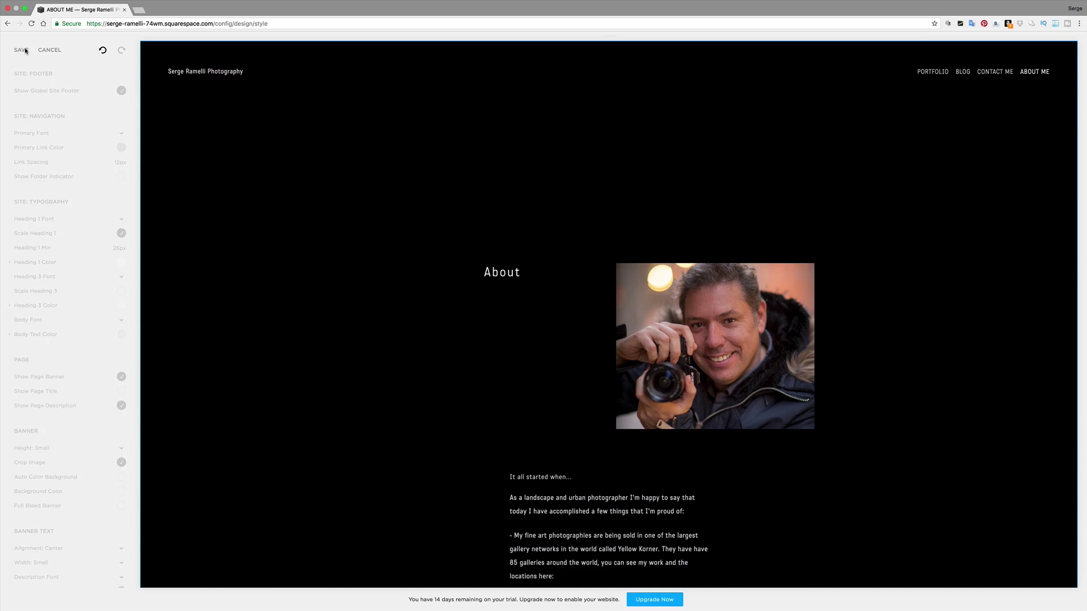
- Save the style changes and review the gallery banners on the home page in full-screen preview
{"action": "left_click", "coordinate": [16, 50]}
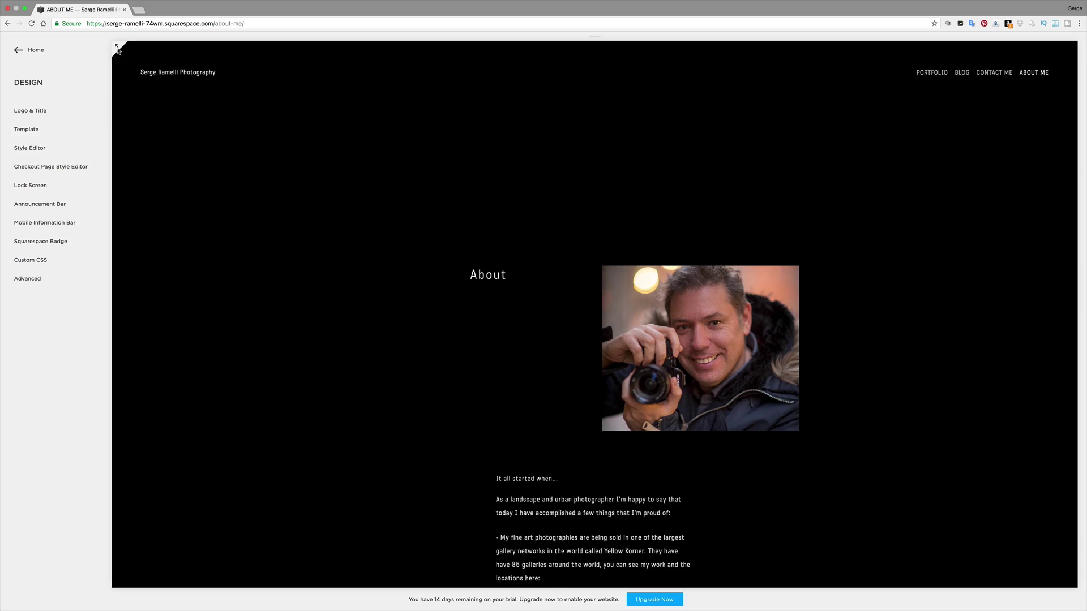
{"action": "left_click", "coordinate": [117, 49]}
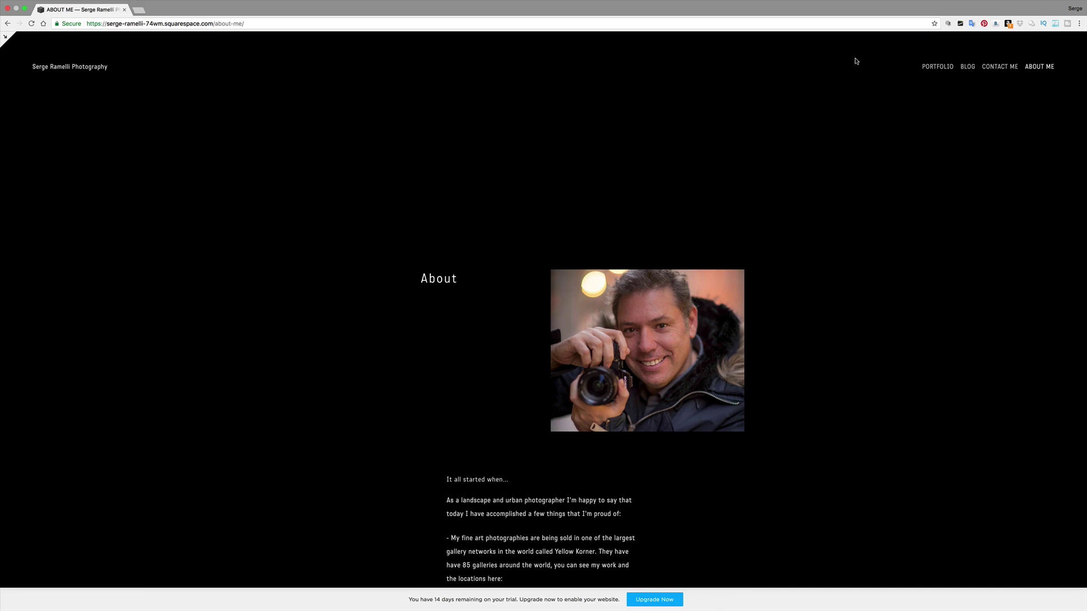
{"action": "left_click", "coordinate": [52, 66]}
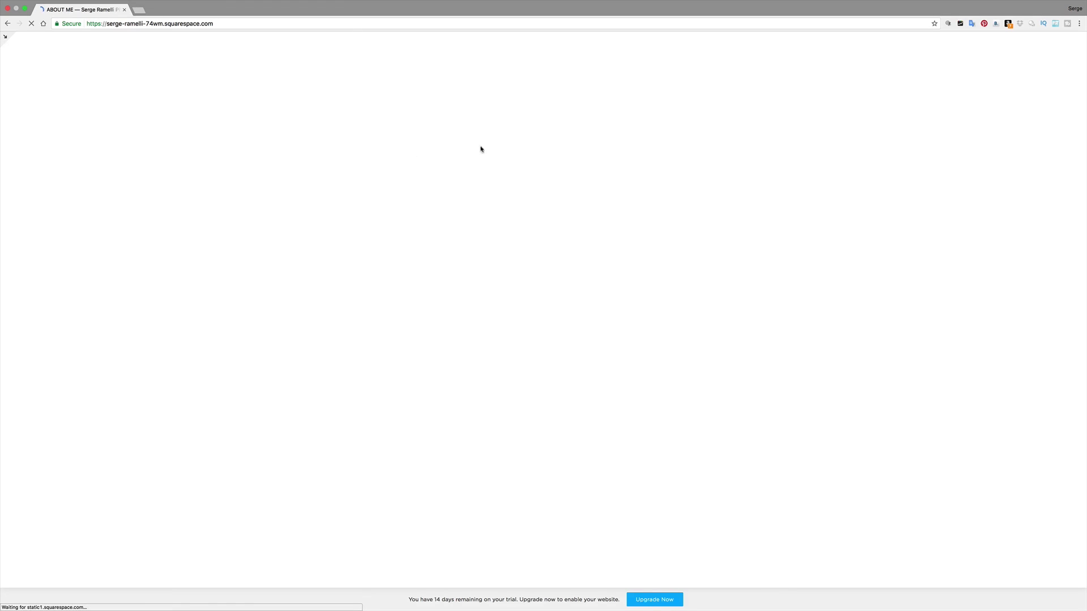
{"action": "scroll", "coordinate": [492, 156], "scroll_direction": "down", "scroll_amount": 7}
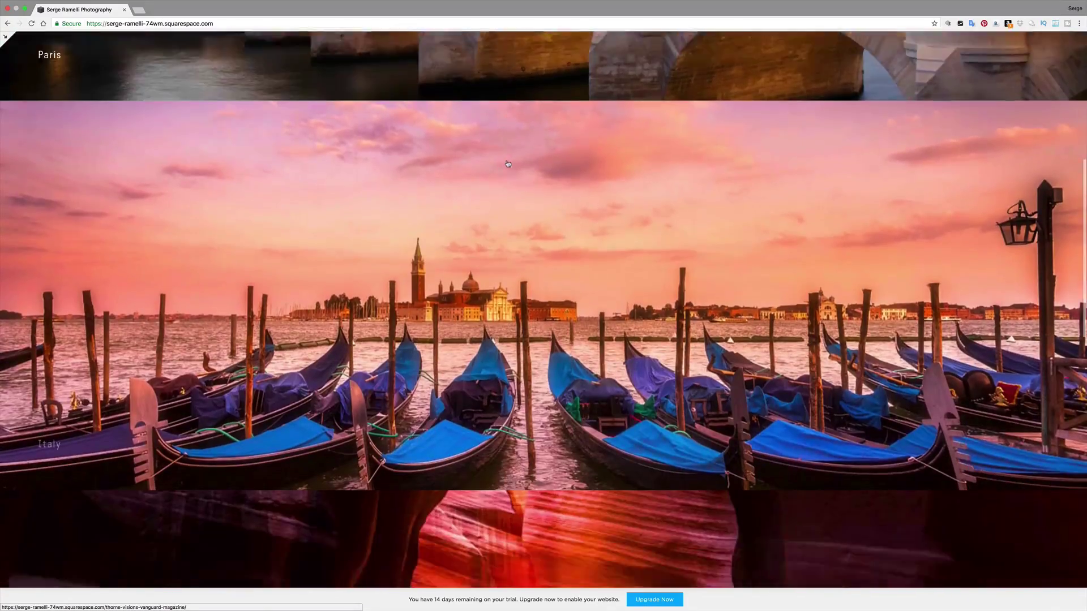
{"action": "scroll", "coordinate": [508, 164], "scroll_direction": "down", "scroll_amount": 10}
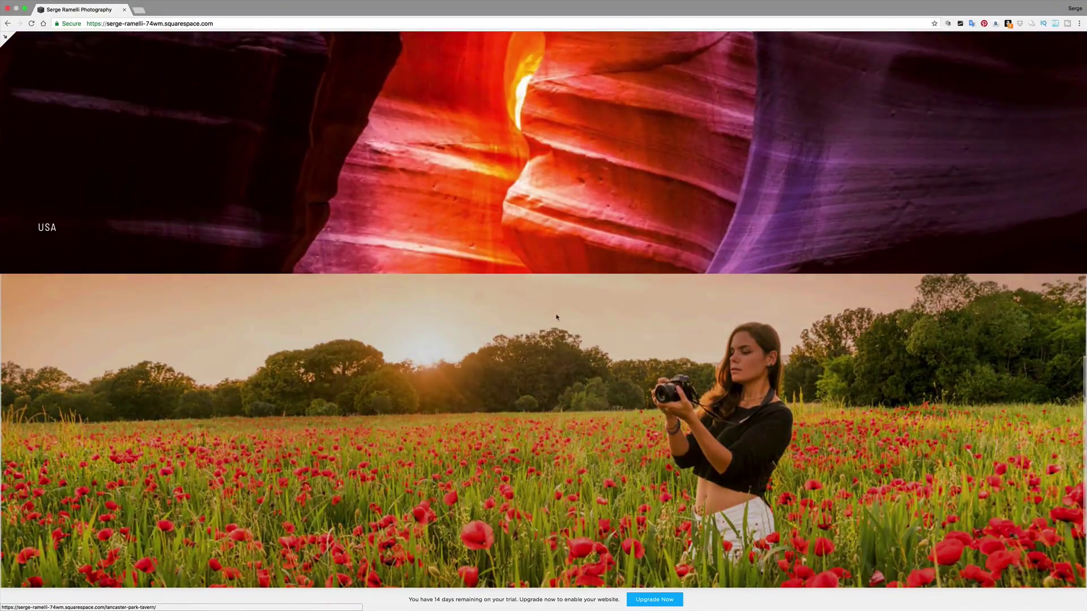
- Open the Portraits gallery from the home page and check its photos, title and description on the black background
{"action": "left_click", "coordinate": [556, 317]}
{"action": "scroll", "coordinate": [534, 220], "scroll_direction": "down", "scroll_amount": 6}
{"action": "scroll", "coordinate": [533, 221], "scroll_direction": "down", "scroll_amount": 20}
{"action": "scroll", "coordinate": [138, 102], "scroll_direction": "down", "scroll_amount": 10}
{"action": "scroll", "coordinate": [213, 138], "scroll_direction": "up", "scroll_amount": 20}
{"action": "scroll", "coordinate": [752, 175], "scroll_direction": "up", "scroll_amount": 15}
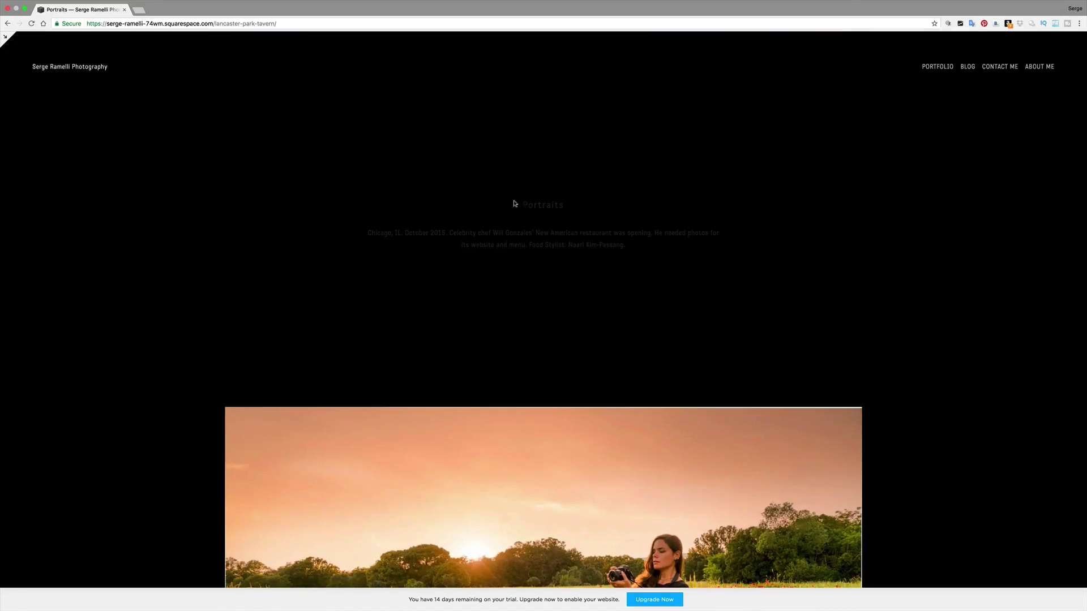
- Return to the portfolio page and check the Paris gallery's heading, description and photos
{"action": "left_click", "coordinate": [931, 68]}
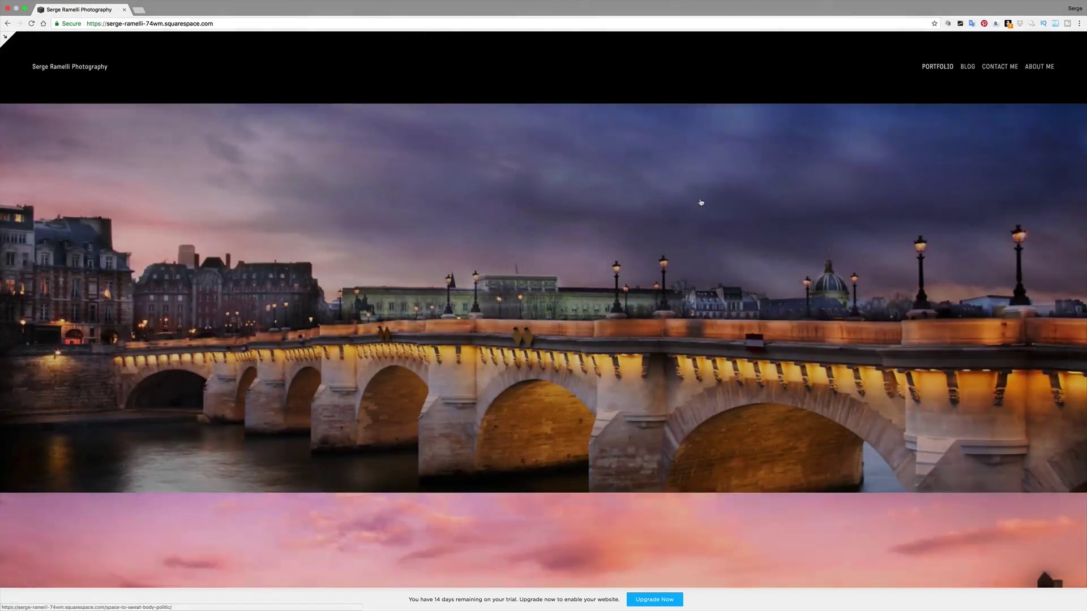
{"action": "scroll", "coordinate": [702, 196], "scroll_direction": "down", "scroll_amount": 4}
{"action": "left_click", "coordinate": [702, 196]}
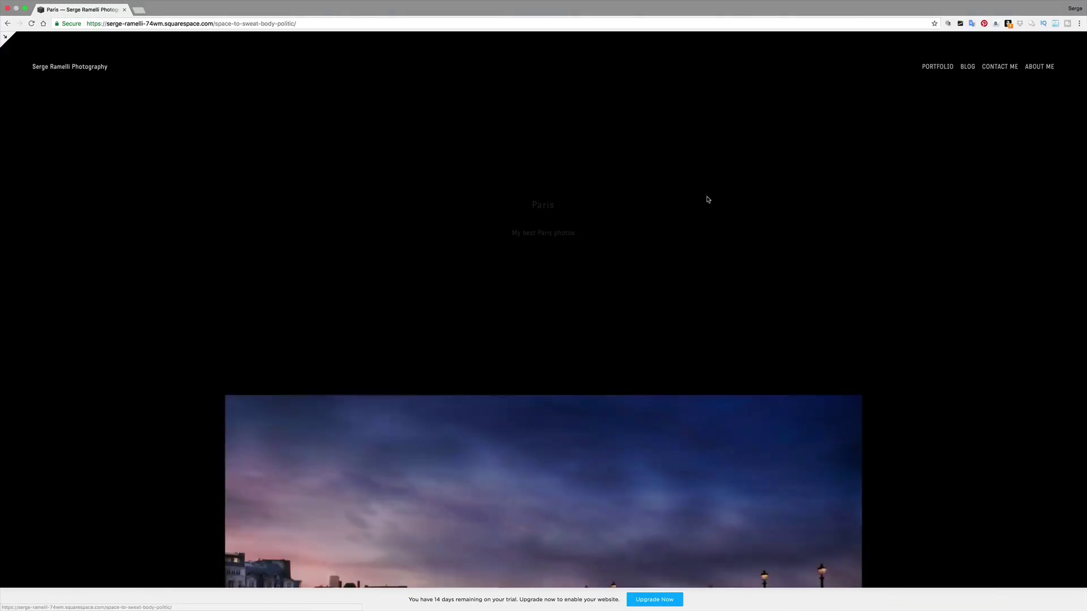
{"action": "scroll", "coordinate": [703, 196], "scroll_direction": "down", "scroll_amount": 10}
{"action": "scroll", "coordinate": [737, 226], "scroll_direction": "up", "scroll_amount": 12}
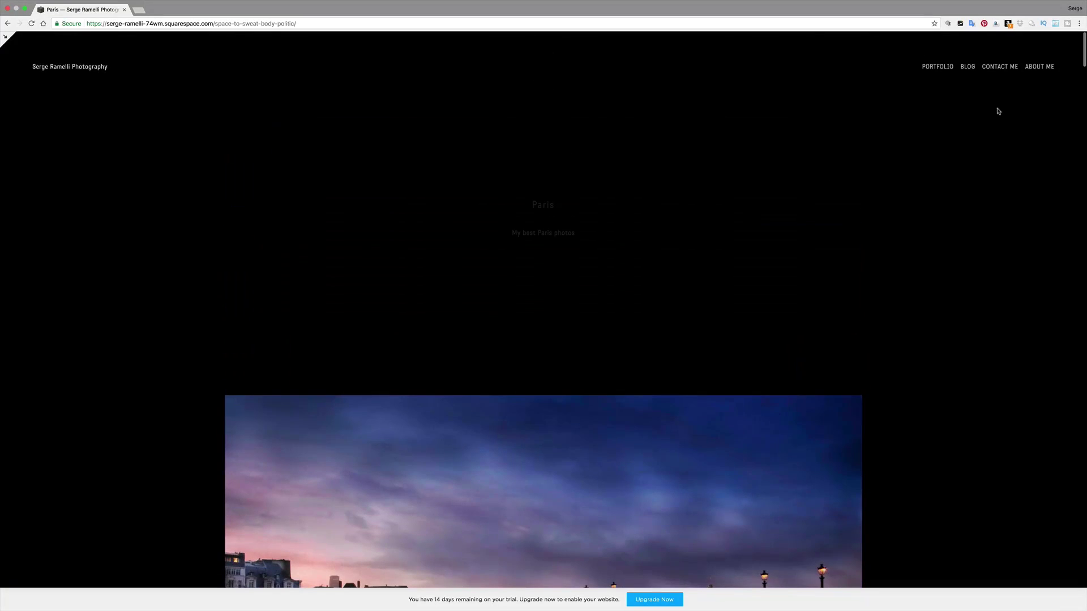
- Open the blog post "My best Notre Dame Shot" and look through its text and images
{"action": "left_click", "coordinate": [969, 68]}
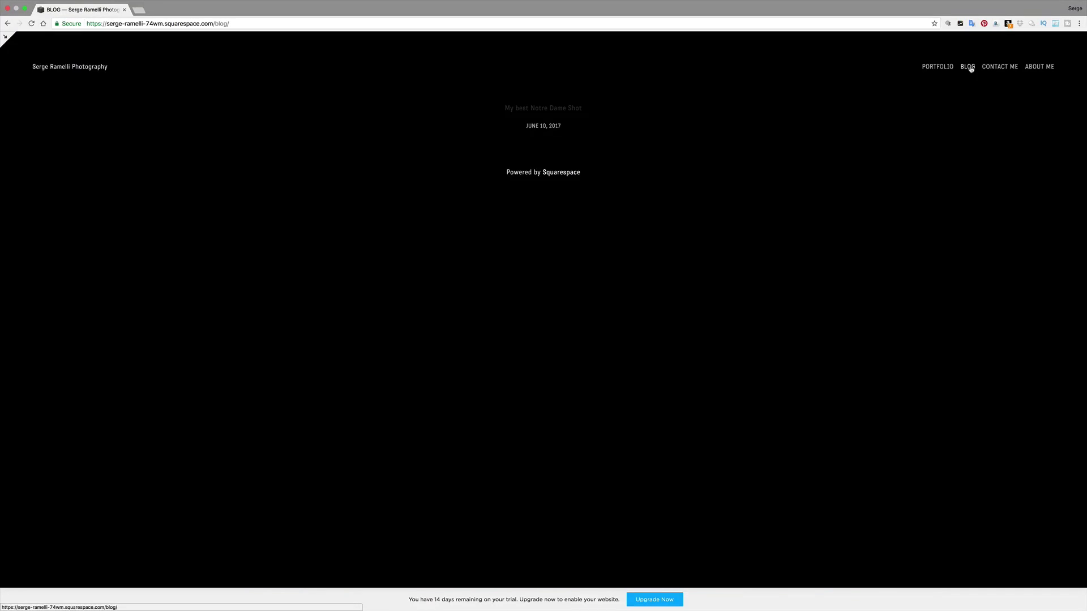
{"action": "left_click", "coordinate": [536, 108]}
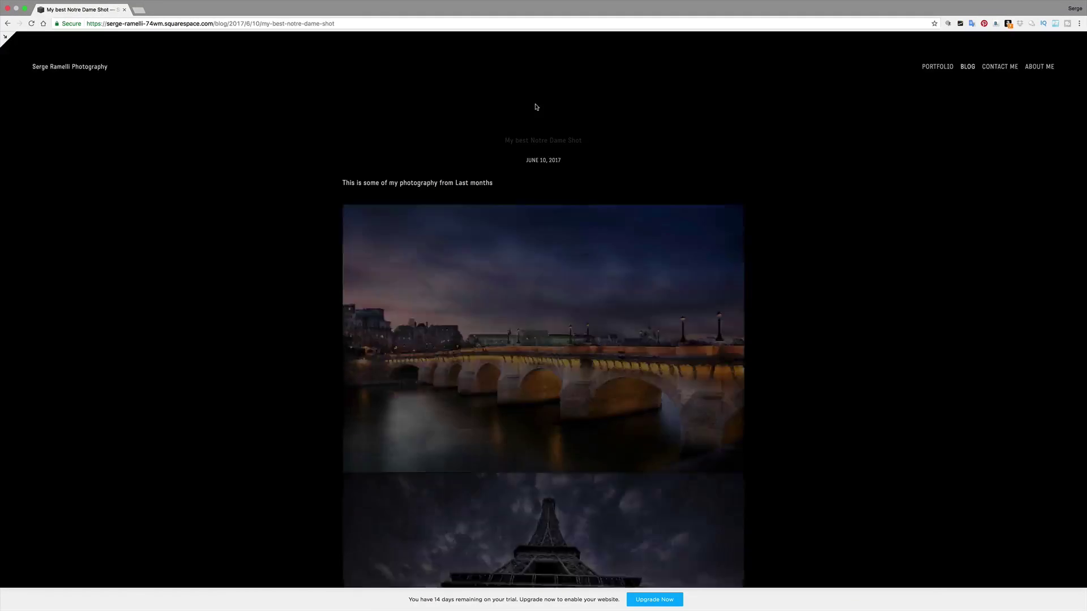
{"action": "scroll", "coordinate": [688, 224], "scroll_direction": "down", "scroll_amount": 15}
{"action": "scroll", "coordinate": [688, 221], "scroll_direction": "up", "scroll_amount": 15}
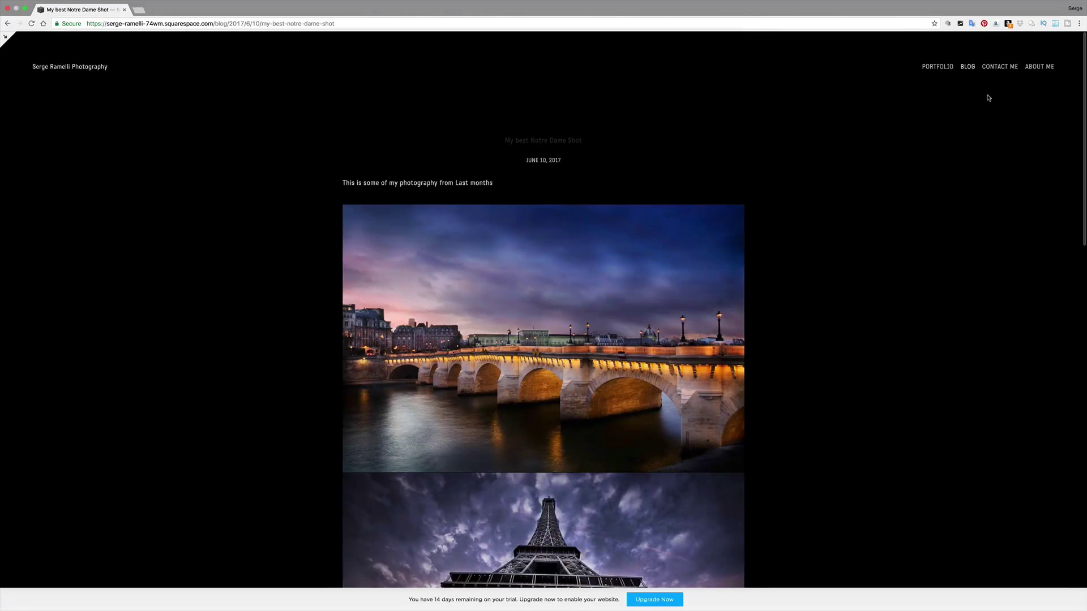
- Review the Contact Me page's office details, map and form, and leave the full-screen preview
{"action": "left_click", "coordinate": [1007, 67]}
{"action": "scroll", "coordinate": [639, 197], "scroll_direction": "down", "scroll_amount": 2}
{"action": "scroll", "coordinate": [640, 197], "scroll_direction": "down", "scroll_amount": 1}
{"action": "scroll", "coordinate": [934, 190], "scroll_direction": "up", "scroll_amount": 3}
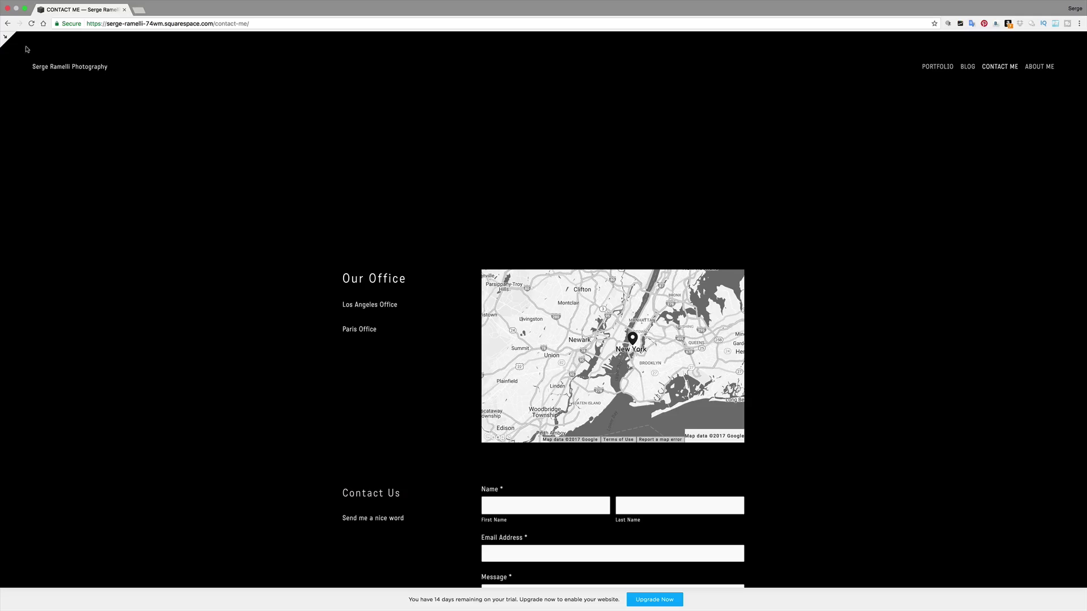
{"action": "left_click", "coordinate": [7, 39]}
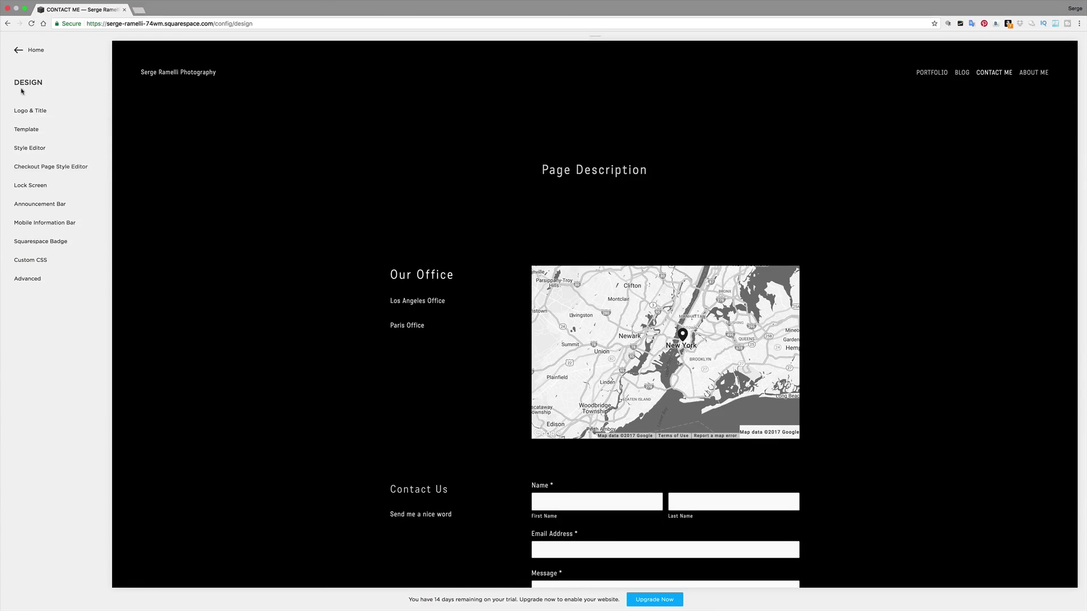
- Reset all site styles to the template's defaults and save the change
{"action": "left_click", "coordinate": [16, 51]}
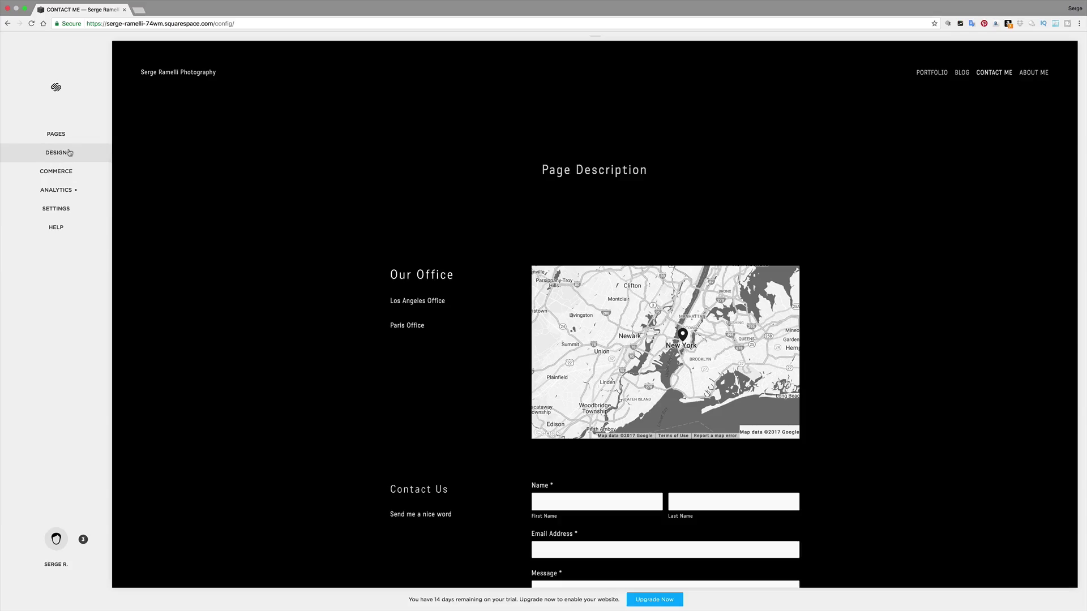
{"action": "left_click", "coordinate": [69, 153]}
{"action": "left_click", "coordinate": [53, 149]}
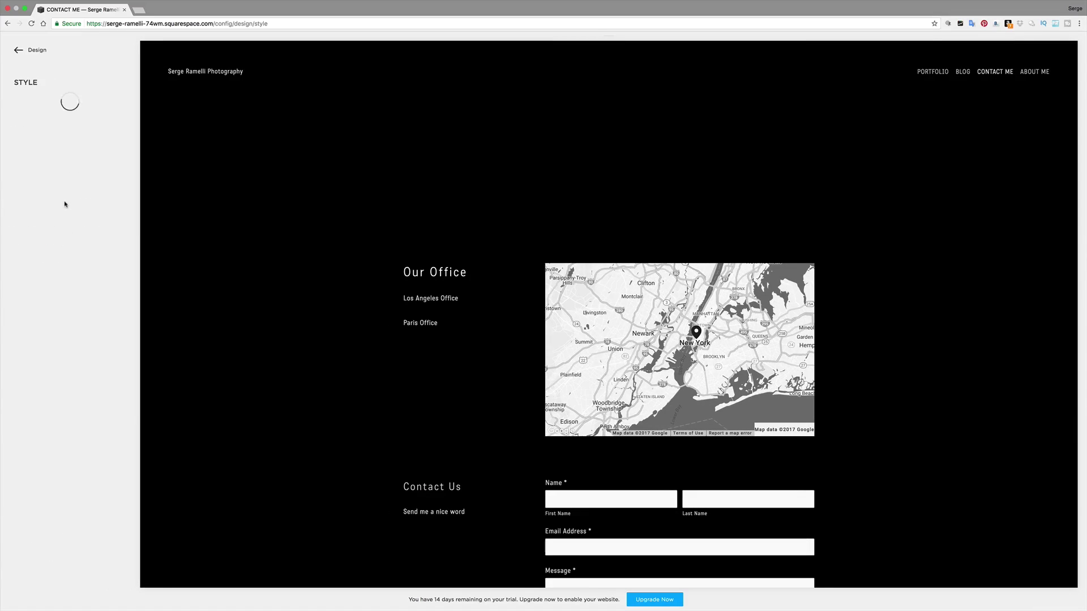
{"action": "scroll", "coordinate": [64, 317], "scroll_direction": "down", "scroll_amount": 10}
{"action": "scroll", "coordinate": [64, 376], "scroll_direction": "down", "scroll_amount": 7}
{"action": "left_click", "coordinate": [62, 560]}
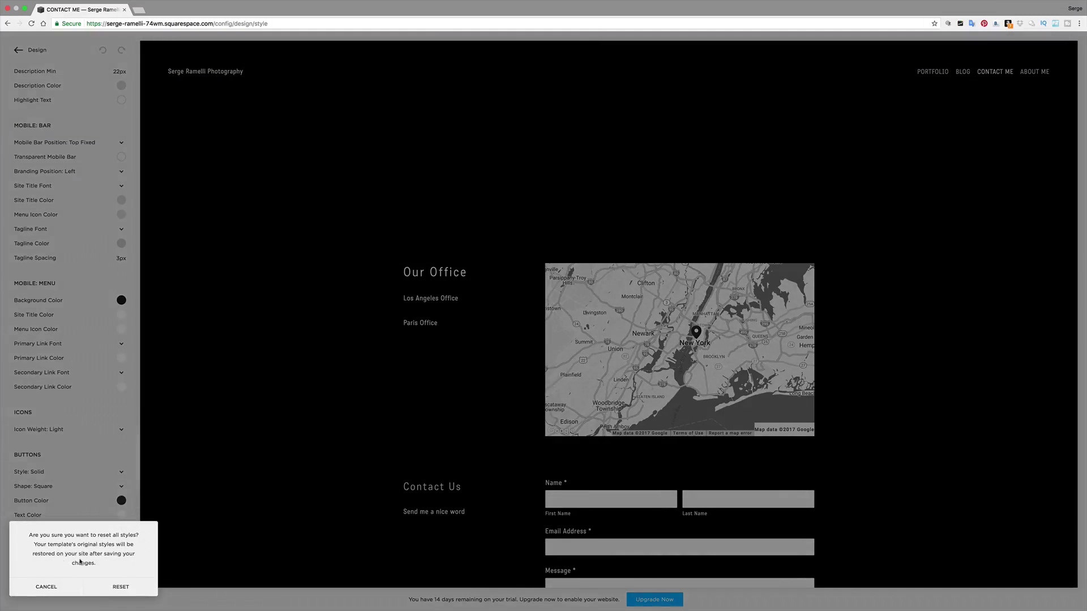
{"action": "left_click", "coordinate": [121, 588]}
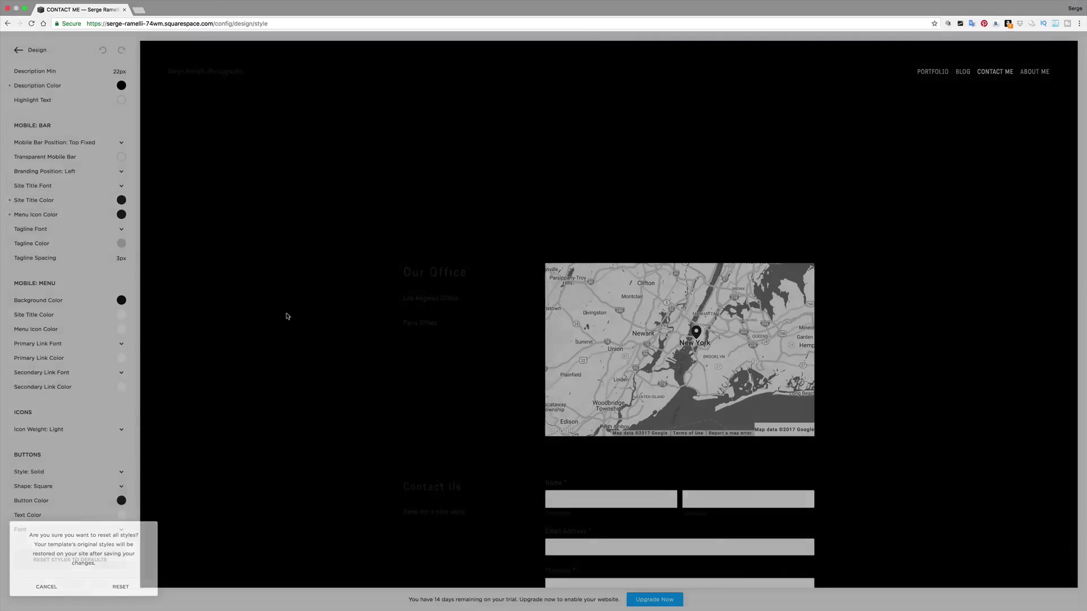
{"action": "left_click", "coordinate": [22, 51]}
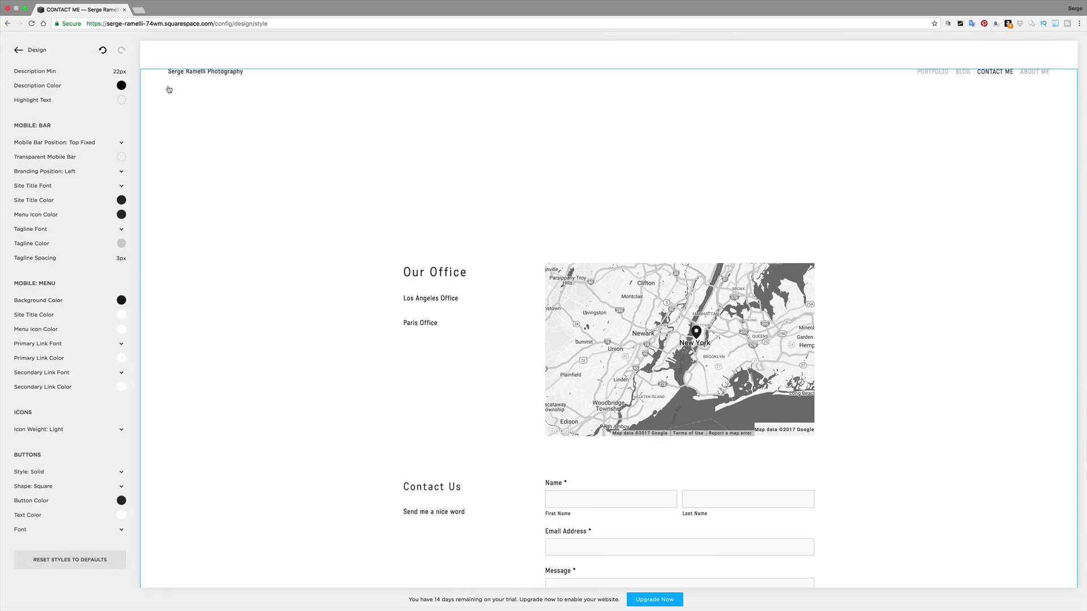
{"action": "left_click", "coordinate": [18, 49]}
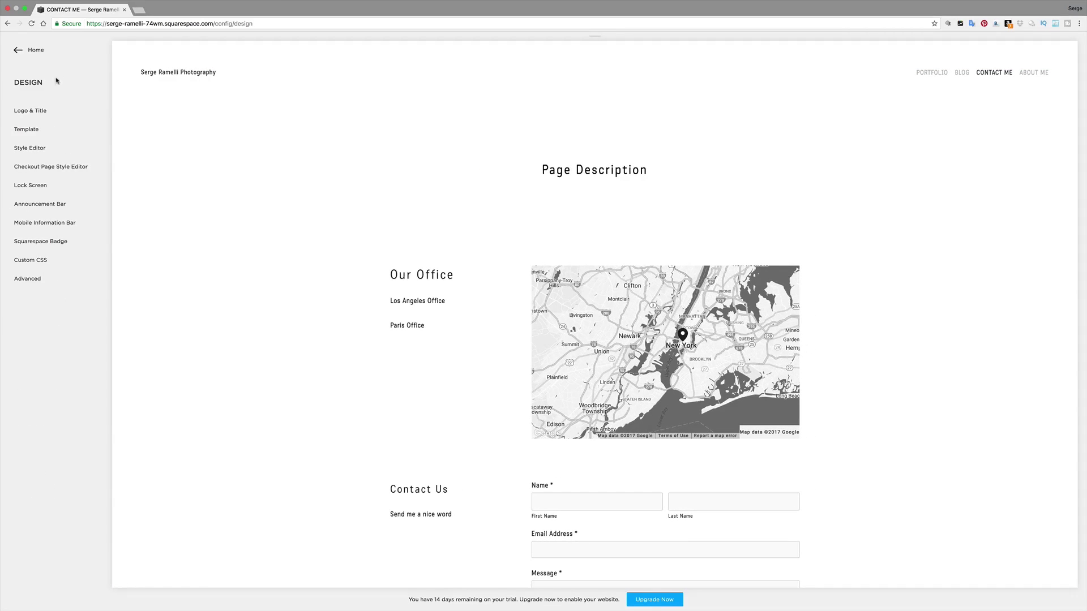
- Go back to the site pages, show the portfolio home page and enlarge the browser window to review it
{"action": "left_click", "coordinate": [16, 51]}
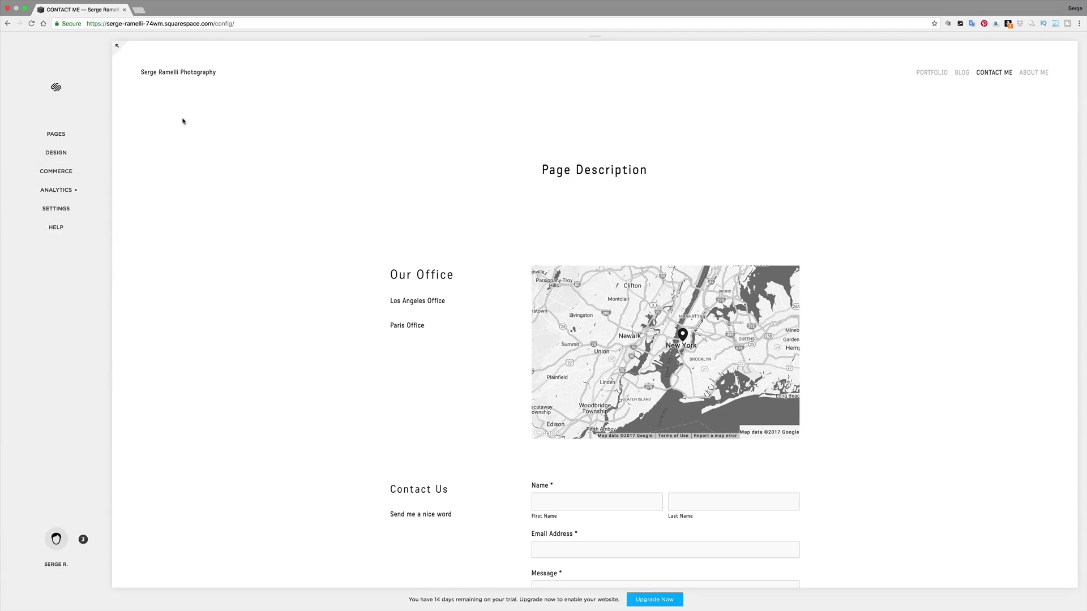
{"action": "left_click", "coordinate": [56, 134]}
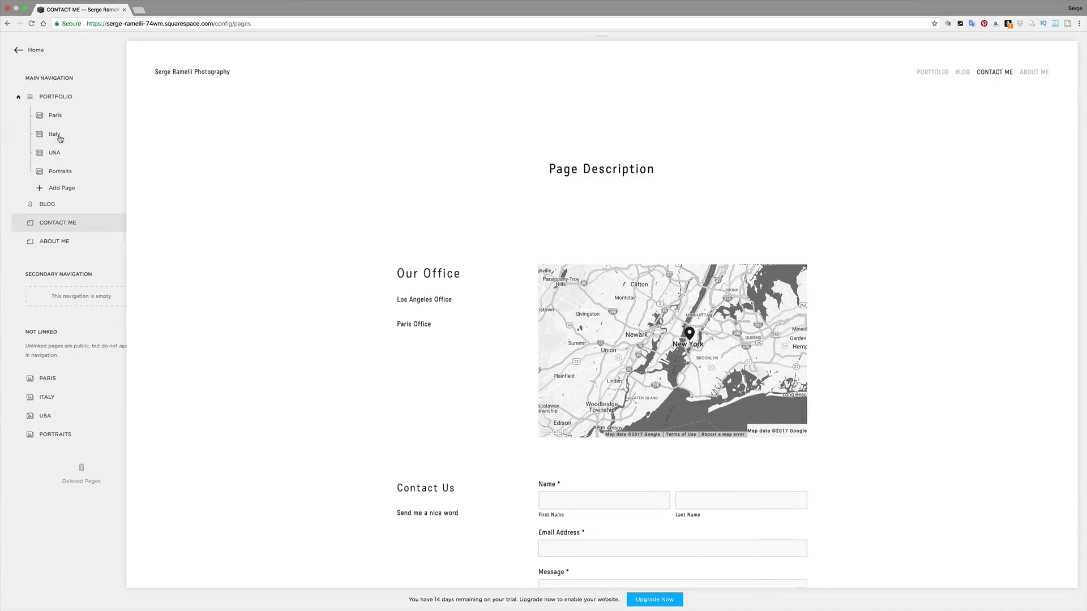
{"action": "left_click", "coordinate": [190, 74]}
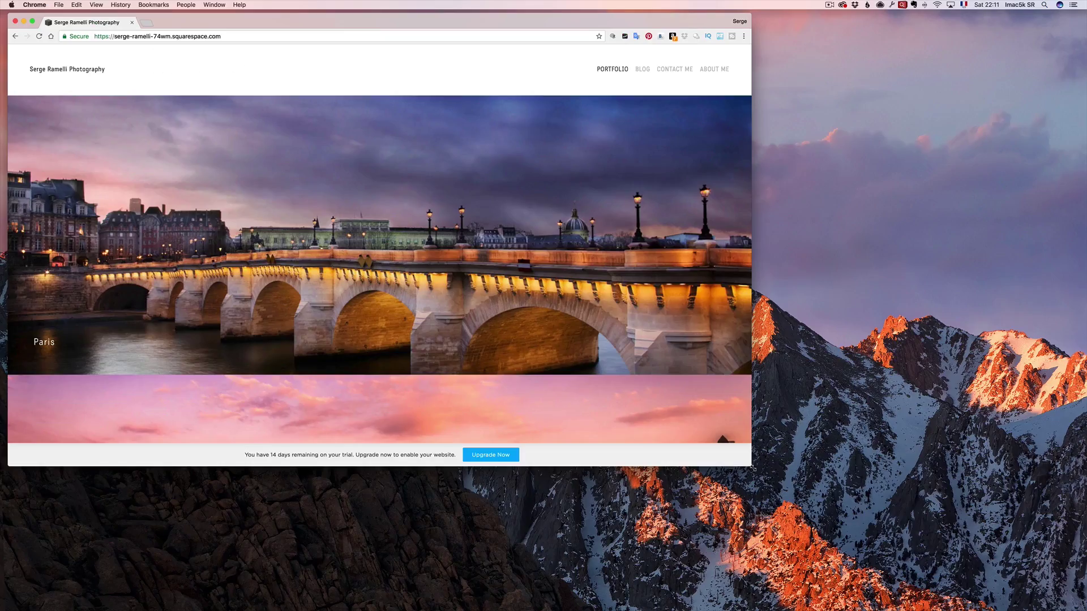
{"action": "left_click_drag", "start_coordinate": [753, 469], "coordinate": [1073, 610]}
{"action": "scroll", "coordinate": [490, 405], "scroll_direction": "down", "scroll_amount": 5}
{"action": "scroll", "coordinate": [489, 404], "scroll_direction": "up", "scroll_amount": 5}
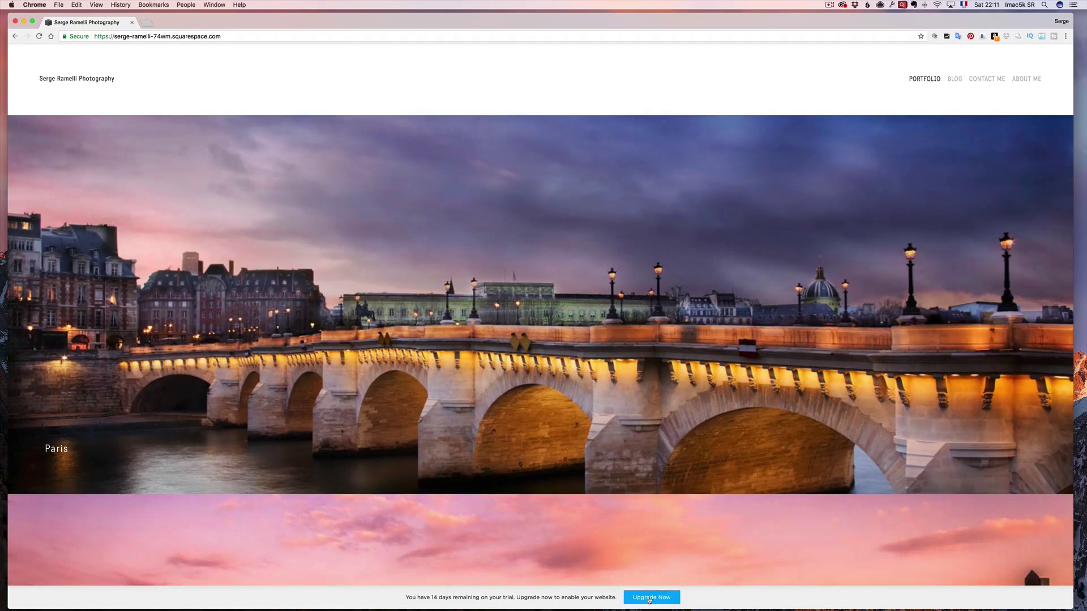
- Start an upgrade to the $12 Personal plan and apply the offer code "photoserge"
{"action": "left_click", "coordinate": [652, 598]}
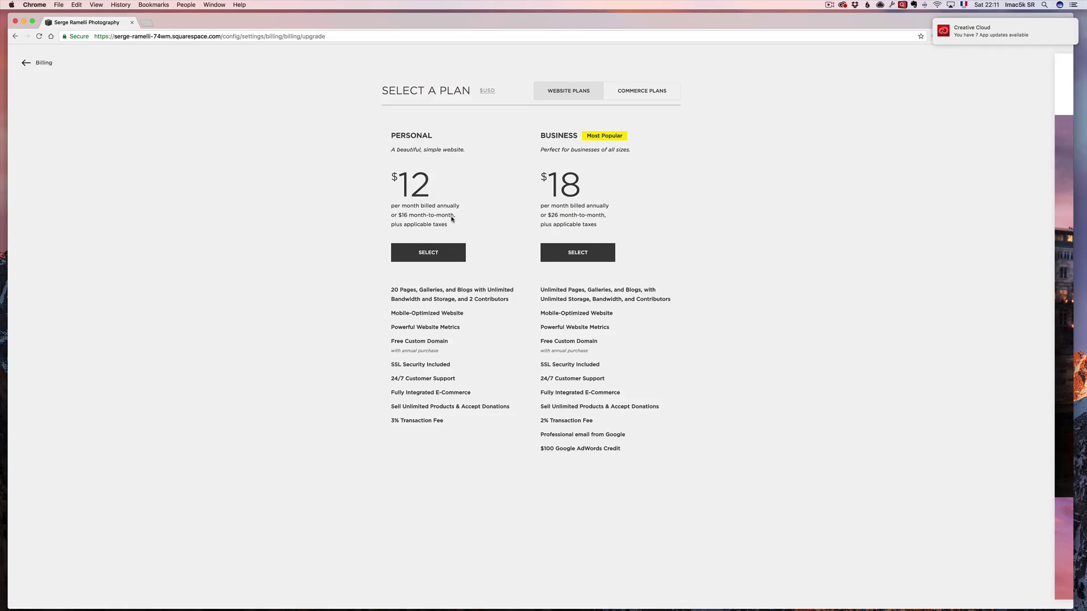
{"action": "left_click", "coordinate": [437, 251]}
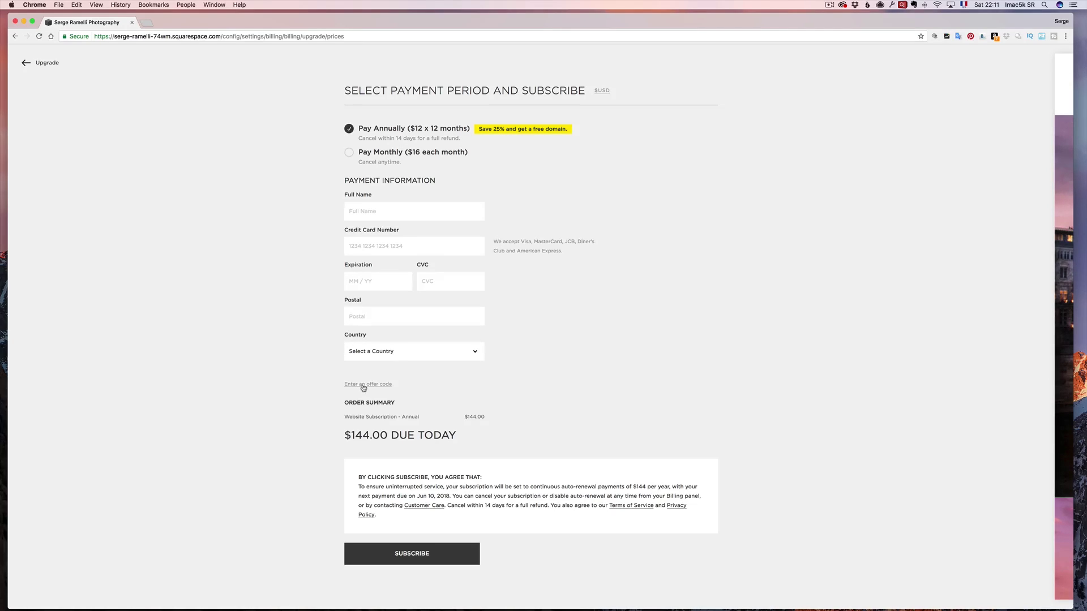
{"action": "left_click", "coordinate": [365, 385]}
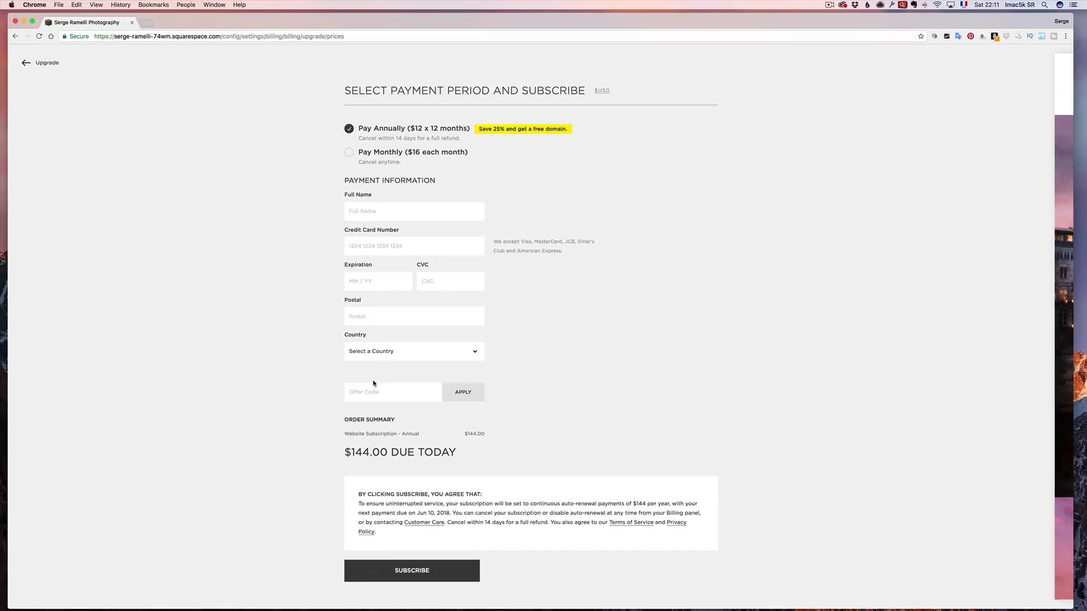
{"action": "left_click", "coordinate": [377, 391]}
{"action": "type", "text": "photoserge"}
{"action": "left_click", "coordinate": [473, 394]}
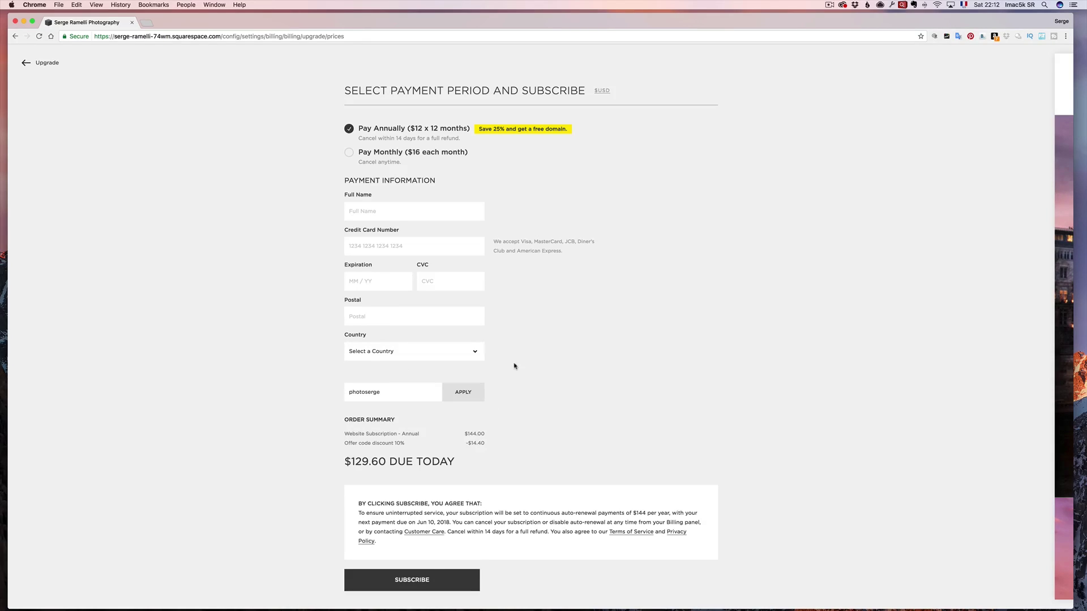
- Leave the plan upgrade without subscribing and go back to the Billing & Account settings
{"action": "left_click", "coordinate": [16, 36]}
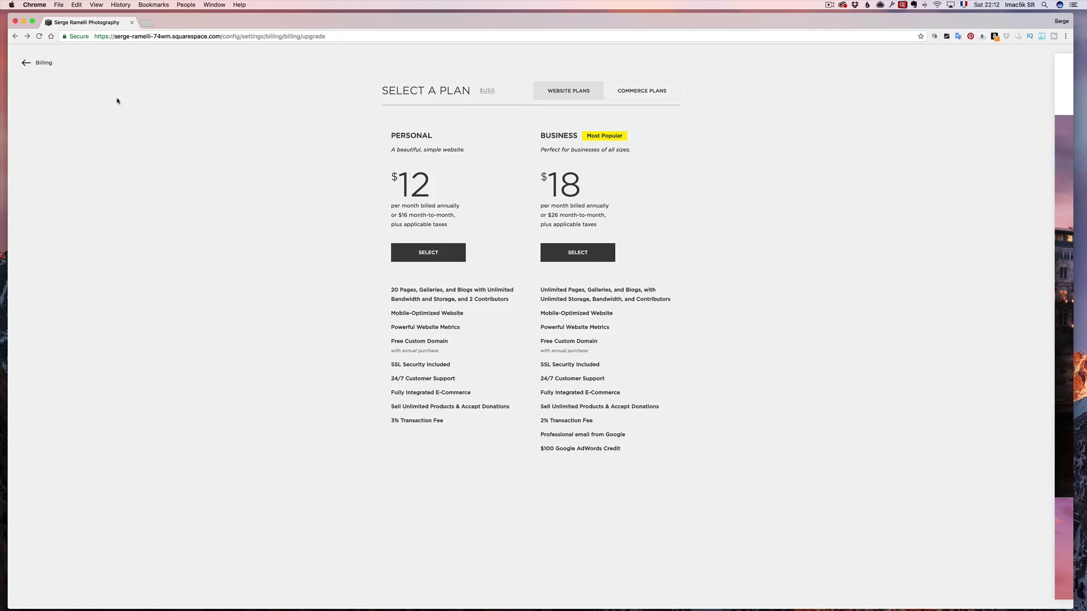
{"action": "left_click", "coordinate": [26, 62]}
{"action": "scroll", "coordinate": [462, 211], "scroll_direction": "down", "scroll_amount": 8}
{"action": "scroll", "coordinate": [462, 213], "scroll_direction": "up", "scroll_amount": 6}
{"action": "scroll", "coordinate": [399, 184], "scroll_direction": "up", "scroll_amount": 3}
{"action": "left_click", "coordinate": [25, 63]}
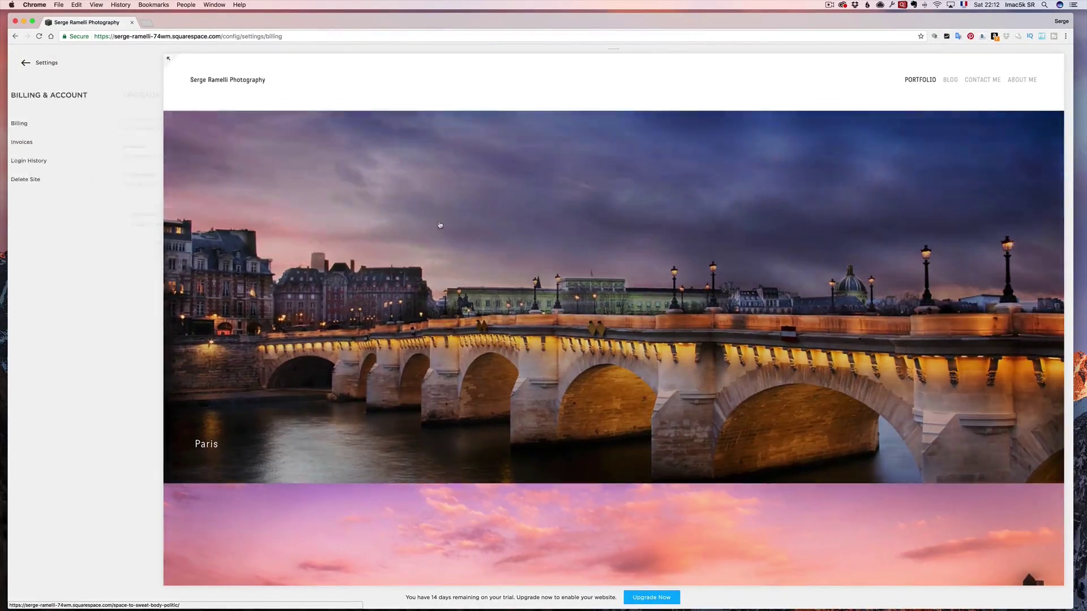
- Review the portfolio home page in the preview and return from the settings to the list of site pages
{"action": "scroll", "coordinate": [312, 198], "scroll_direction": "down", "scroll_amount": 10}
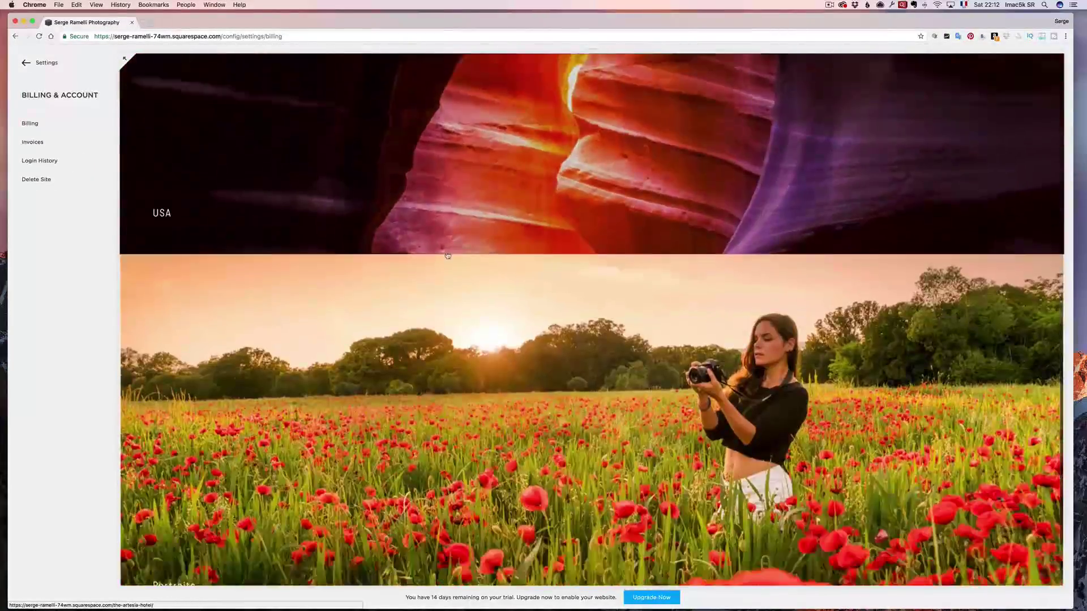
{"action": "scroll", "coordinate": [445, 252], "scroll_direction": "up", "scroll_amount": 5}
{"action": "scroll", "coordinate": [445, 252], "scroll_direction": "up", "scroll_amount": 6}
{"action": "left_click", "coordinate": [44, 66]}
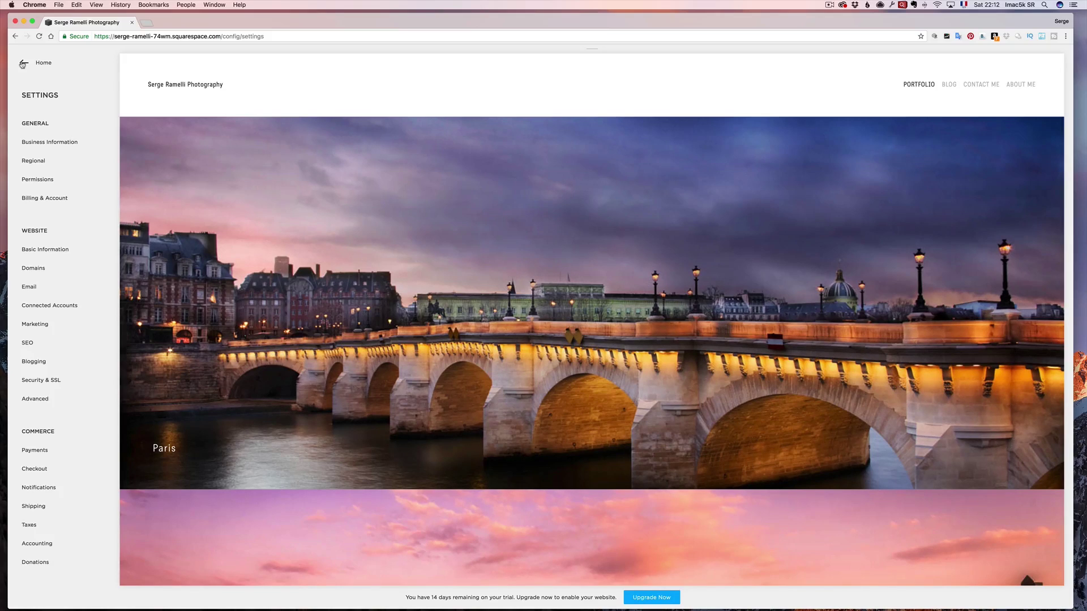
{"action": "left_click", "coordinate": [23, 64]}
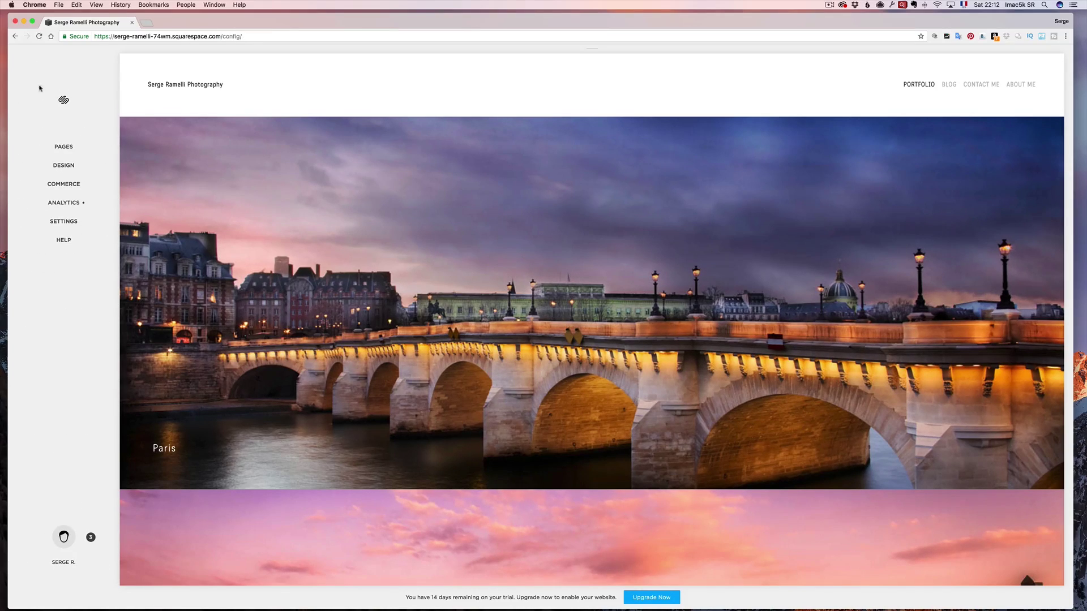
{"action": "left_click", "coordinate": [64, 147]}
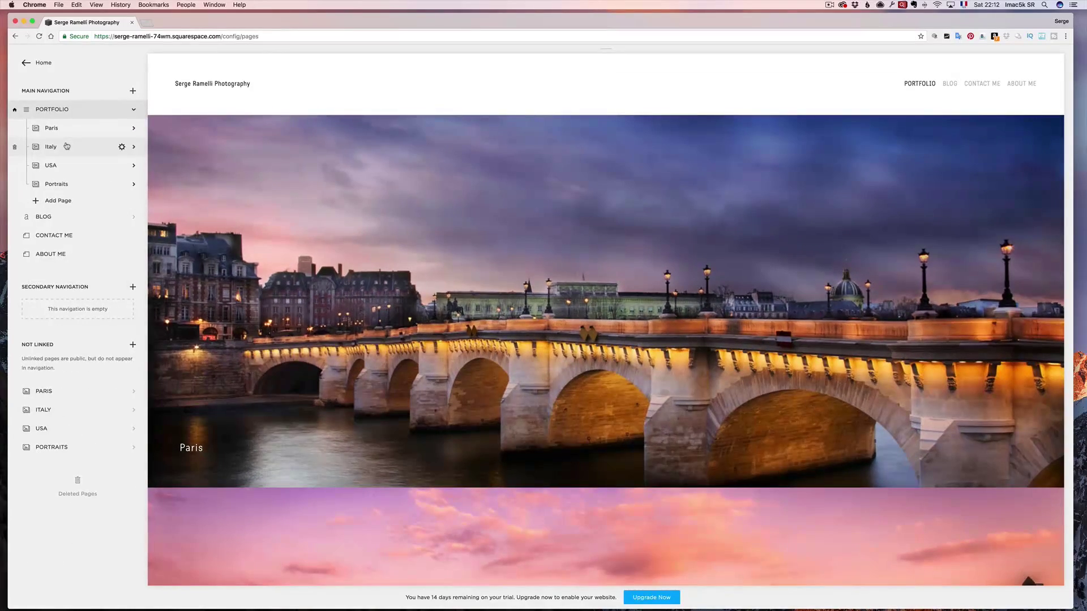